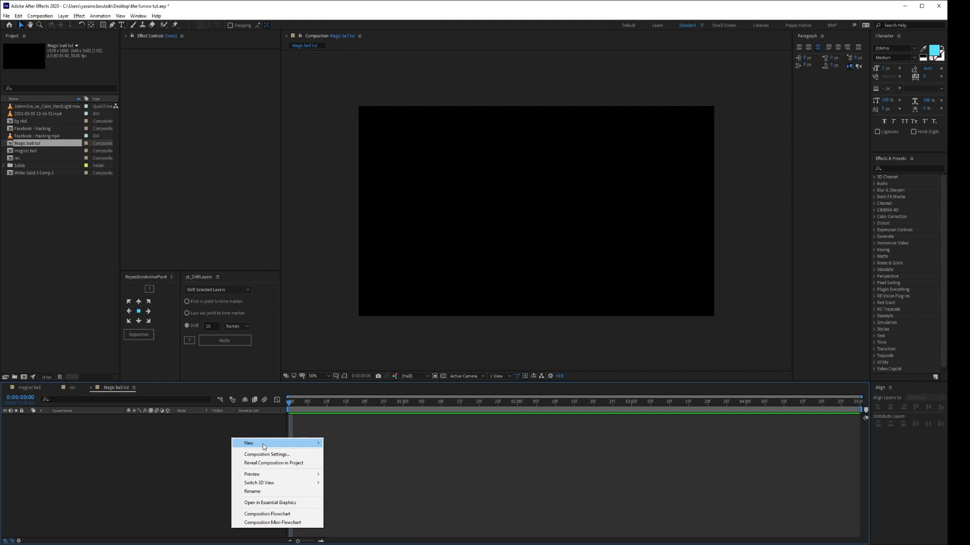
Create a full-size white solid layer named bg in the Magic ball tut composition
mouse_move(305, 445)
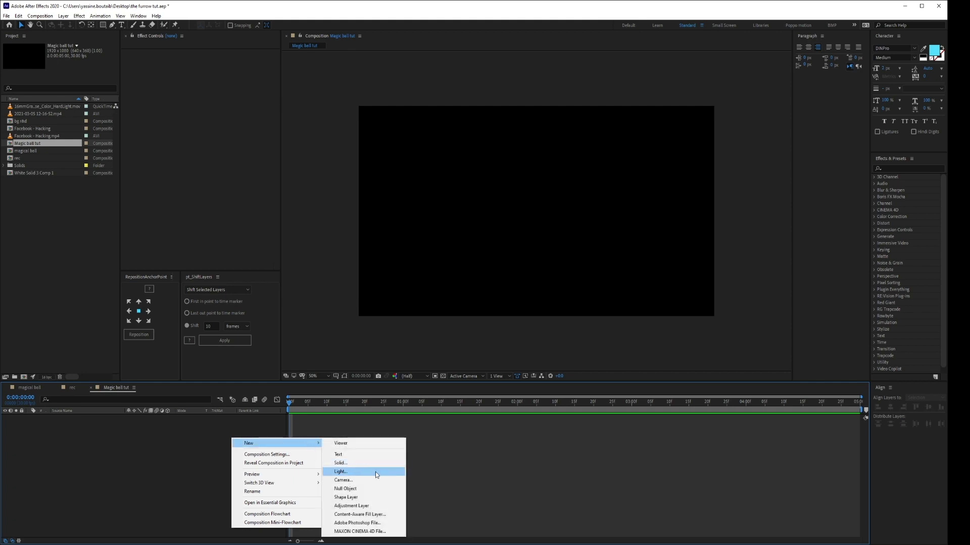
left_click(359, 462)
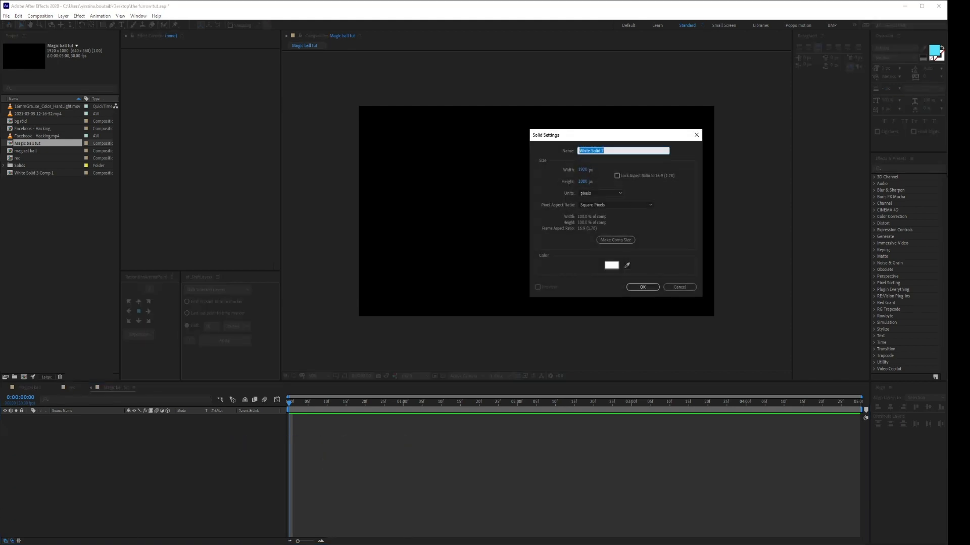
type("bg")
key("Return")
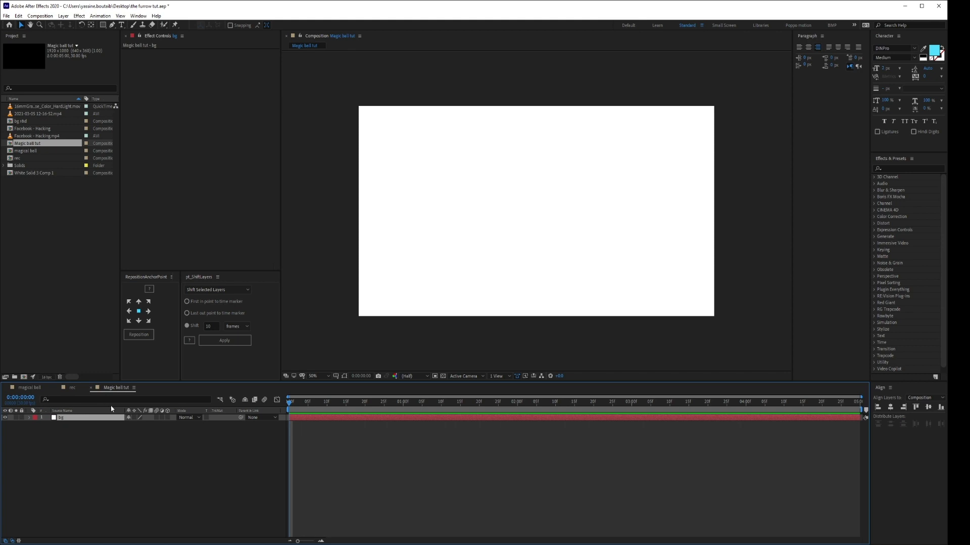
Apply the 4-Color Gradient effect to the bg layer
key("ctrl+space")
type("4")
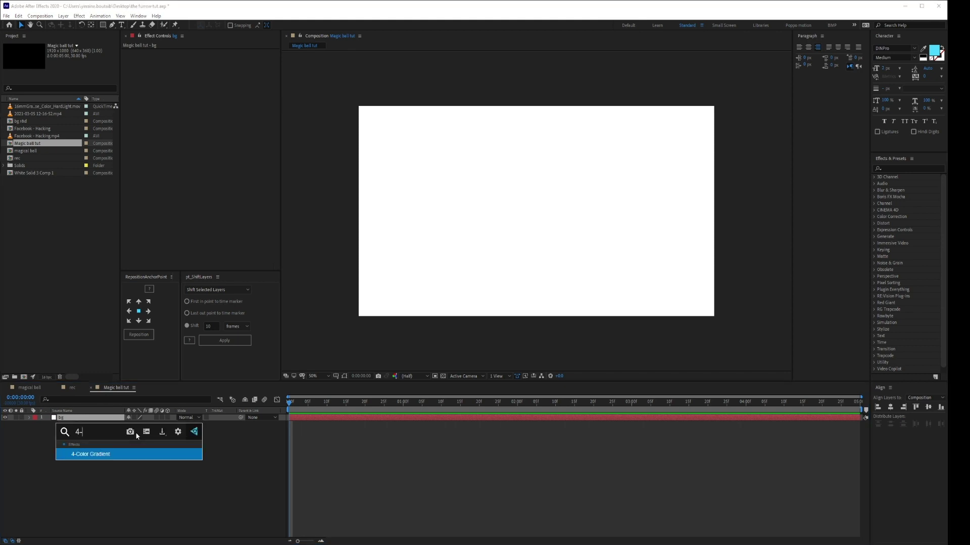
left_click(92, 454)
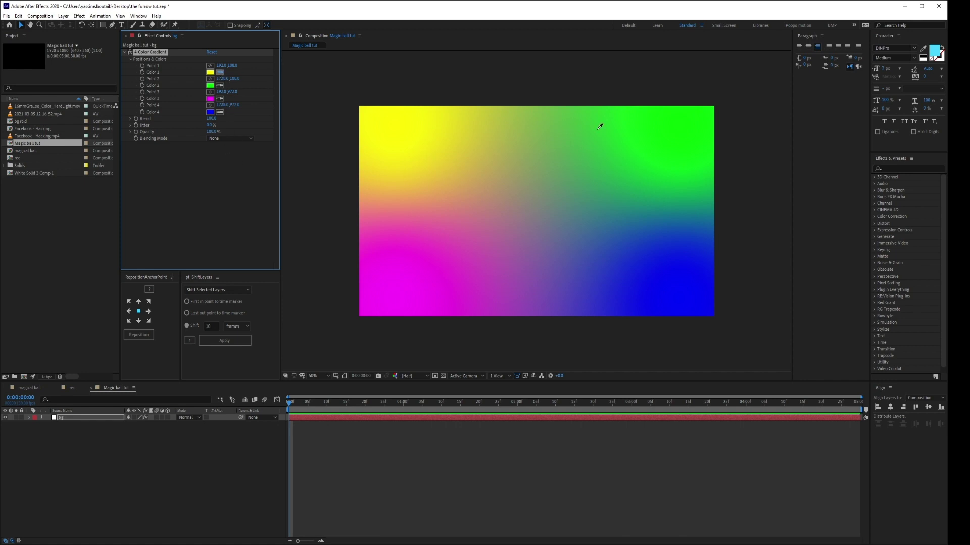
Sample new gradient colors: dark navy for Color 1, deep blue for Color 2, turquoise for Color 3 and light periwinkle blue for Color 4
left_click(289, 91)
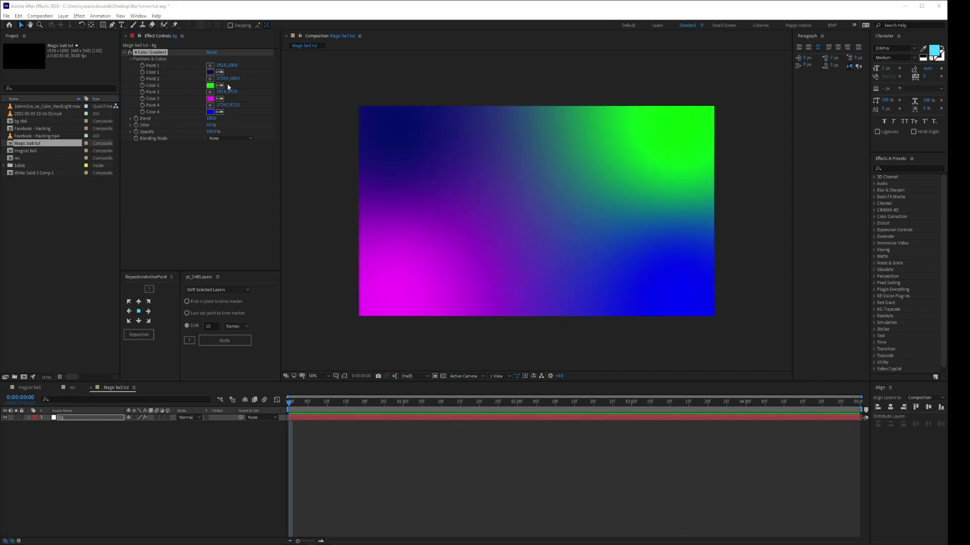
left_click(219, 86)
left_click(289, 89)
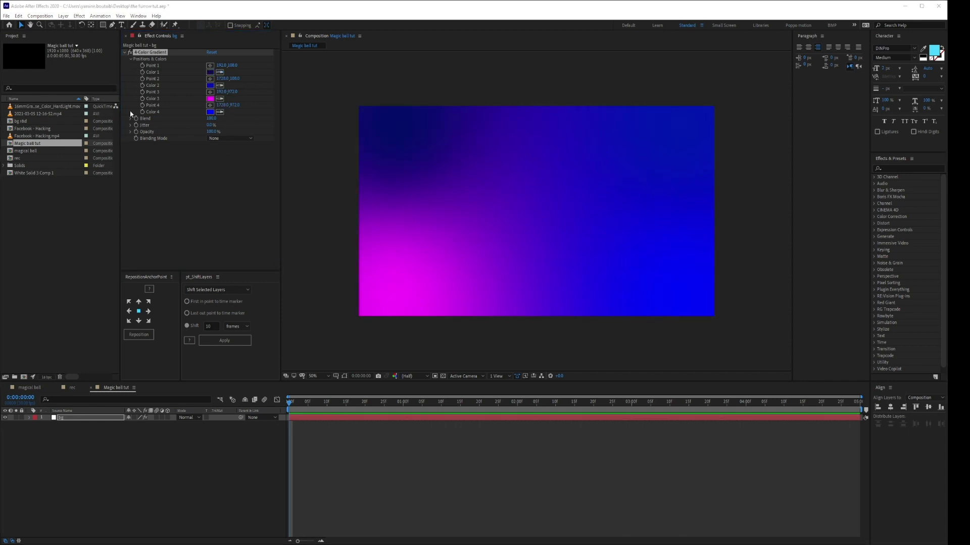
left_click(220, 98)
left_click(290, 92)
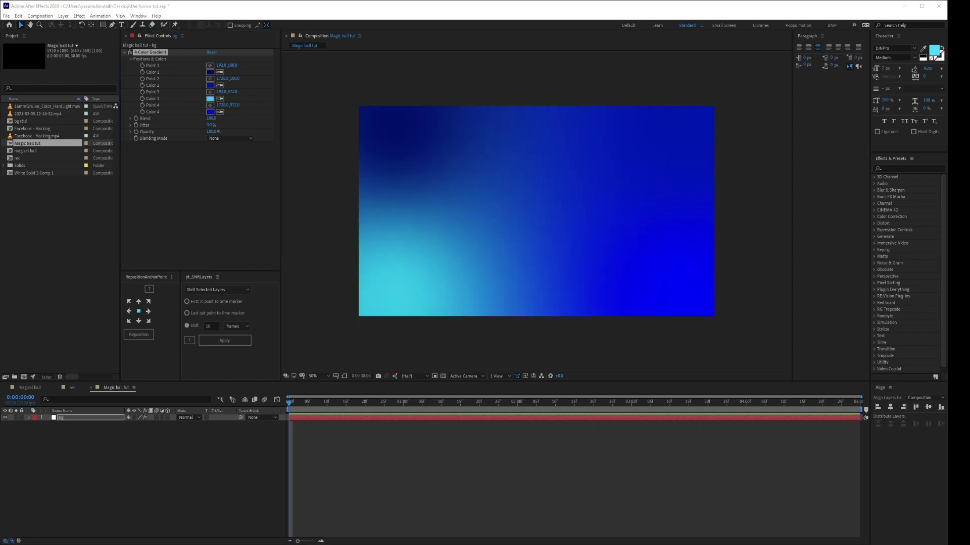
left_click(219, 111)
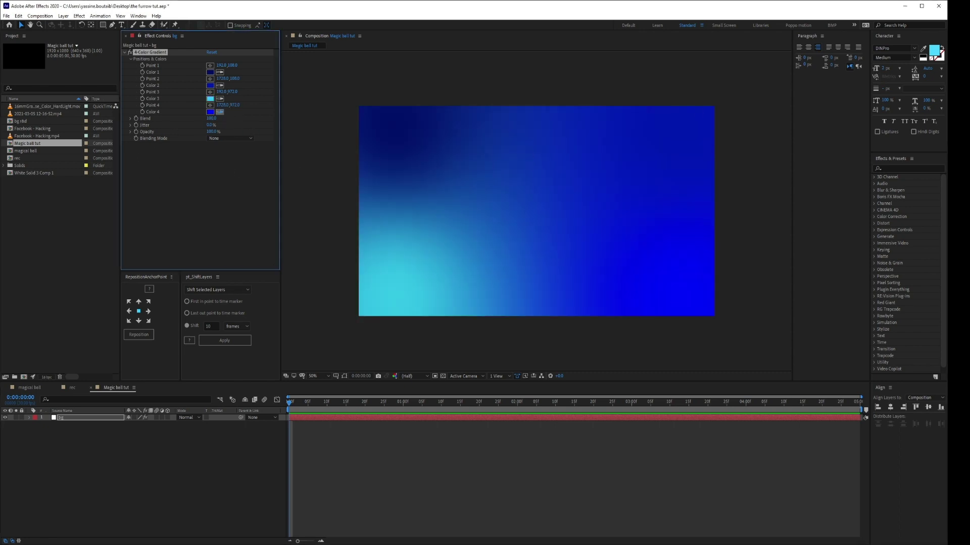
left_click(537, 211)
left_click(28, 388)
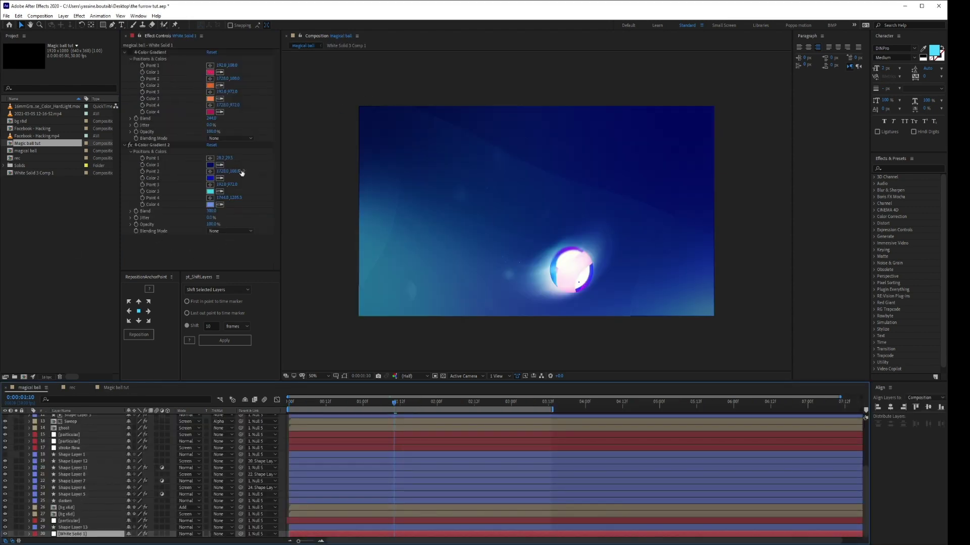
left_click(111, 388)
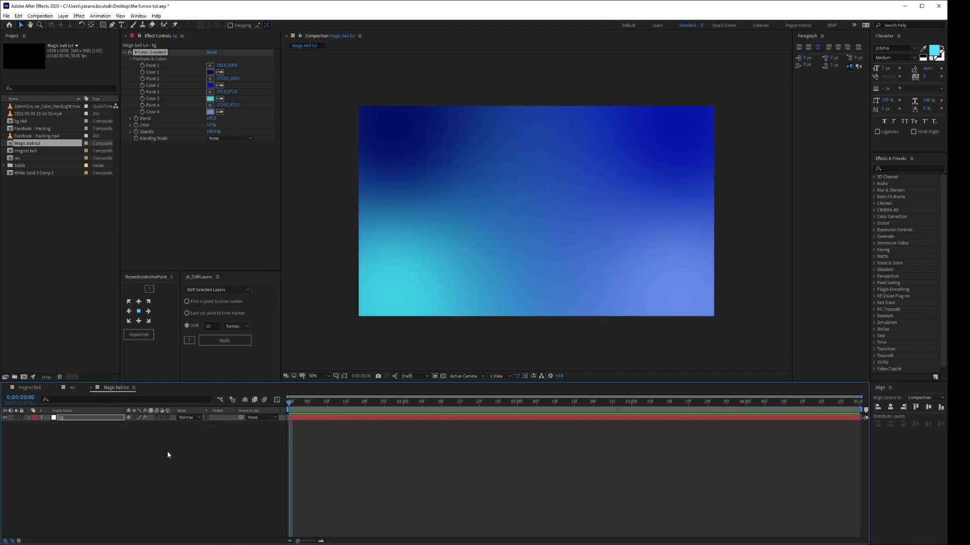
Set the bg gradient's Blend to about 112 and move Point 1 to about 94, 102
left_click(99, 419)
left_click(160, 53)
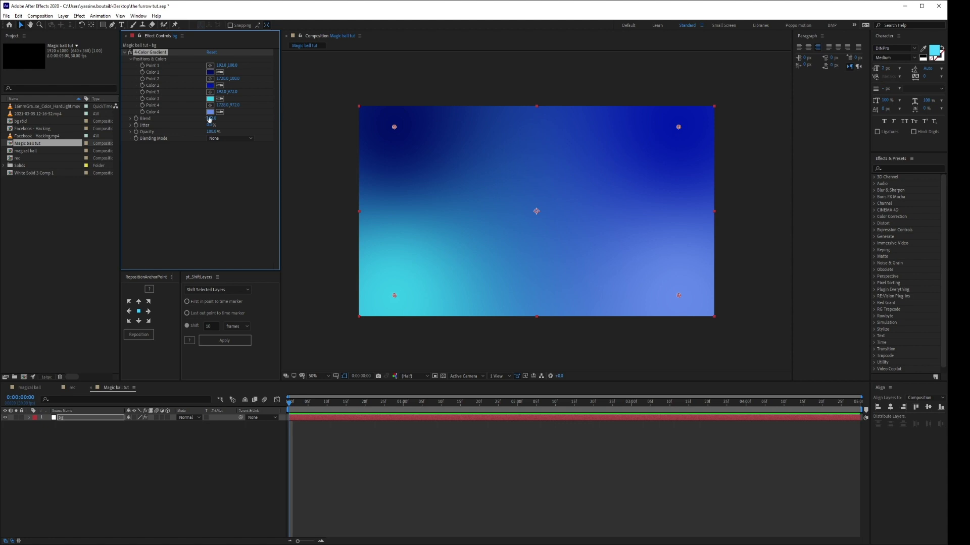
mouse_move(211, 122)
left_mouse_down()
mouse_move(305, 124)
mouse_move(197, 136)
left_mouse_up()
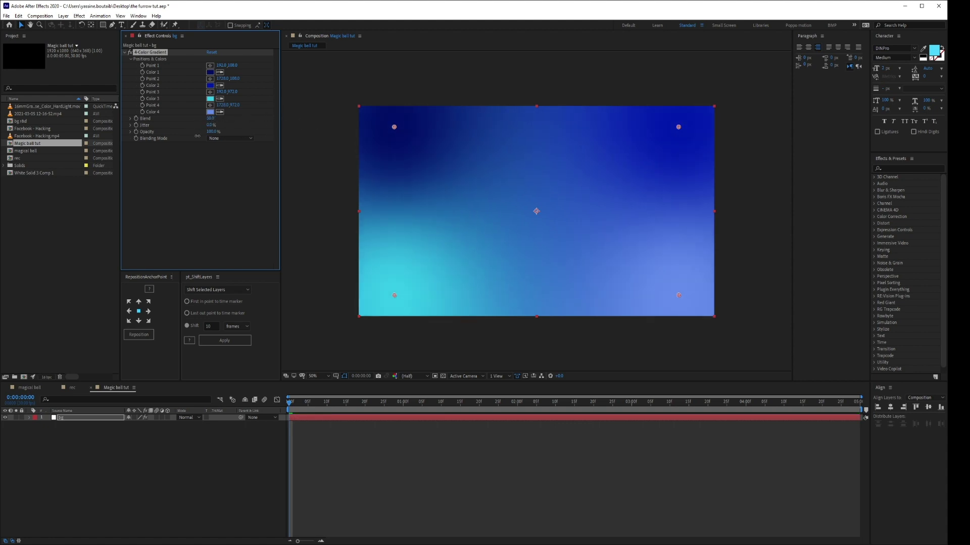
left_click_drag(136, 136, 150, 136)
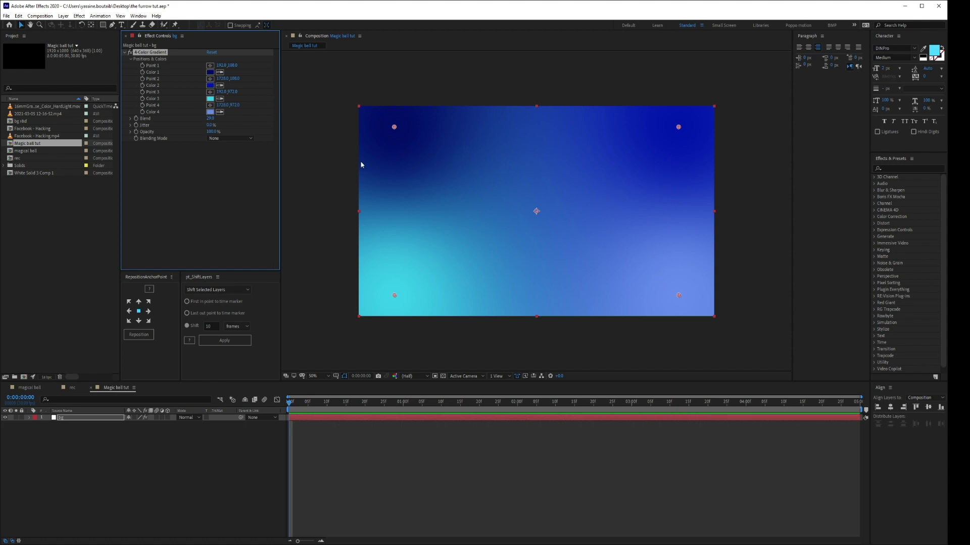
left_click_drag(211, 118, 378, 130)
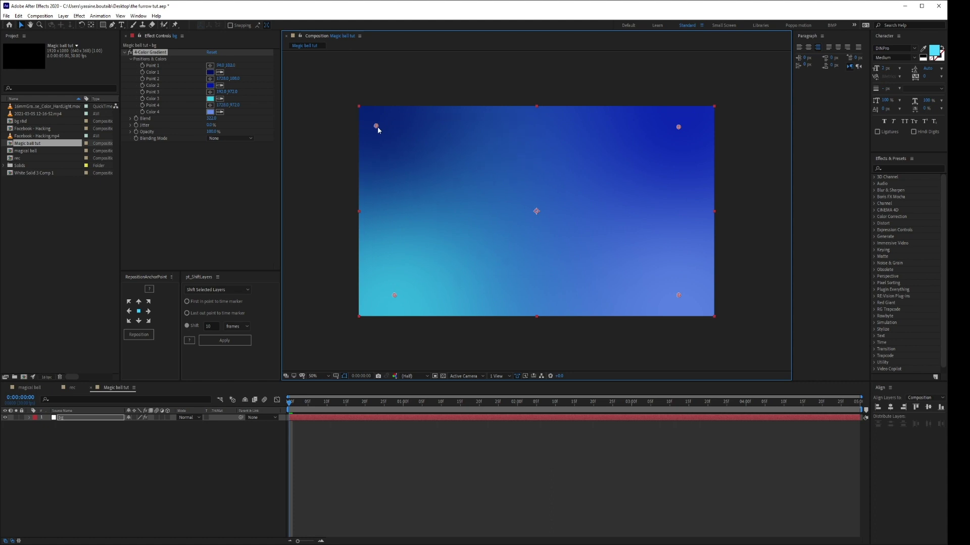
Reposition the gradient points to about 16, 142 (Point 1), 2000, 312 (Point 2), 152, 1044 (Point 3) and 1876, 1096 (Point 4)
mouse_move(393, 297)
left_mouse_down()
mouse_move(392, 318)
mouse_move(399, 310)
left_mouse_up()
left_click_drag(679, 298, 707, 324)
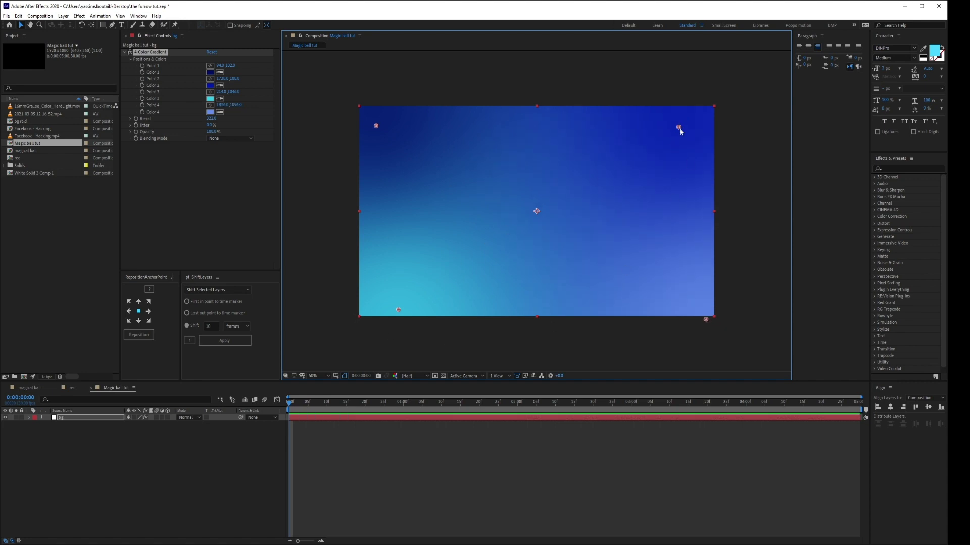
left_click_drag(679, 128, 729, 171)
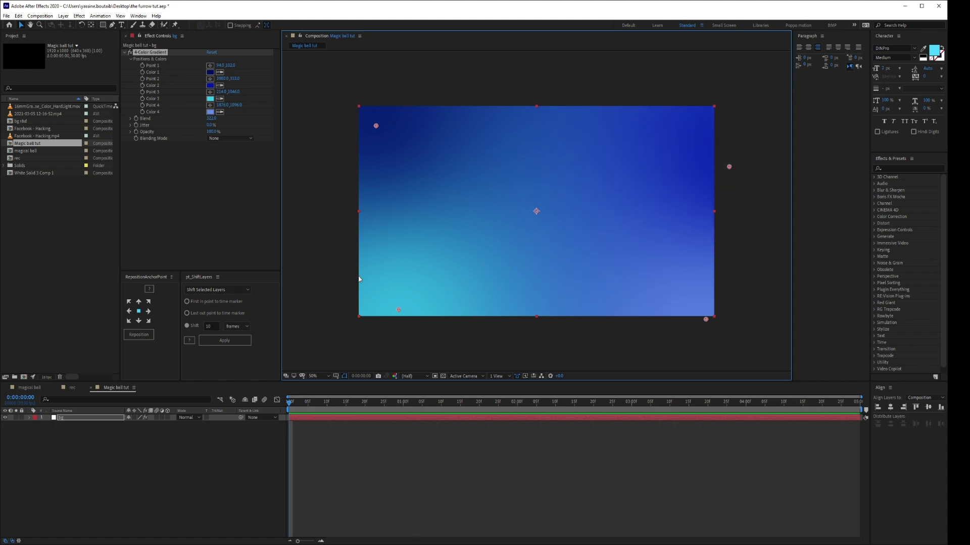
mouse_move(377, 126)
left_mouse_down()
mouse_move(344, 129)
mouse_move(362, 133)
left_mouse_up()
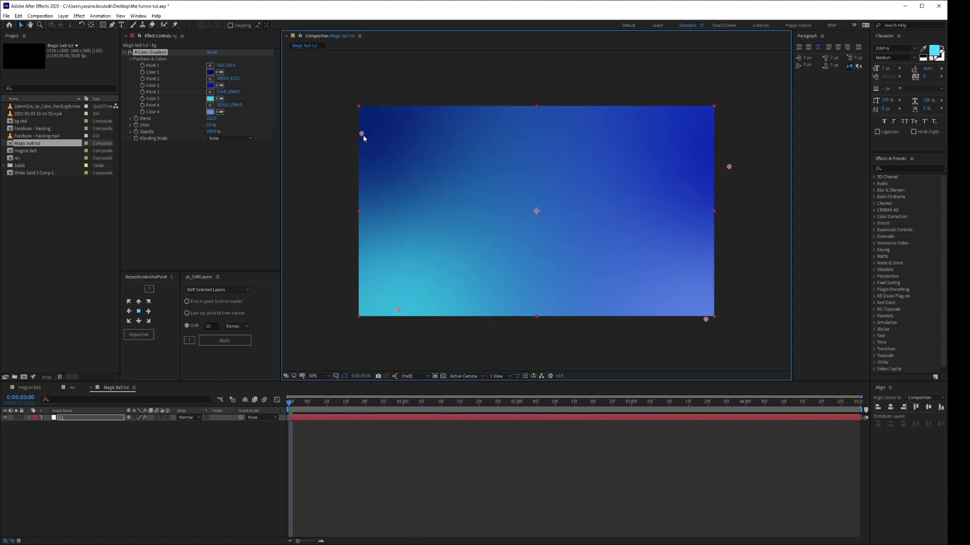
left_click_drag(399, 312, 387, 312)
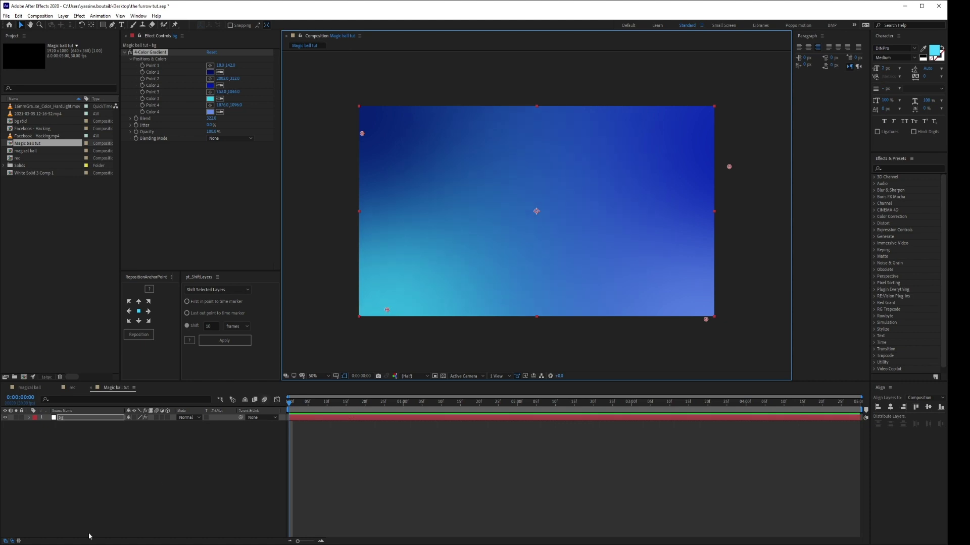
With no layer selected, draw a closed five-point cyan beam with the Pen tool, widening diagonally from beyond the frame's upper-left to its lower-right
left_click(122, 511)
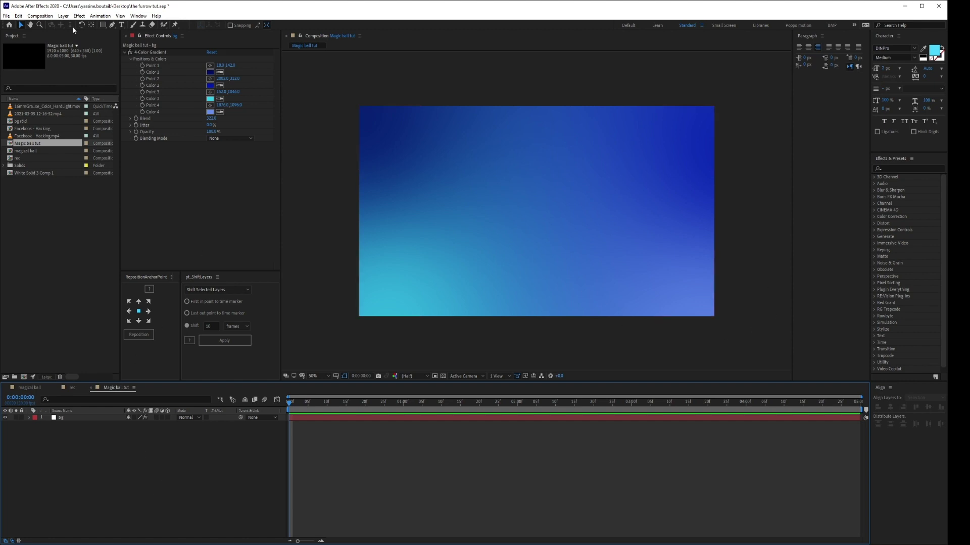
left_click(112, 25)
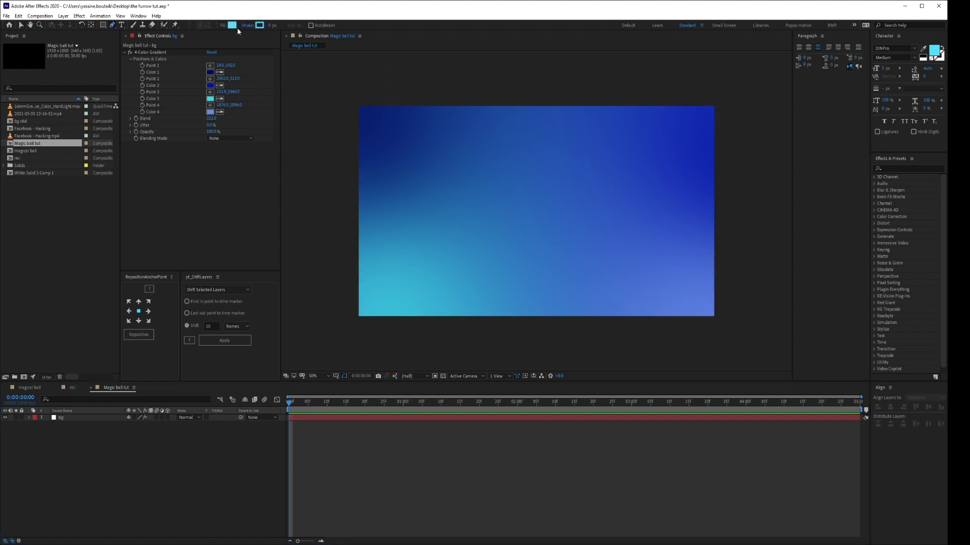
left_click(222, 25)
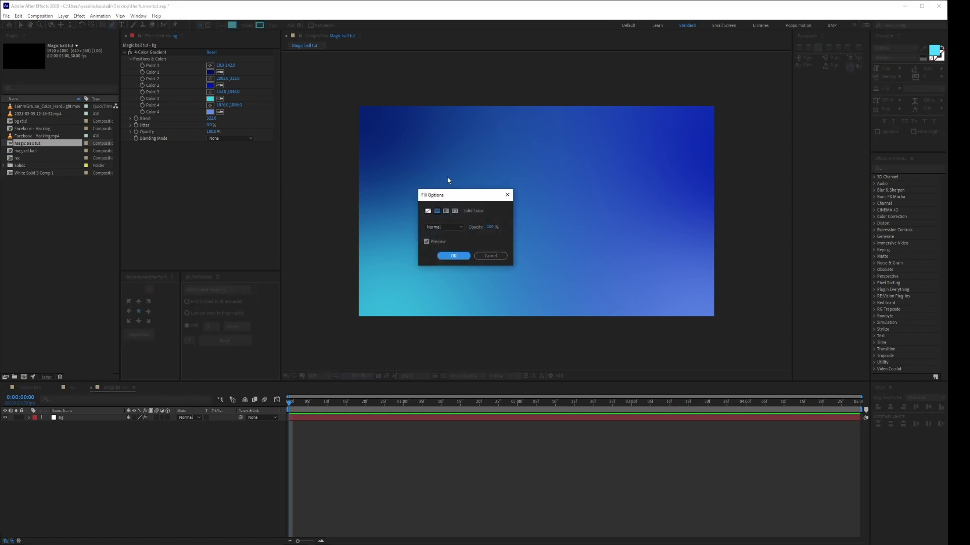
left_click(487, 256)
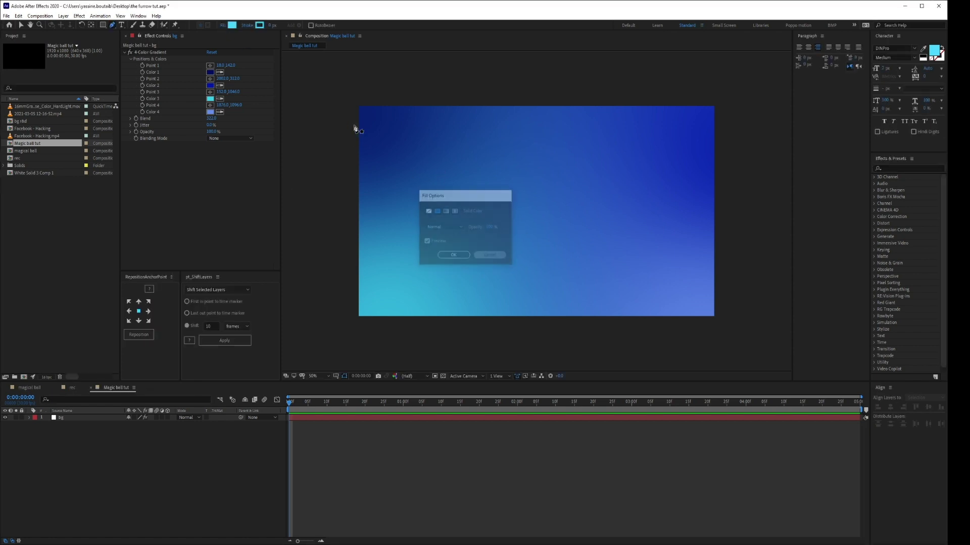
left_click(321, 109)
left_click(660, 360)
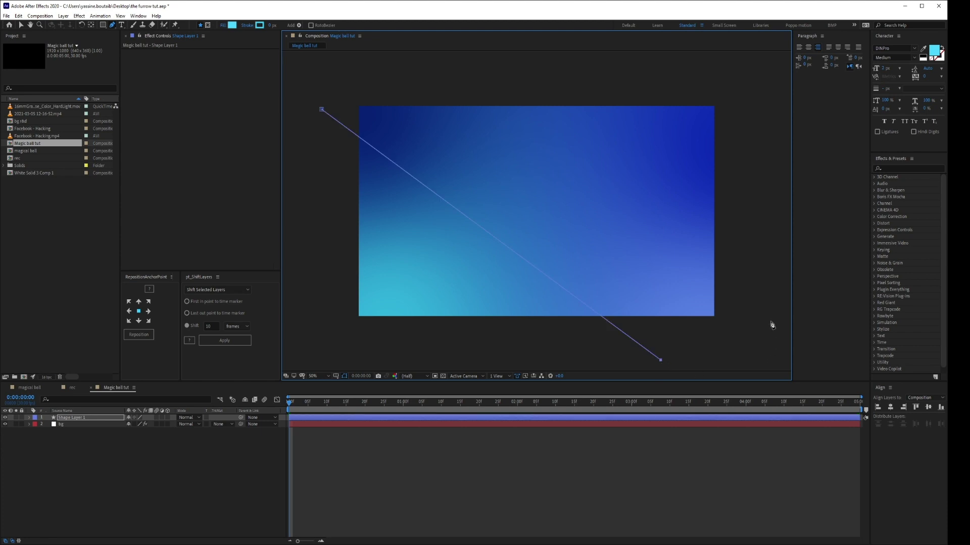
left_click(761, 349)
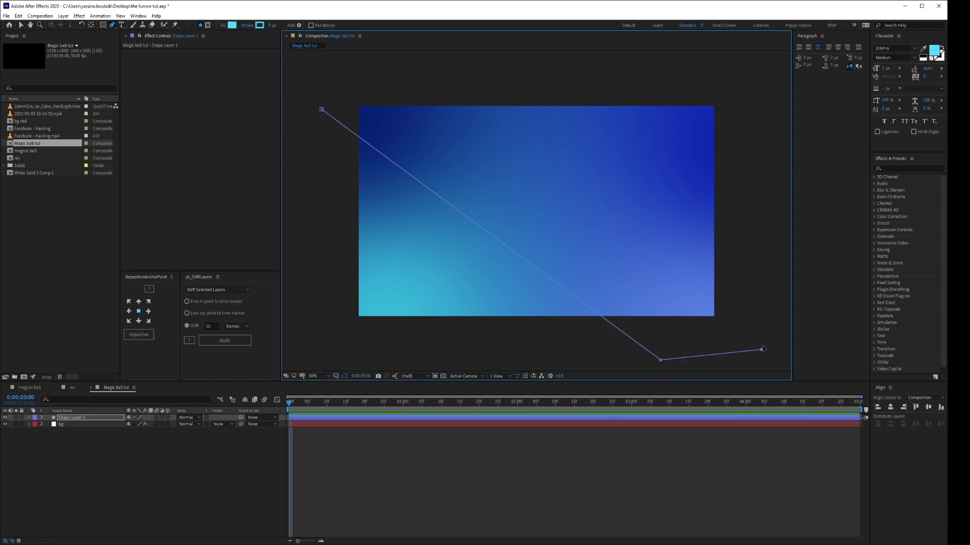
left_click(779, 247)
left_click(352, 81)
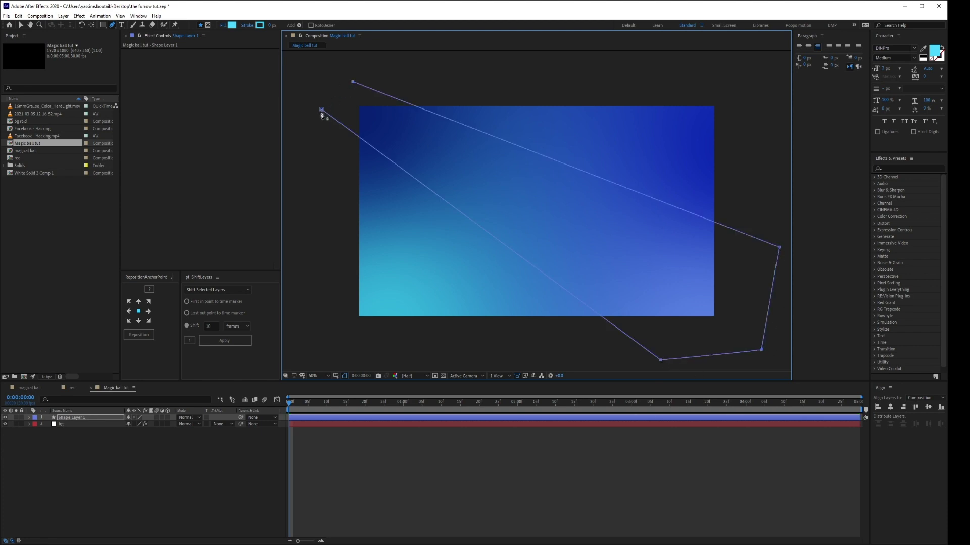
left_click(322, 109)
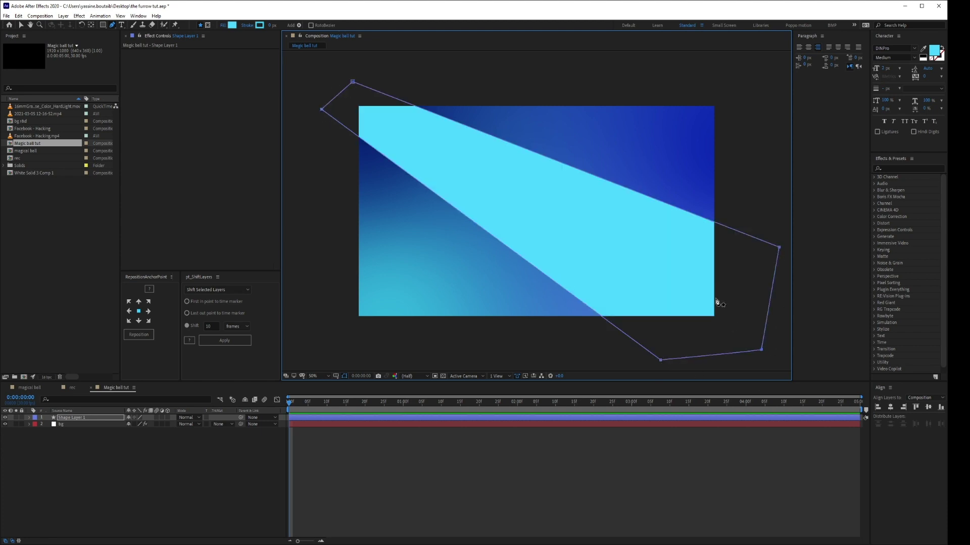
Apply the Wave Warp effect to the cyan beam's shape layer
left_click(78, 419)
key("ctrl+space")
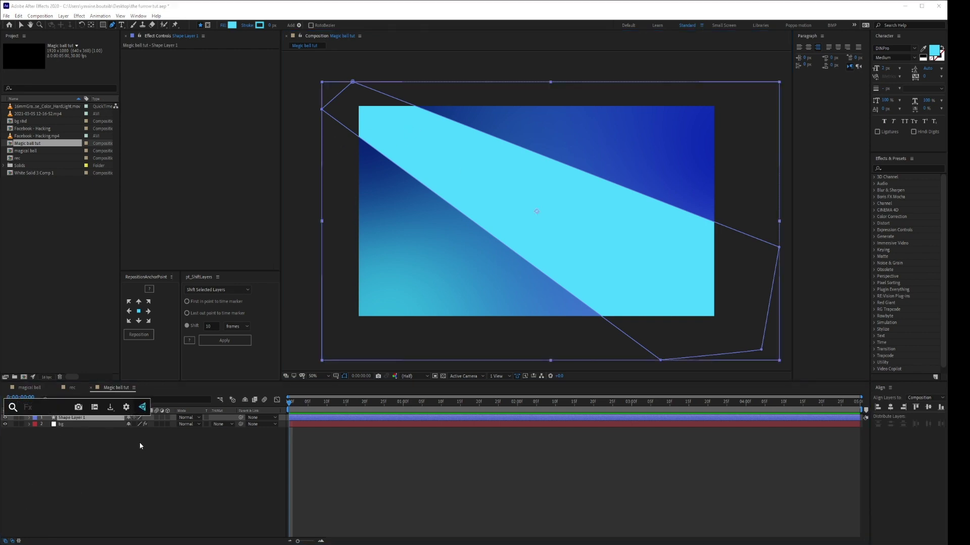
type("wave")
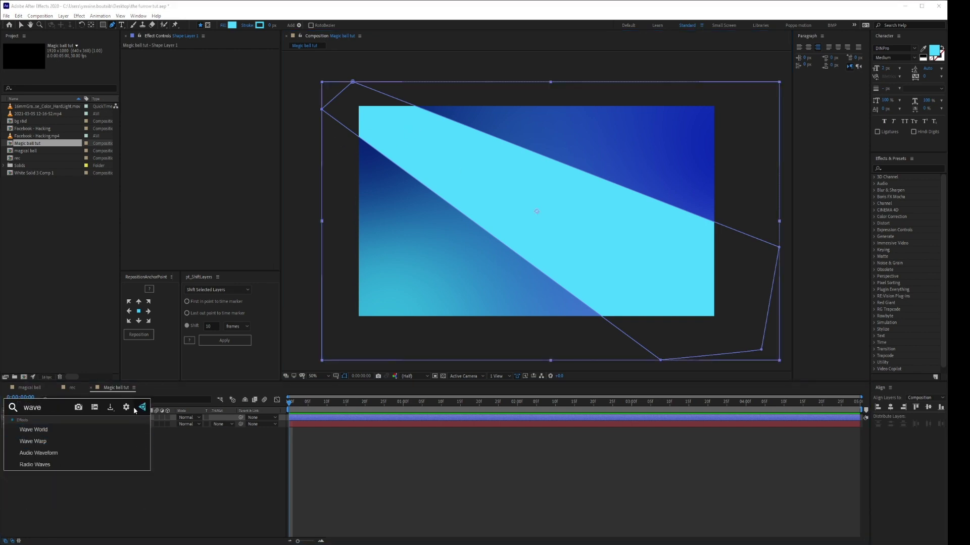
left_click(70, 443)
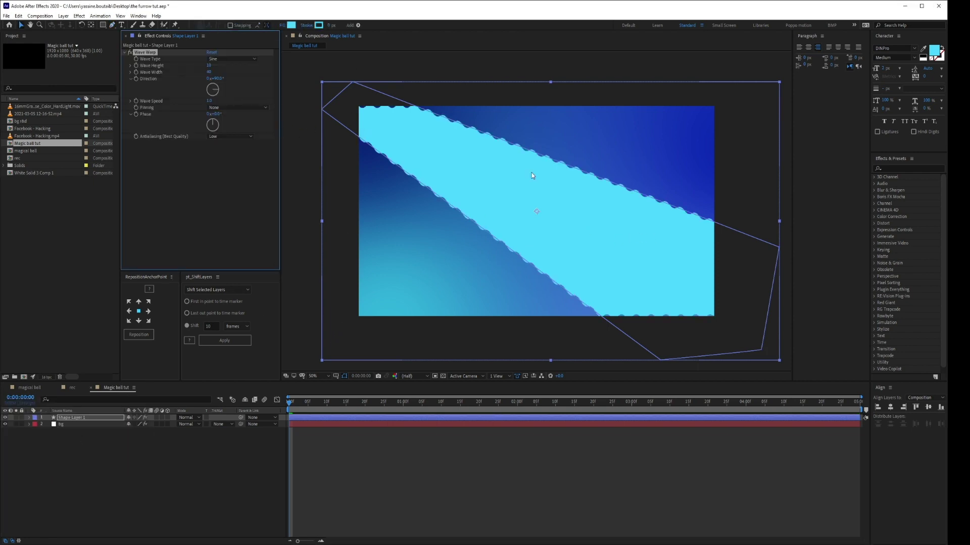
Solo the beam's shape layer and scrub through the timeline to preview its wave motion
left_click(295, 448)
left_click(15, 418)
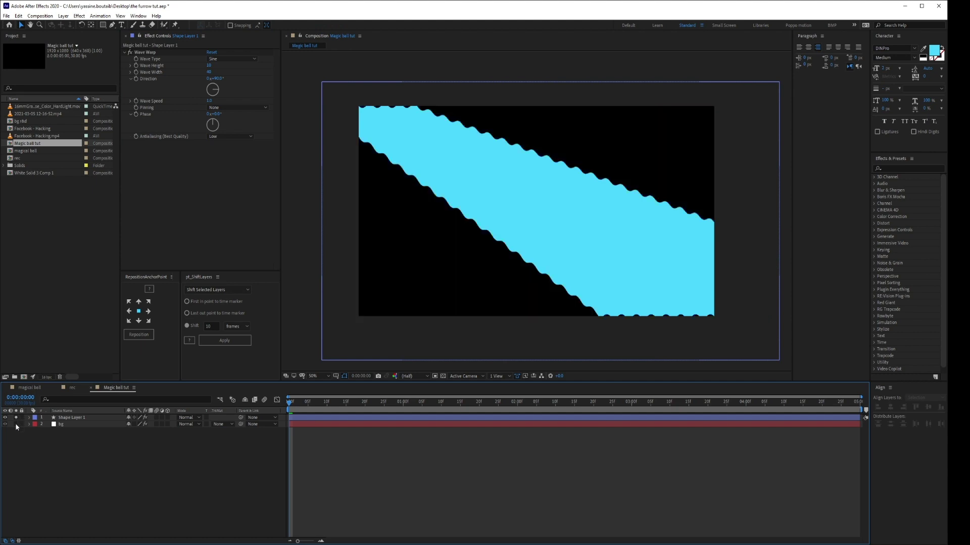
mouse_move(289, 408)
left_mouse_down()
mouse_move(625, 407)
mouse_move(487, 407)
left_mouse_up()
mouse_move(423, 415)
left_mouse_down()
mouse_move(204, 374)
mouse_move(320, 402)
mouse_move(582, 414)
mouse_move(276, 430)
left_mouse_up()
Try the Triangle wave type in the beam's Wave Warp effect and return it to Sine
left_click(154, 52)
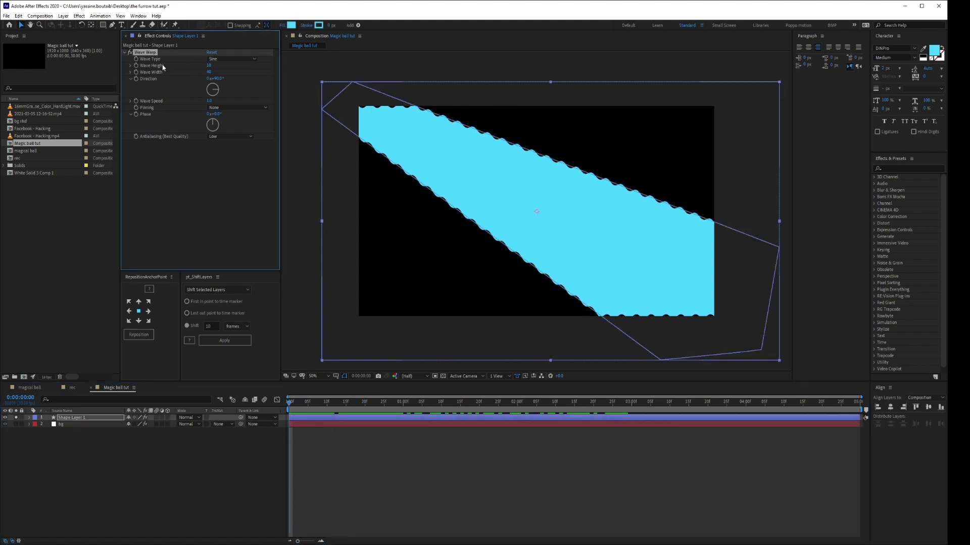
left_click(225, 59)
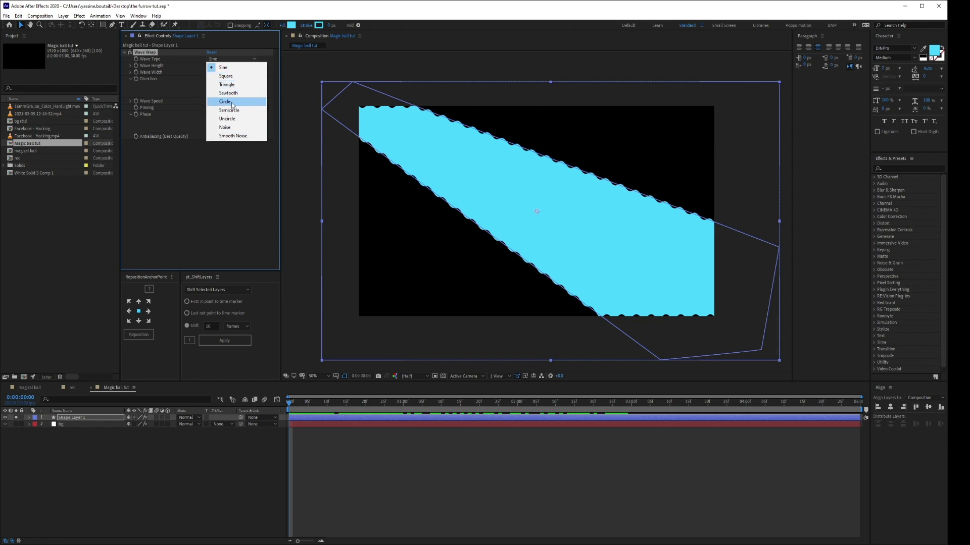
left_click(227, 84)
left_click(229, 59)
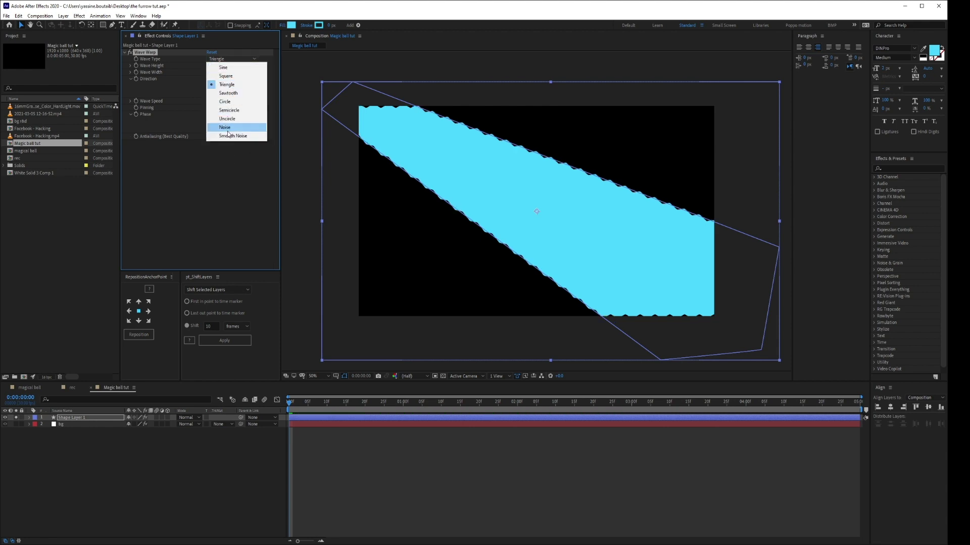
left_click(214, 68)
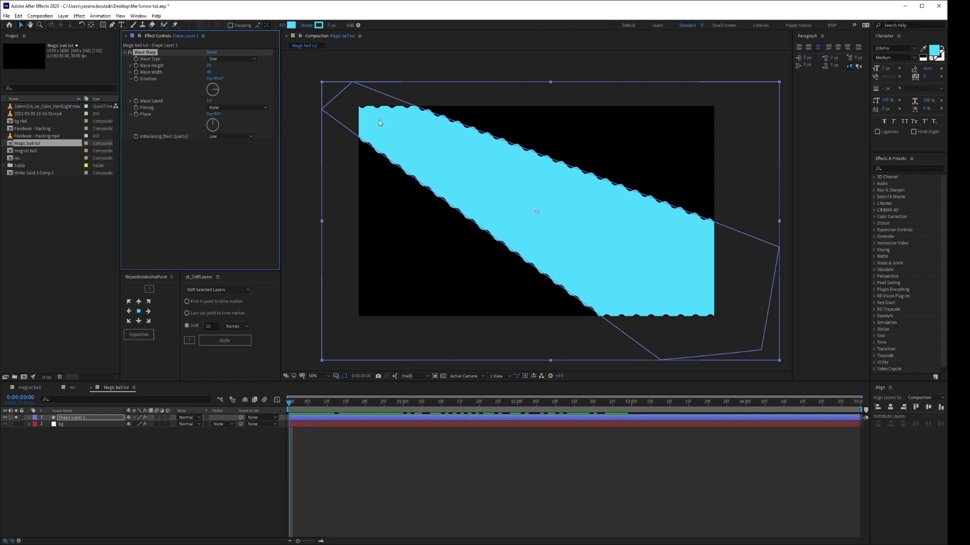
Turn off solo for the beam's shape layer to bring the gradient background back into view
left_click(267, 447)
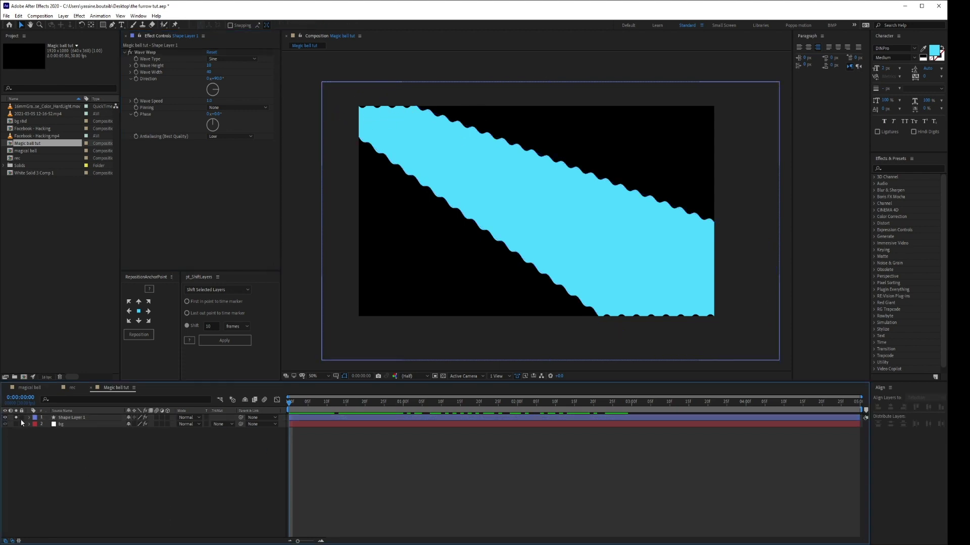
left_click(16, 418)
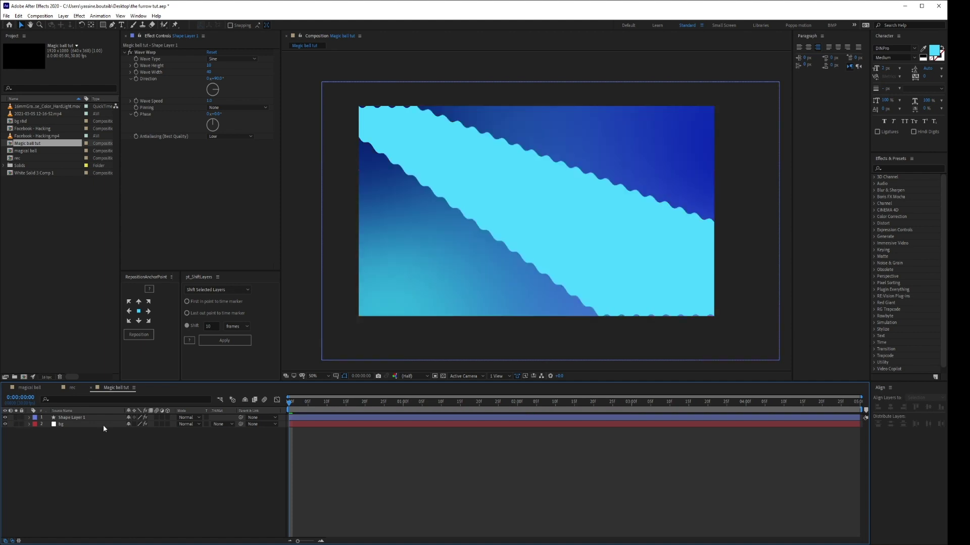
Draw a cyan rectangle over the middle of the composition on a new shape layer and solo that layer
left_click(103, 25)
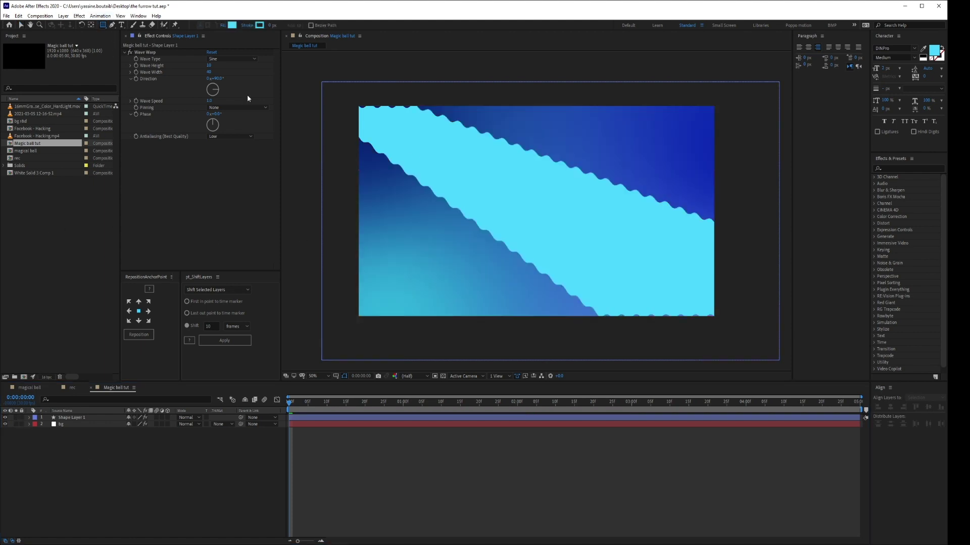
mouse_move(457, 152)
left_mouse_down()
mouse_move(666, 288)
mouse_move(659, 284)
left_mouse_up()
left_click(101, 467)
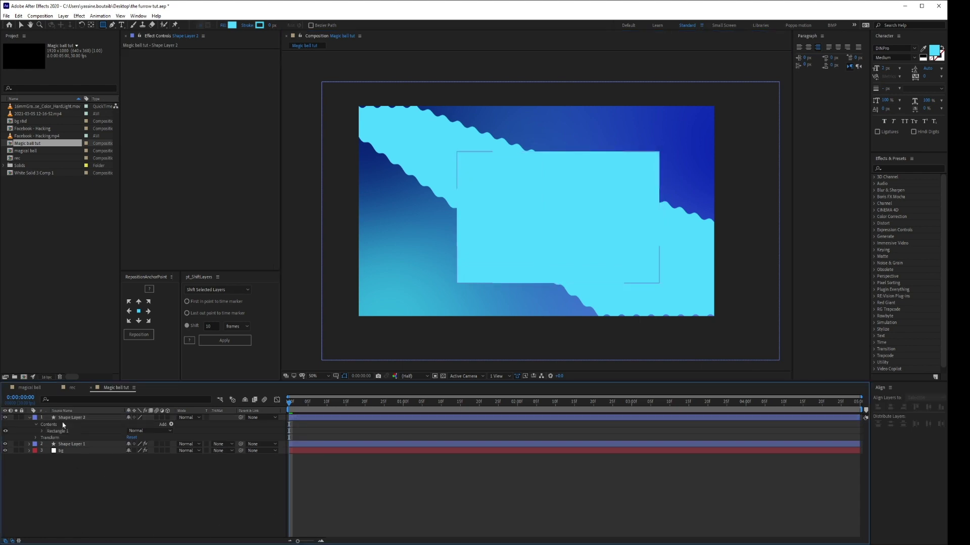
left_click(16, 418)
Apply Corner Pin to the rectangle's layer and move its four pins to form a trapezoid with a narrower upper edge
left_click(83, 418)
key("ctrl+space")
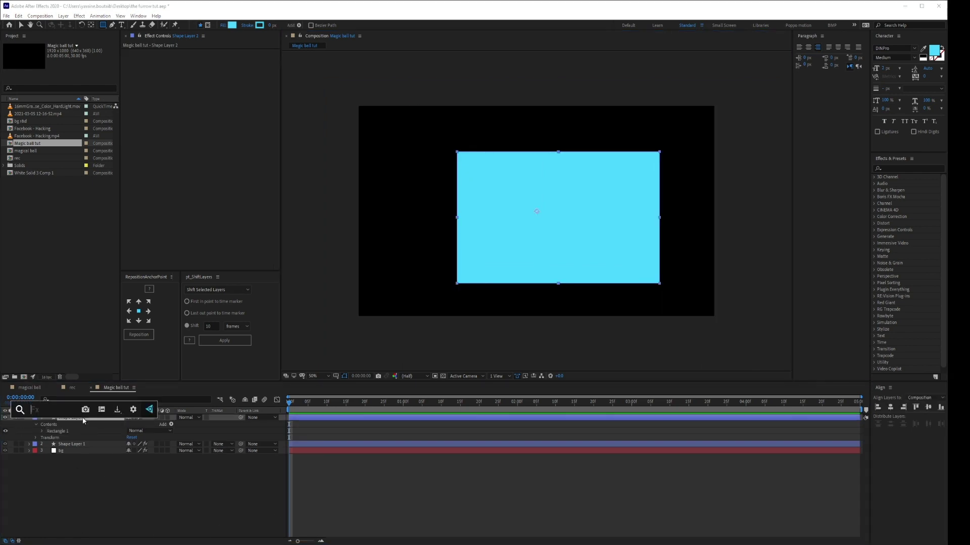
type("cor")
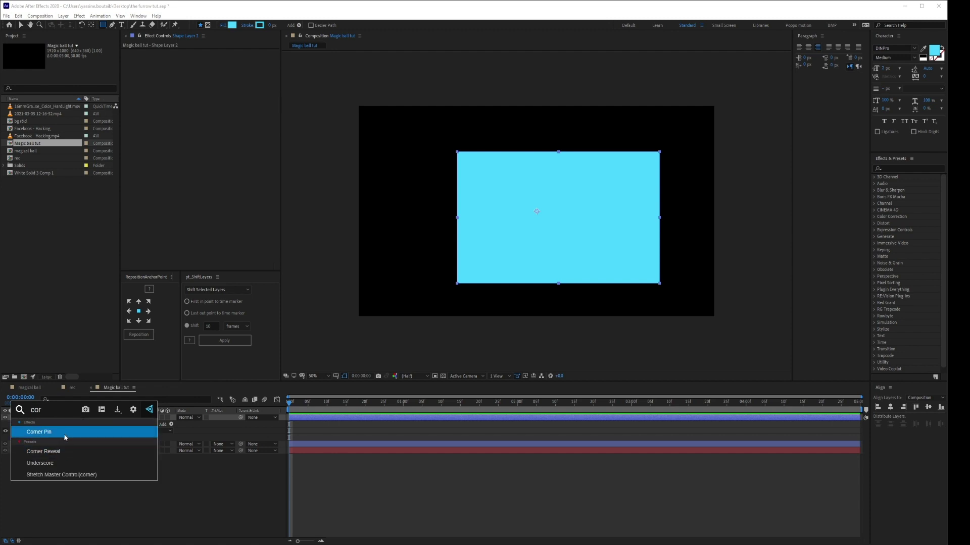
left_click(64, 437)
left_click_drag(712, 107, 663, 143)
left_click_drag(358, 106, 407, 136)
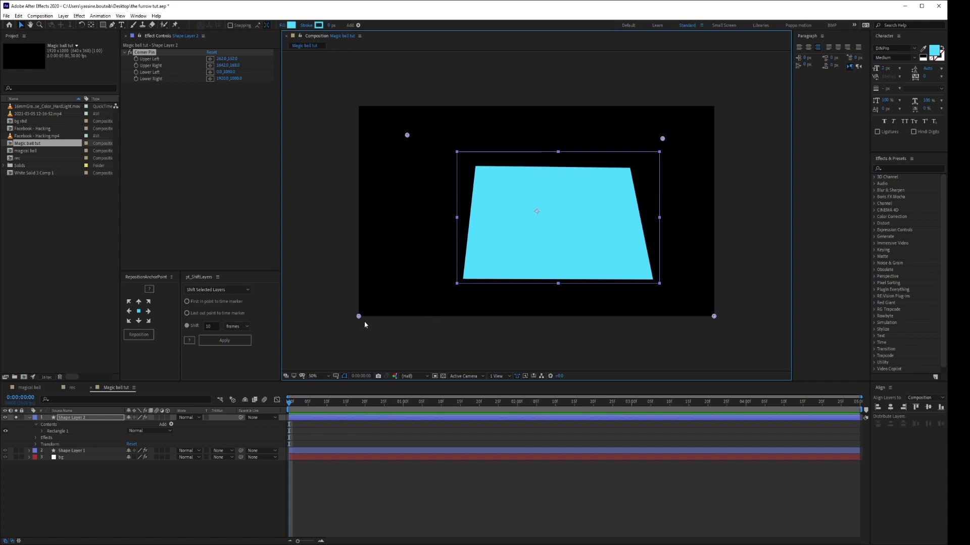
left_click_drag(359, 317, 353, 285)
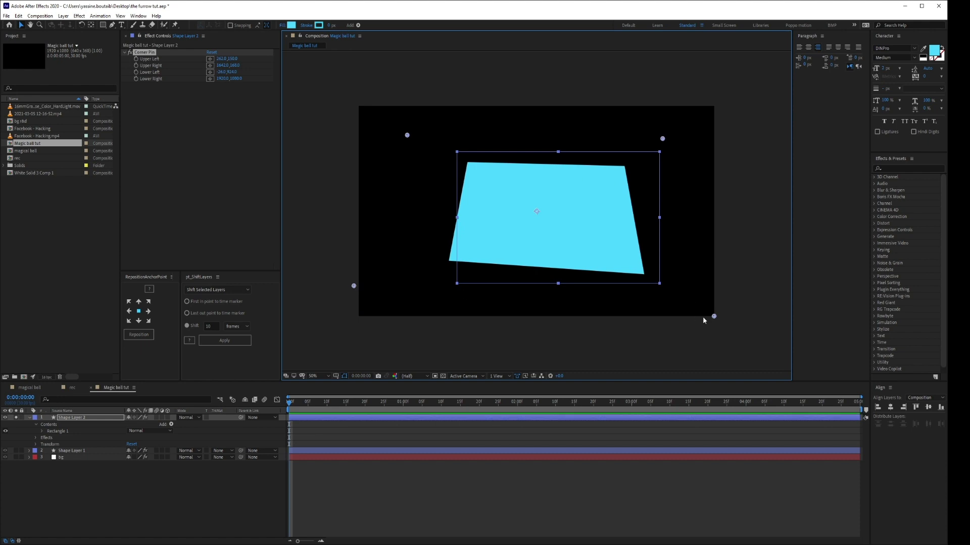
left_click_drag(715, 316, 754, 285)
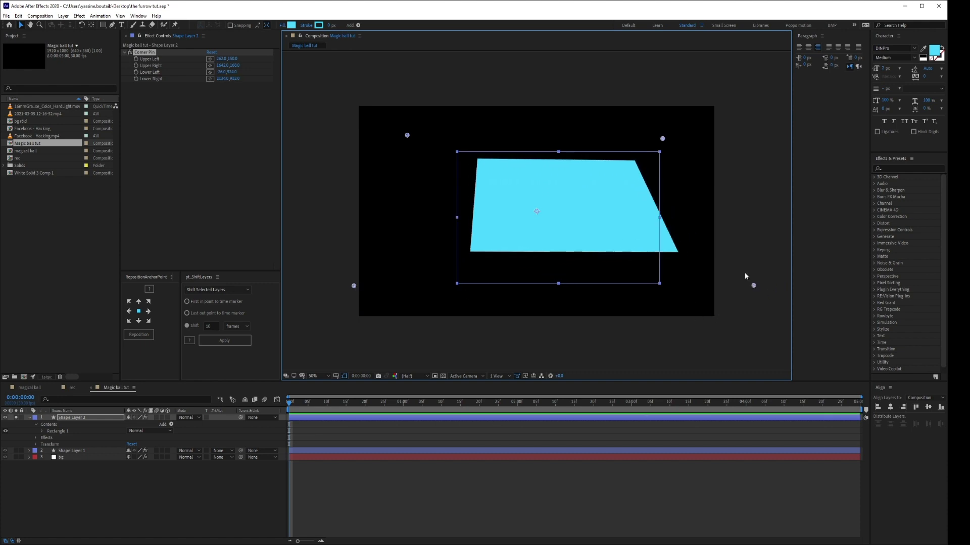
Shift the rectangle downward within its corner-pinned layer, then delete the rectangle's shape layer
double_click(591, 218)
left_click_drag(598, 218, 599, 243)
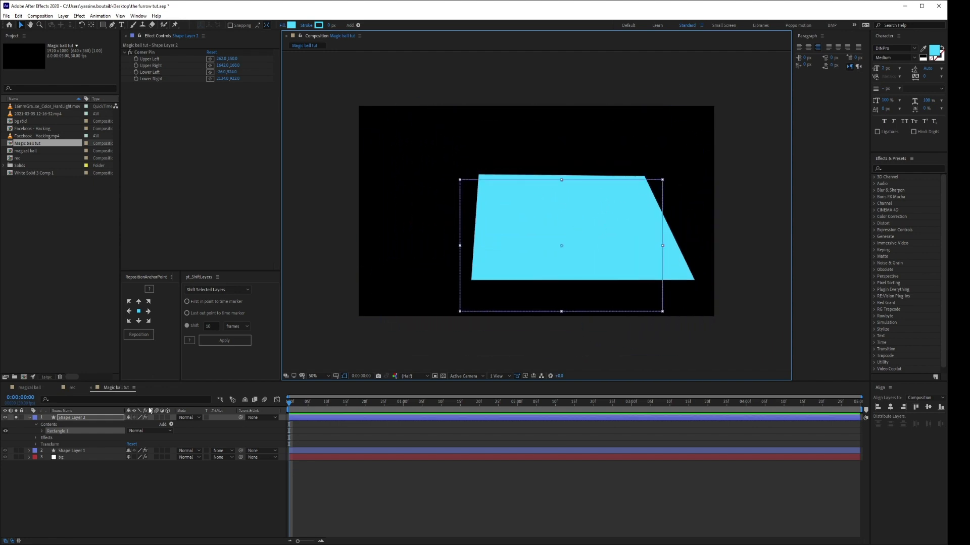
left_click(103, 419)
key("Delete")
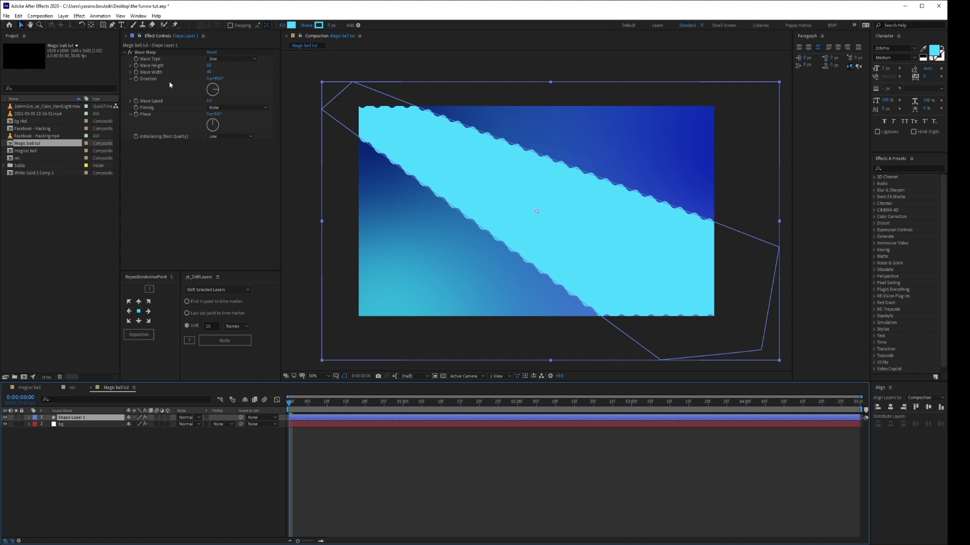
Set the Pinning of the beam's Wave Warp effect to All Edges
left_click(150, 109)
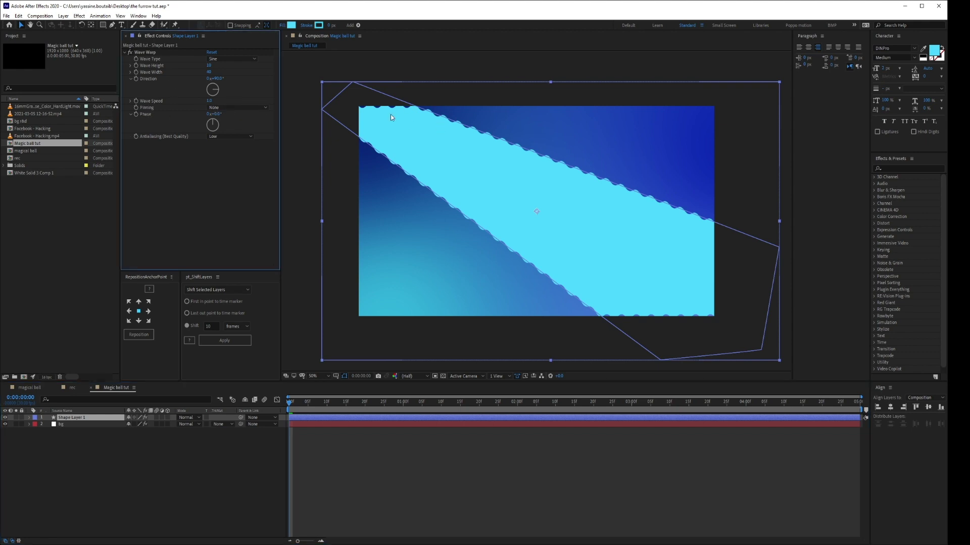
left_click(246, 108)
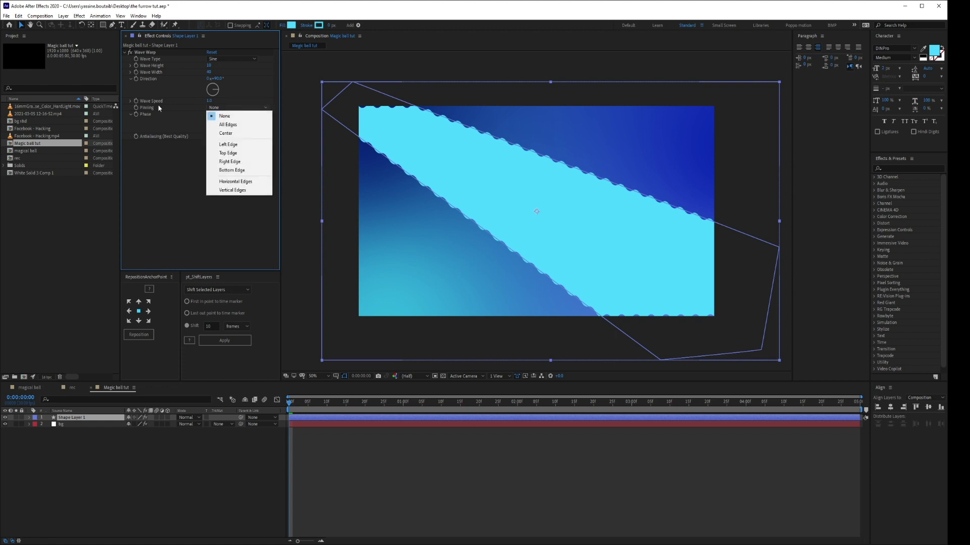
left_click(239, 127)
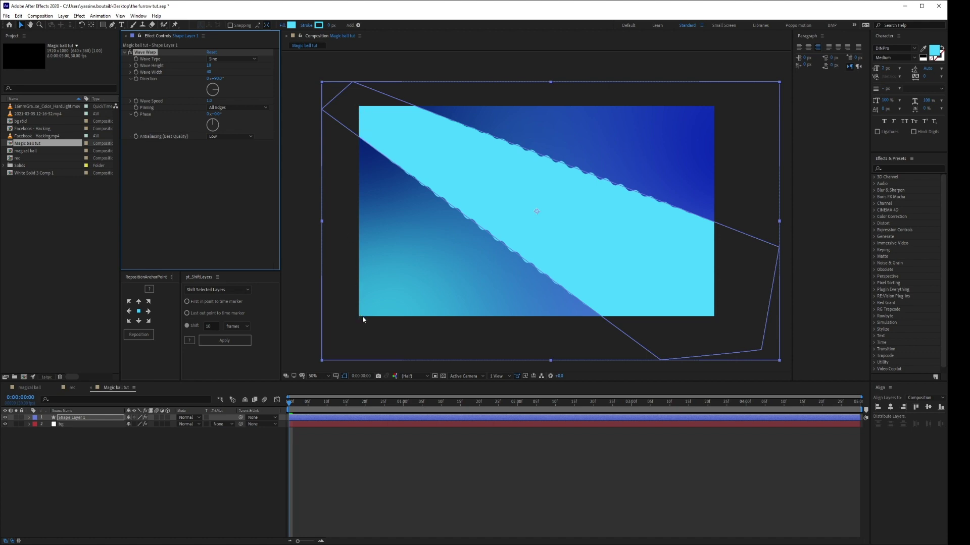
mouse_move(665, 289)
left_mouse_down()
mouse_move(404, 272)
mouse_move(505, 171)
mouse_move(654, 217)
mouse_move(631, 255)
mouse_move(564, 240)
mouse_move(694, 220)
mouse_move(690, 286)
left_mouse_up()
key("ctrl+z")
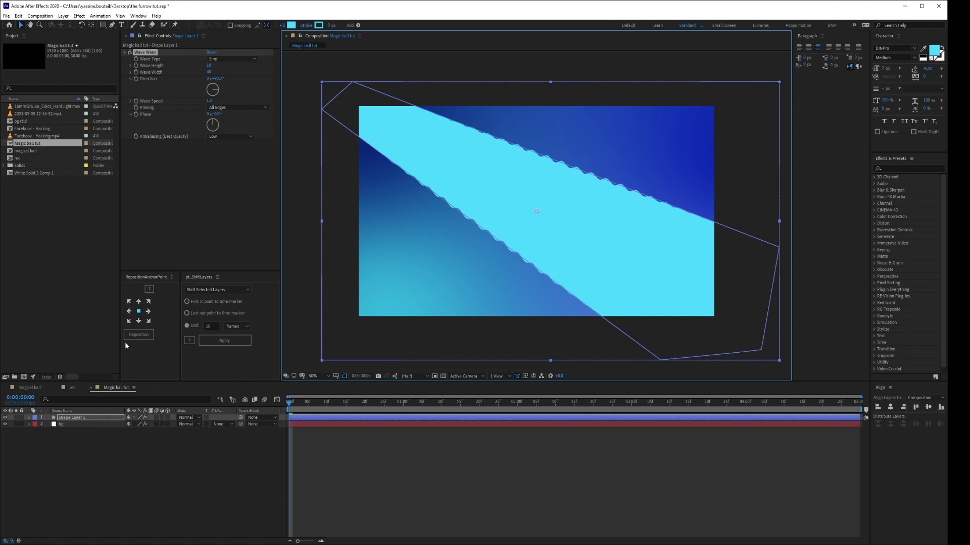
Set the beam's Wave Warp width to about 440 and lower its wave height to a negative value
left_click(208, 66)
left_click(211, 72)
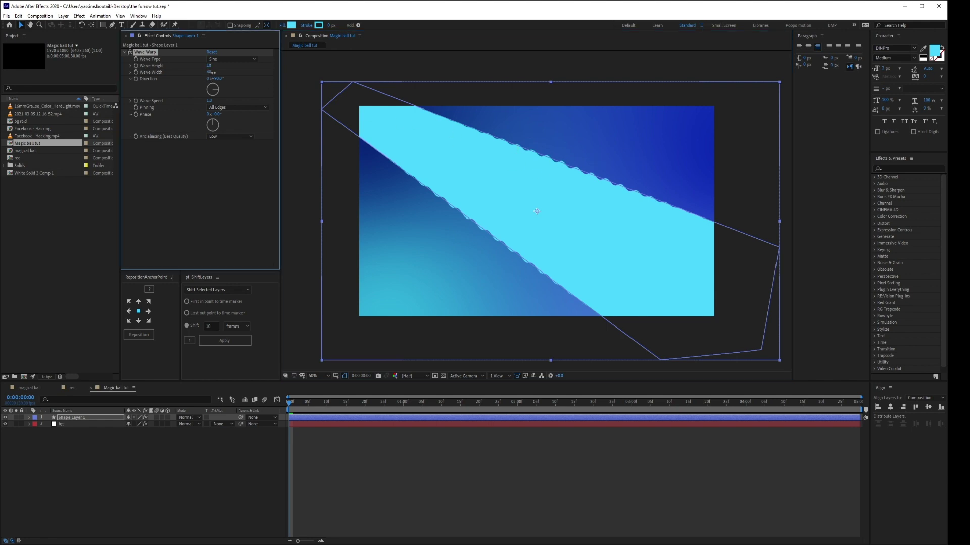
left_click_drag(211, 72, 783, 202)
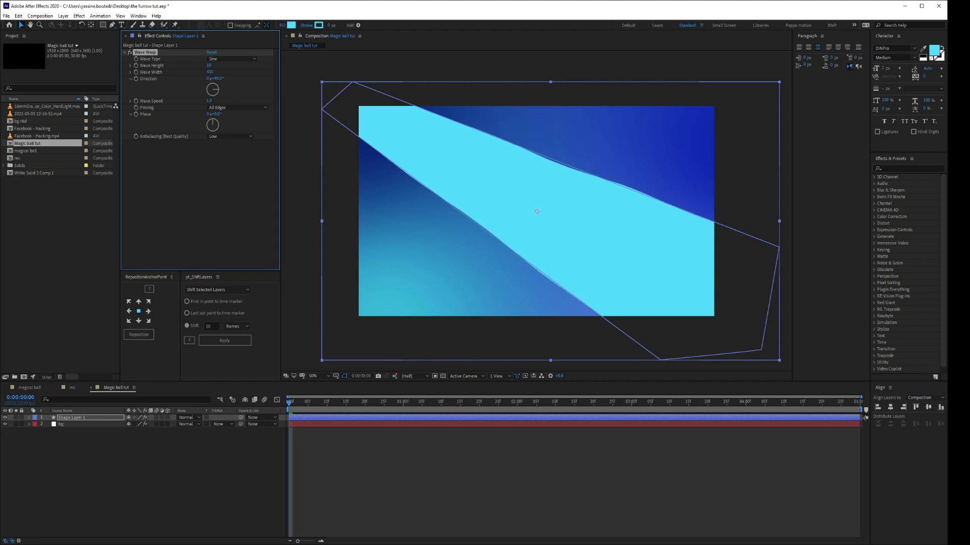
left_click_drag(209, 72, 298, 87)
left_click_drag(208, 68, 183, 66)
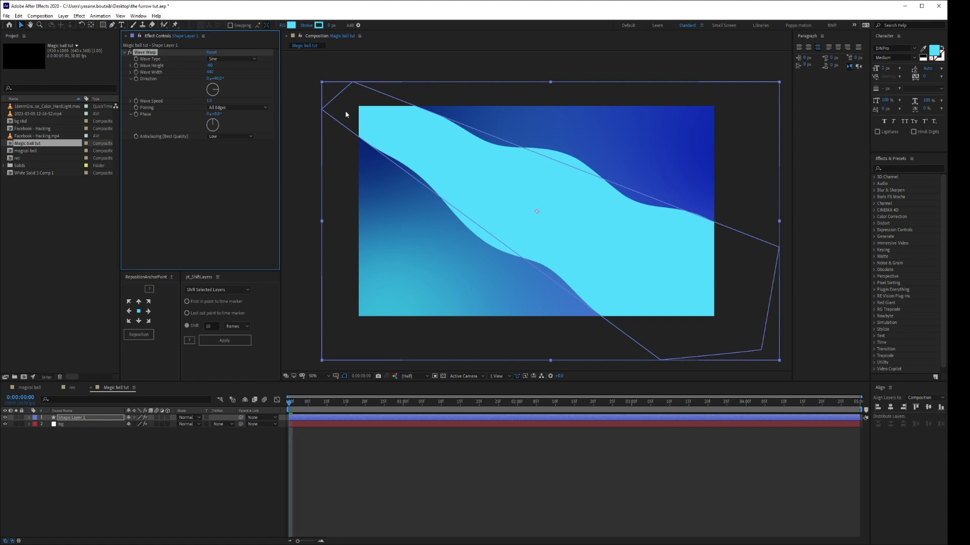
With the Pen tool, move the beam's two upper-left points, its lowest point and its right-hand point farther outward to broaden the beam
key("g")
left_click_drag(320, 108, 314, 112)
left_click_drag(352, 81, 361, 77)
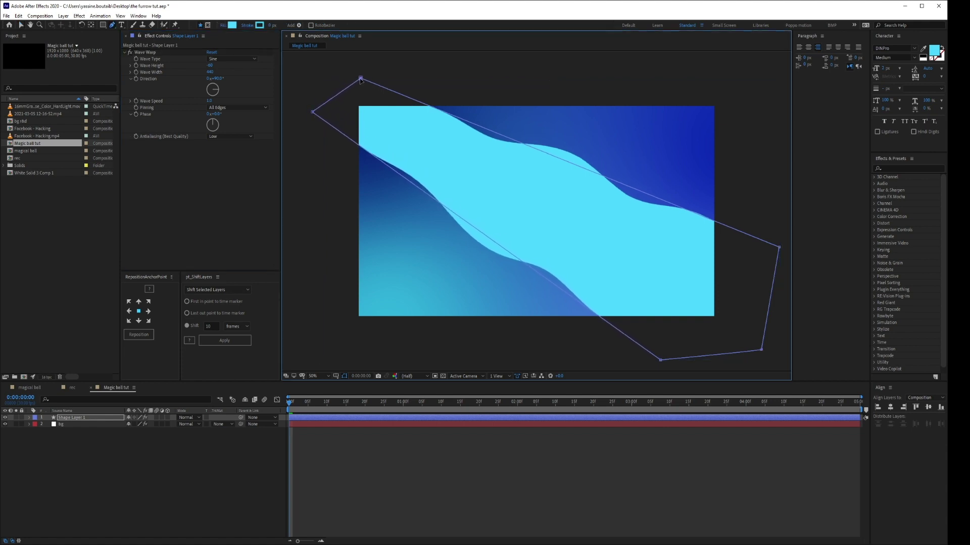
left_click_drag(661, 361, 635, 372)
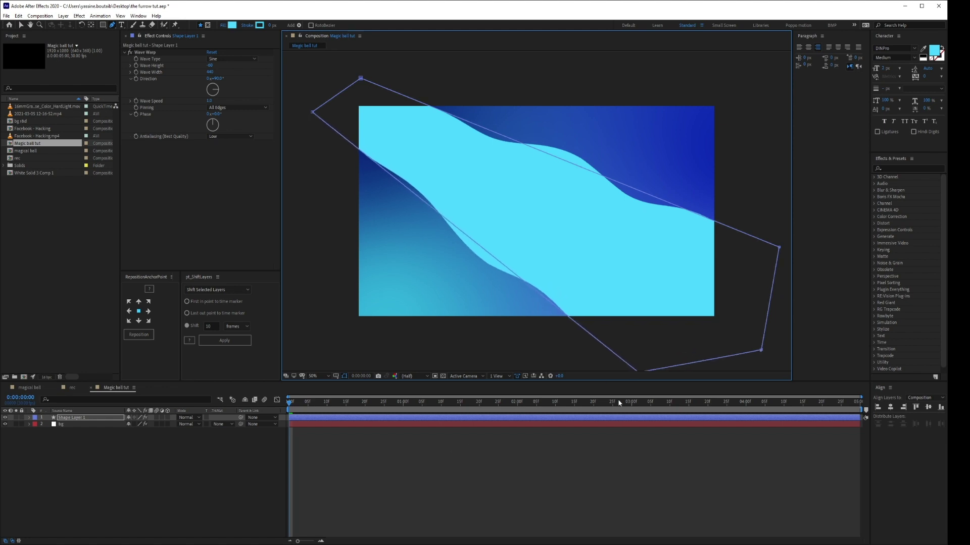
left_click_drag(782, 248, 787, 238)
left_click(76, 438)
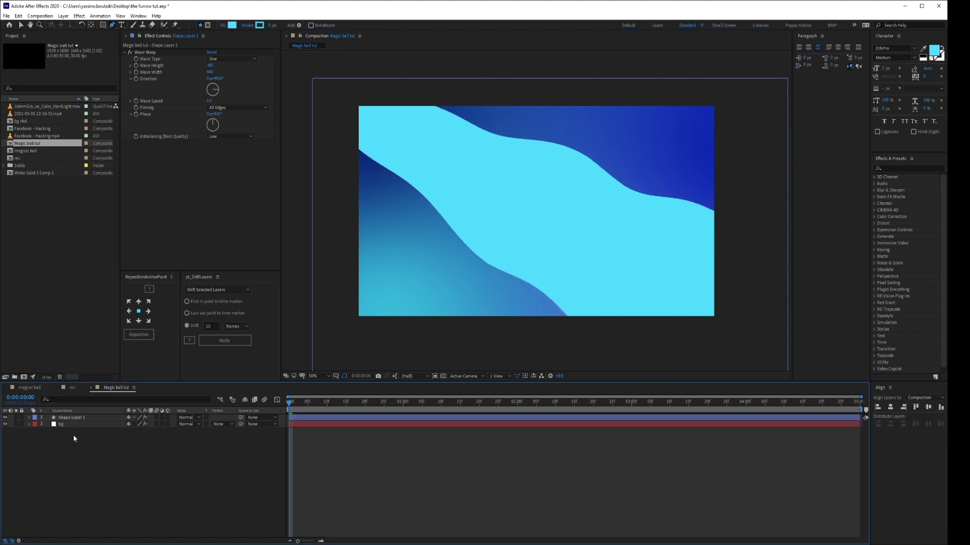
Set the beam's Wave Warp speed to 0.1 and preview the wave motion
left_click(70, 417)
key("space")
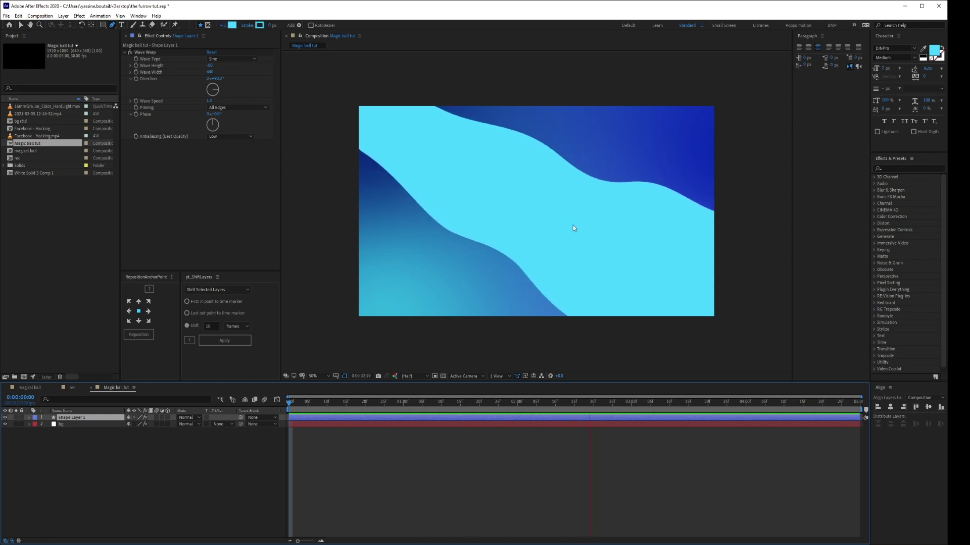
left_click(208, 101)
type("0.1")
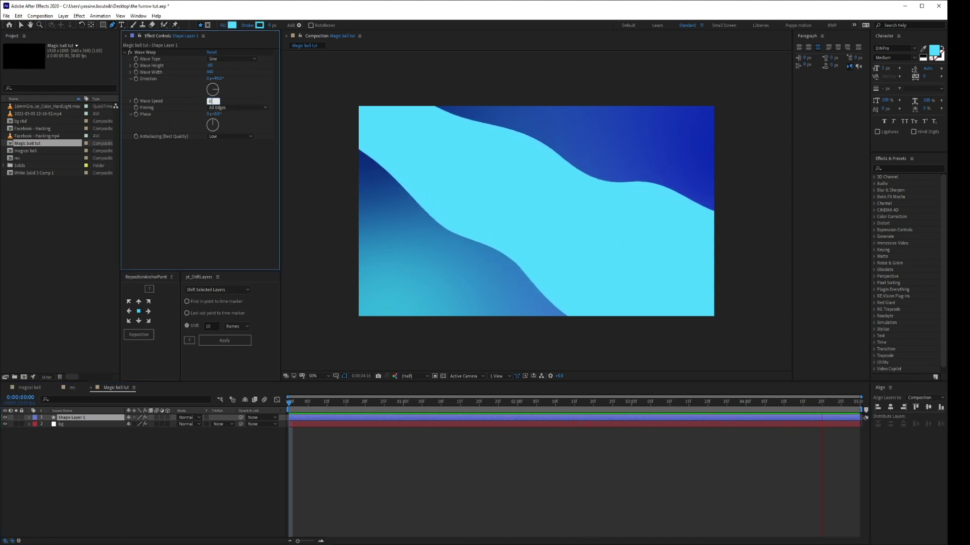
key("Return")
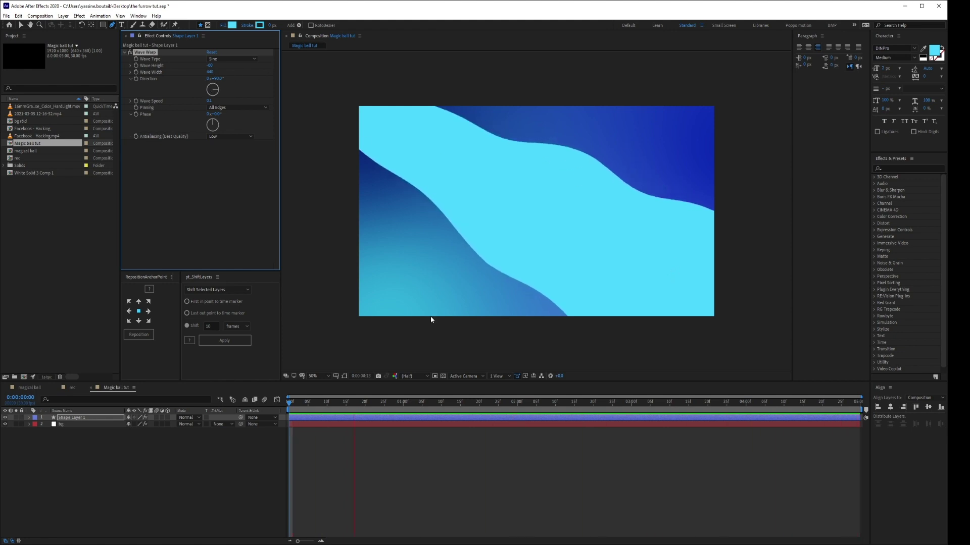
key("space")
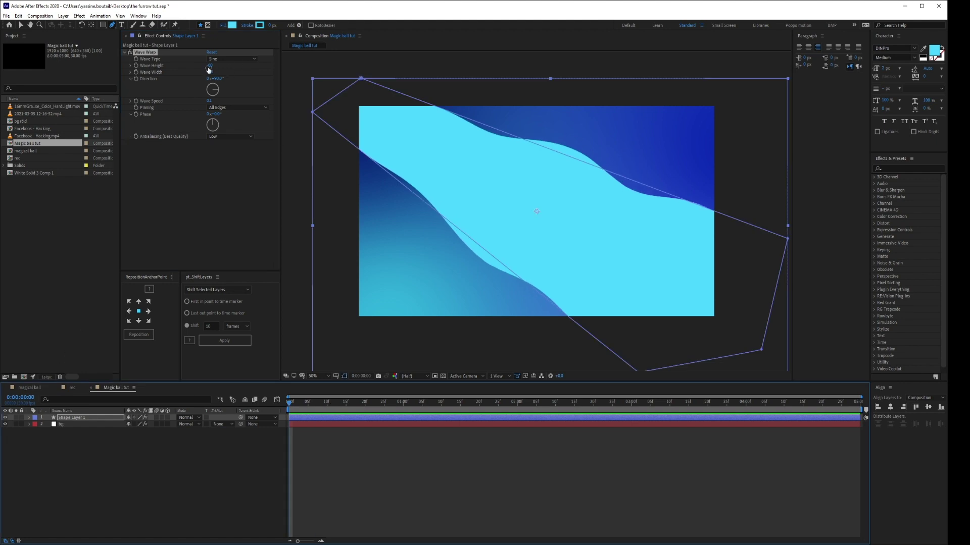
Set the beam's Wave Warp height to -50
left_click(211, 65)
type("-50")
key("Return")
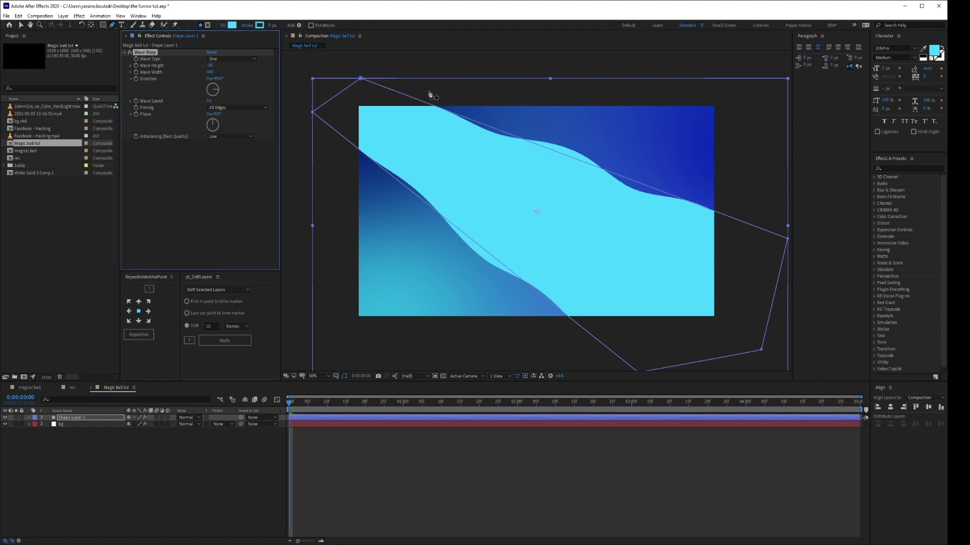
left_click(283, 420)
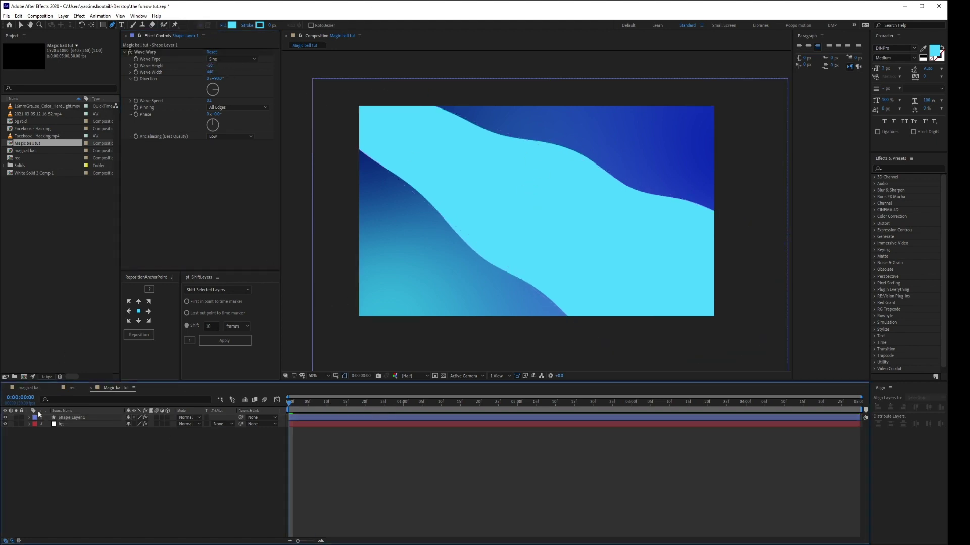
Set the opacity of the beam's shape layer to 10%
left_click(71, 418)
key("t")
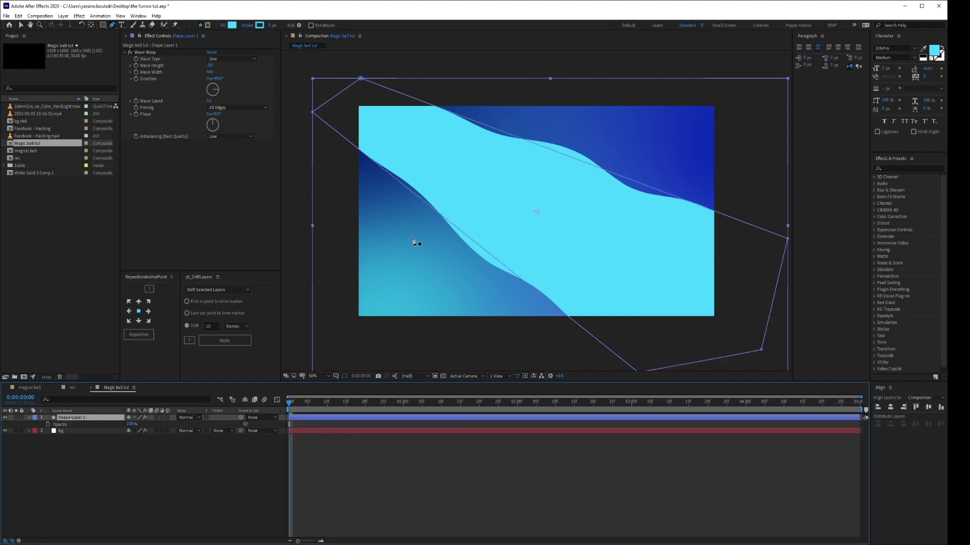
left_click(131, 424)
type("10")
key("Return")
left_click(258, 487)
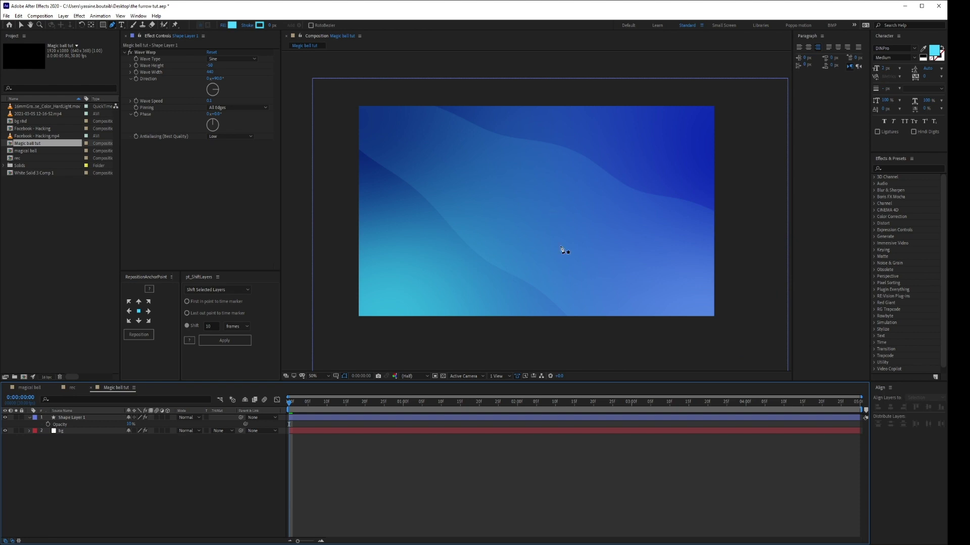
Preview the faint wavy beam over the gradient and return the playhead to the start
key("space")
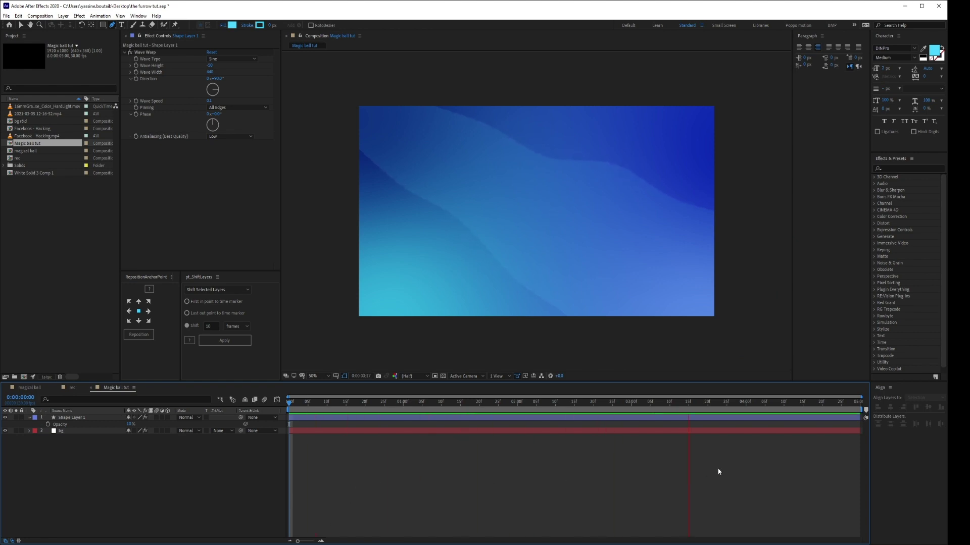
left_click(679, 415)
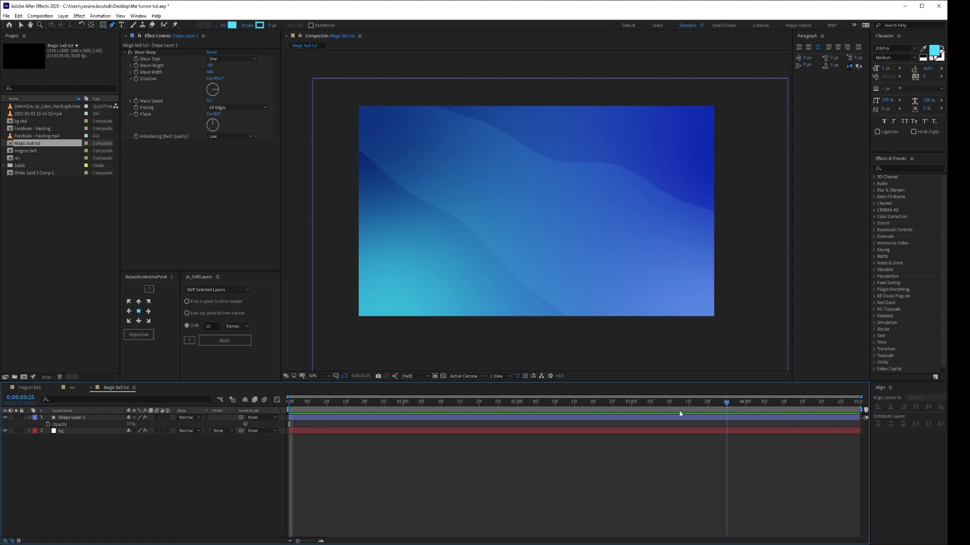
left_click_drag(677, 403, 282, 405)
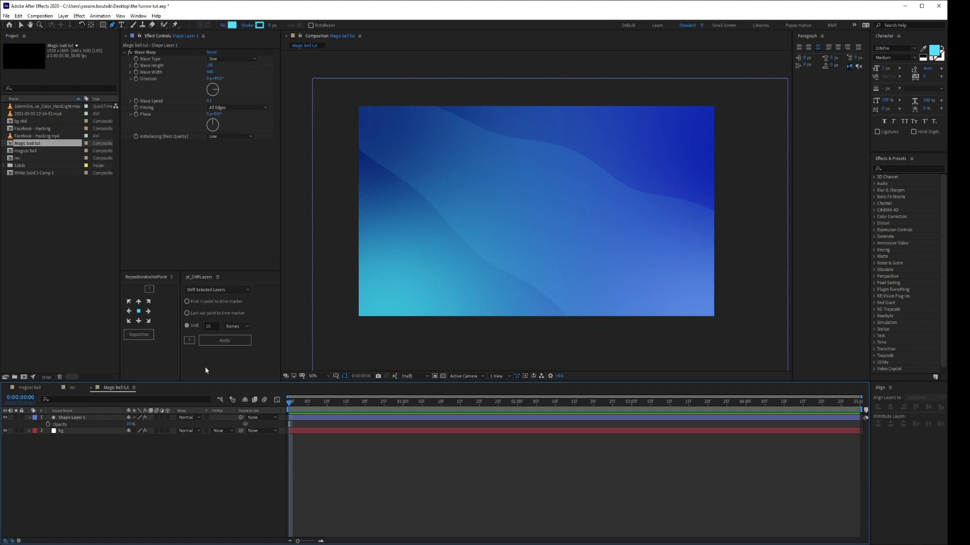
Create a white composition-sized solid named "particle bg" and collapse the shape layer's properties
right_click(181, 453)
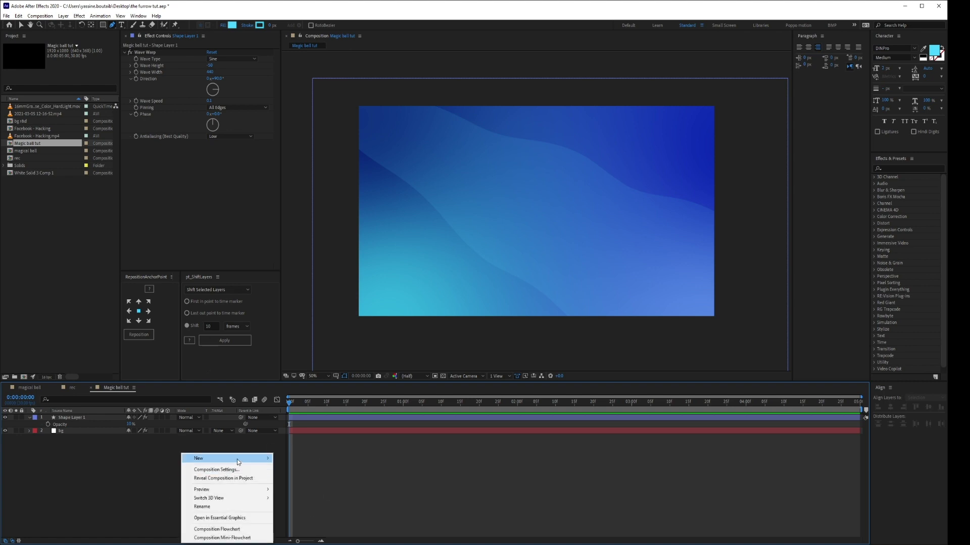
mouse_move(238, 460)
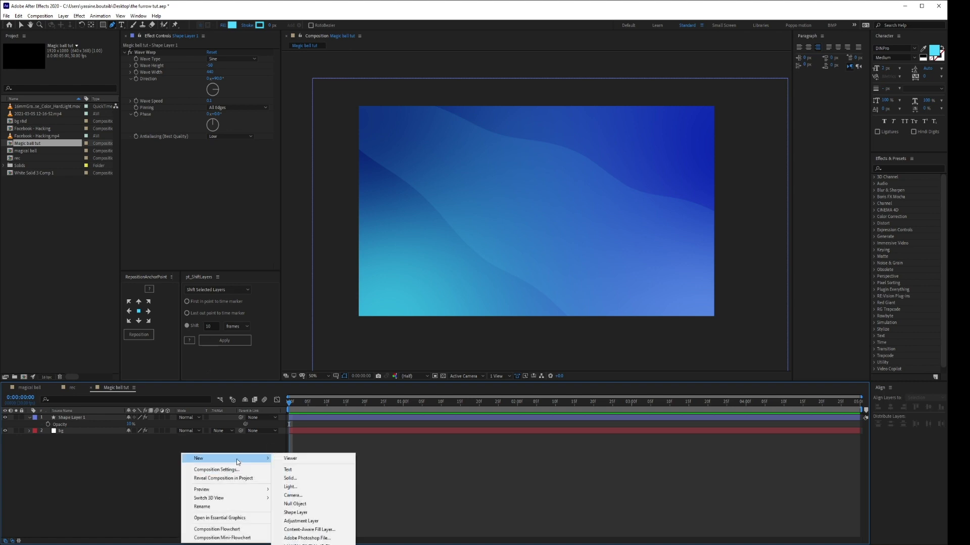
left_click(301, 479)
type("par")
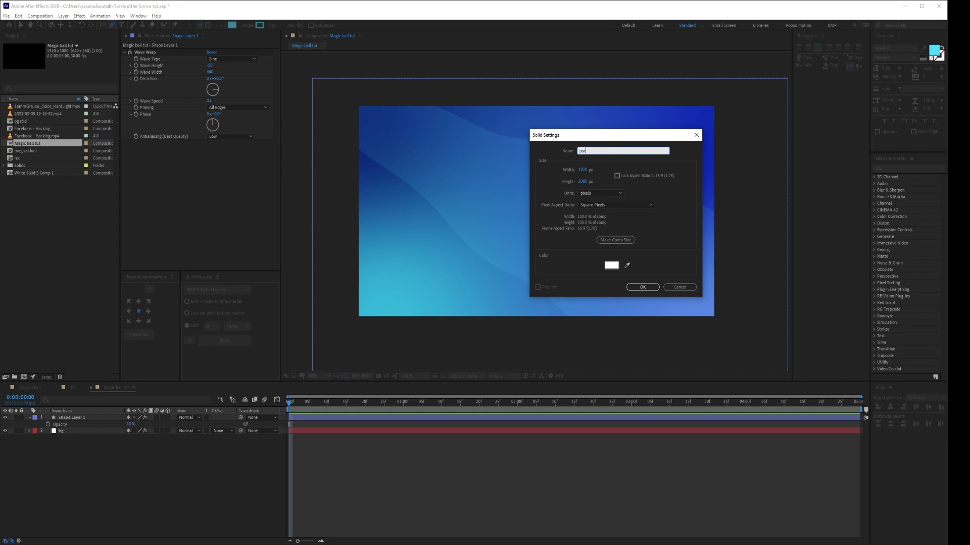
type("ticle bg")
key("Return")
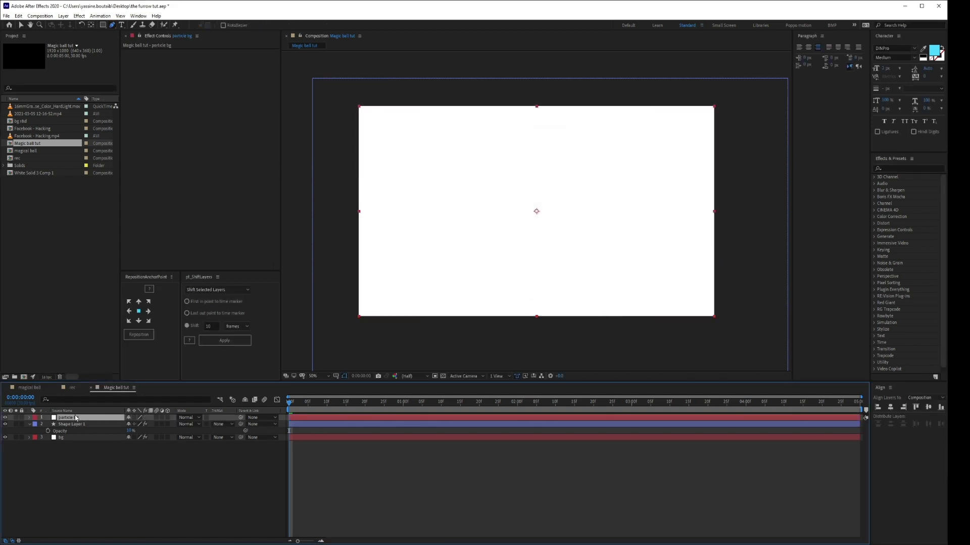
left_click(30, 424)
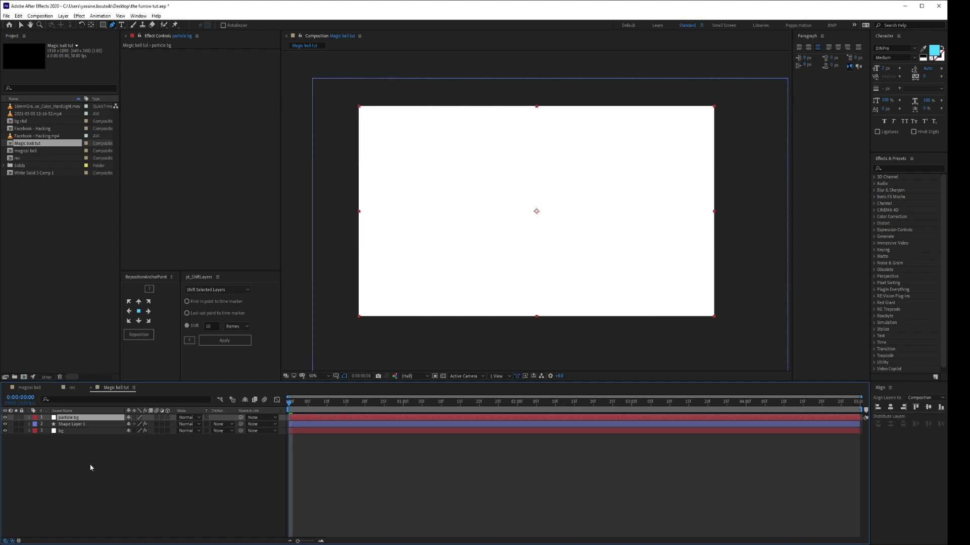
left_click(123, 472)
Apply the Particular effect to the particle bg layer
left_click(67, 421)
key("ctrl+space")
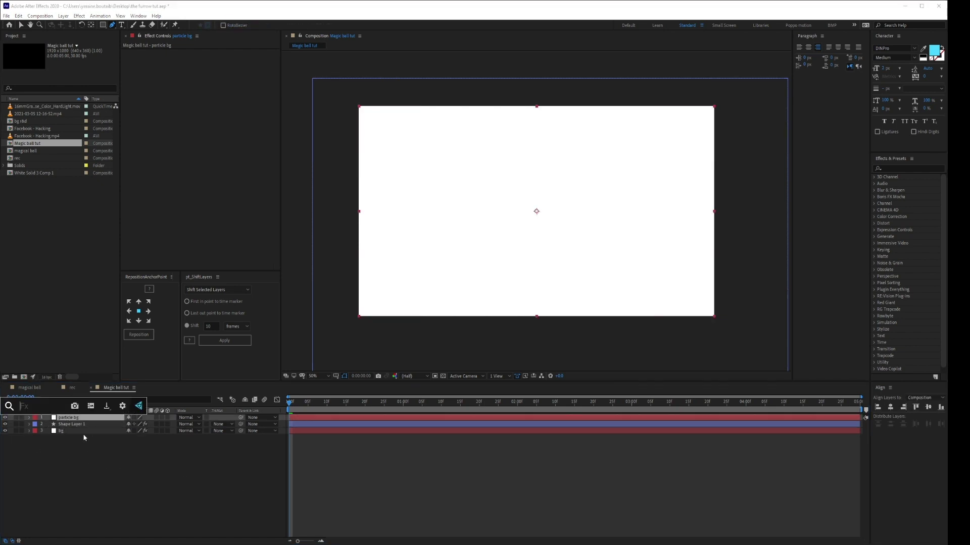
type("partic")
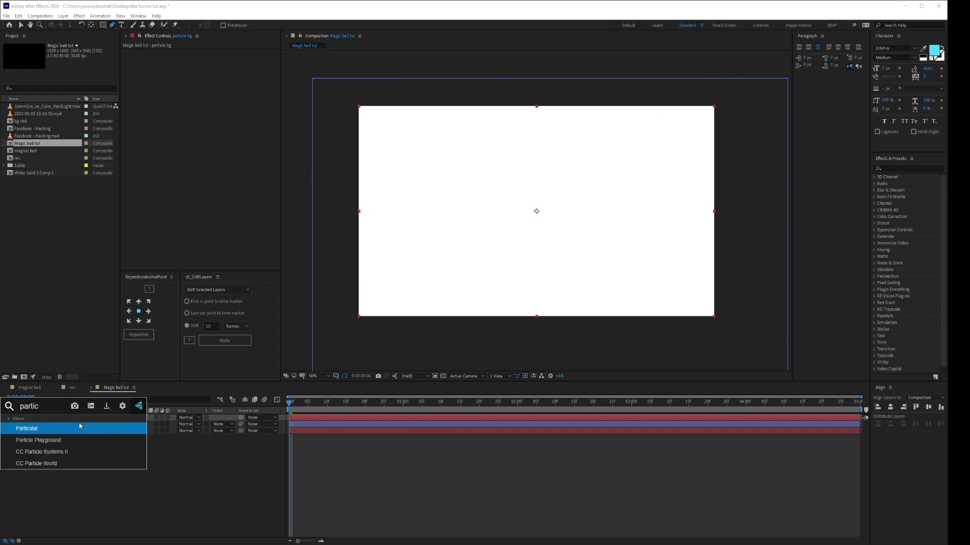
left_click(47, 430)
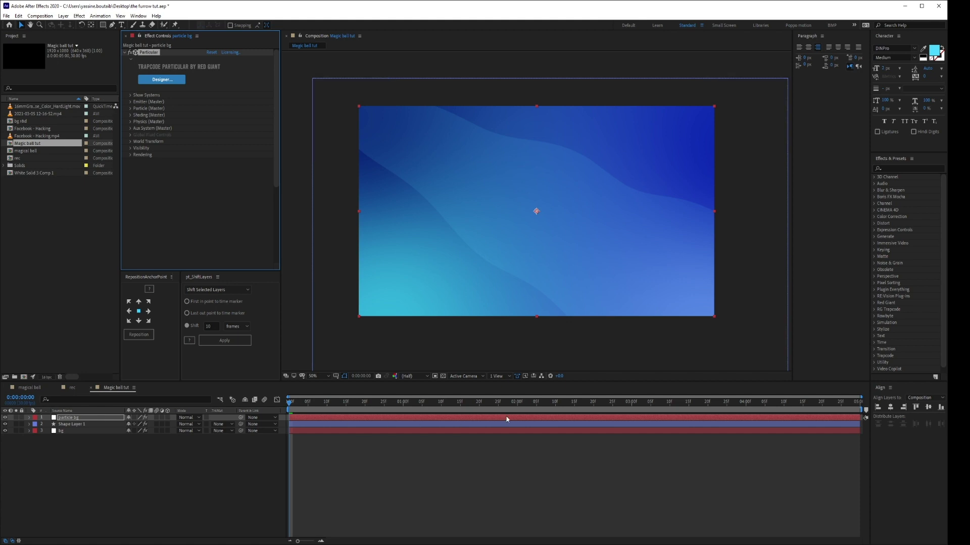
Solo the particle bg layer and scrub to the composition's end to check the default particle emission
left_click_drag(289, 407, 799, 416)
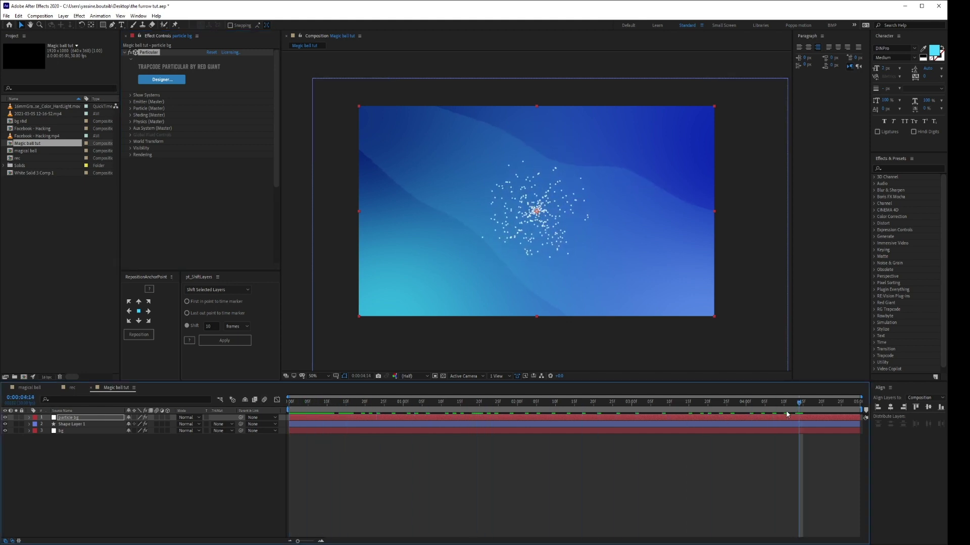
left_click(16, 418)
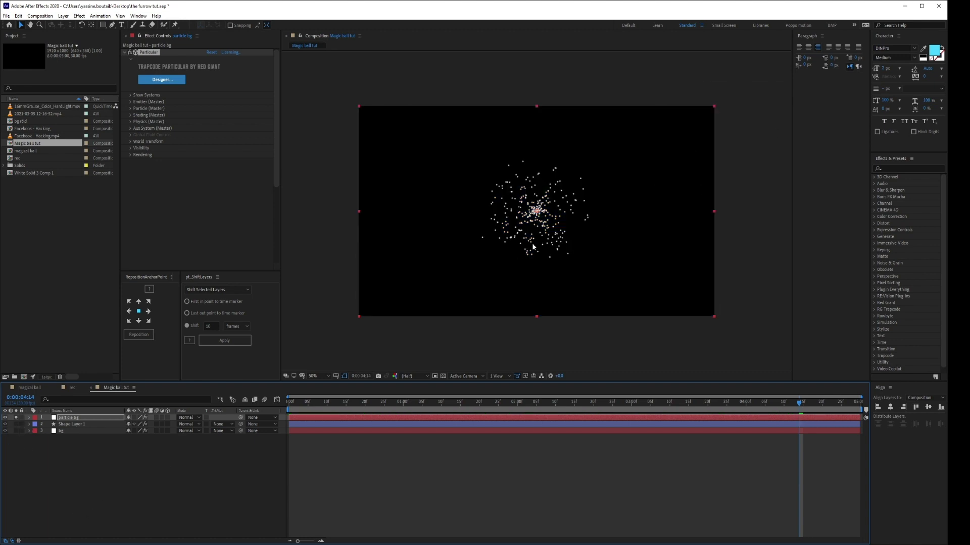
left_click_drag(800, 428, 873, 469)
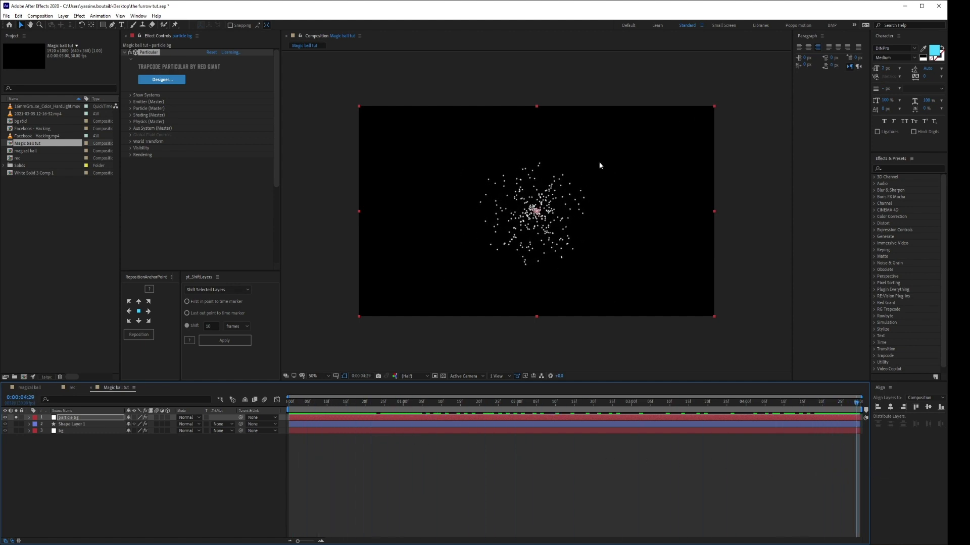
Try an emission rate of 500 particles per second in Particular's Emitter settings
left_click(130, 102)
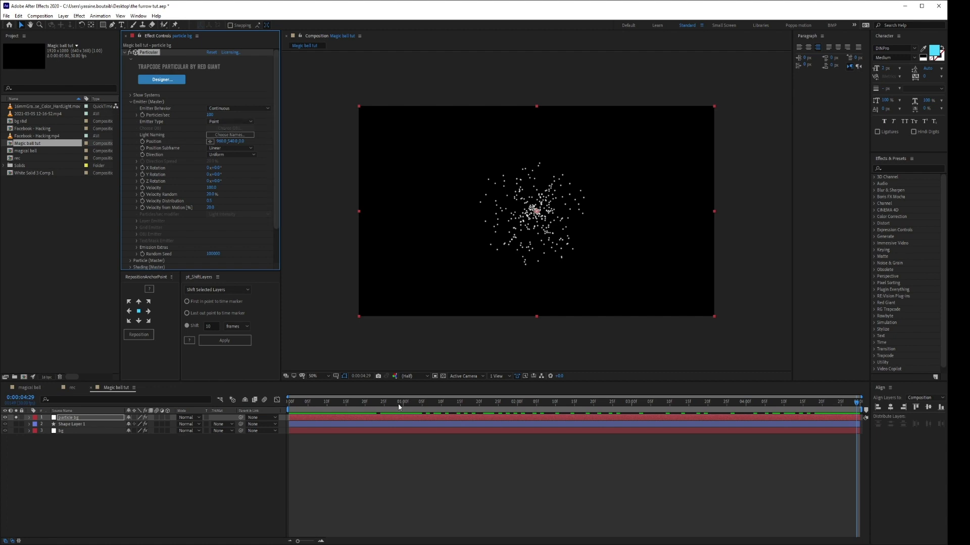
left_click_drag(399, 403, 334, 402)
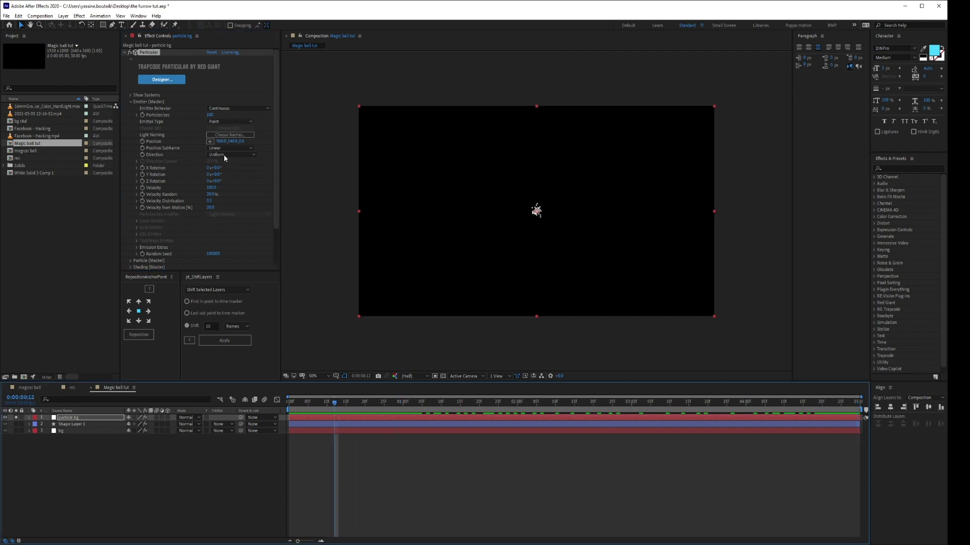
left_click(155, 122)
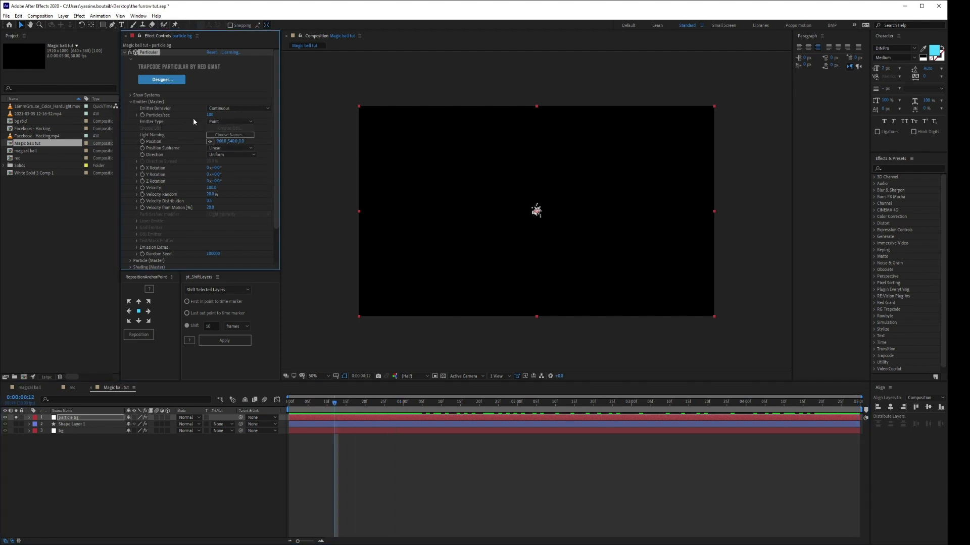
left_click(210, 115)
type("500")
key("Return")
Set the emitter's Particles/sec to 20 and scrub through the sparser emission
left_click(210, 116)
type("20")
key("Return")
left_click(293, 403)
left_click_drag(298, 410, 644, 429)
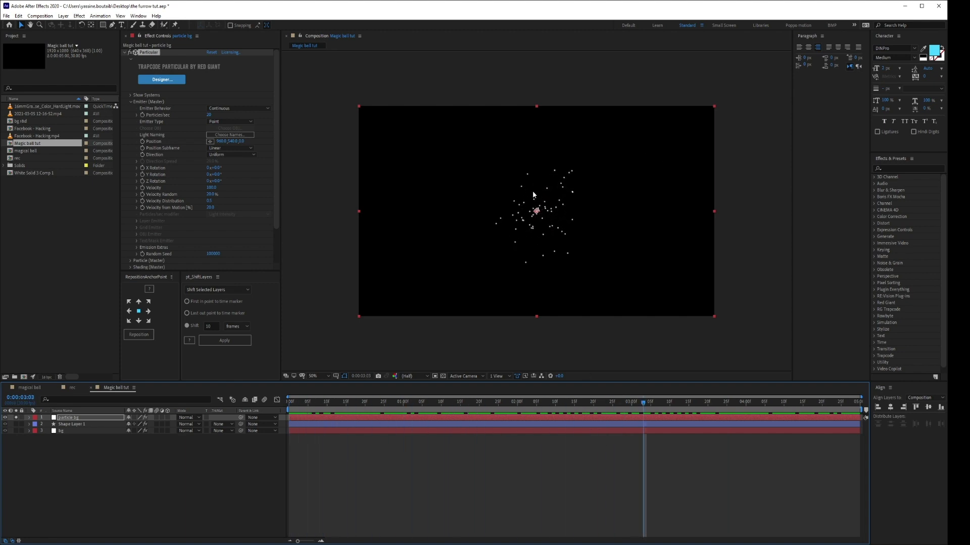
Set the emitter's Velocity to 0 and preview the particles from near the start
left_click(211, 188)
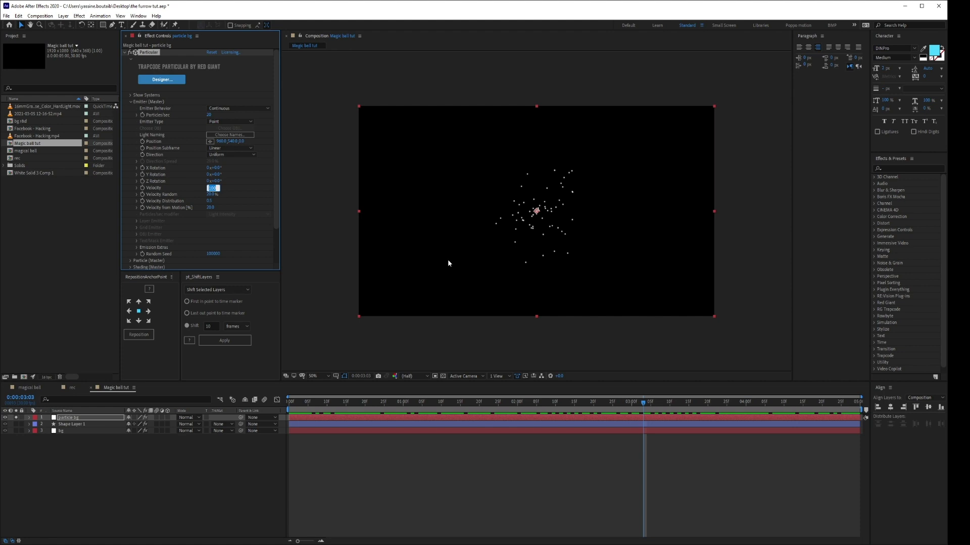
type("0")
key("Return")
left_click(392, 467)
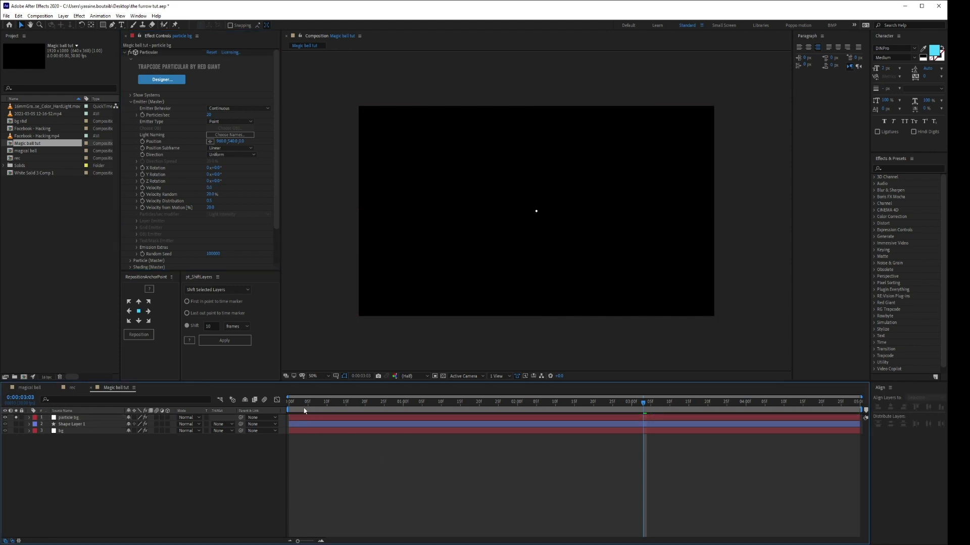
left_click(292, 404)
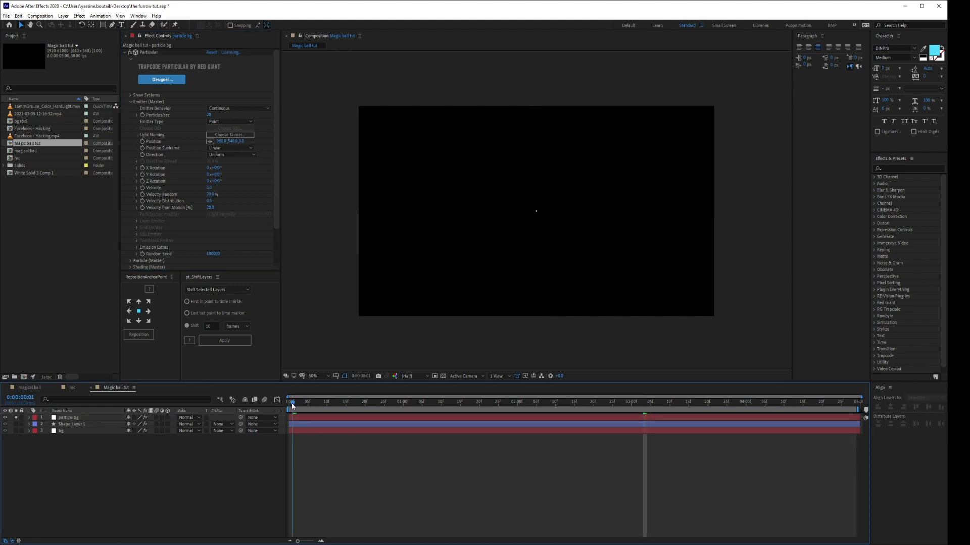
key("space")
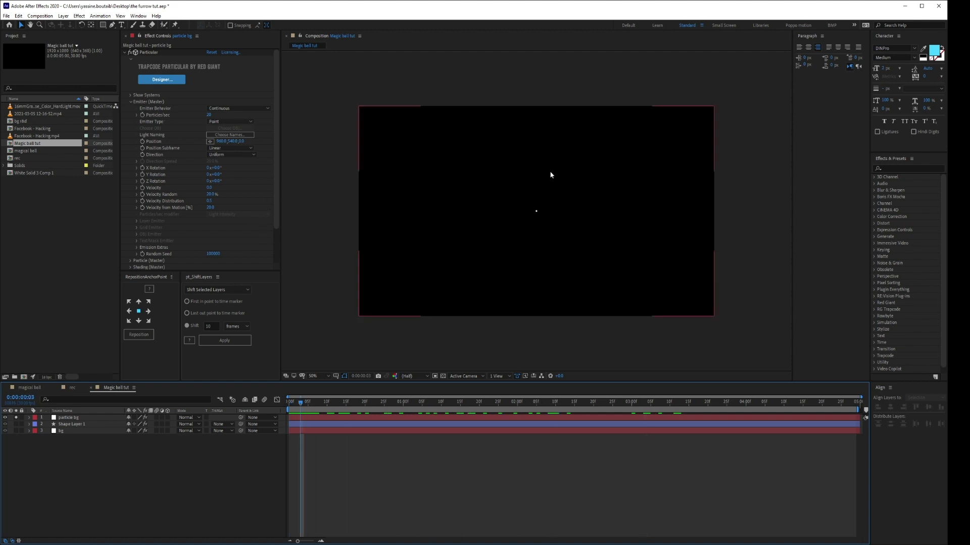
Change the Emitter Type to Box and scrub through the timeline to check the particle spread
left_click(218, 122)
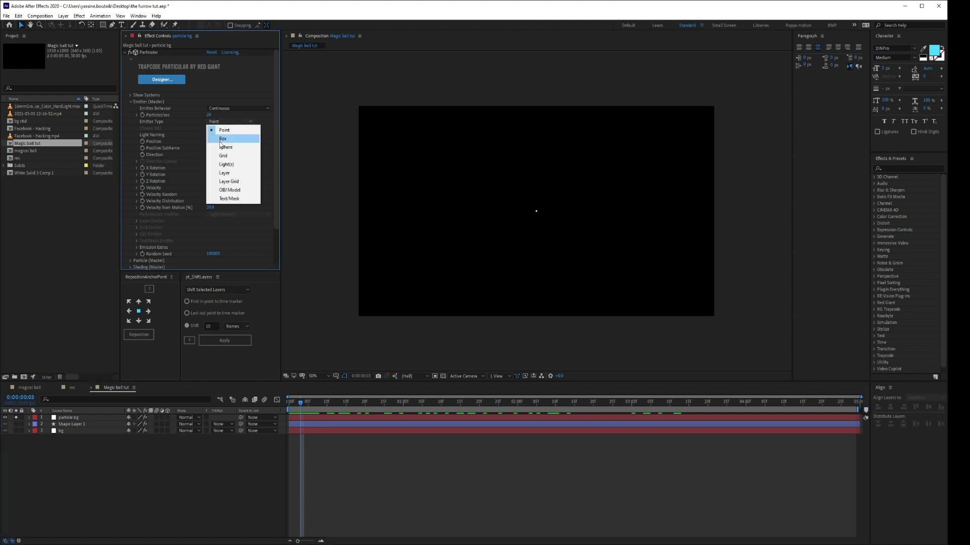
left_click(221, 138)
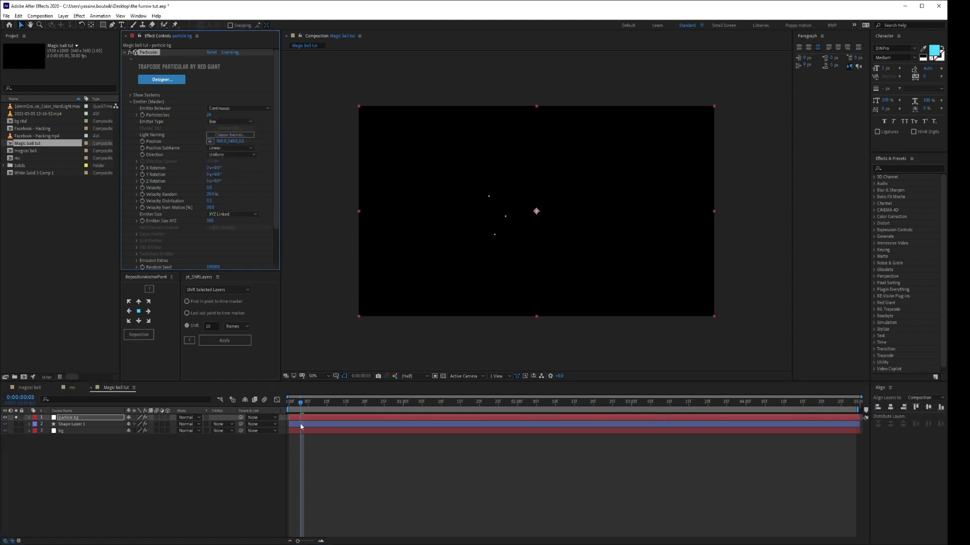
left_click_drag(300, 403, 792, 403)
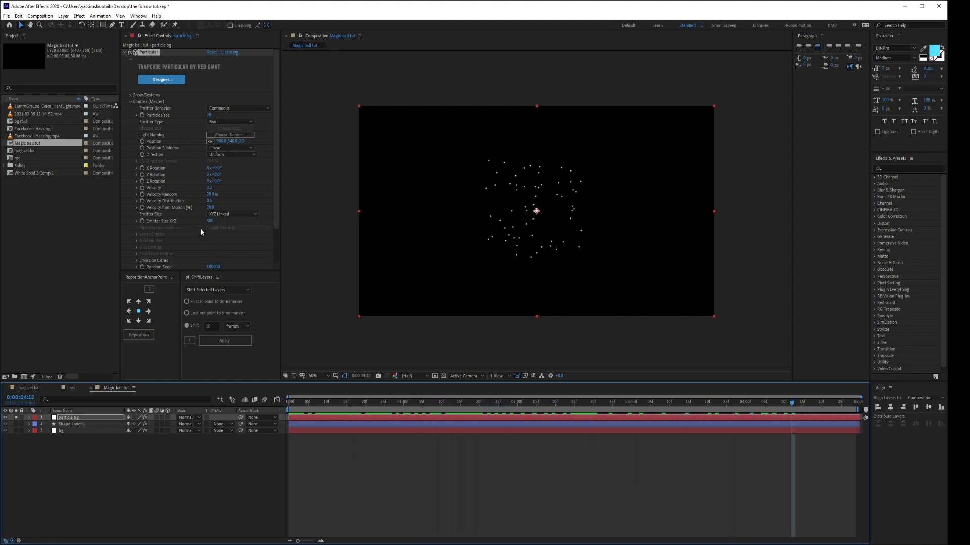
Enlarge the Box emitter's XYZ size to about 740, rotate it slightly around Z, and preview the particles
scroll(215, 218, "down", 3)
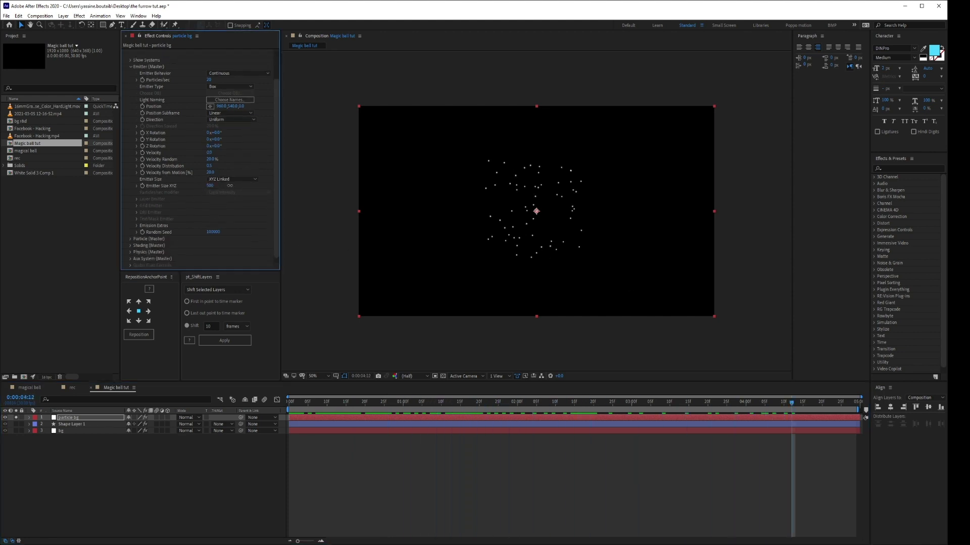
left_click_drag(230, 186, 322, 194)
left_click_drag(214, 146, 225, 145)
left_click(594, 489)
key("space")
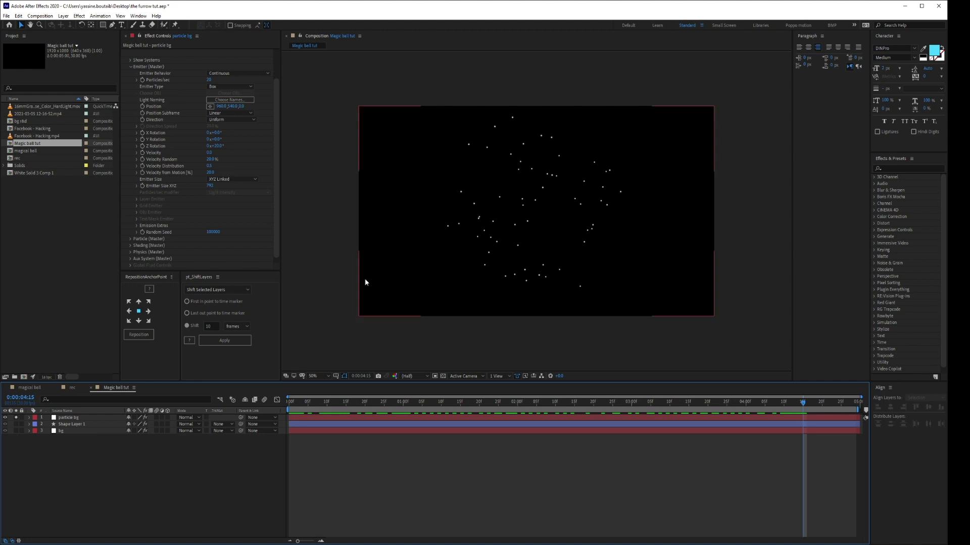
Set the particles' Life Random to 100% in Particular's Particle settings and scrub through the result
left_click(130, 65)
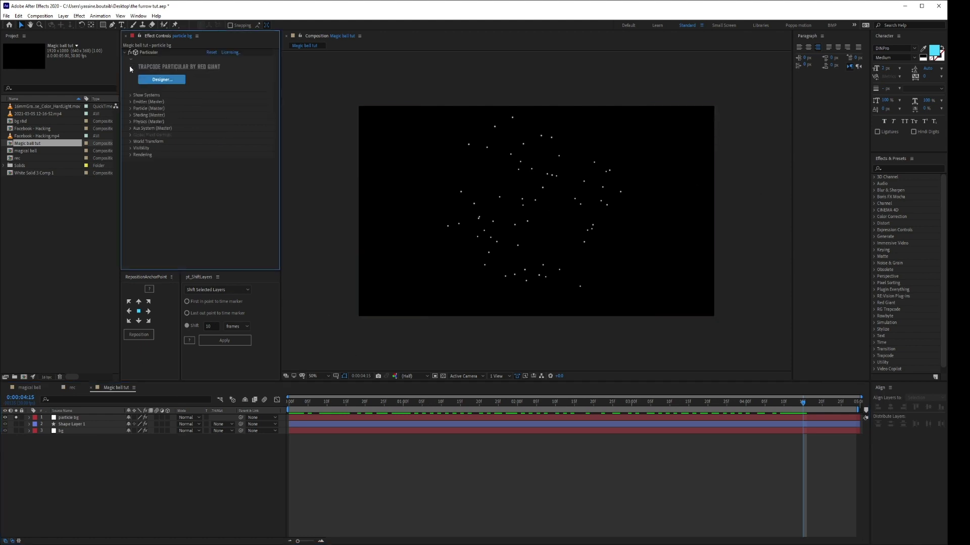
left_click(130, 108)
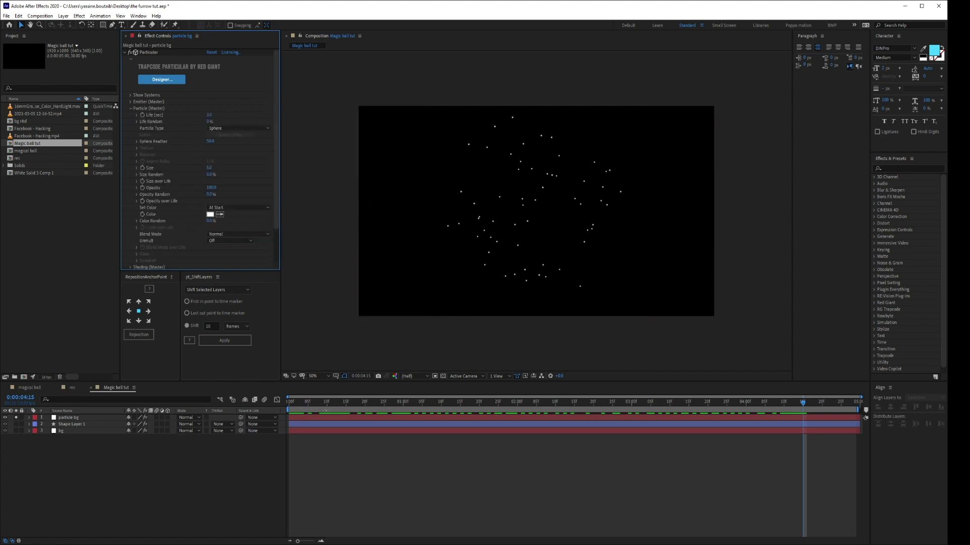
left_click_drag(292, 402, 858, 403)
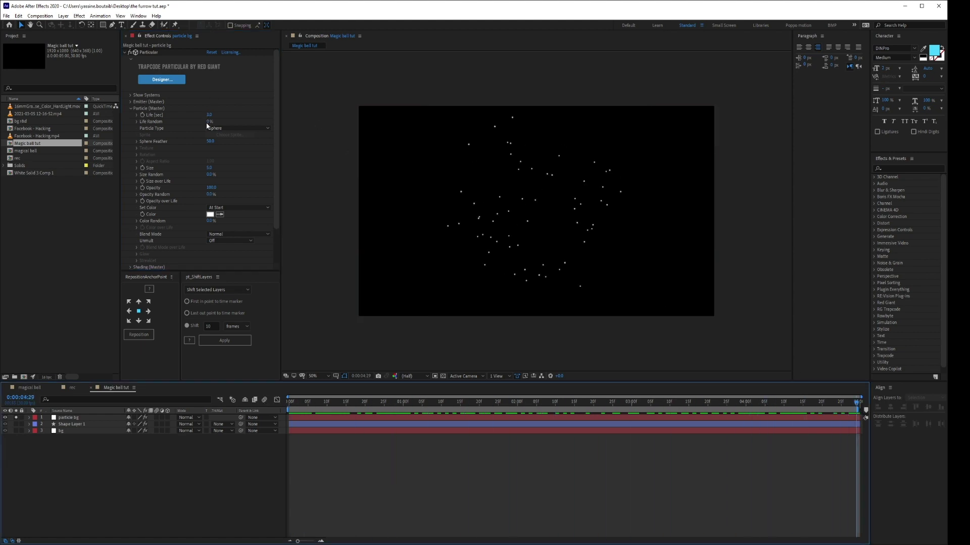
left_click_drag(209, 122, 221, 122)
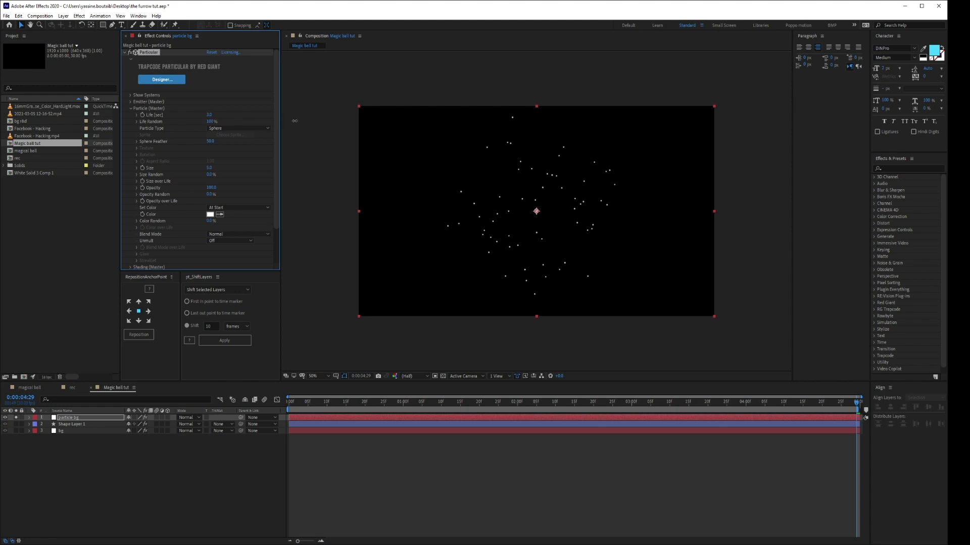
left_click_drag(289, 403, 536, 418)
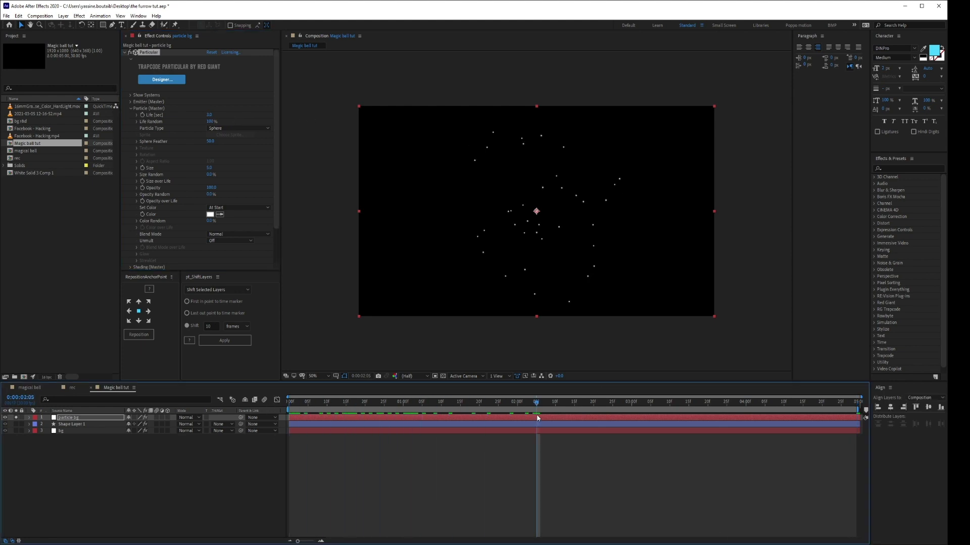
Set the particles' Life to 5 seconds and check an early frame
left_click(210, 115)
type("5")
key("Return")
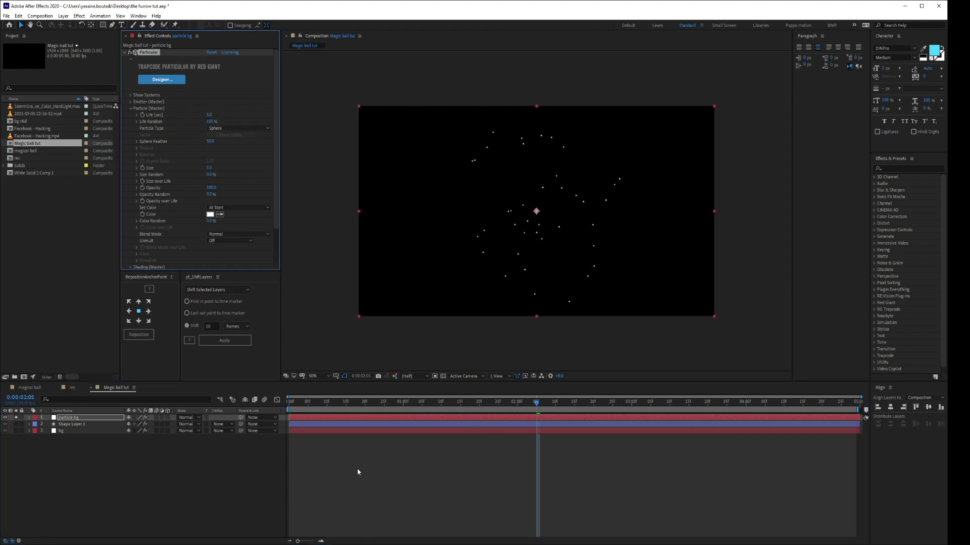
left_click(340, 402)
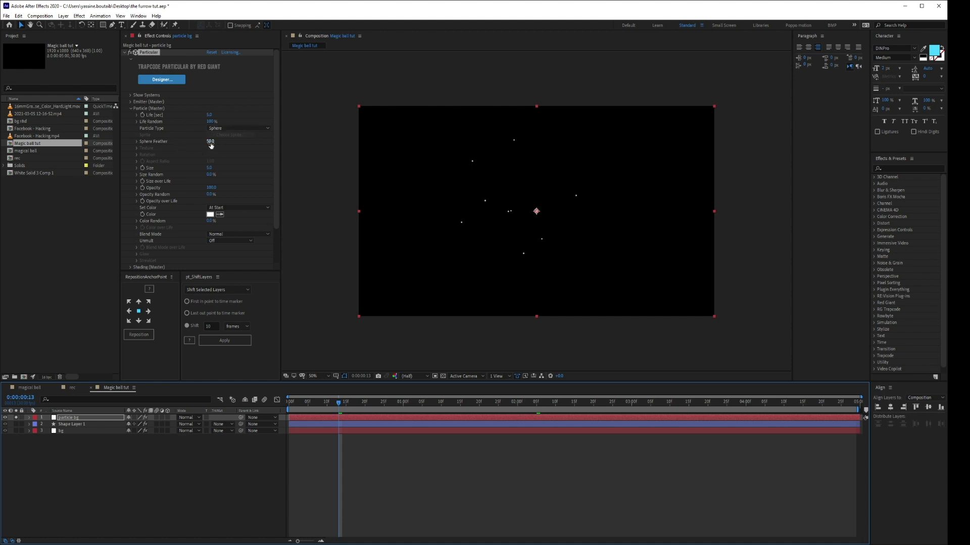
Try the Star (No DOF) particle type on a close-up of the particles and restore Sphere
scroll(523, 217, "up", 3)
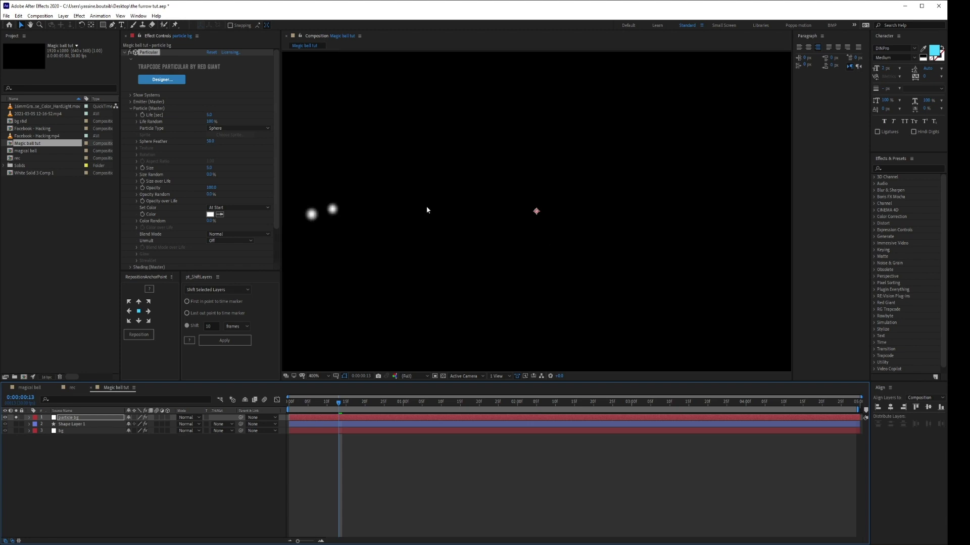
left_click_drag(401, 216, 689, 206)
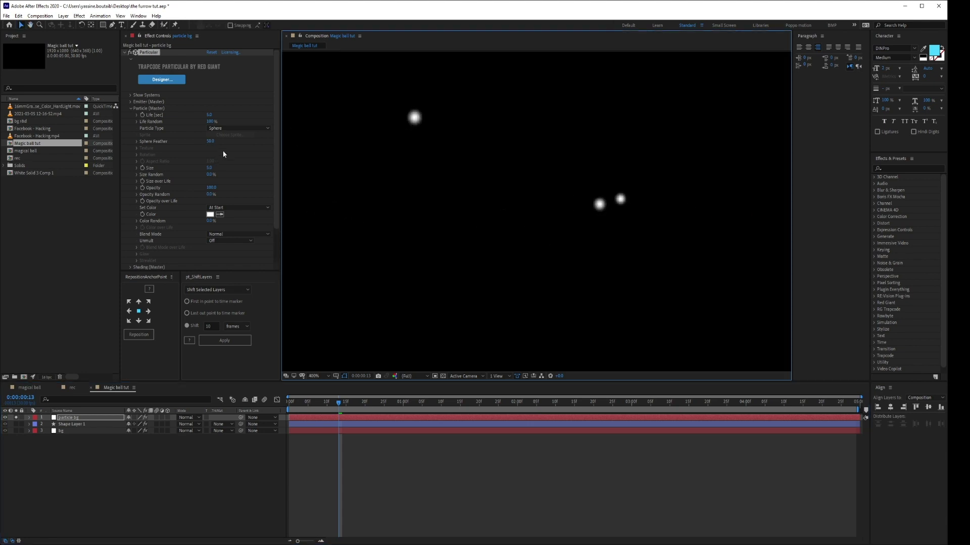
left_click(225, 128)
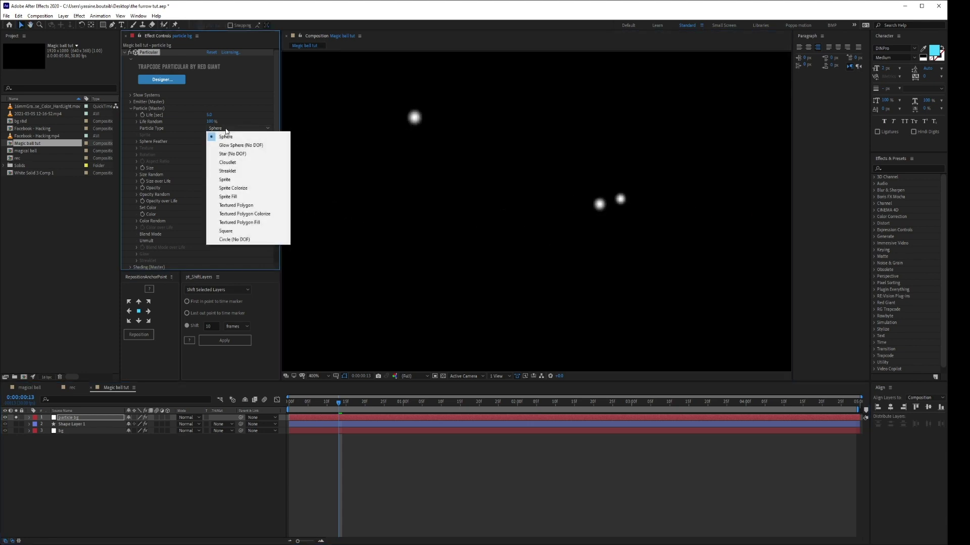
left_click(229, 154)
left_click(226, 129)
left_click(226, 137)
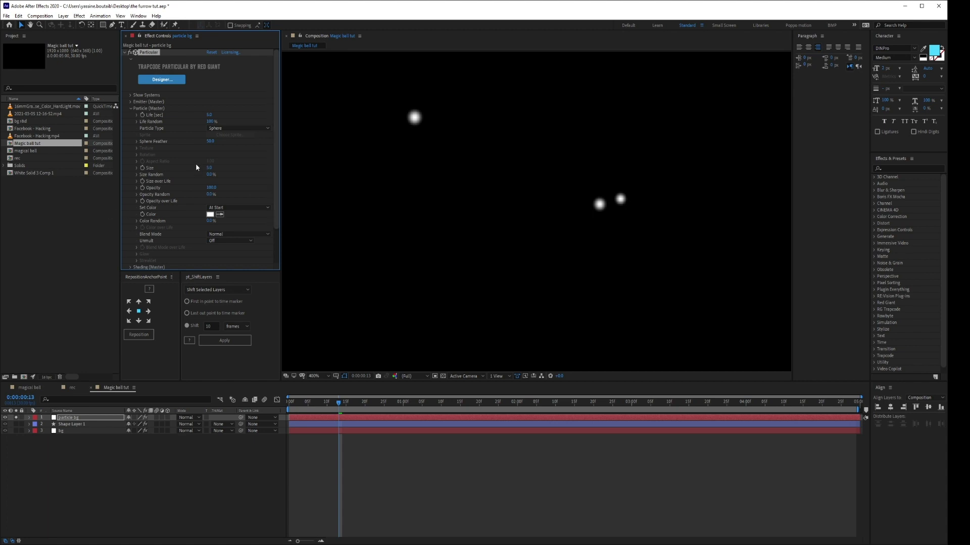
Compare soft and hard particle edges by varying Particular's Sphere Feather and leave it at 0
left_click_drag(210, 142, 64, 140)
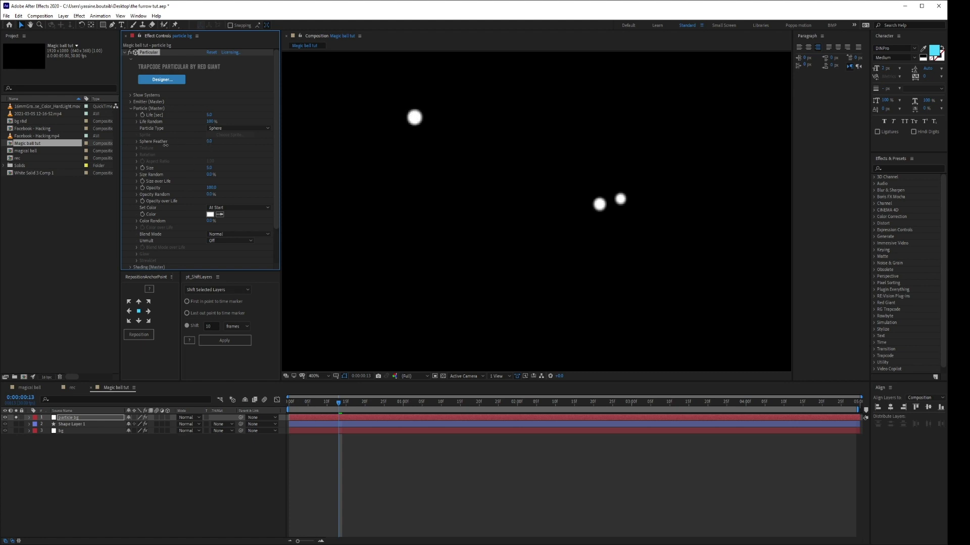
left_click_drag(165, 145, 483, 151)
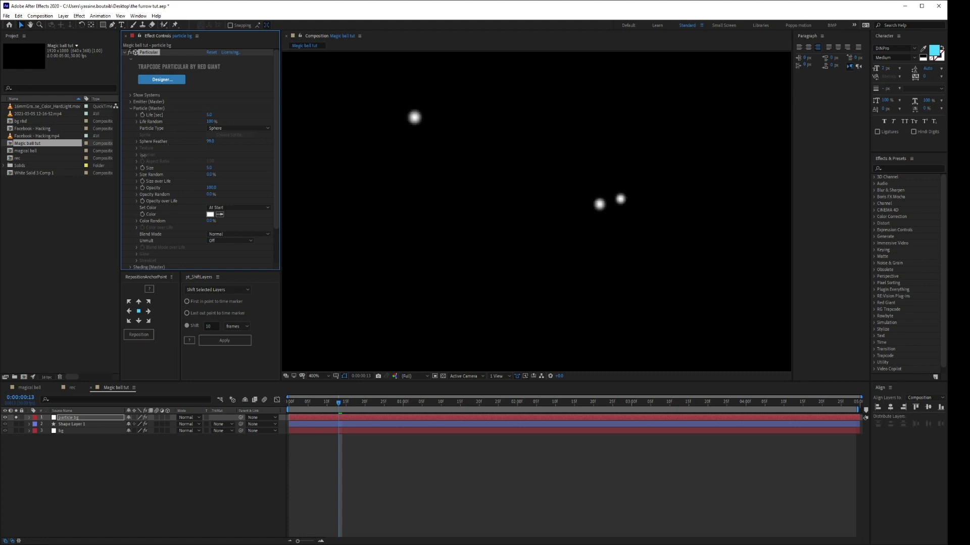
left_click_drag(143, 155, 139, 156)
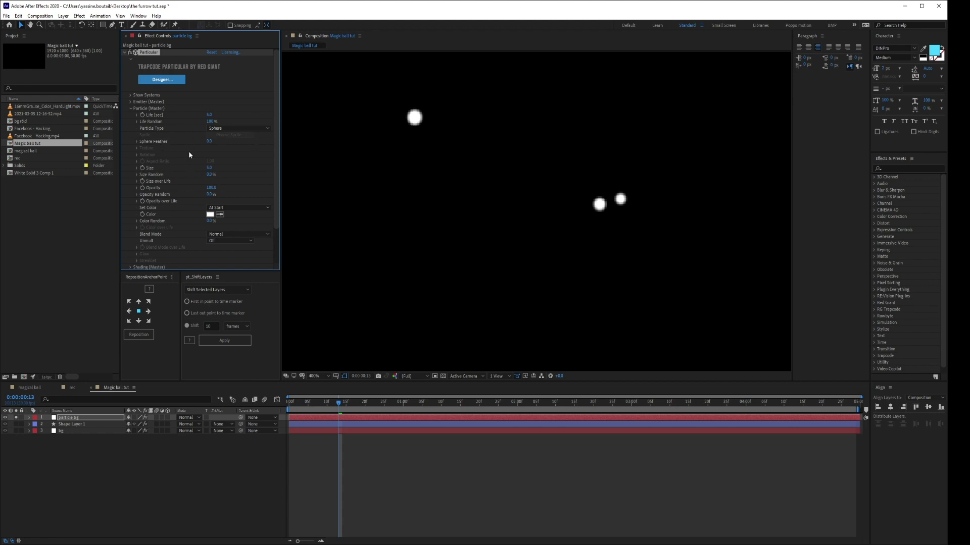
scroll(492, 170, "down", 4)
scroll(499, 167, "down", 1)
scroll(498, 167, "up", 1)
Preview the hard-edged particles along the timeline with the whole composition fitted to the viewer
left_click(296, 402)
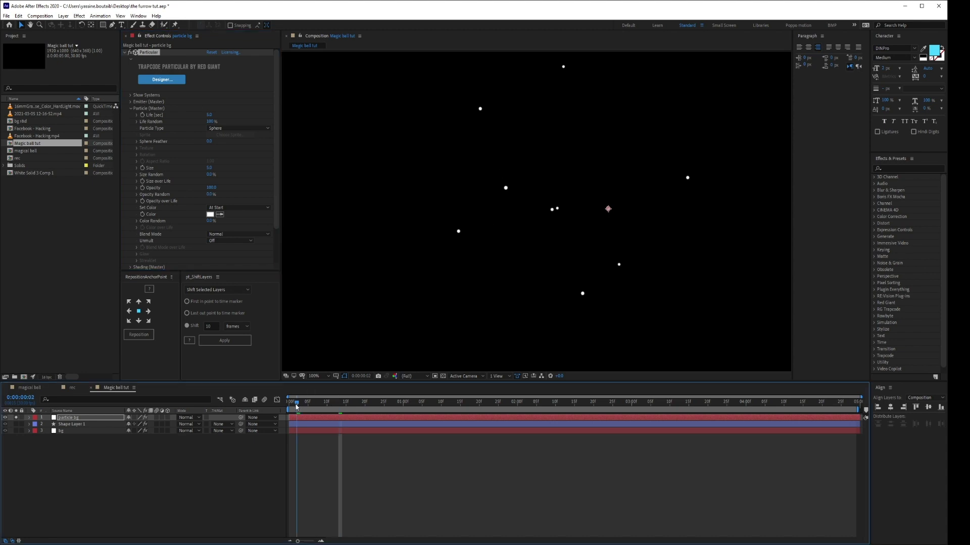
left_click_drag(297, 407, 440, 404)
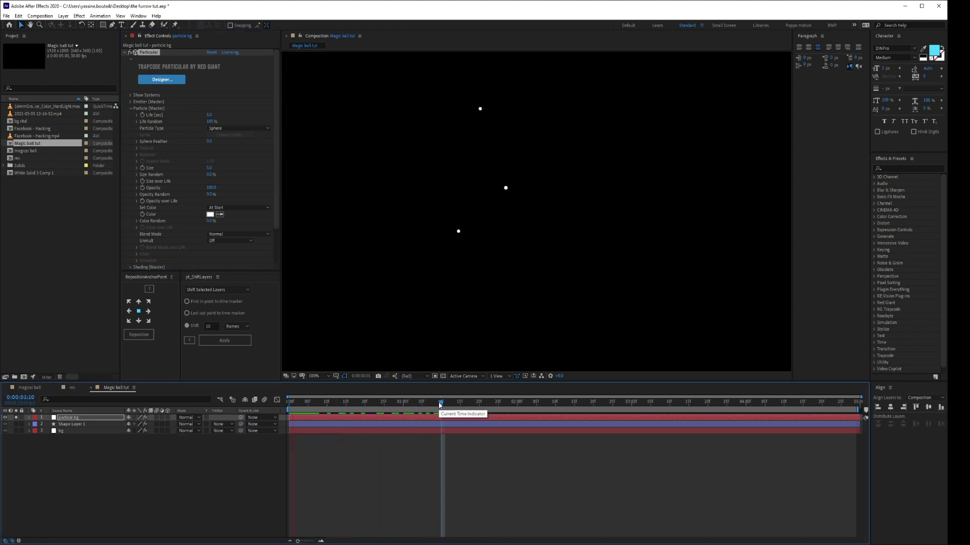
key("space")
left_click(317, 378)
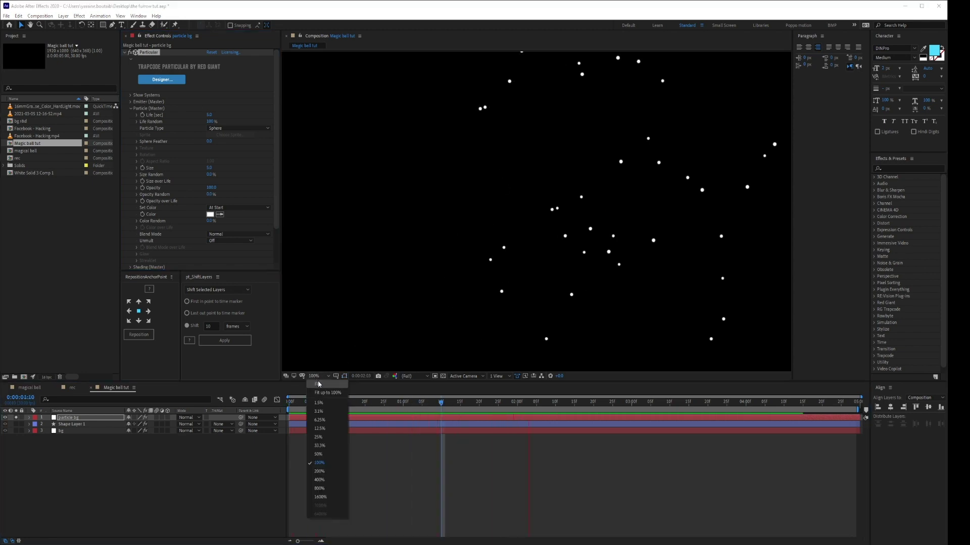
left_click(318, 383)
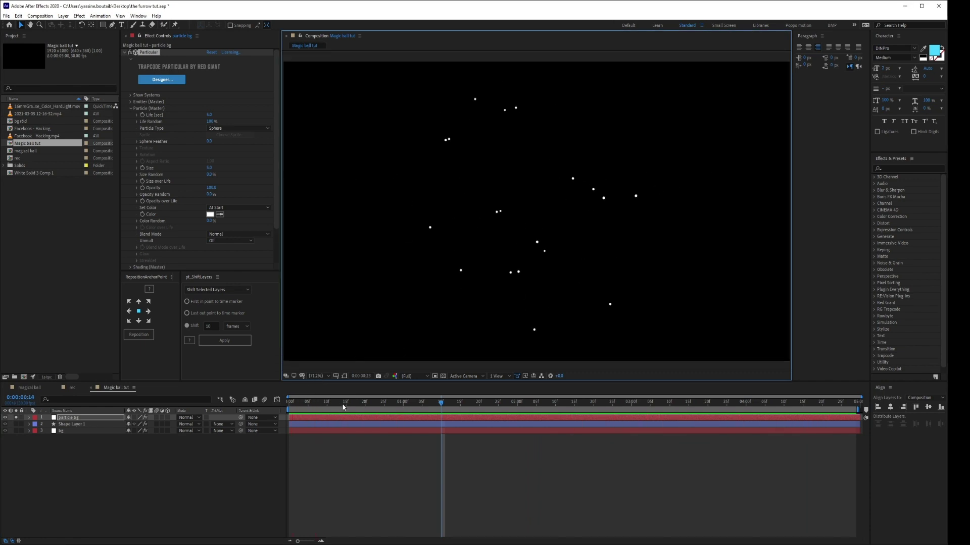
key("space")
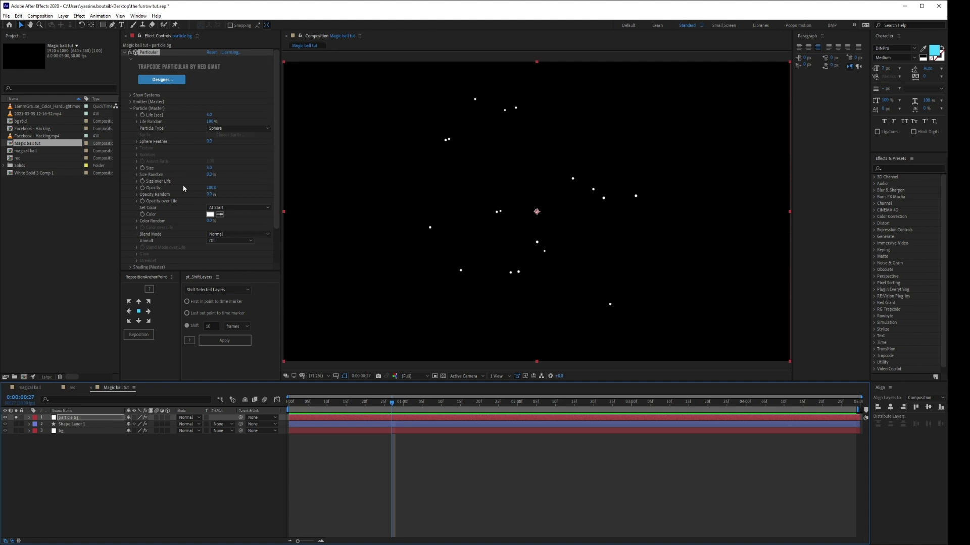
Unsolo the particle bg layer to show the gradient background and set the particles' Size to 1.5
left_click(16, 418)
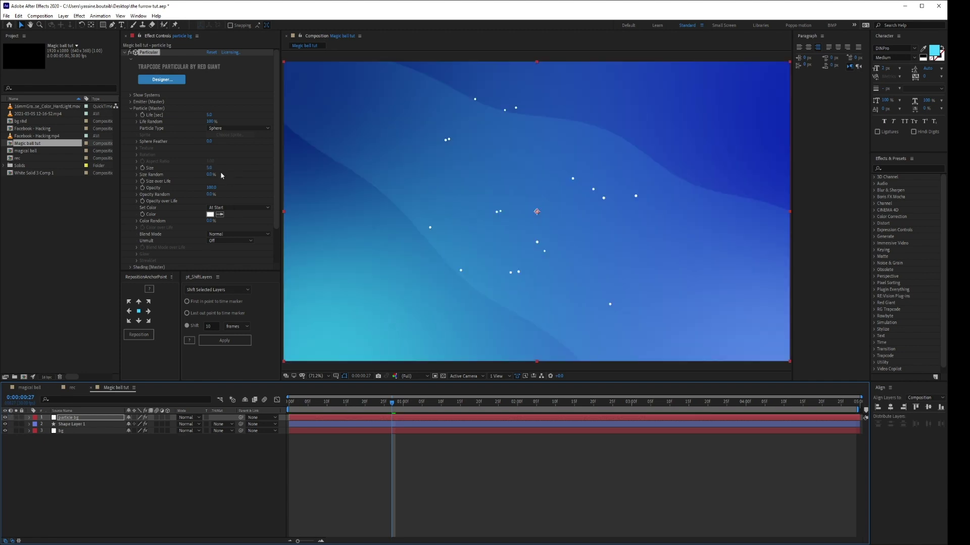
left_click(209, 168)
type("1")
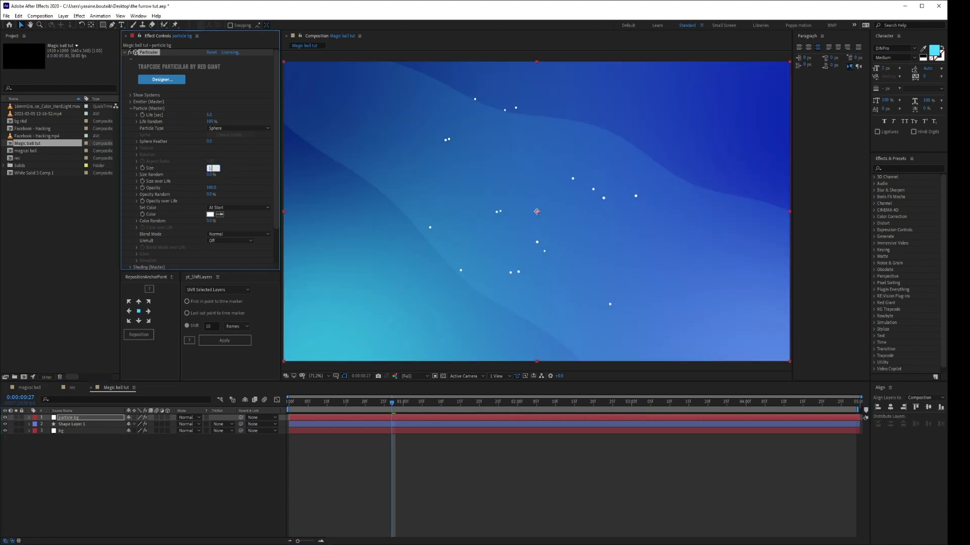
type(".5")
key("Return")
Enlarge the Box emitter's XYZ size to spread the particles across the frame and preview them over the background
left_click(130, 102)
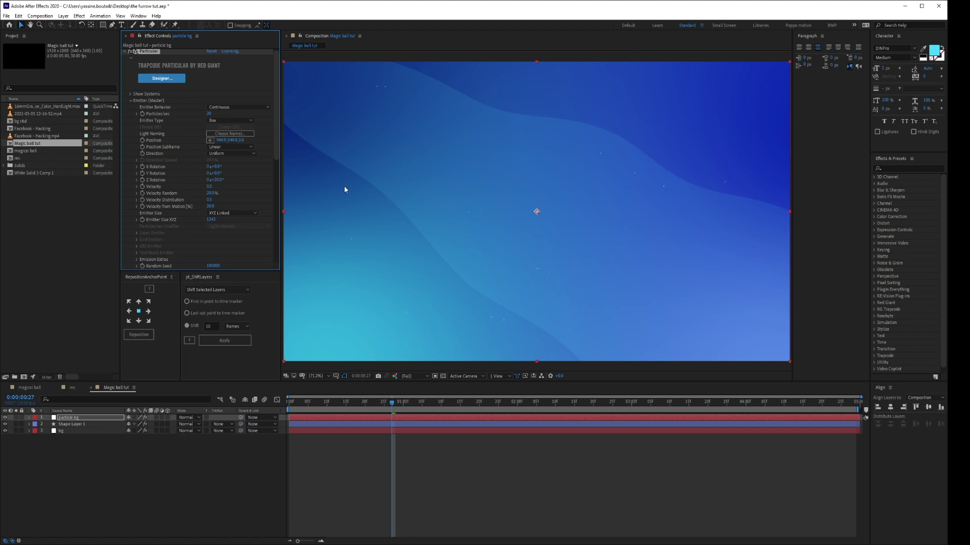
left_click(284, 404)
key("space")
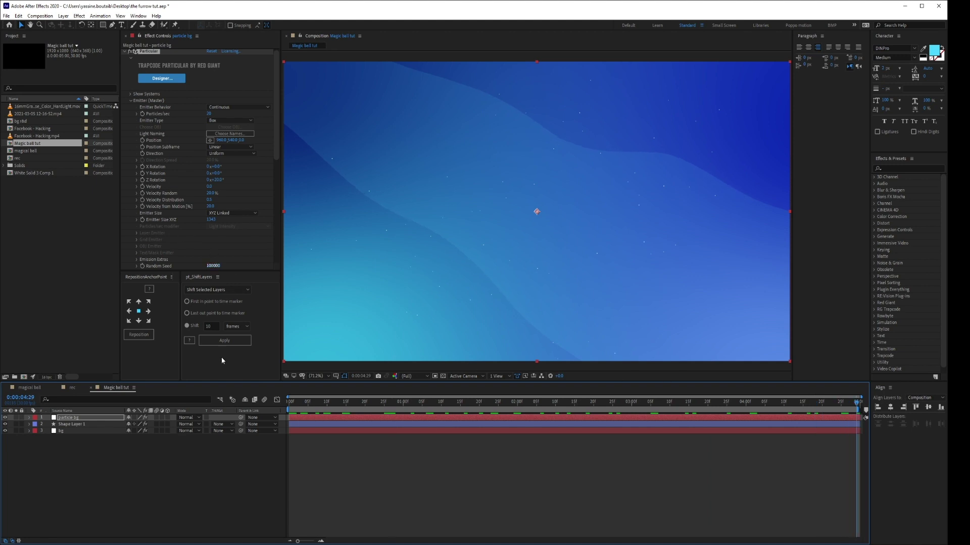
Solo the particle bg layer, set the particles' Size Random to 100%, and scrub through the result
left_click(16, 418)
scroll(250, 229, "down", 3)
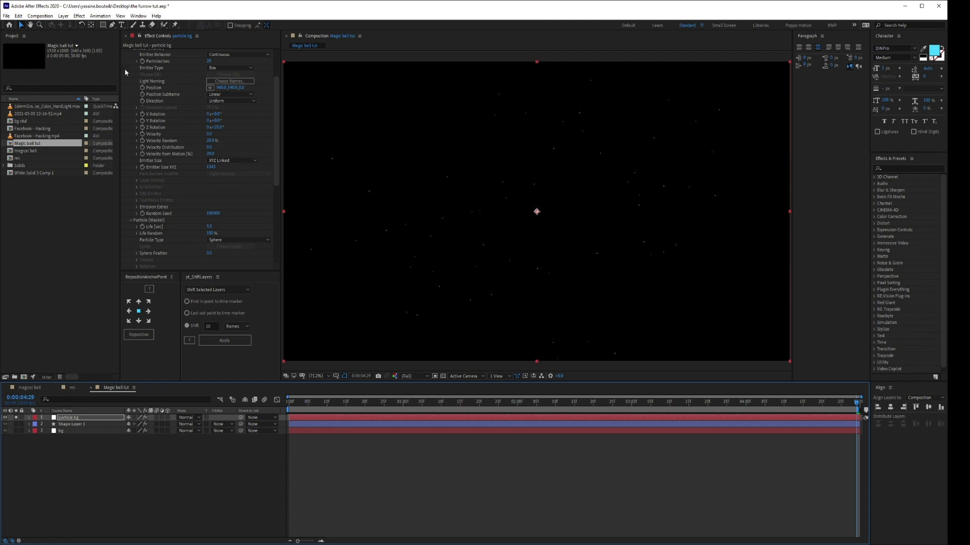
scroll(129, 91, "up", 3)
left_click(131, 102)
scroll(133, 108, "down", 1)
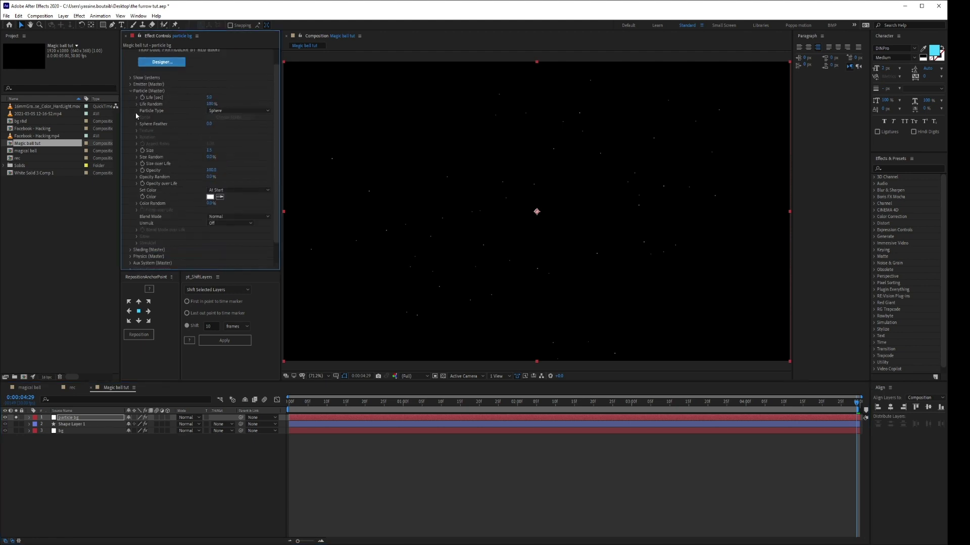
left_click(211, 157)
type("100")
key("Return")
key("space")
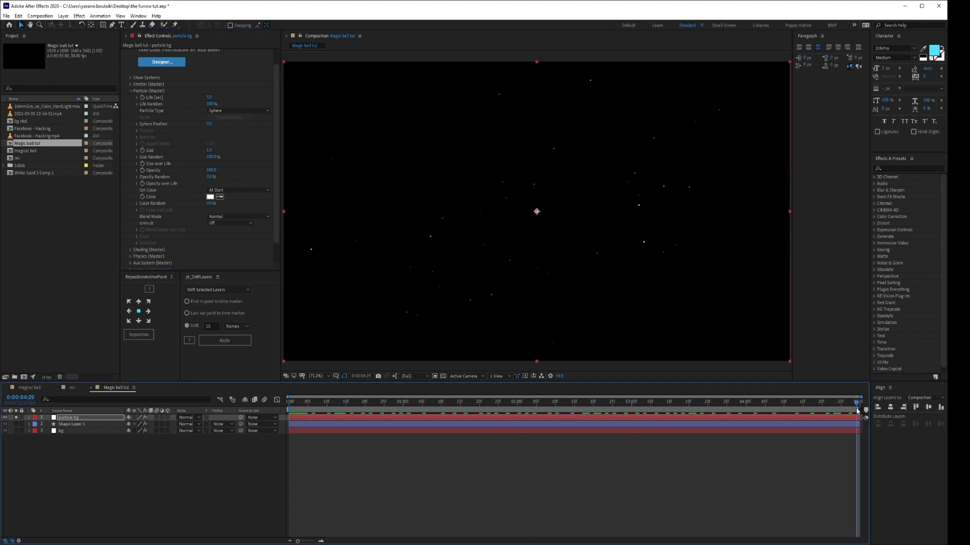
left_click_drag(565, 441, 522, 454)
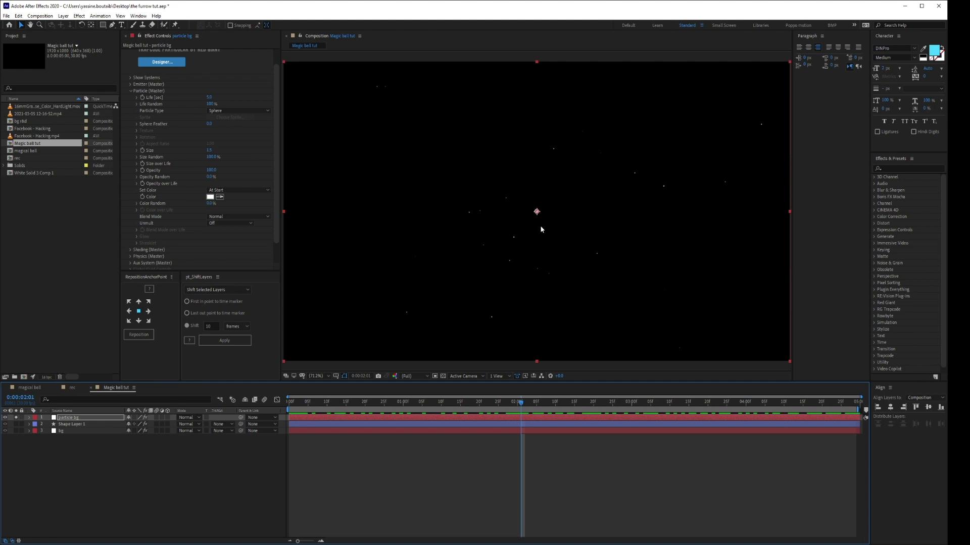
Apply the quick-rise, slow-fall preset curve to the particles' Size over Life and preview the animation from the first frame
left_click(137, 164)
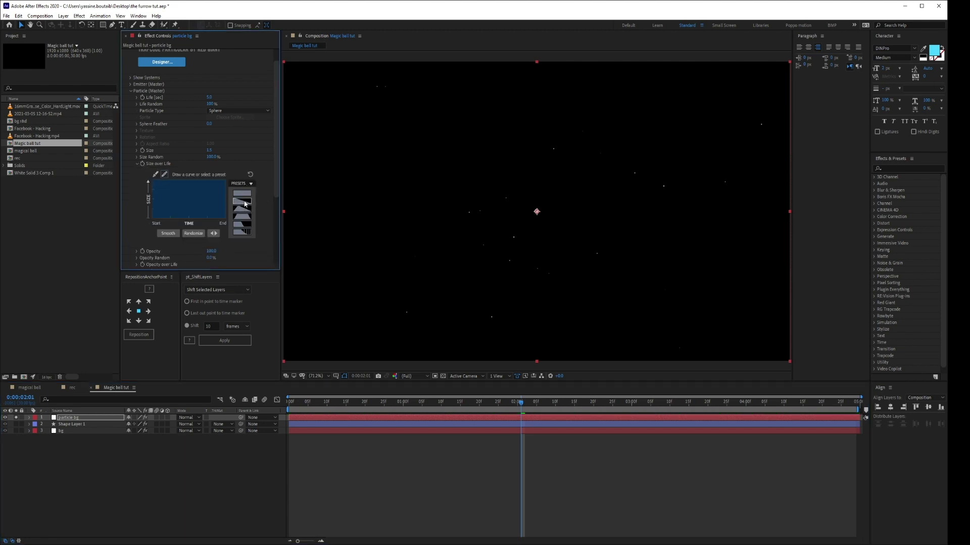
left_click(240, 213)
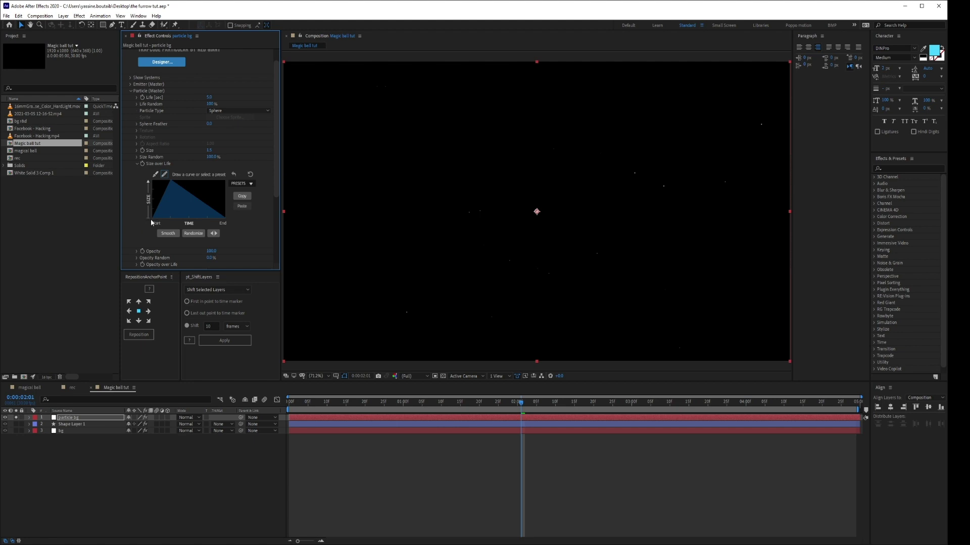
left_click_drag(293, 403, 309, 403)
key("space")
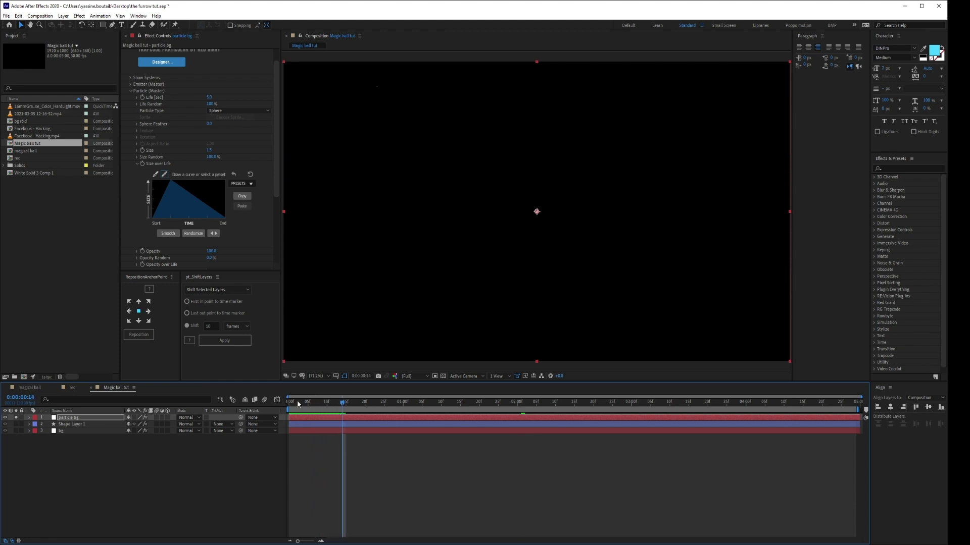
left_click_drag(297, 401, 278, 402)
key("space")
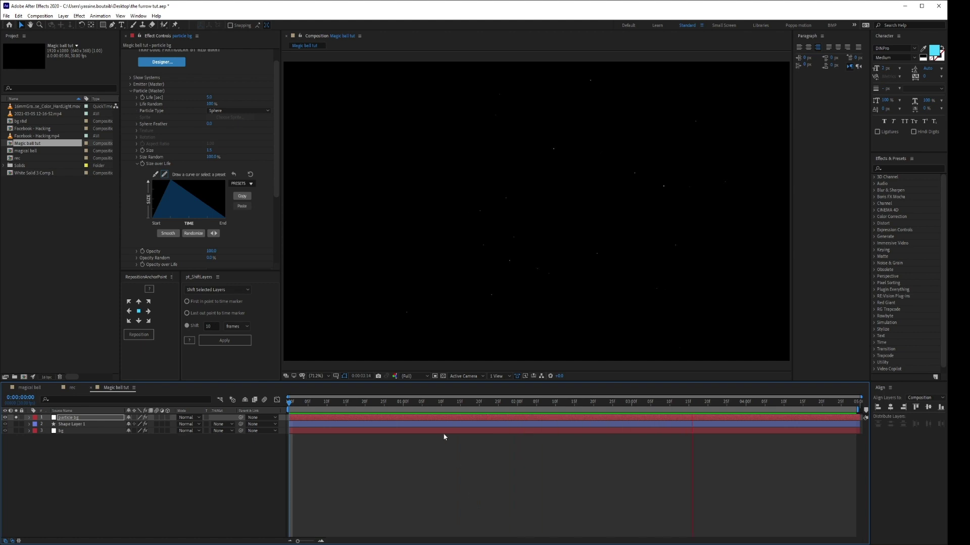
left_click_drag(823, 404, 864, 415)
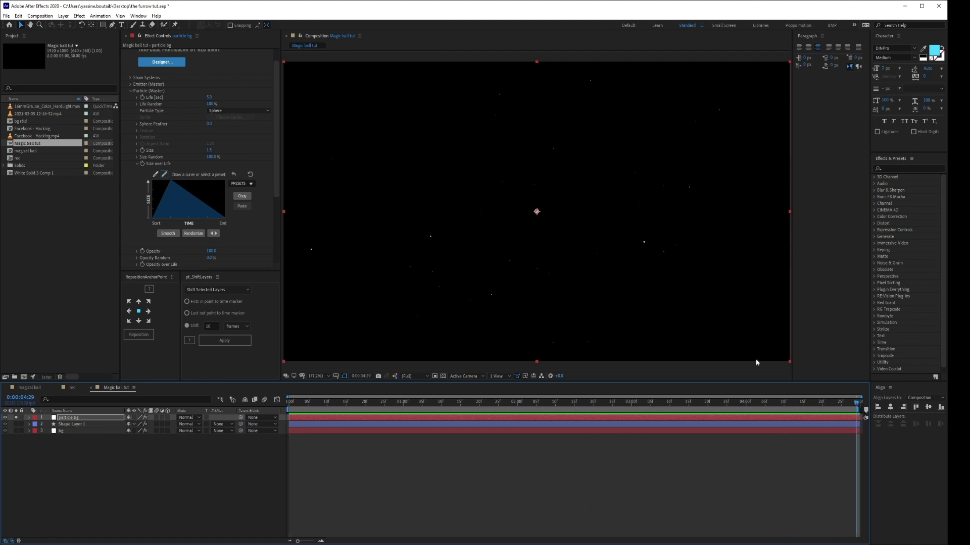
Try an emitter Velocity of 120 and reduce it to 10
left_click(130, 92)
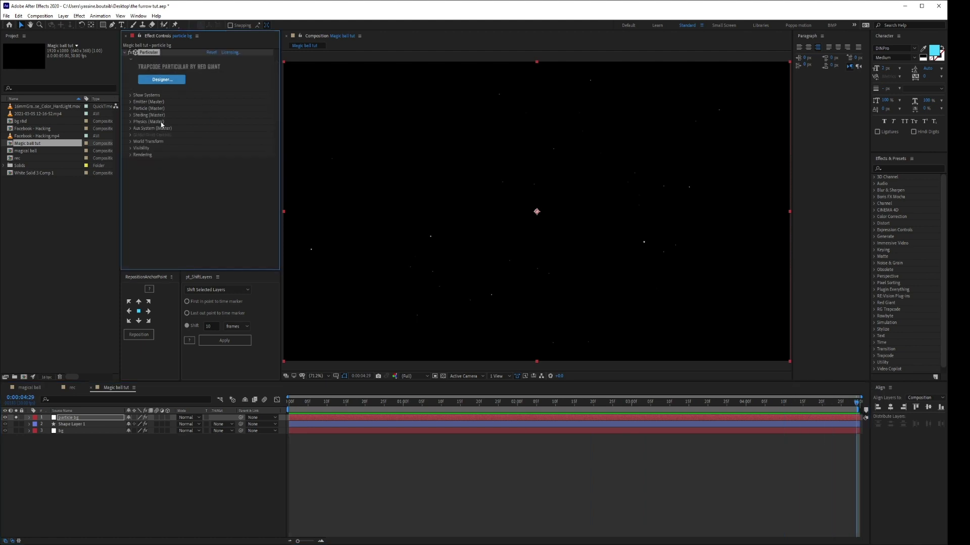
left_click(130, 101)
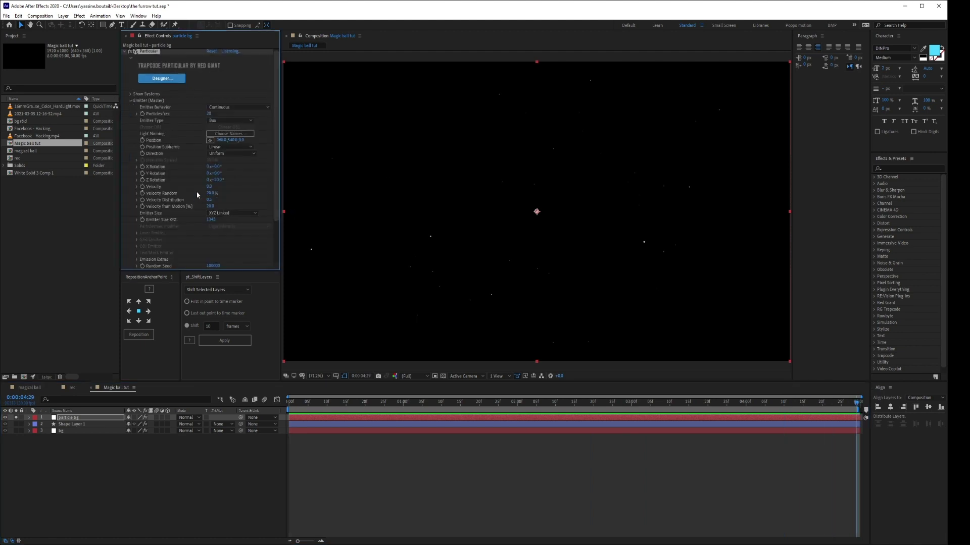
left_click(209, 187)
type("120")
key("Return")
left_click(211, 186)
type("10")
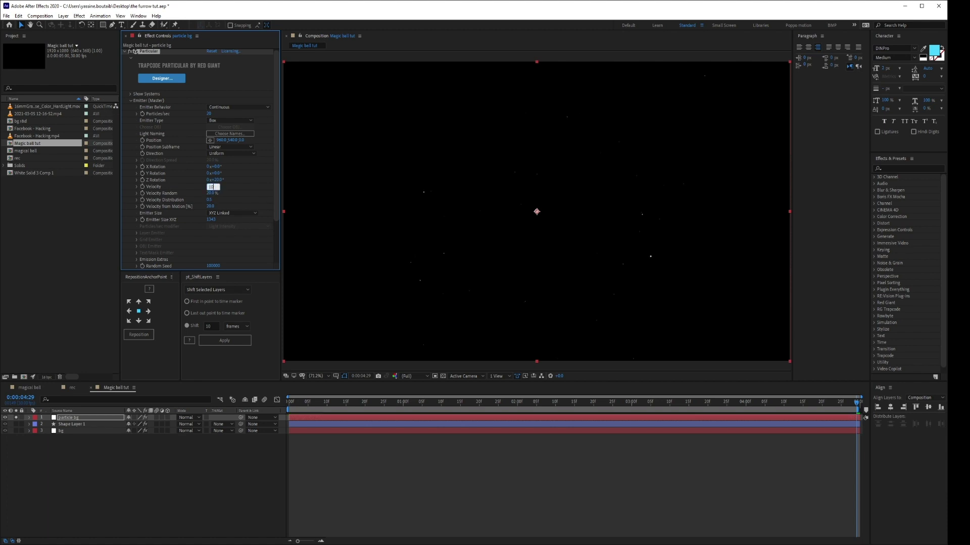
key("Return")
Preview the moving particles on their own and over the blue gradient background
left_click(443, 437)
key("space")
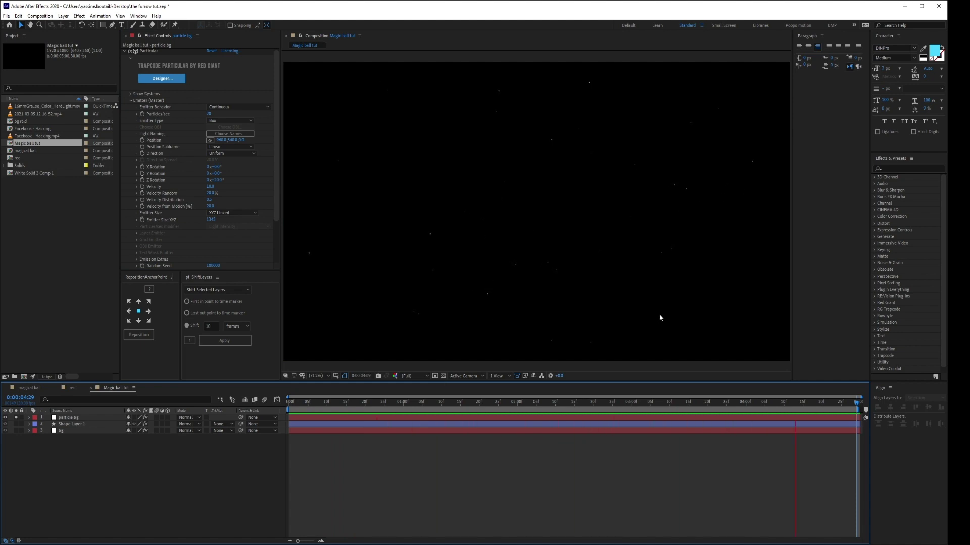
left_click(16, 418)
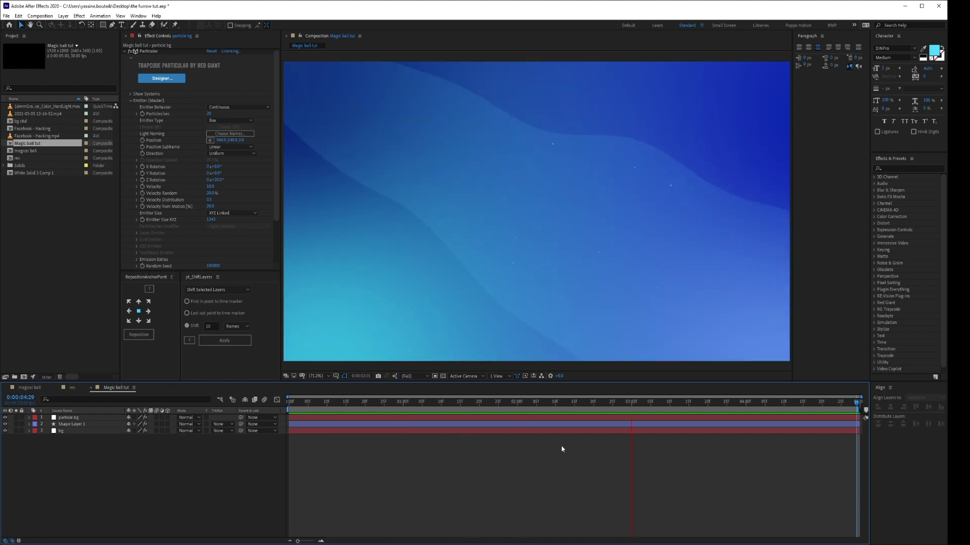
left_click(796, 407)
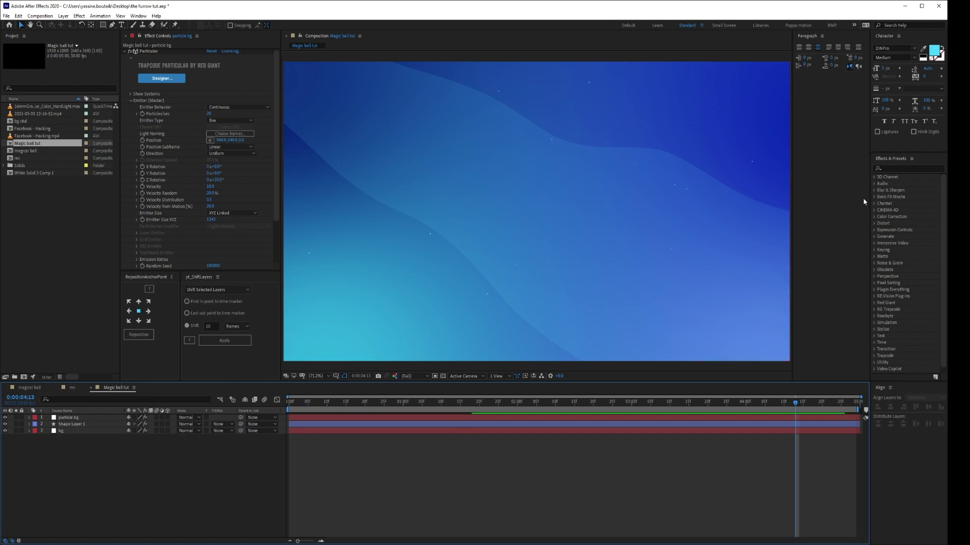
Solo the particle bg layer again and set the emitter's Velocity back to 0
left_click(16, 418)
left_click(366, 418)
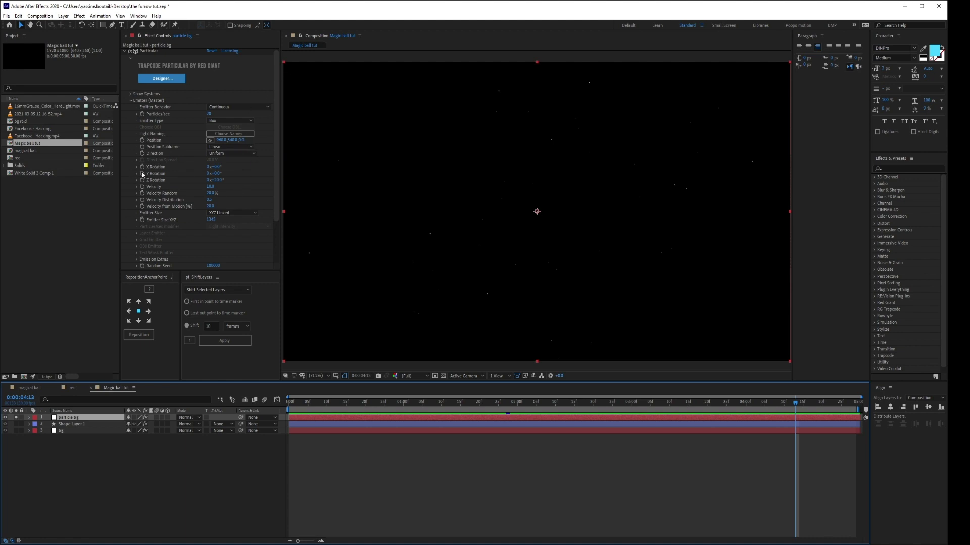
left_click(131, 101)
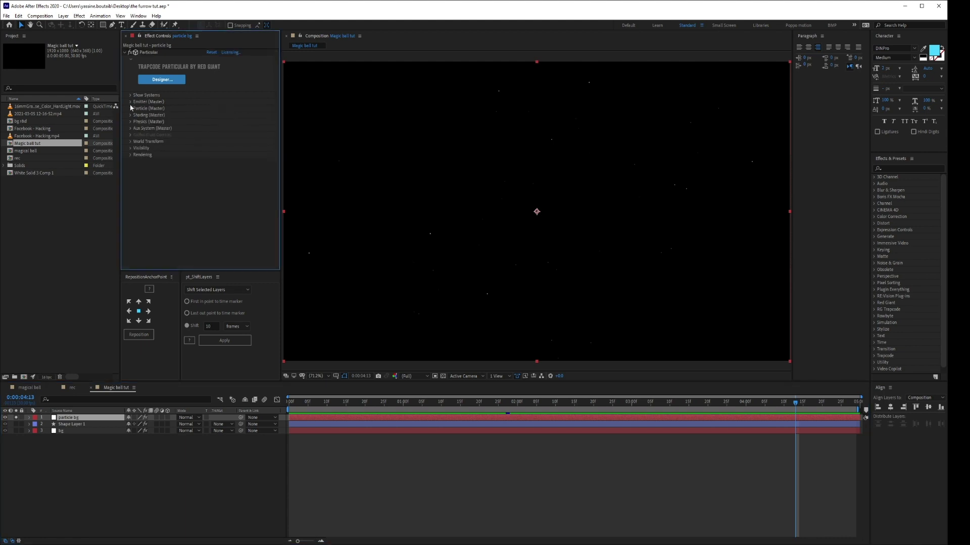
left_click(131, 103)
left_click(209, 187)
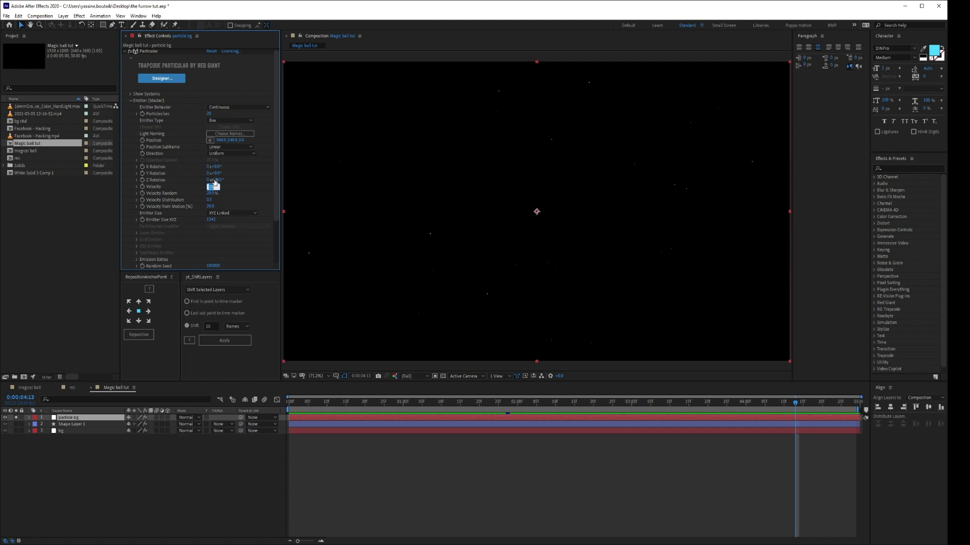
type("0")
key("Return")
left_click(131, 102)
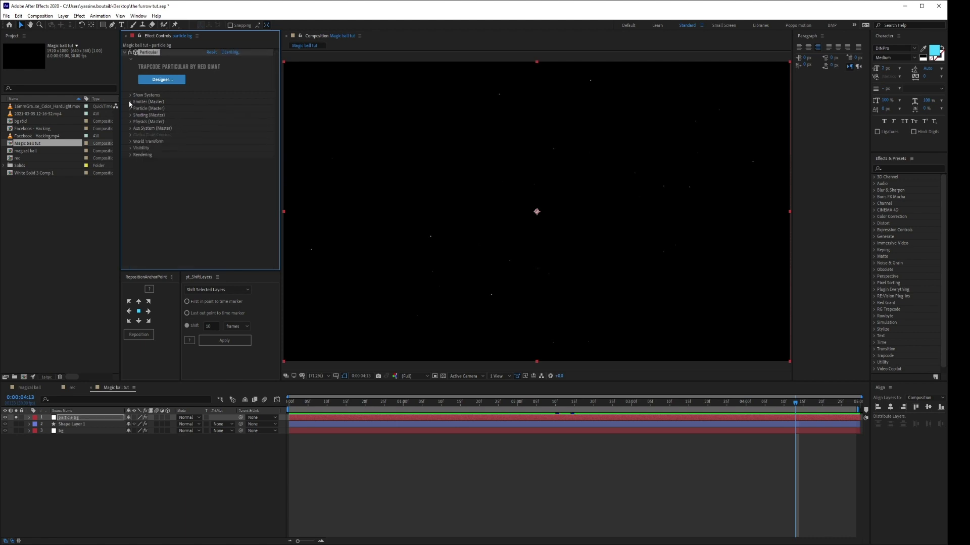
At the 2-second mark, set Wind X to about -44 in Particular's Physics Air settings
left_click_drag(299, 409, 517, 410)
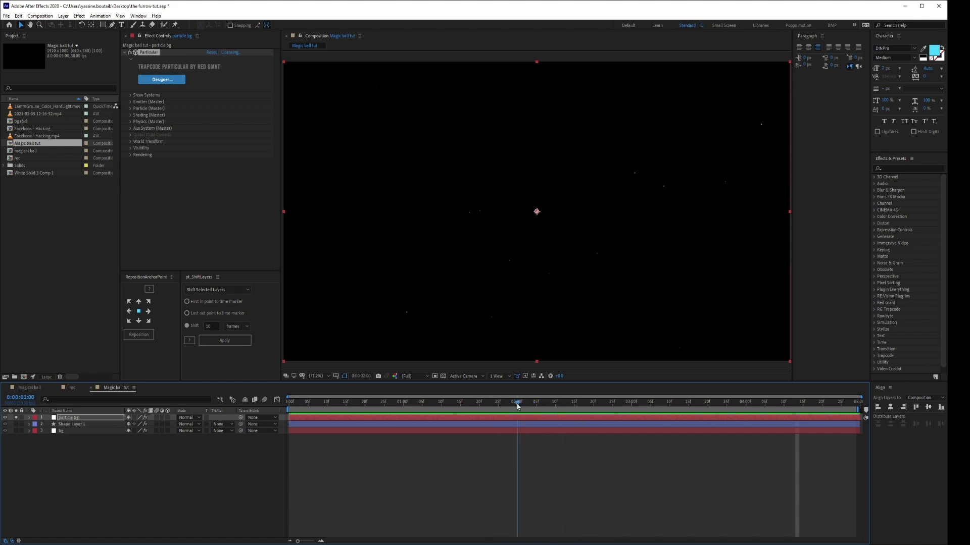
left_click(130, 122)
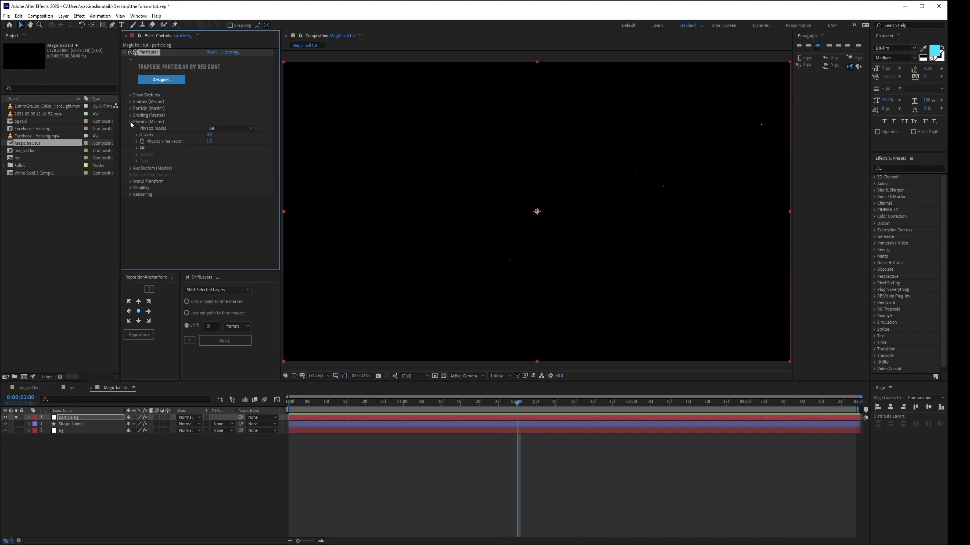
left_click(137, 148)
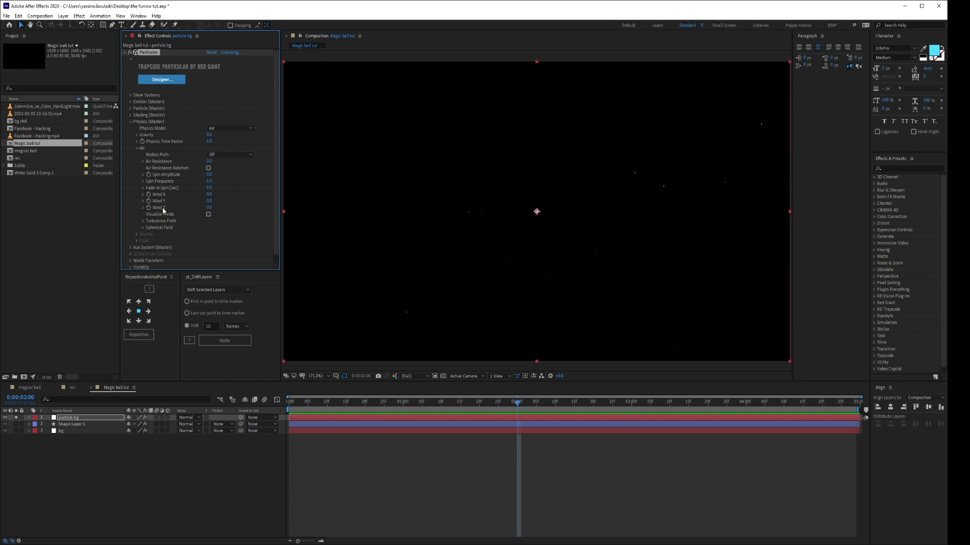
left_click_drag(209, 194, 196, 193)
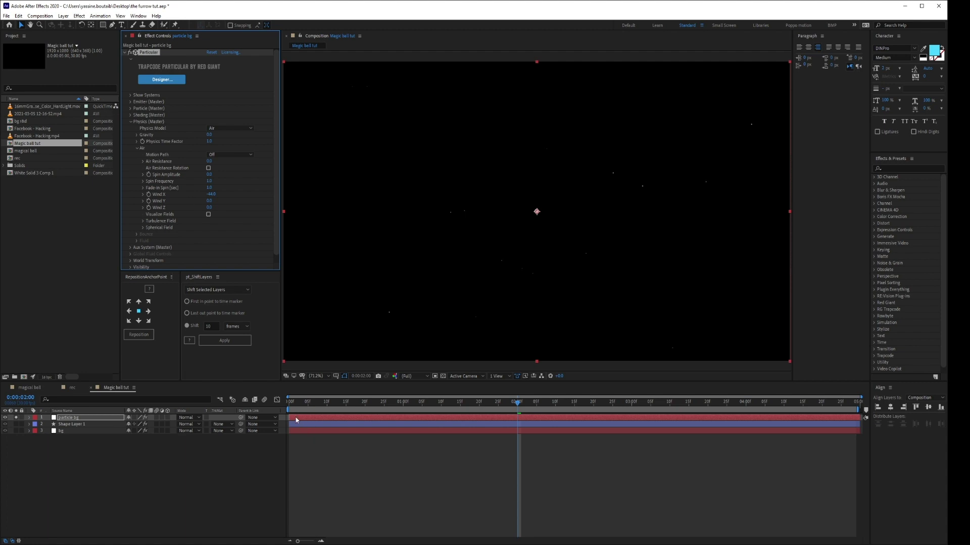
Set Wind Y to about -28 in Particular's Physics Air settings and scrub the timeline to check the particle motion
left_click_drag(290, 407, 867, 410)
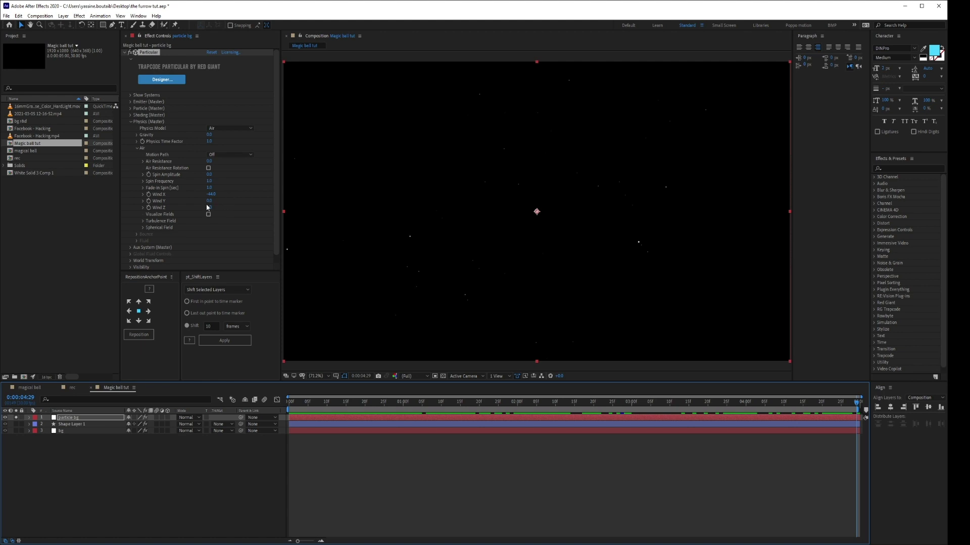
mouse_move(208, 201)
left_mouse_down()
mouse_move(223, 200)
mouse_move(210, 200)
left_mouse_up()
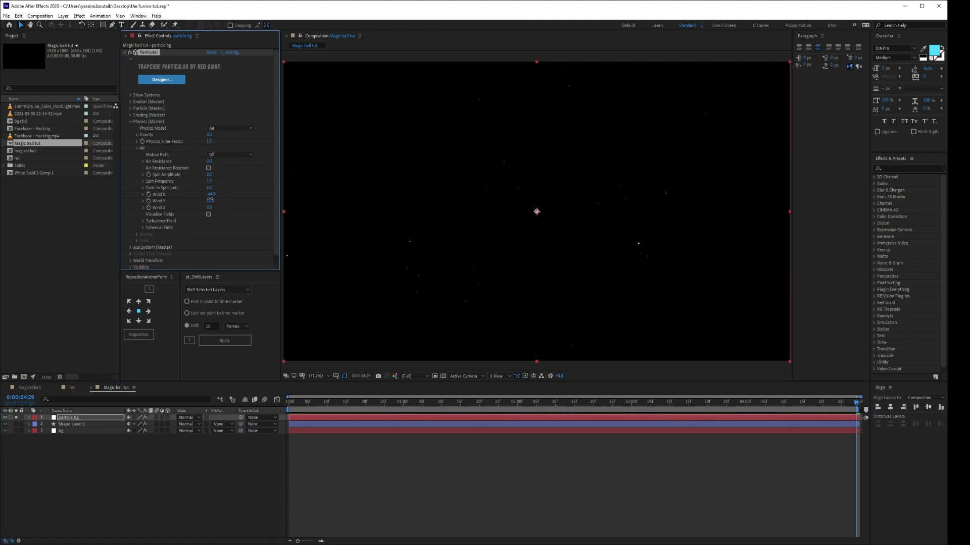
left_click_drag(289, 402, 533, 414)
left_click_drag(209, 201, 196, 200)
left_click(287, 407)
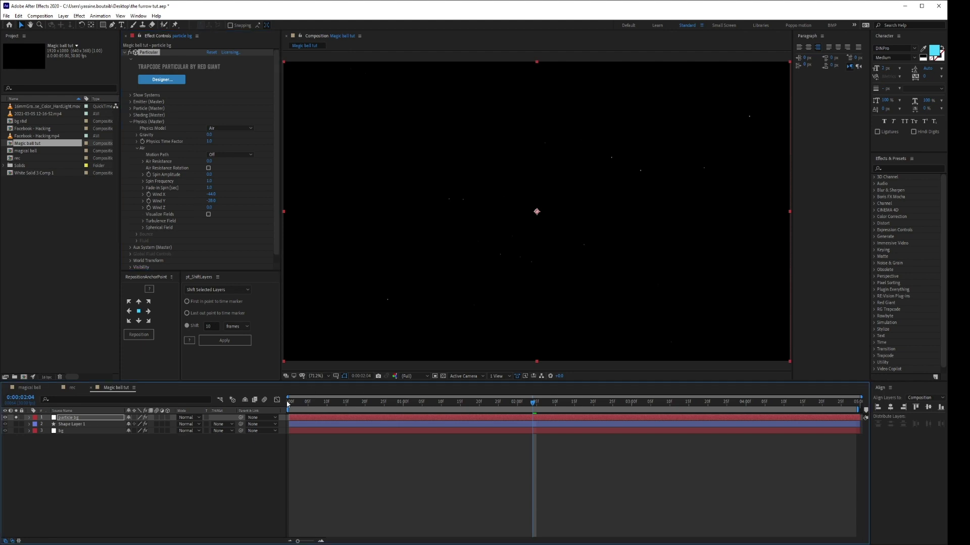
left_click_drag(290, 402, 770, 404)
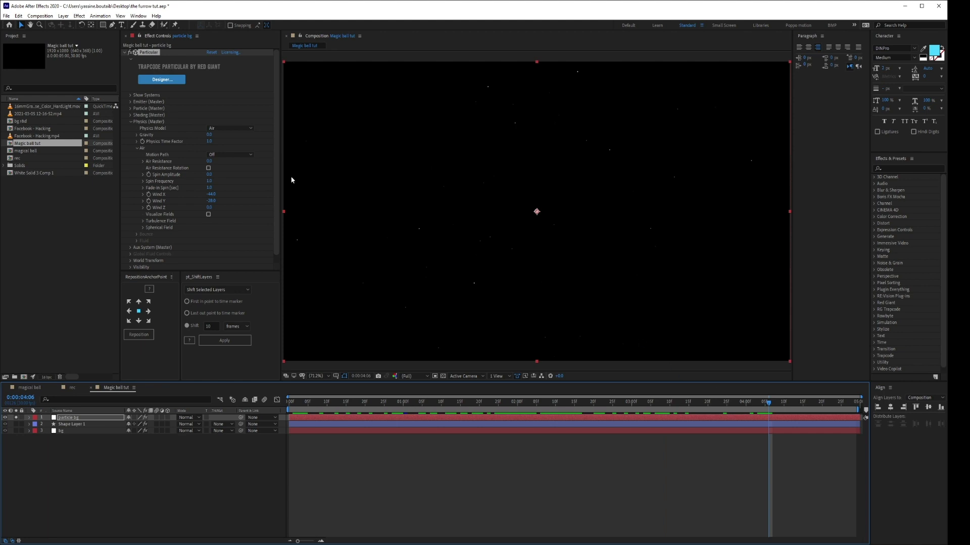
Raise Affect Position in the Turbulence Field of Particular's Air physics and preview the motion from the first frame
left_click(137, 149)
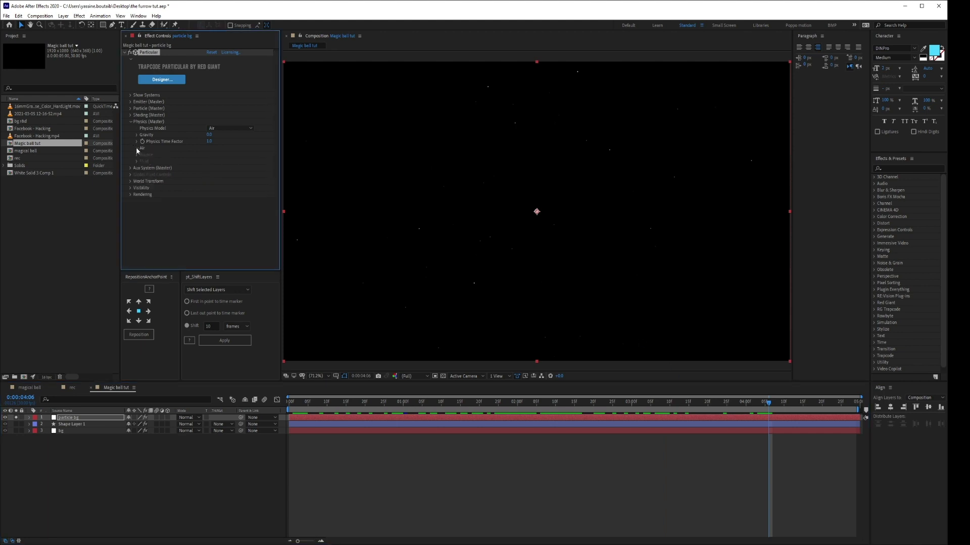
left_click(137, 149)
scroll(142, 220, "down", 2)
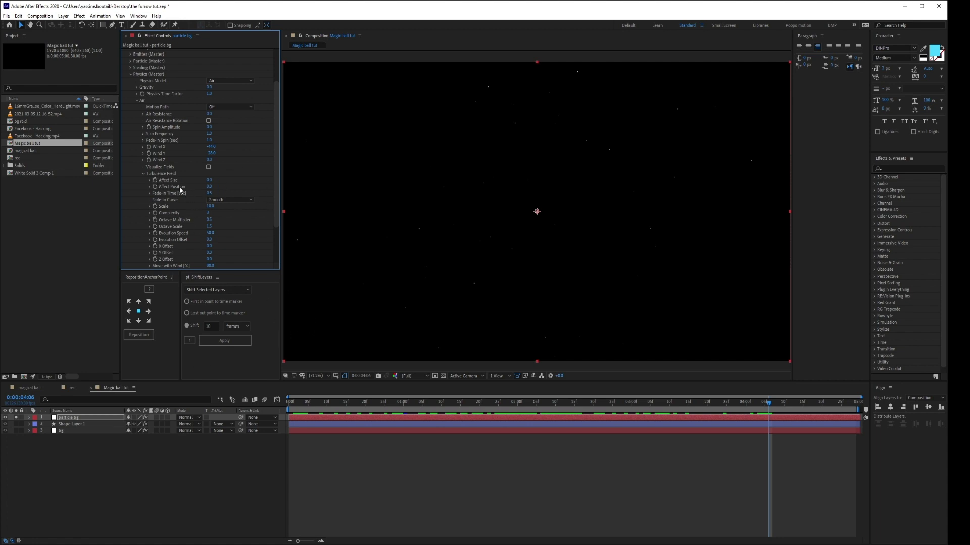
left_click_drag(209, 186, 222, 189)
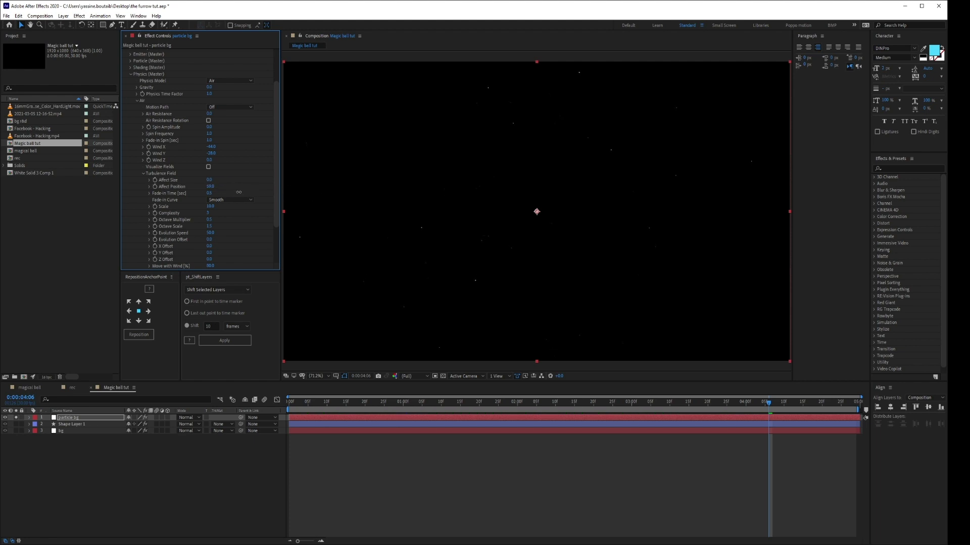
left_click_drag(239, 193, 229, 191)
left_click(288, 408)
key("space")
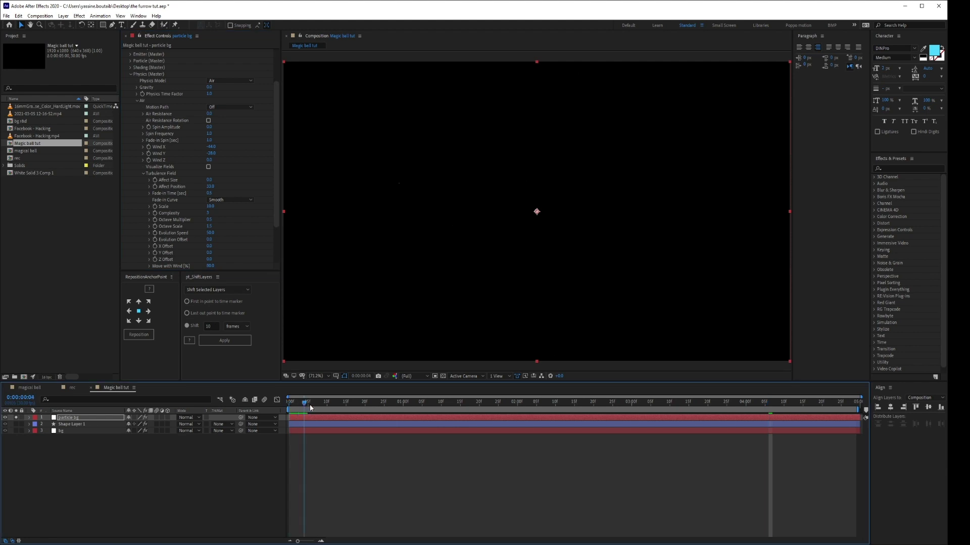
left_click_drag(444, 425, 199, 404)
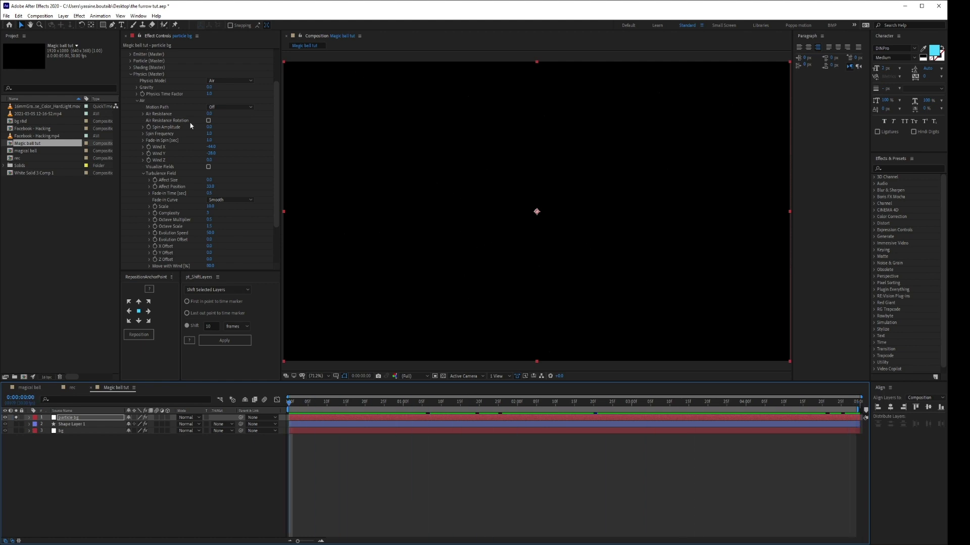
Shift the particle bg layer earlier so particles exist at the first frame, and extend its end to the composition's end
left_click(68, 420)
left_click_drag(290, 403, 353, 423)
key("Home")
left_click_drag(838, 417, 863, 418)
left_click(574, 473)
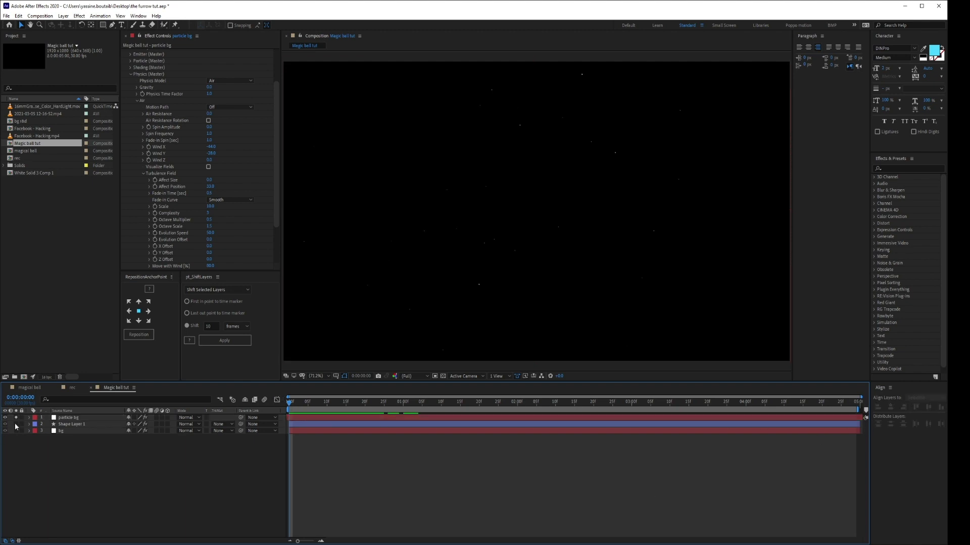
Unsolo the particle bg layer and set its blending mode to Screen
left_click(16, 417)
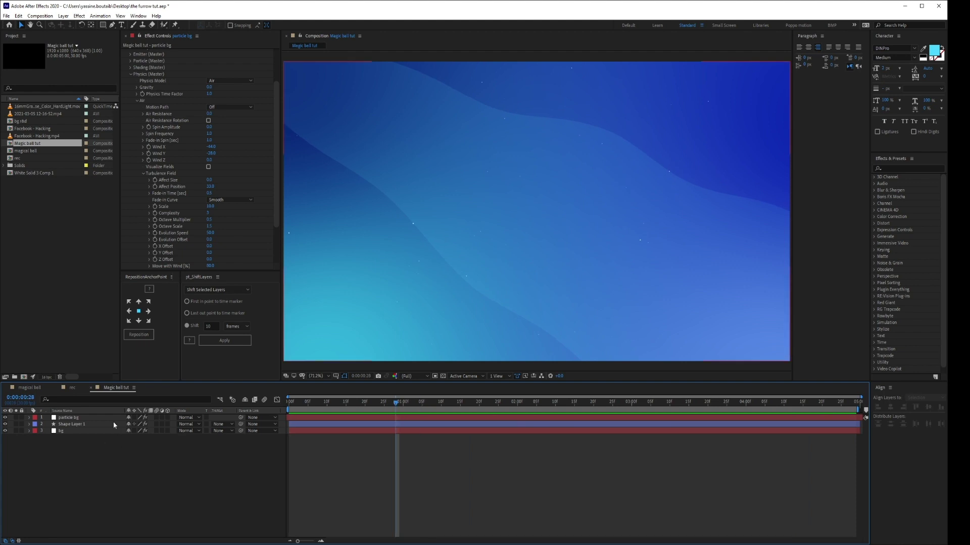
left_click(86, 418)
left_click(190, 418)
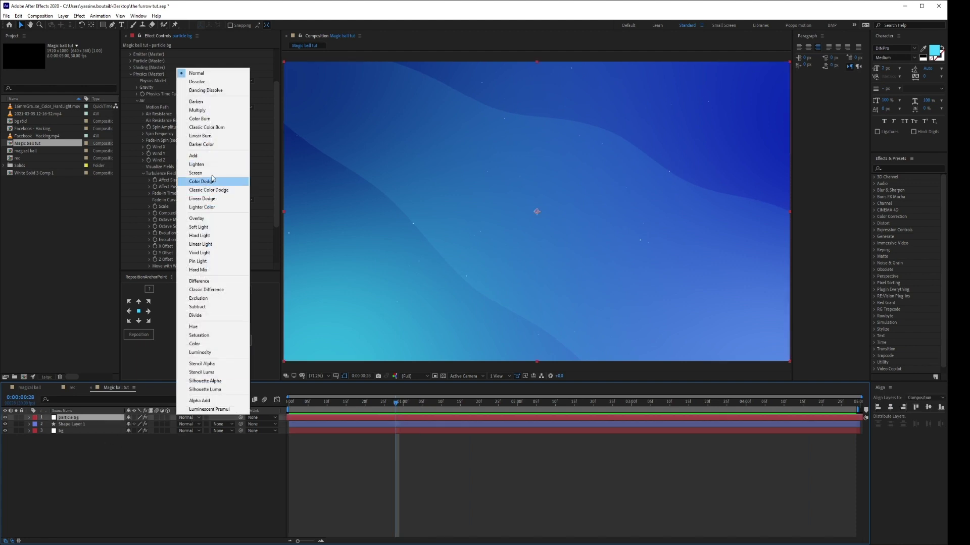
left_click(197, 173)
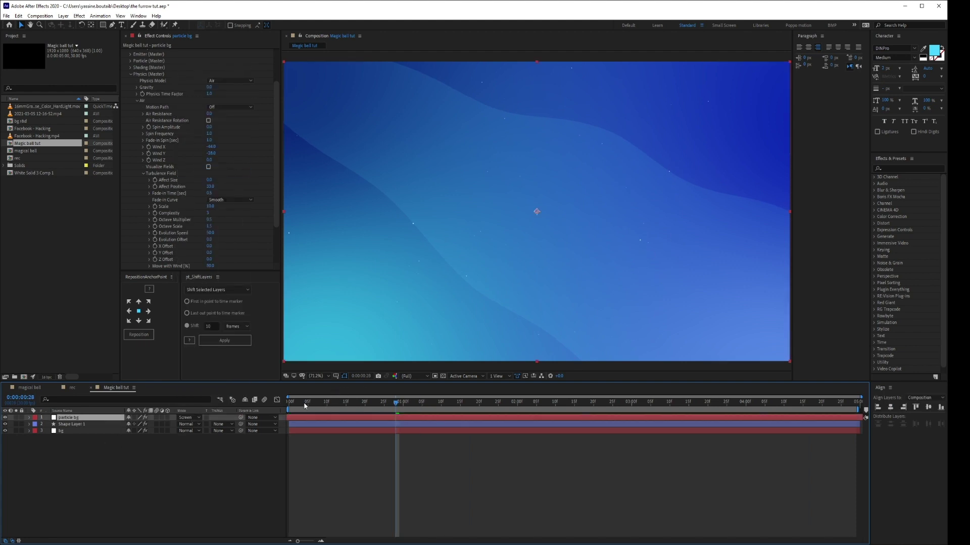
left_click_drag(304, 404, 548, 425)
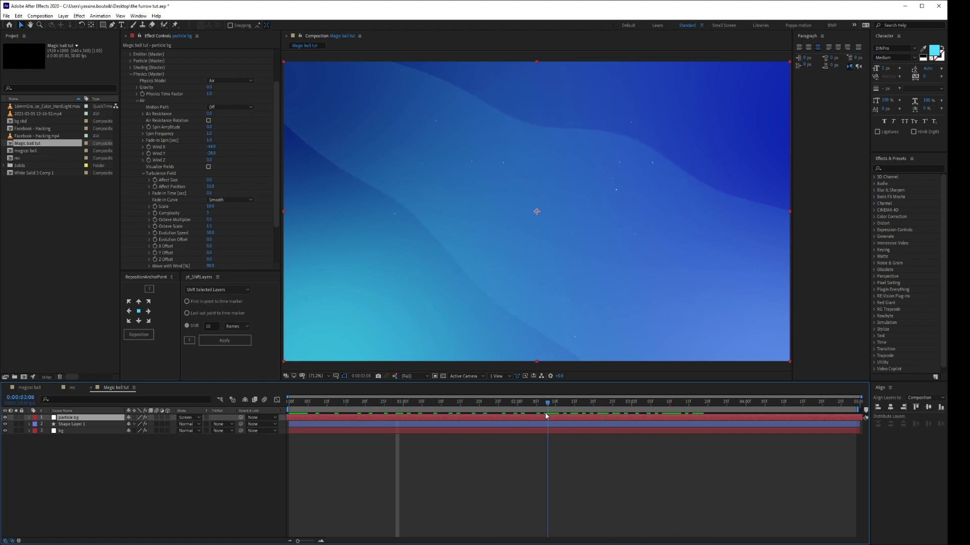
Set the particle Size to 1 in Particular's Particle (Master) settings
left_click(136, 100)
left_click(131, 122)
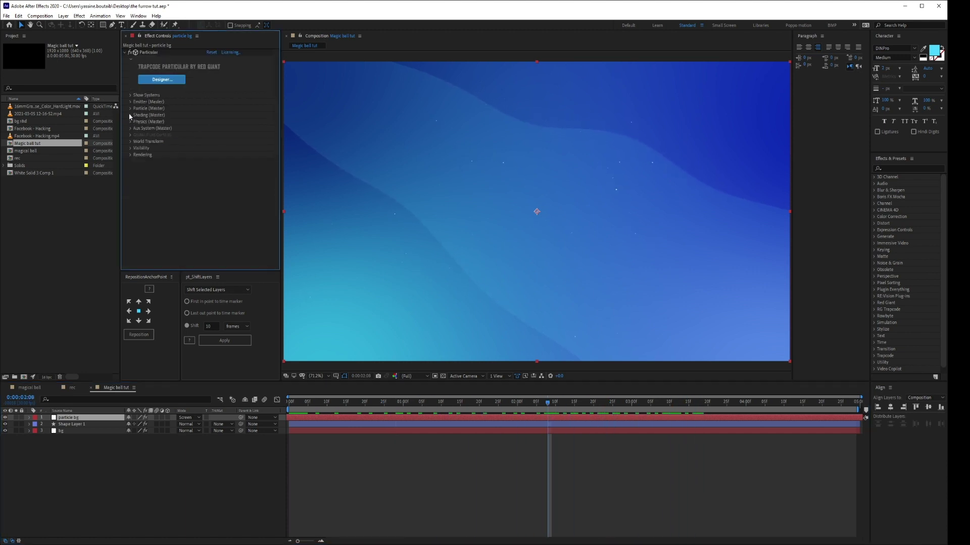
left_click(129, 108)
left_click(209, 111)
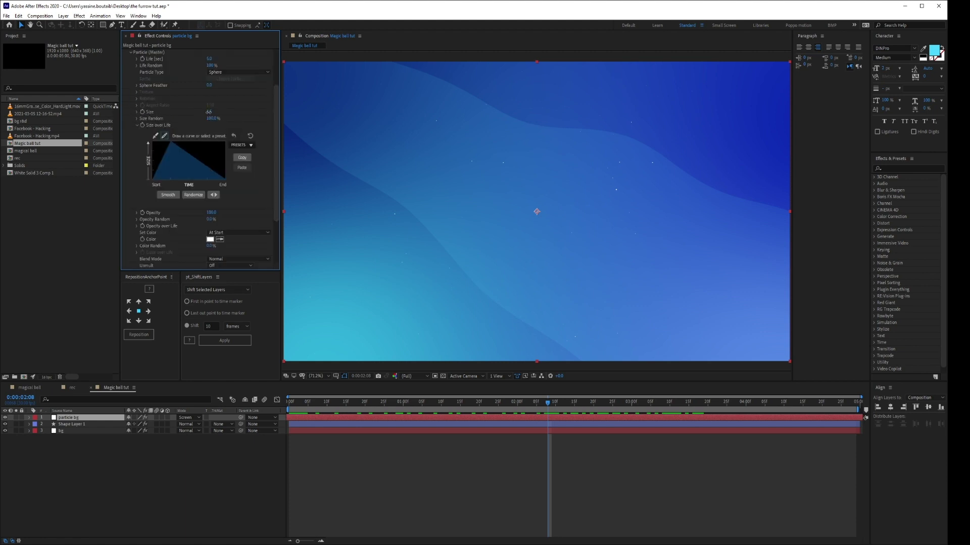
type("1")
left_click(588, 225)
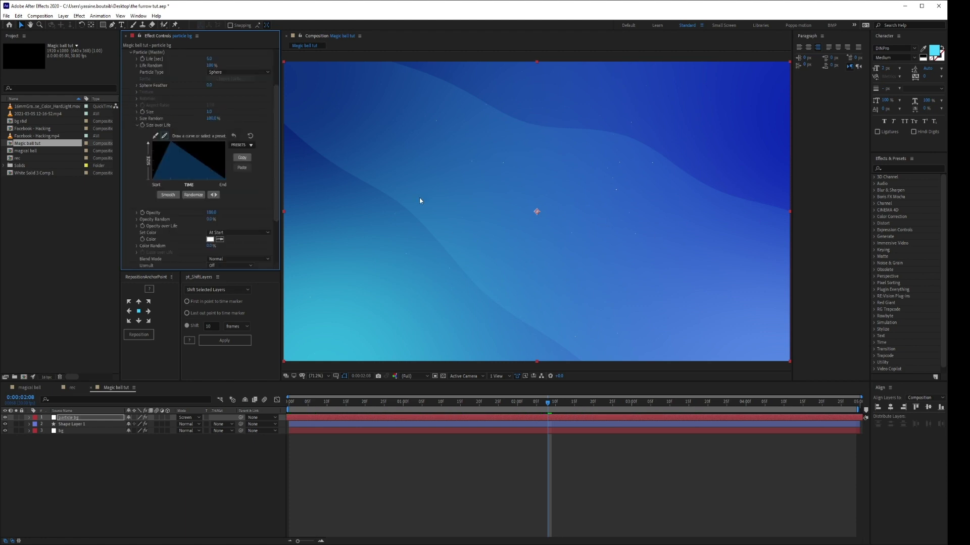
Try the Glow effect on the particle bg layer and delete it again
scroll(216, 150, "up", 5)
left_click(123, 52)
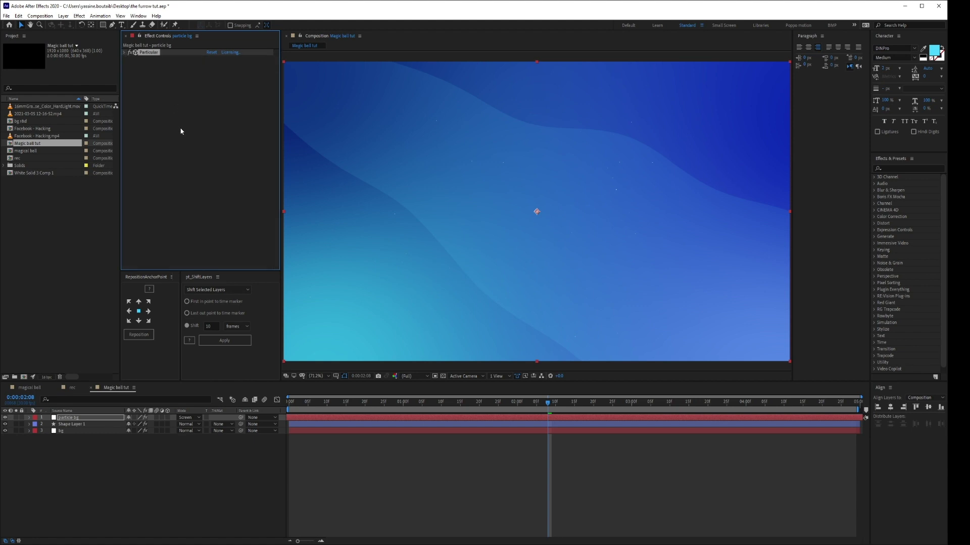
key("ctrl+space")
type("glow")
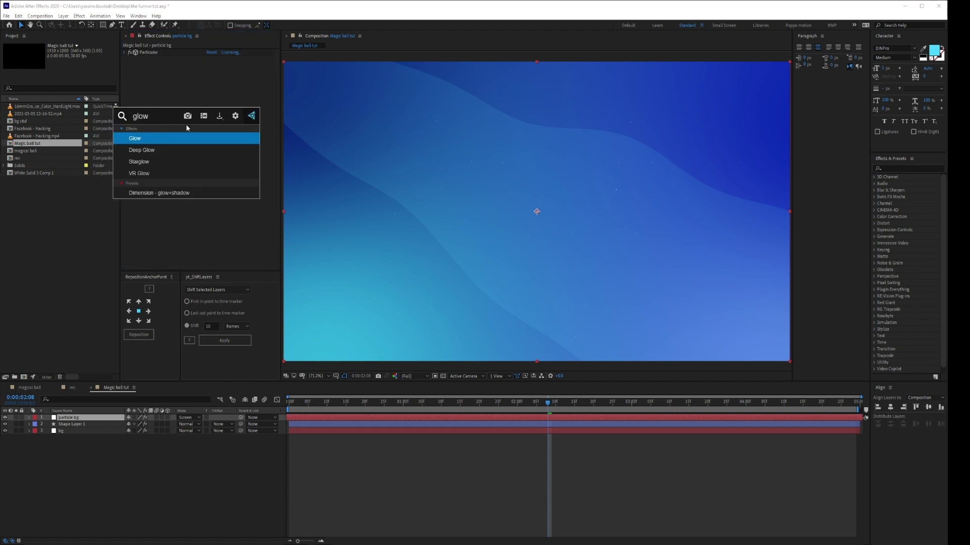
key("Return")
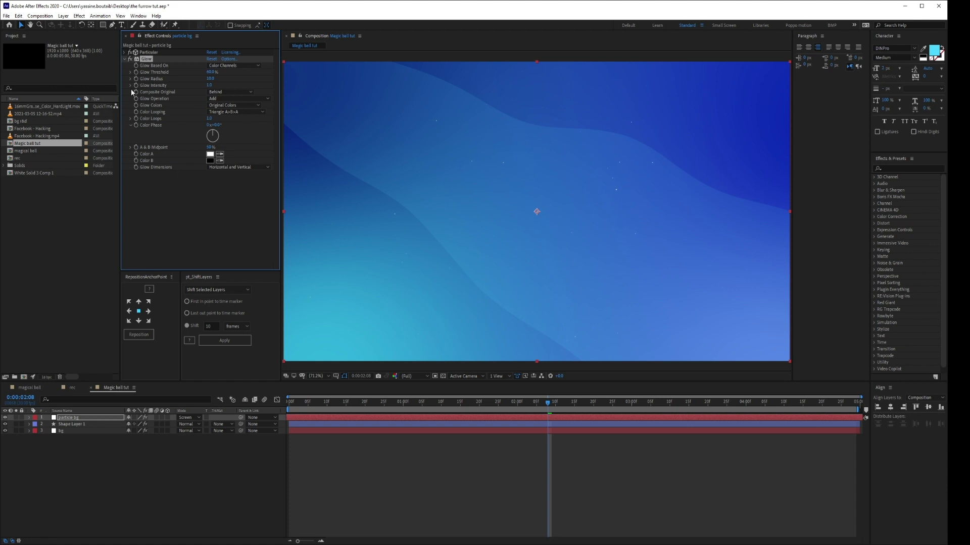
key("Delete")
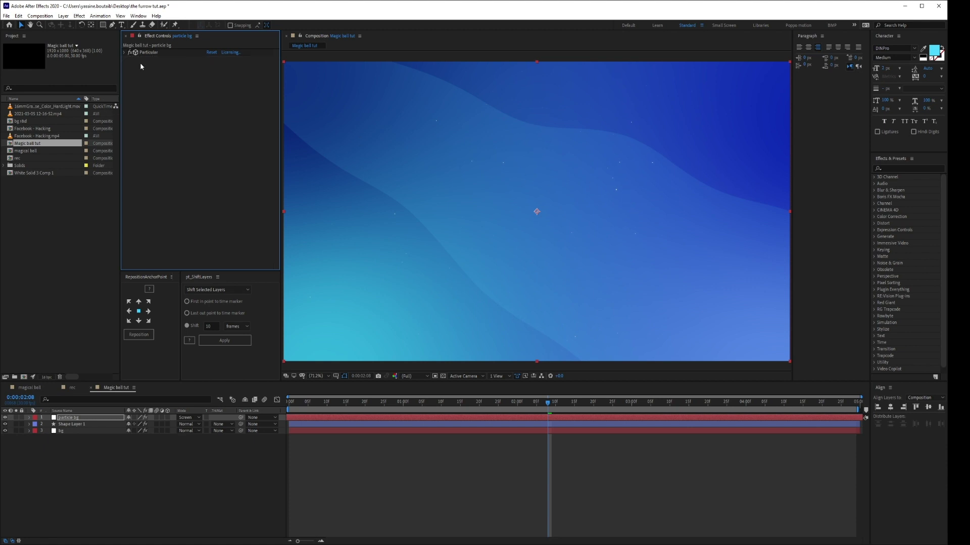
Apply the Deep Glow effect to the particle bg layer and preview it over the gradient background
key("ctrl+space")
type("deep")
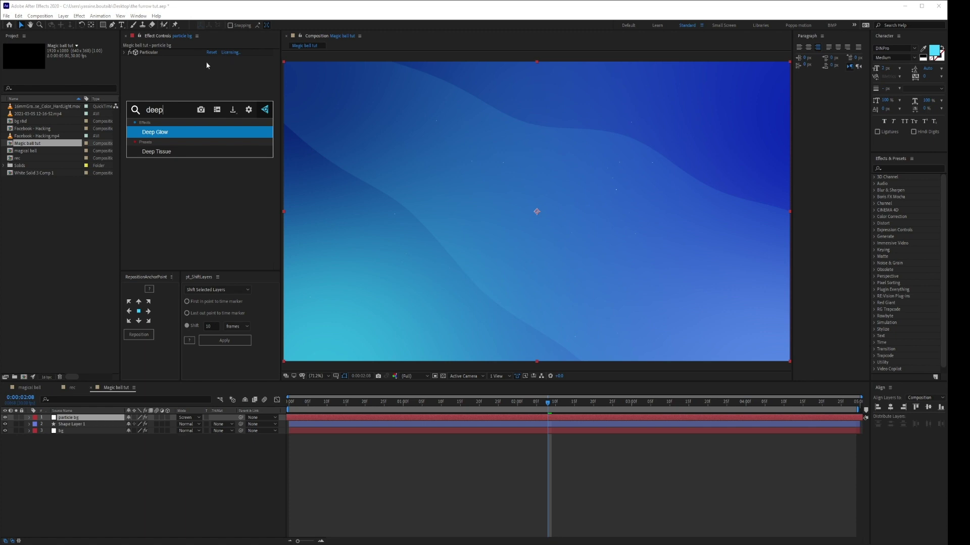
left_click(186, 131)
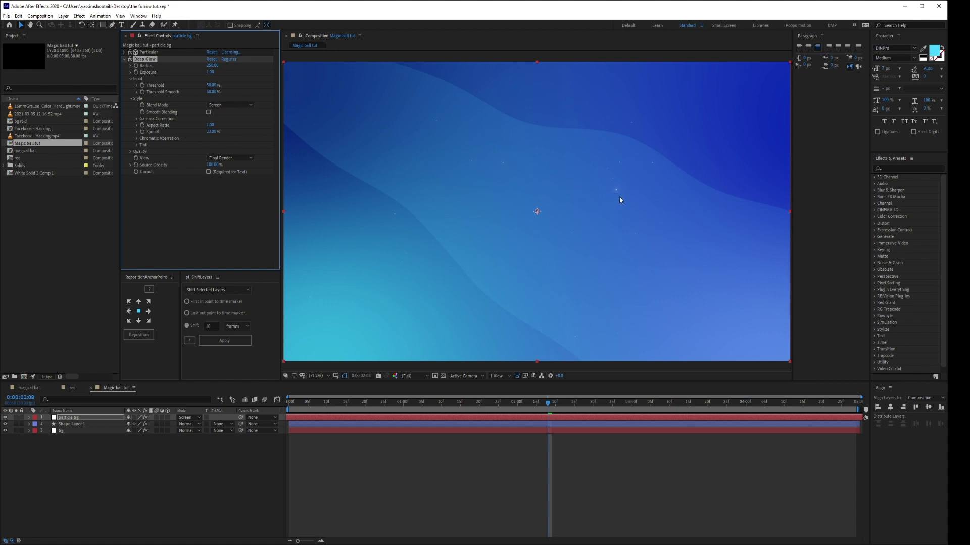
left_click(396, 505)
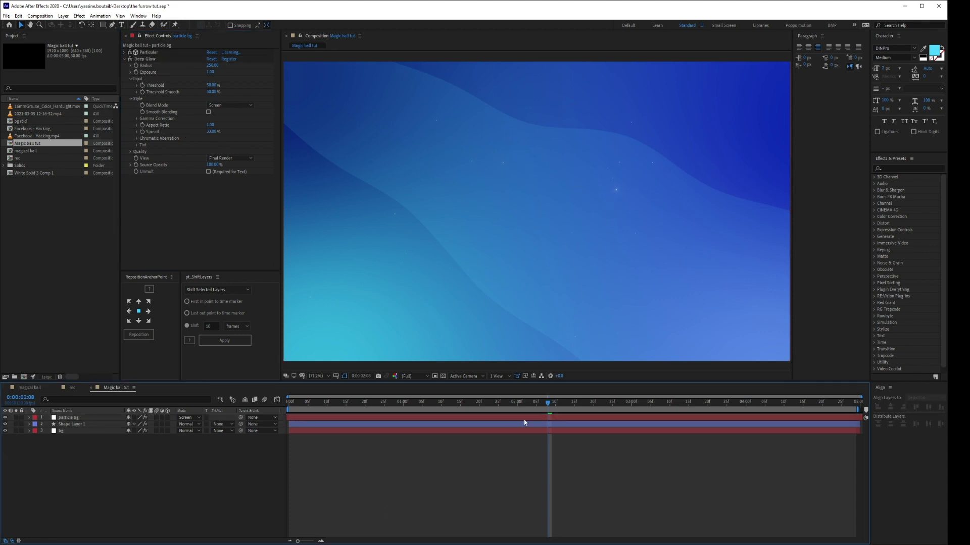
key("Home")
left_click_drag(292, 402, 526, 427)
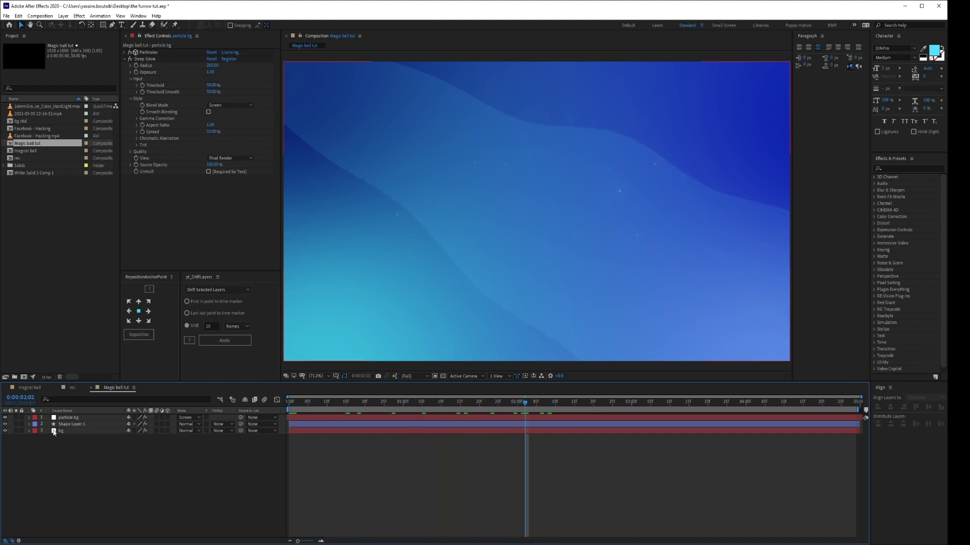
Try Set Color Over Life for Particular's particles, soloing the particle bg layer and showing the Color over Life ramp
left_click(68, 418)
left_click(124, 58)
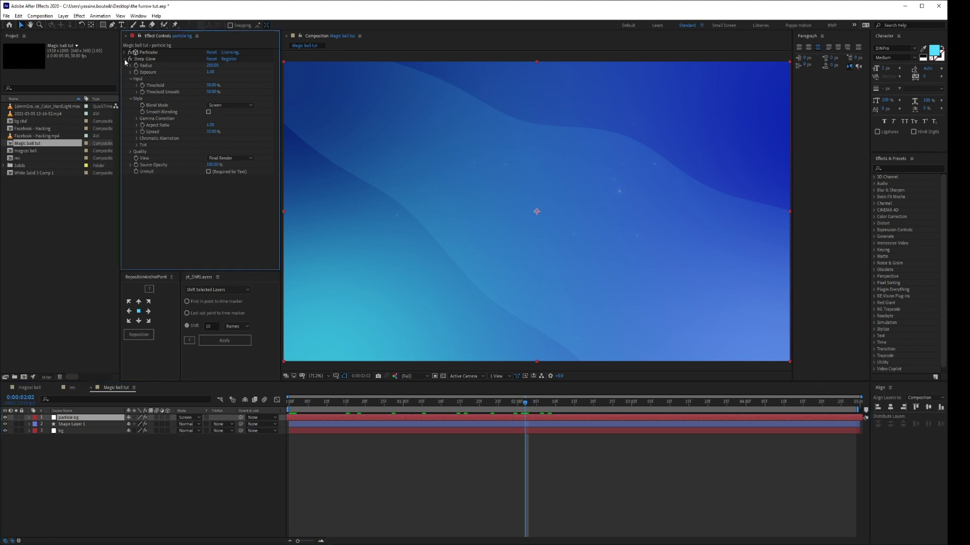
left_click(125, 52)
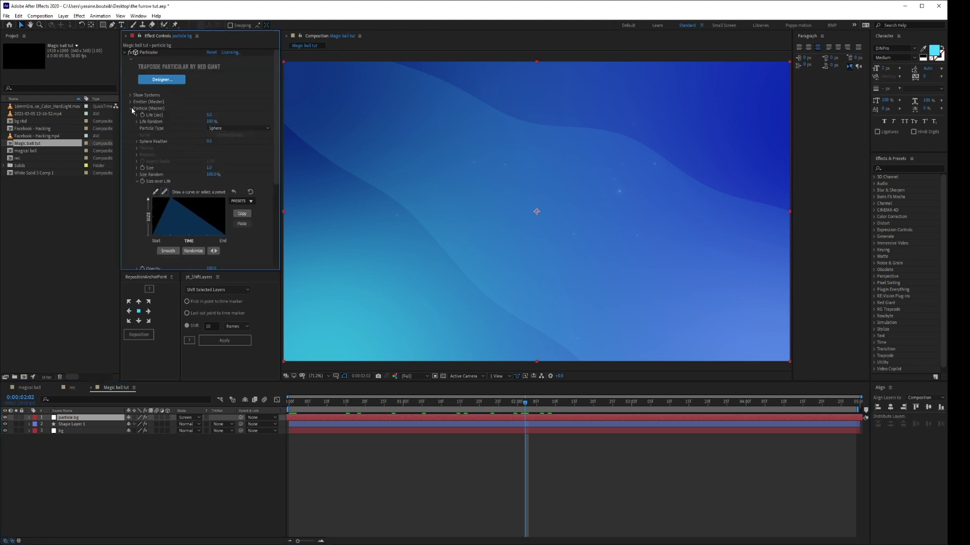
scroll(145, 115, "down", 3)
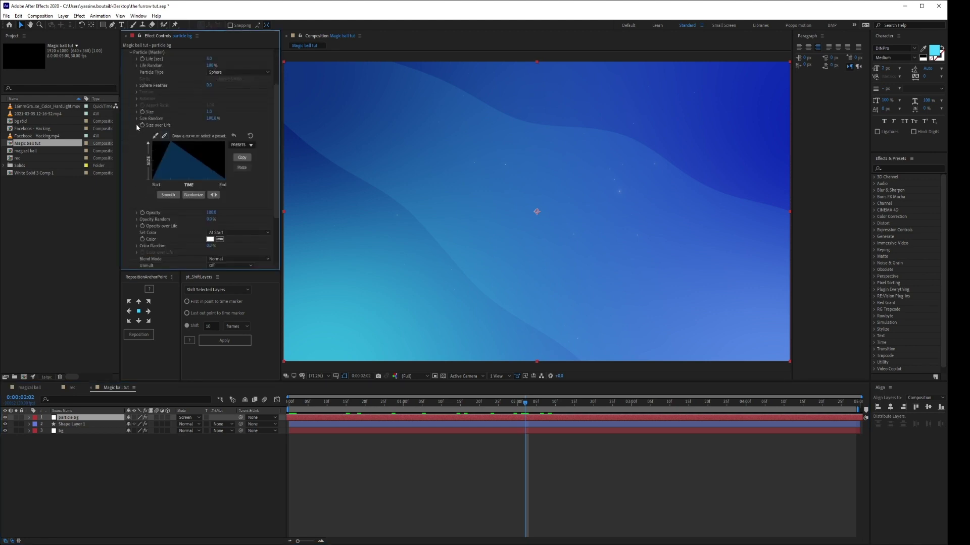
left_click(137, 125)
left_click(238, 160)
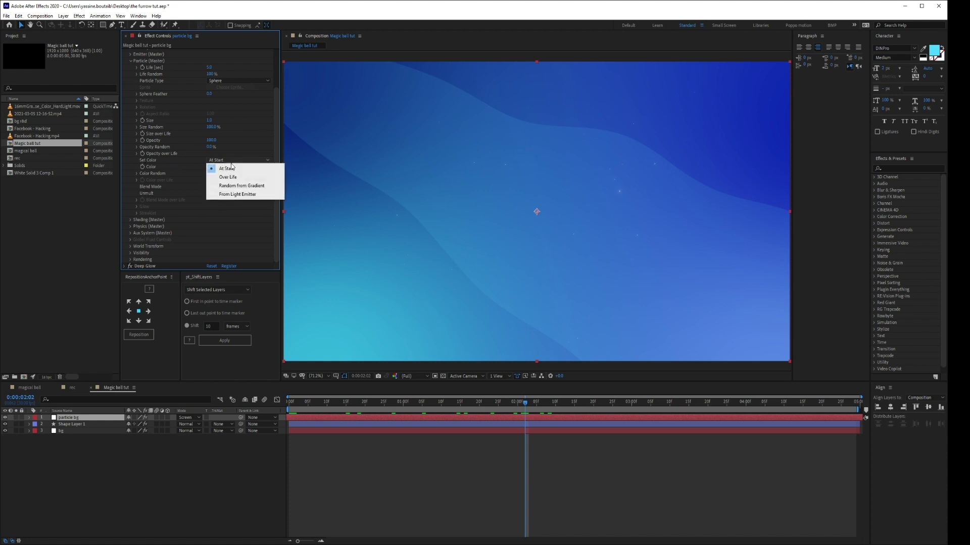
left_click(248, 177)
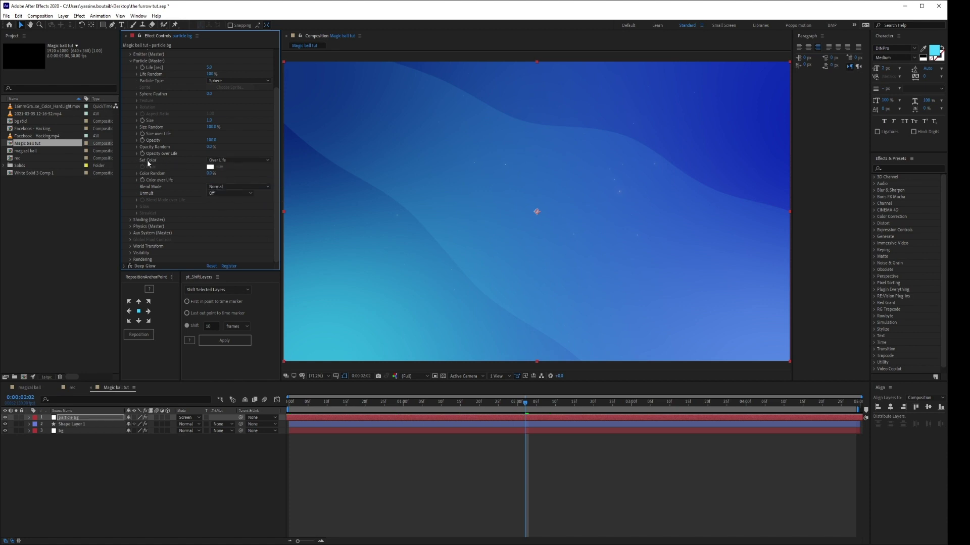
left_click(17, 418)
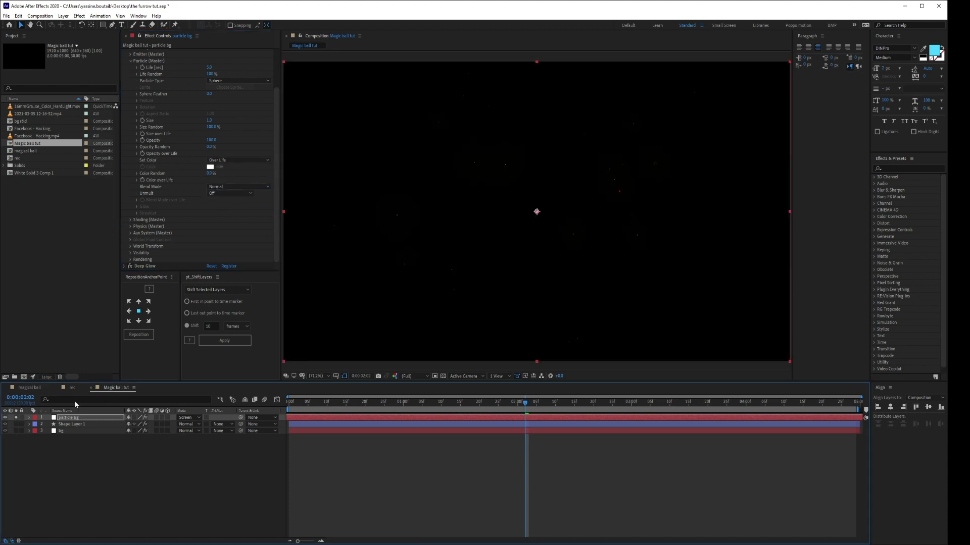
left_click(137, 180)
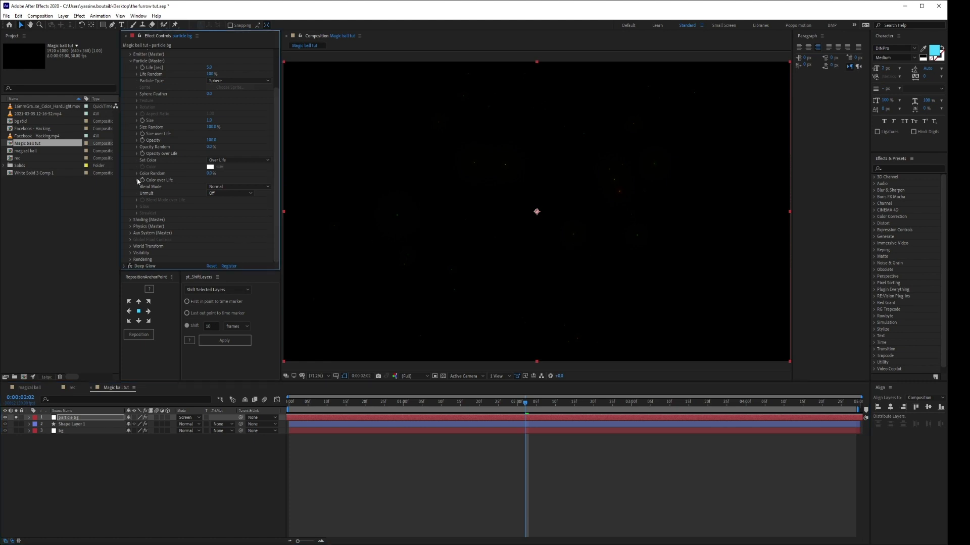
Try a red particle Color with Set Color At Start, and return Set Color to Over Life
left_click(225, 160)
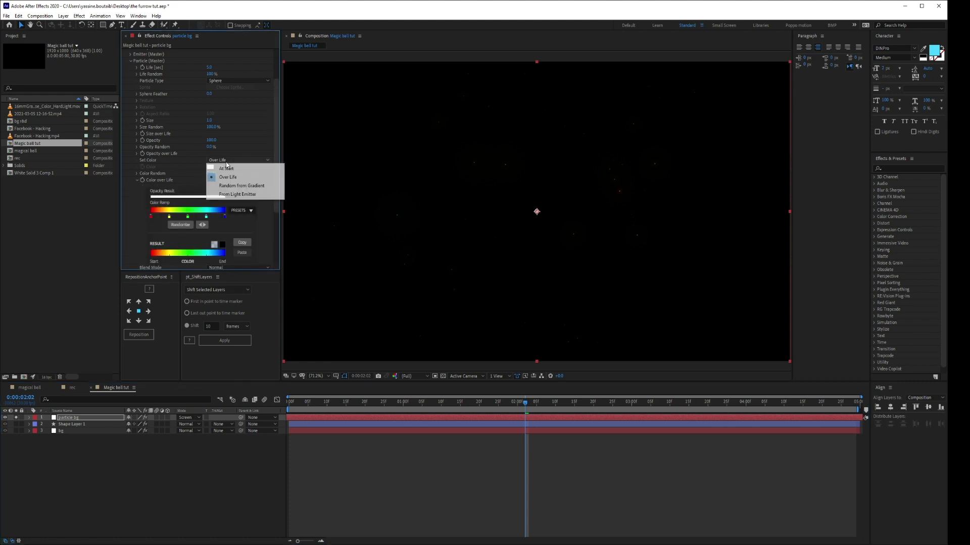
left_click(219, 169)
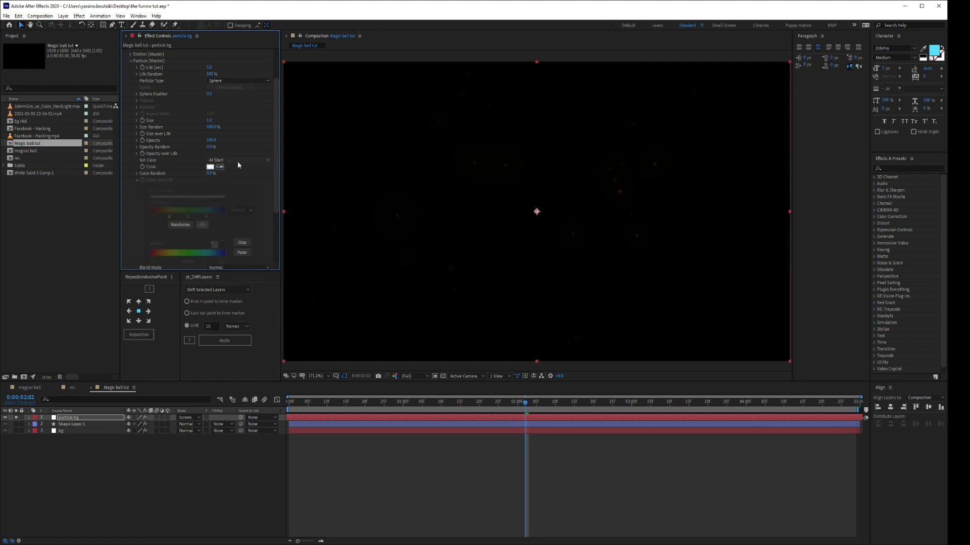
left_click(210, 168)
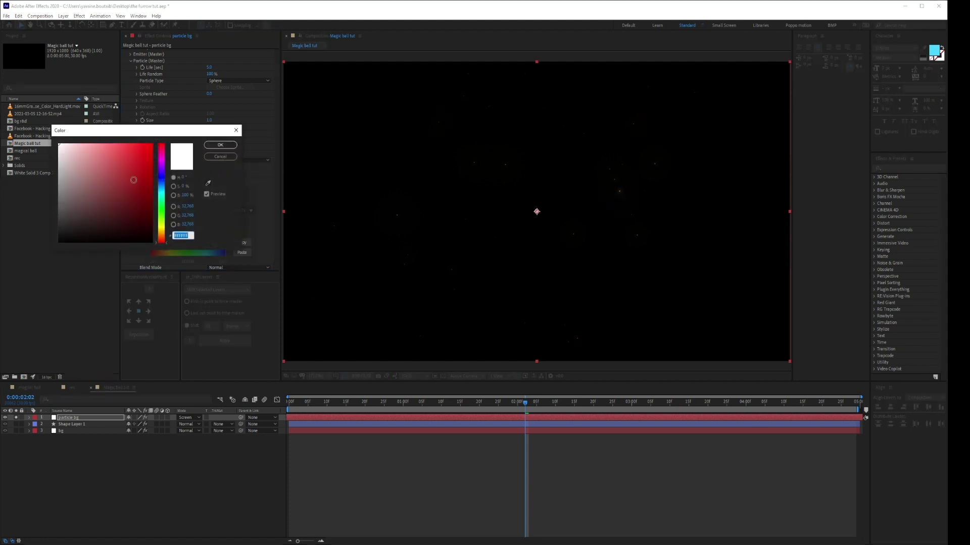
left_click(152, 145)
left_click(221, 148)
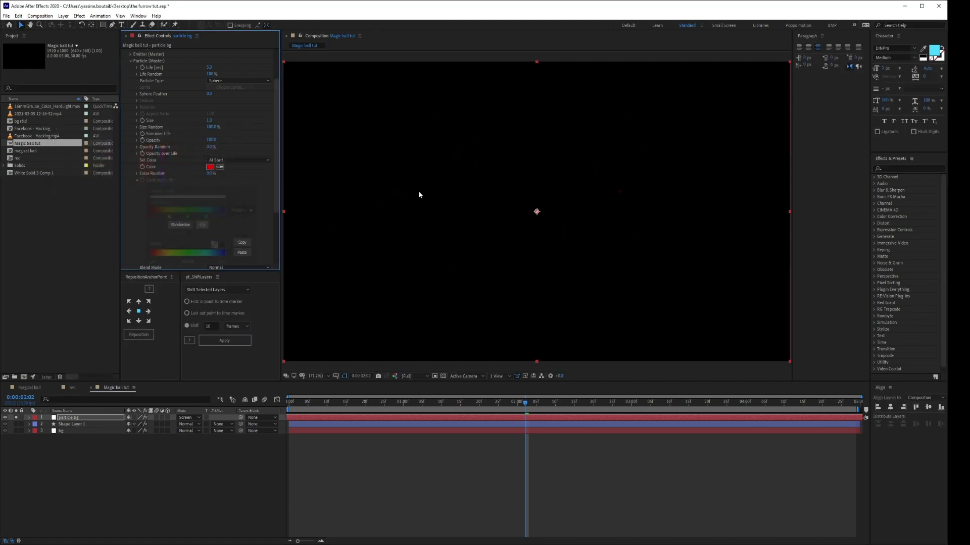
left_click(247, 161)
left_click(235, 177)
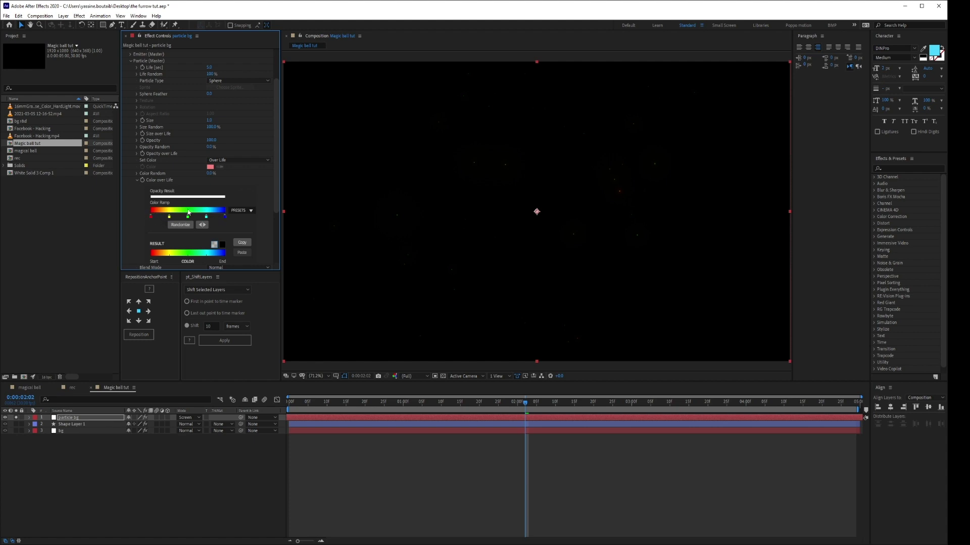
Give Color over Life the white-cyan-blue preset, remove its blue stop and move the cyan stop to the end, recolored 5ddfff
left_click(243, 214)
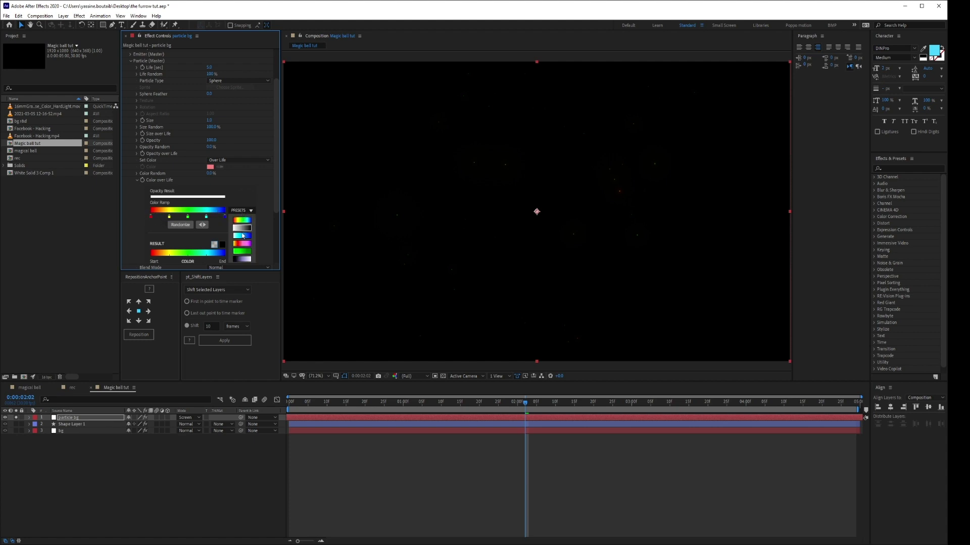
left_click(242, 242)
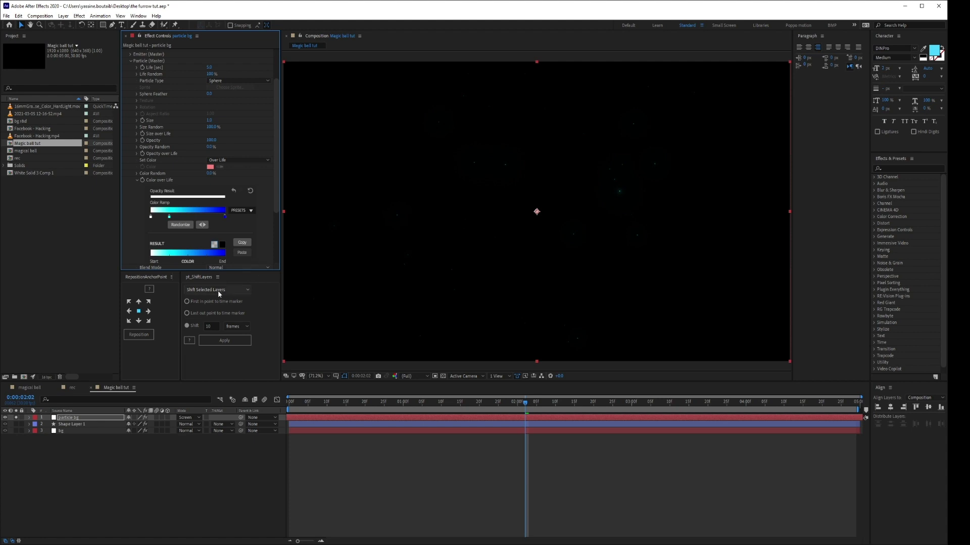
left_click_drag(224, 216, 216, 241)
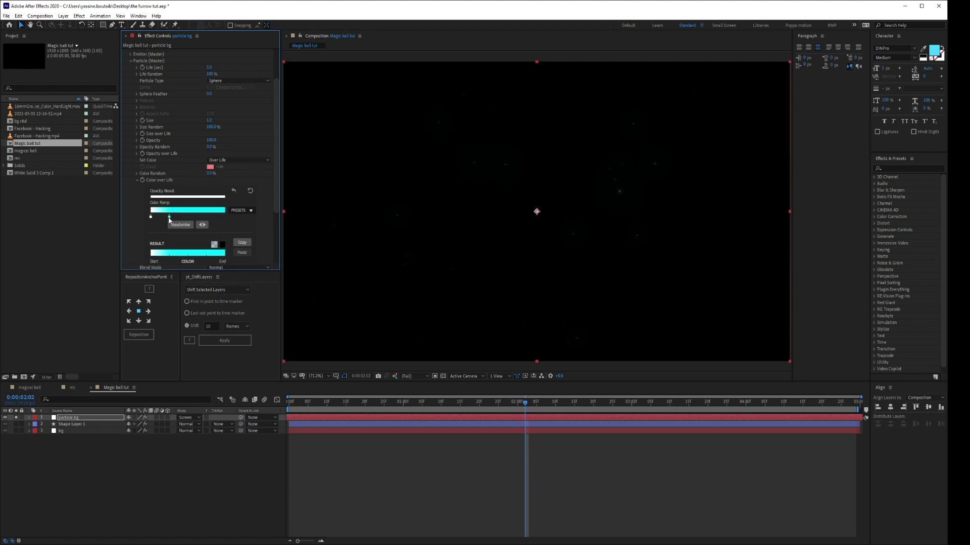
left_click_drag(169, 216, 225, 216)
double_click(224, 217)
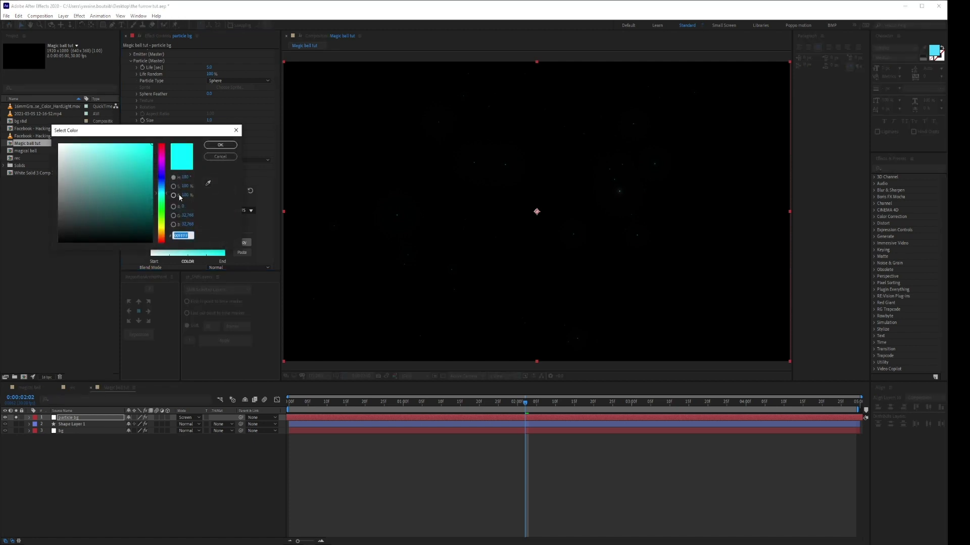
type("5ddfff")
key("Return")
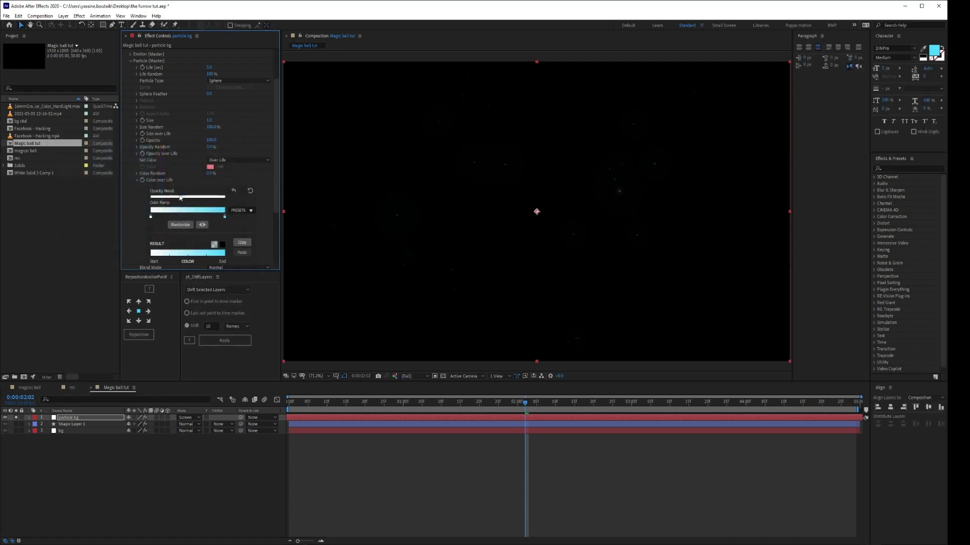
Unsolo the particle bg layer and add a medium blue stop in the middle of the Color over Life ramp
left_click(15, 418)
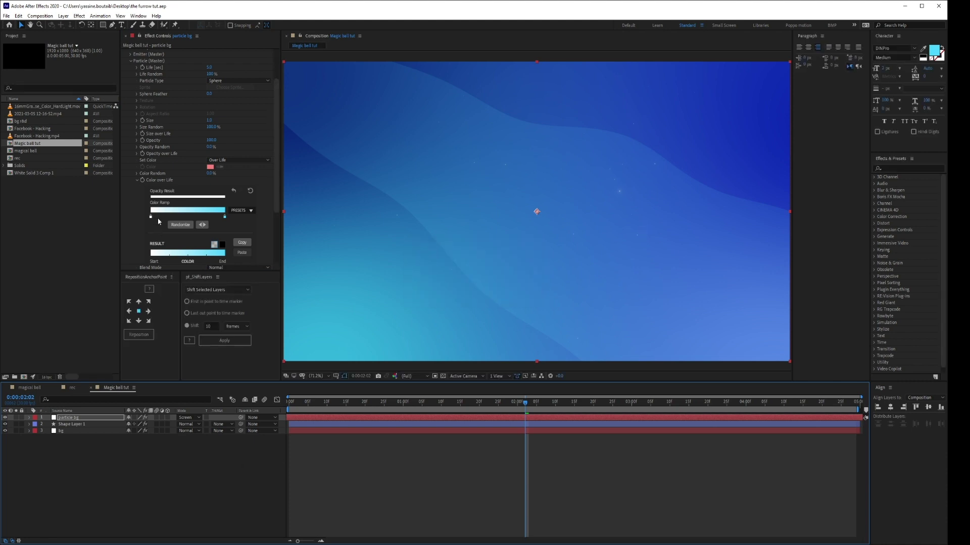
left_click(187, 217)
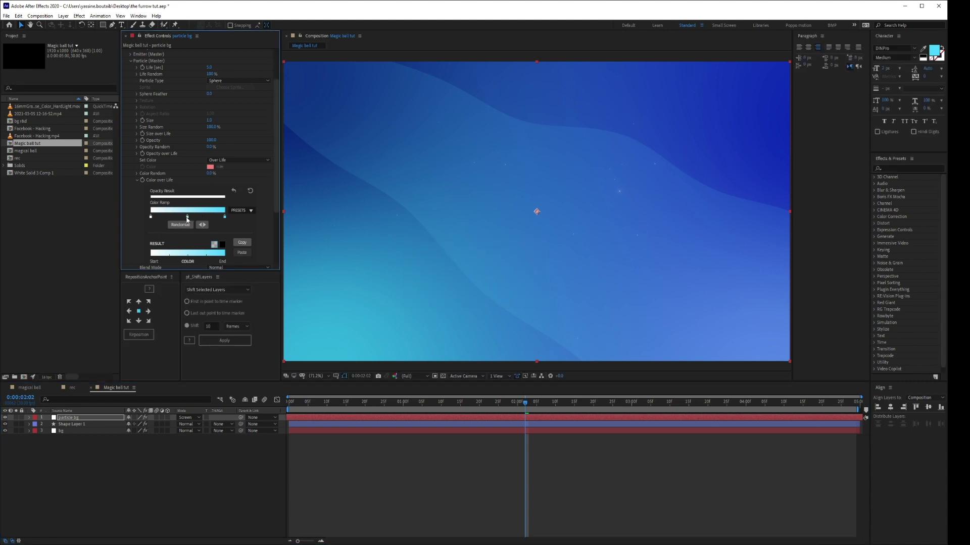
double_click(187, 220)
left_click(161, 221)
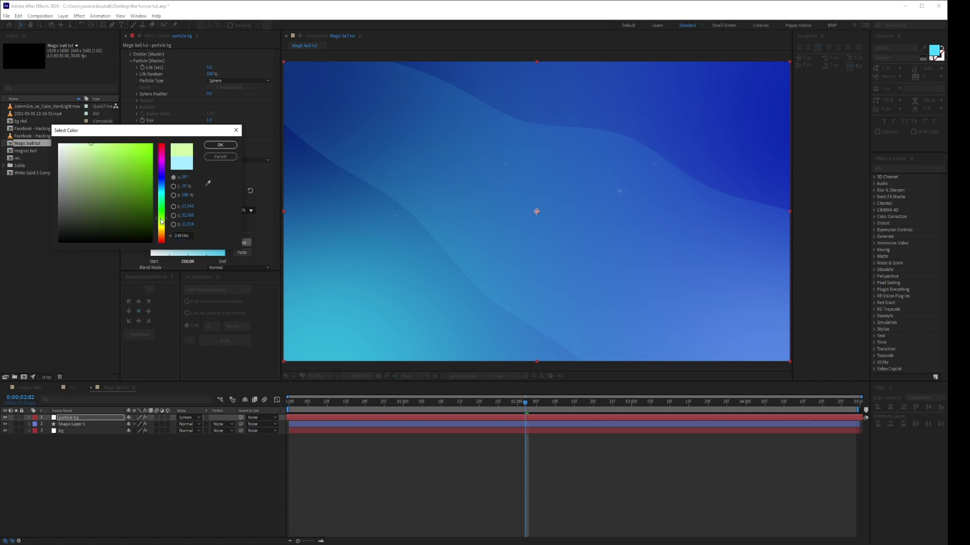
left_click_drag(161, 221, 161, 180)
left_click(135, 151)
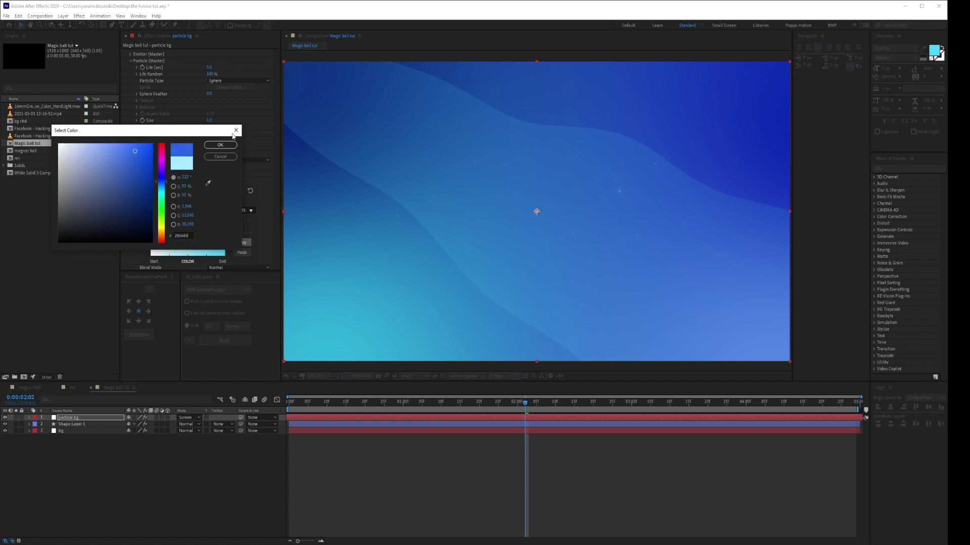
left_click(220, 144)
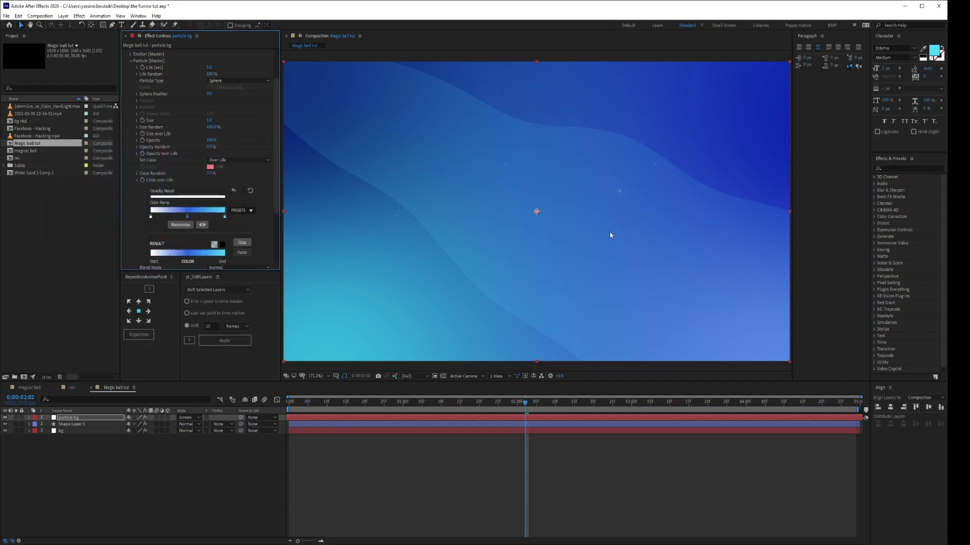
Preview the recolored particles over the gradient background and save the project
left_click(318, 446)
key("space")
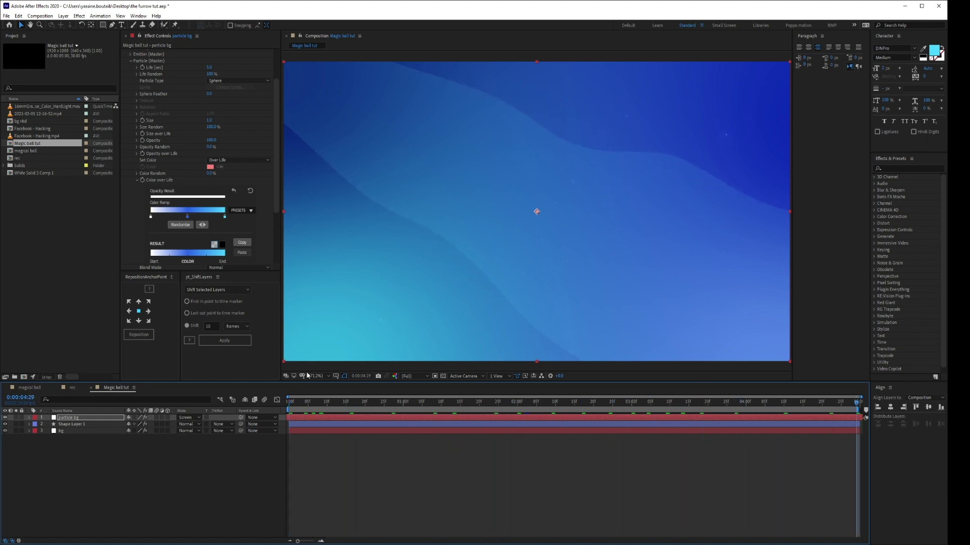
left_click(53, 461)
key("ctrl+s")
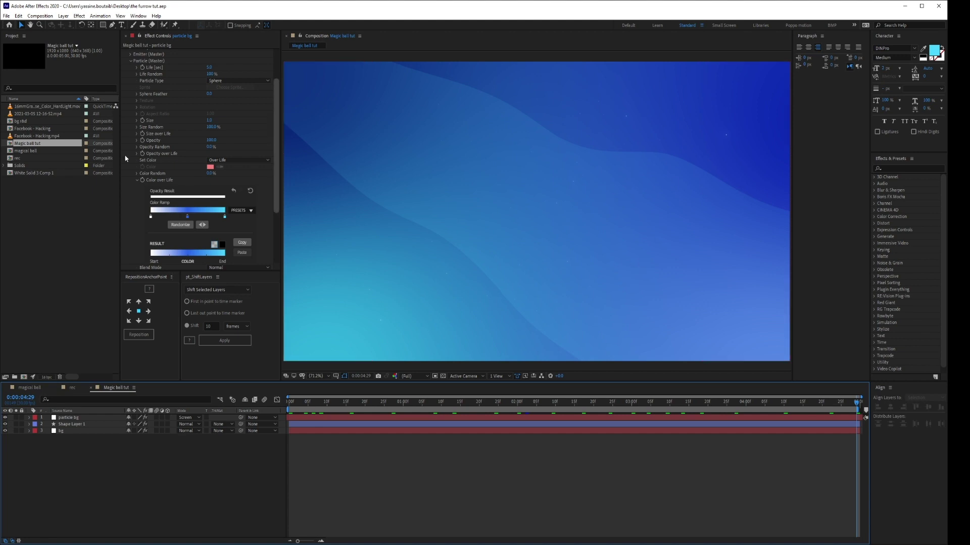
Try a Particles/sec value of 30 in Particular's Emitter (Master) settings
scroll(136, 112, "up", 3)
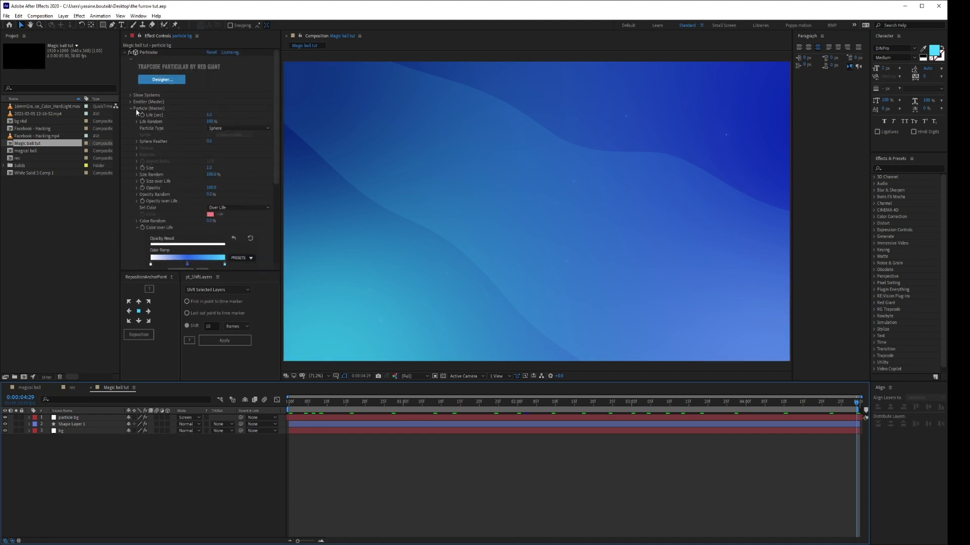
left_click(130, 108)
left_click(131, 101)
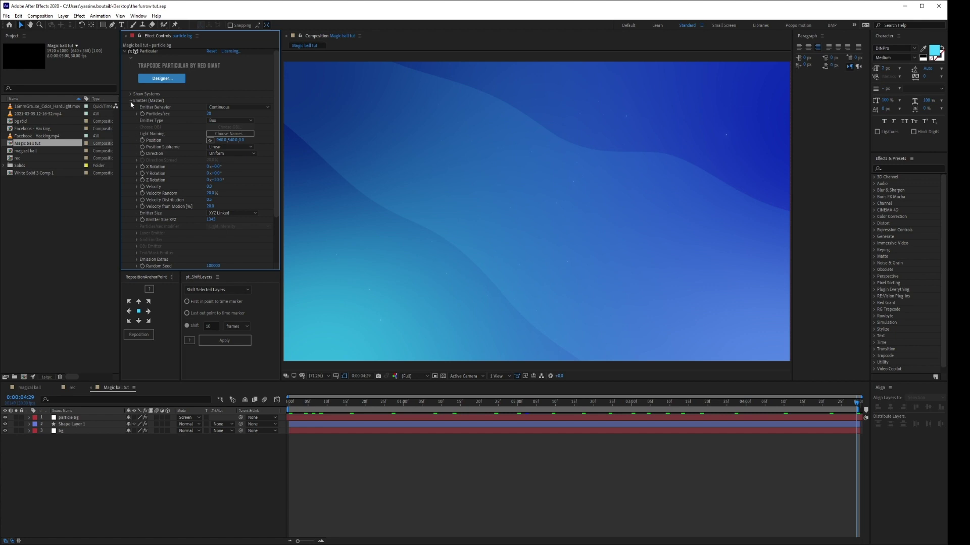
left_click(208, 114)
type("3")
left_click(529, 198)
left_click(560, 529)
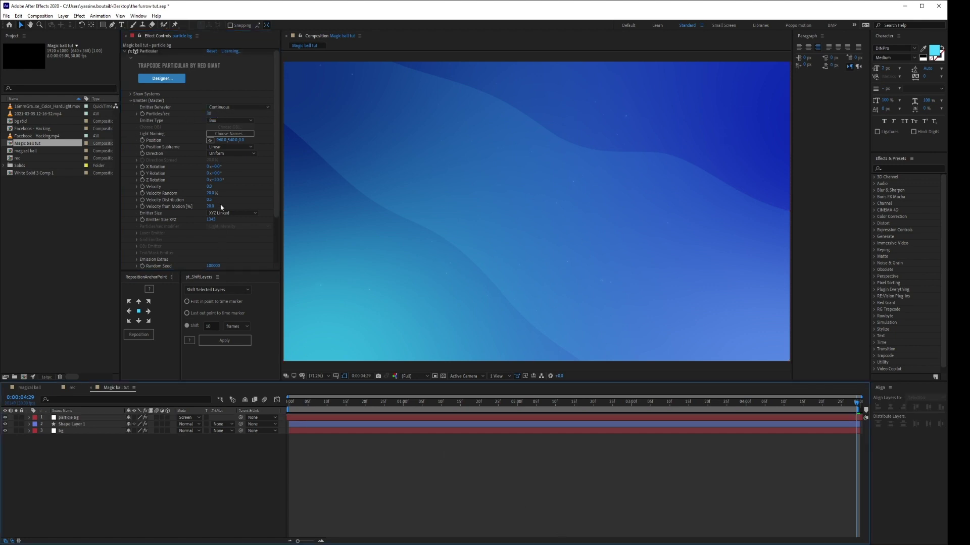
Set the emitter's Particles/sec to 20 and save the project
left_click(209, 113)
type("20")
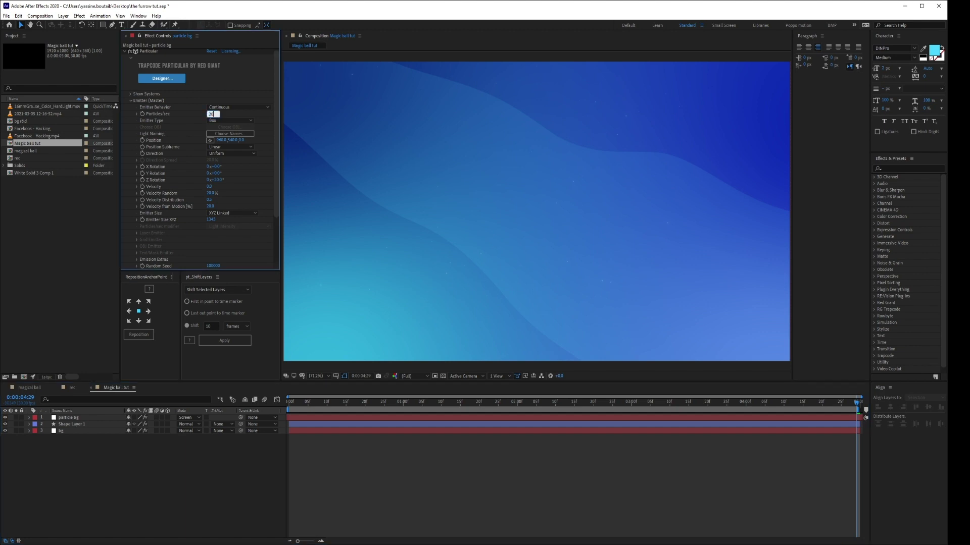
left_click(342, 170)
left_click(477, 488)
key("ctrl+s")
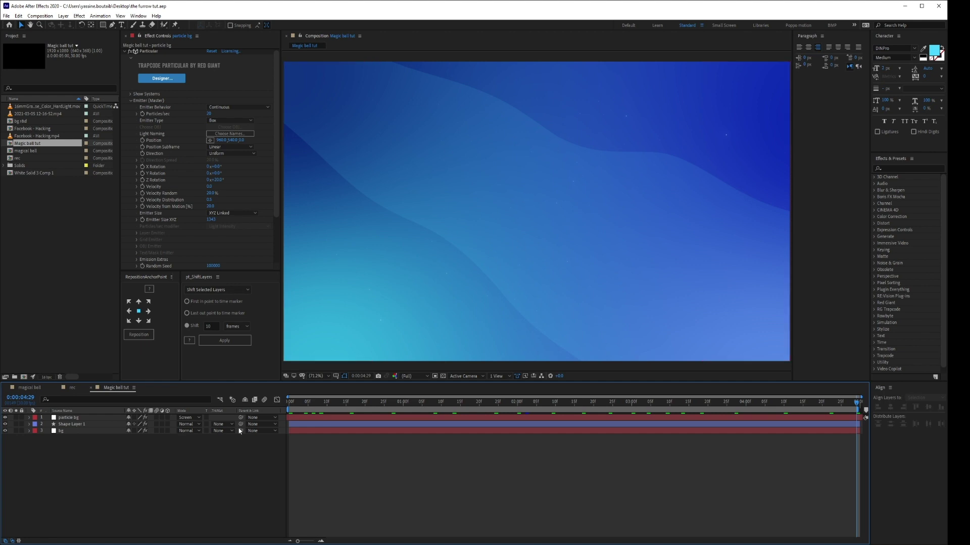
left_click_drag(478, 410, 692, 408)
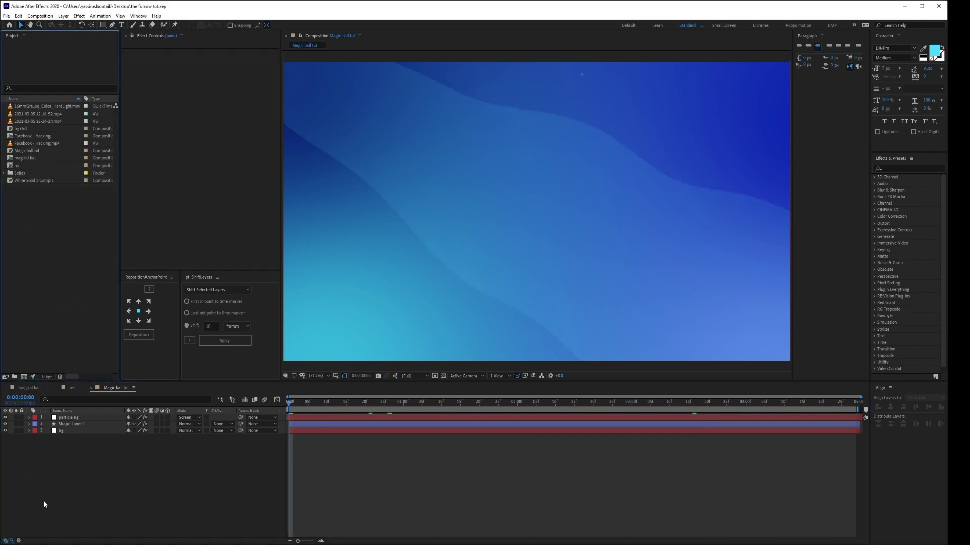
Create a white comp-size solid named example on top of the other layers
left_click(62, 493)
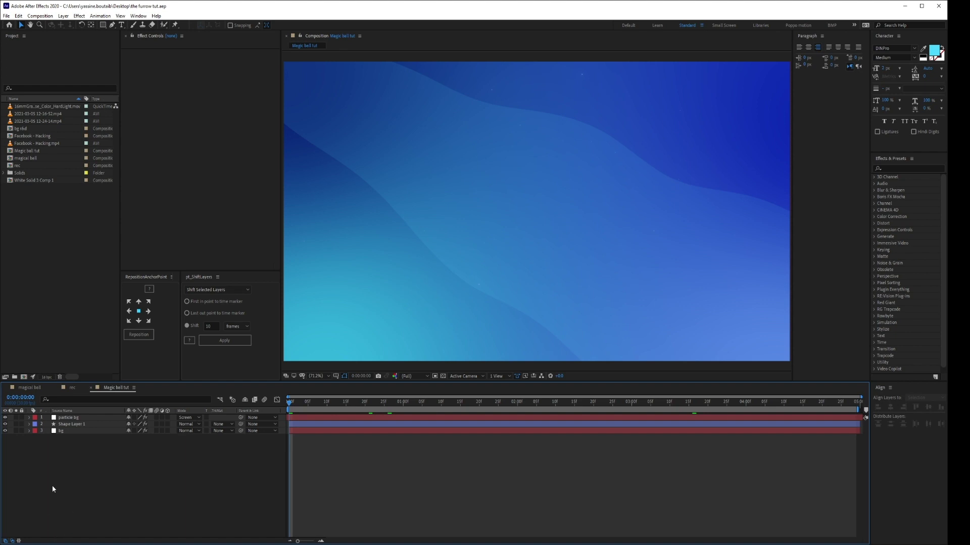
right_click(89, 489)
mouse_move(143, 404)
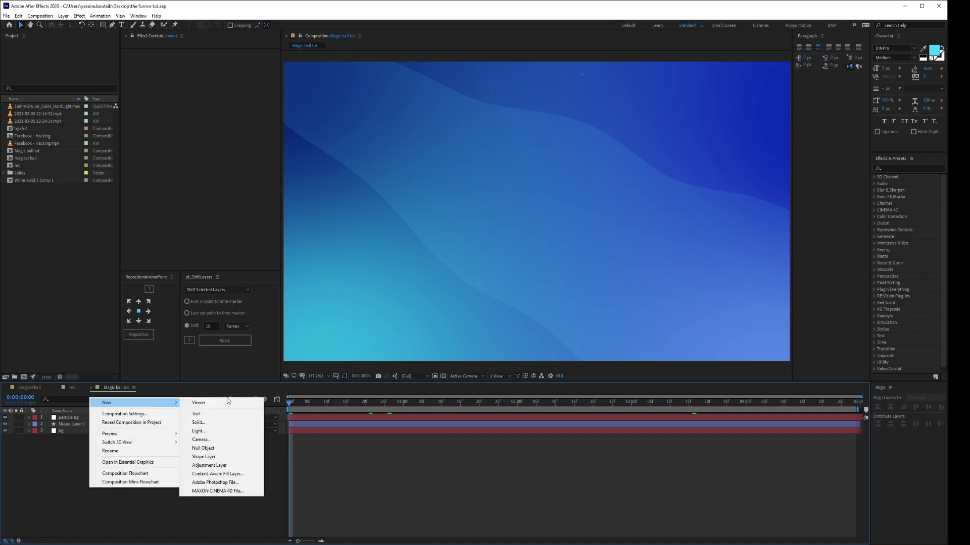
left_click(217, 425)
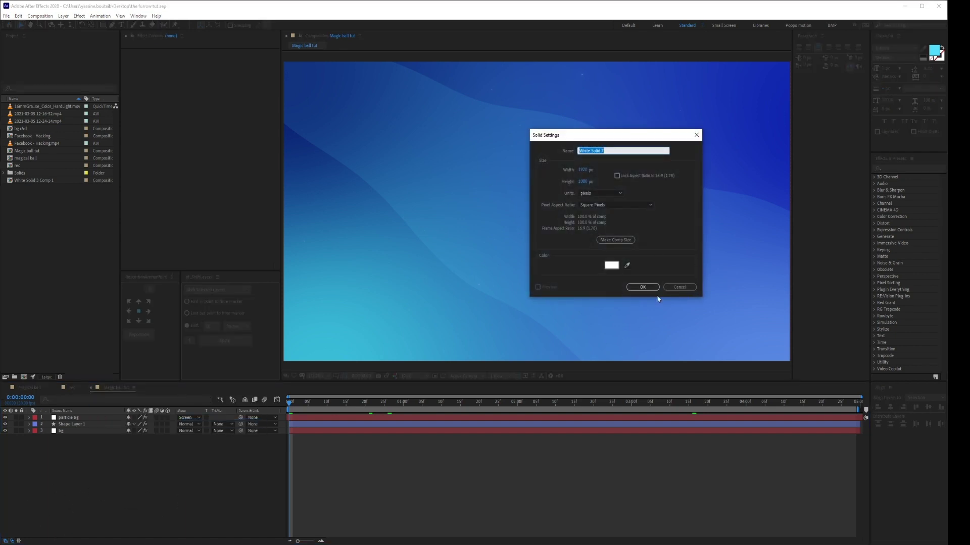
type("example")
left_click(649, 287)
Draw a cyan rectangle as a new shape layer above the white solid, slightly up and left of the composition's center
key("q")
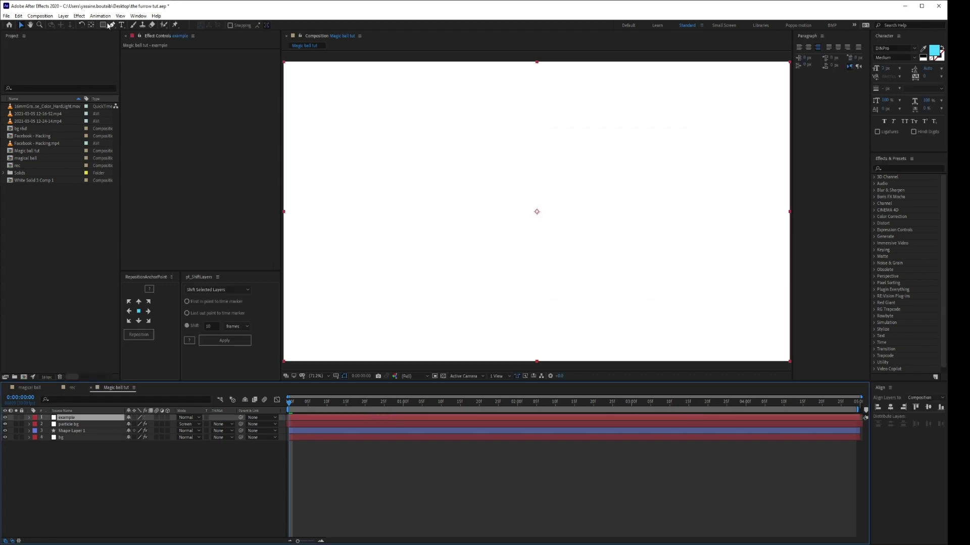
left_click(222, 511)
left_click_drag(414, 126, 586, 241)
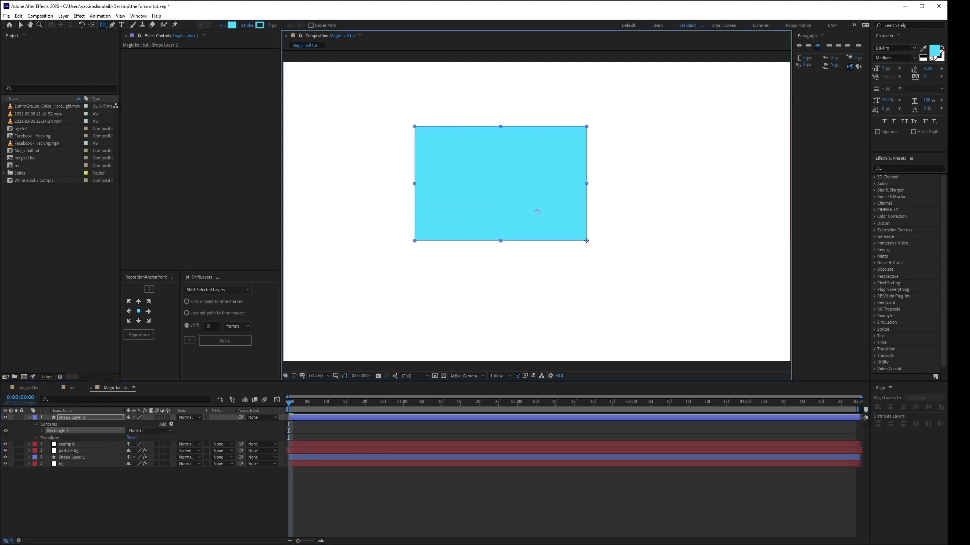
left_click(170, 528)
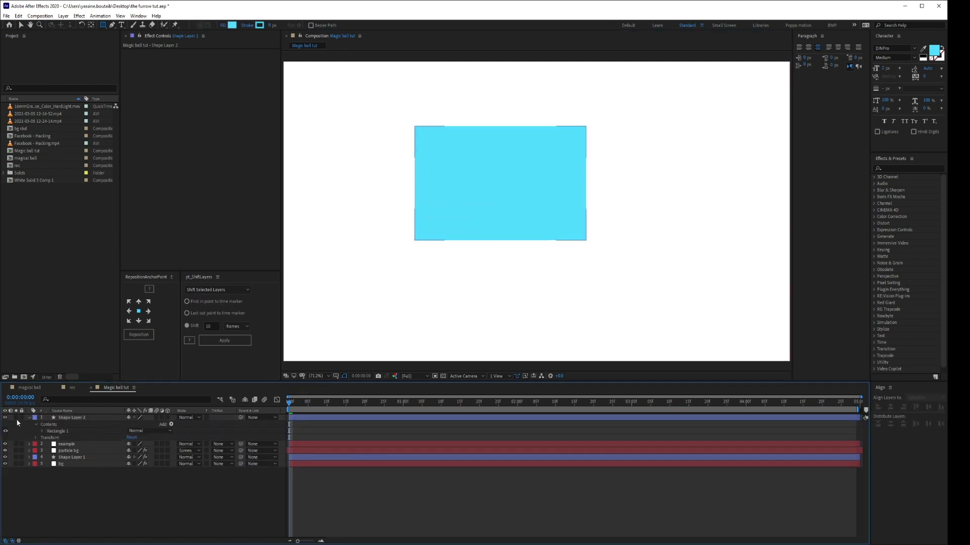
left_click(30, 419)
Pre-compose the rectangle shape layer and the example solid into a composition named example sphere
left_click(54, 419)
left_click(57, 425, "shift")
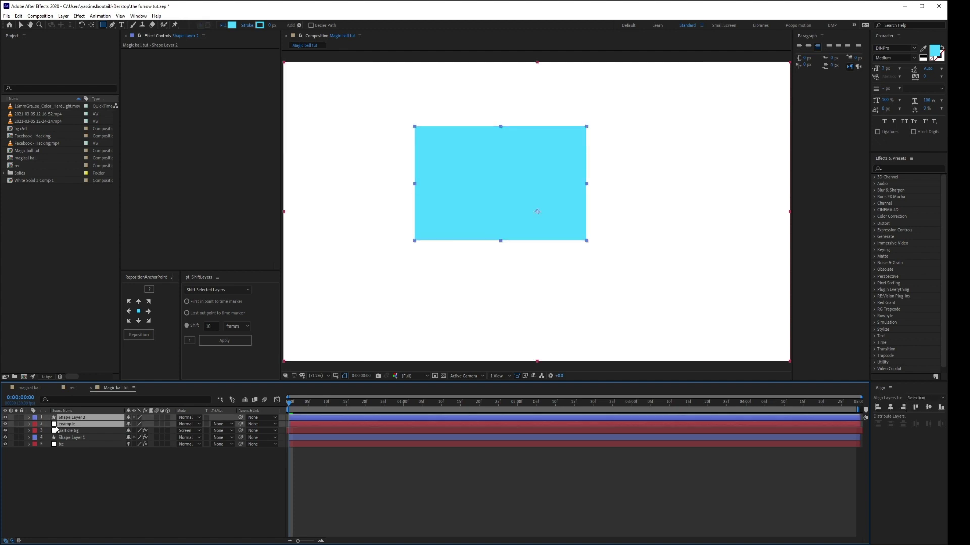
right_click(55, 426)
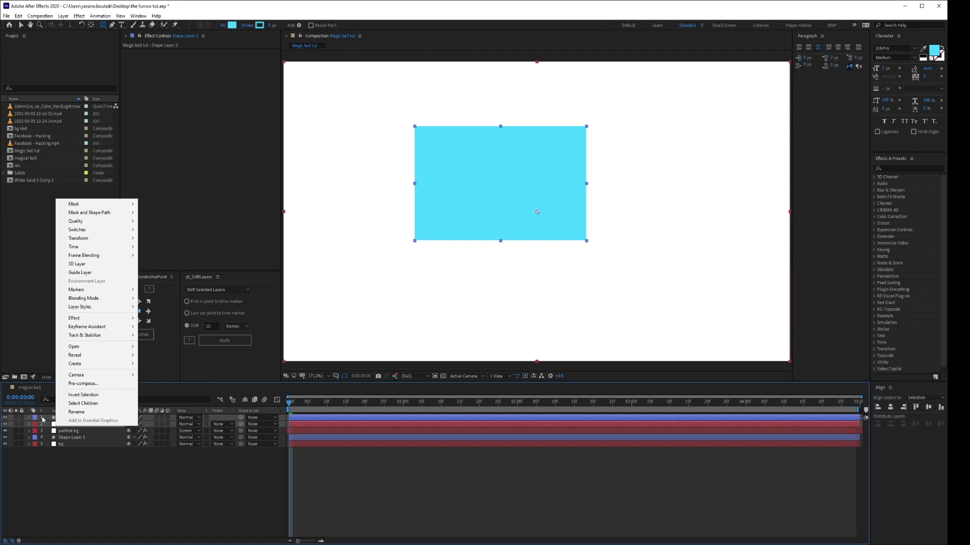
left_click(81, 383)
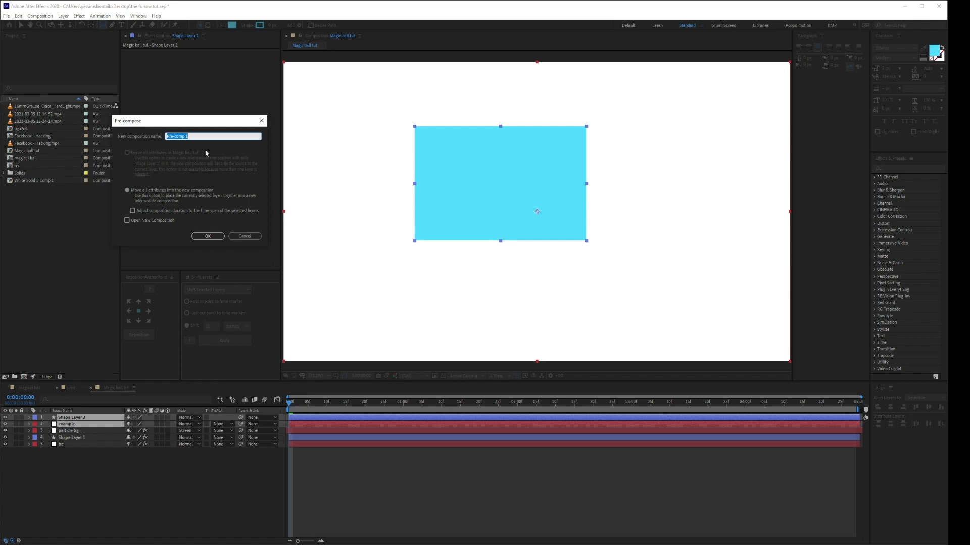
type("example sphere")
key("Return")
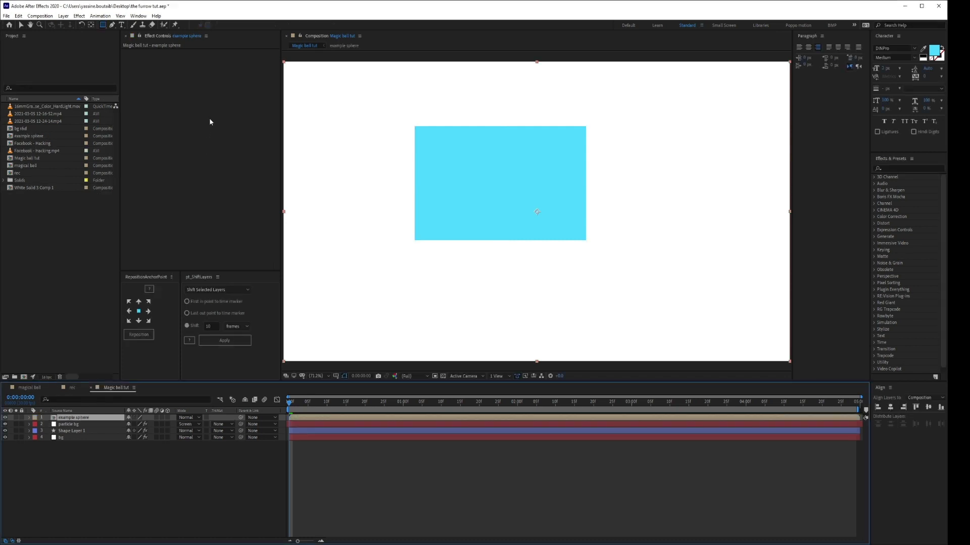
Toggle the example sphere layer's visibility to check it, and scale the layer down to about 42%
left_click(6, 418)
left_click(6, 418)
left_click(6, 418)
left_click(5, 418)
key("s")
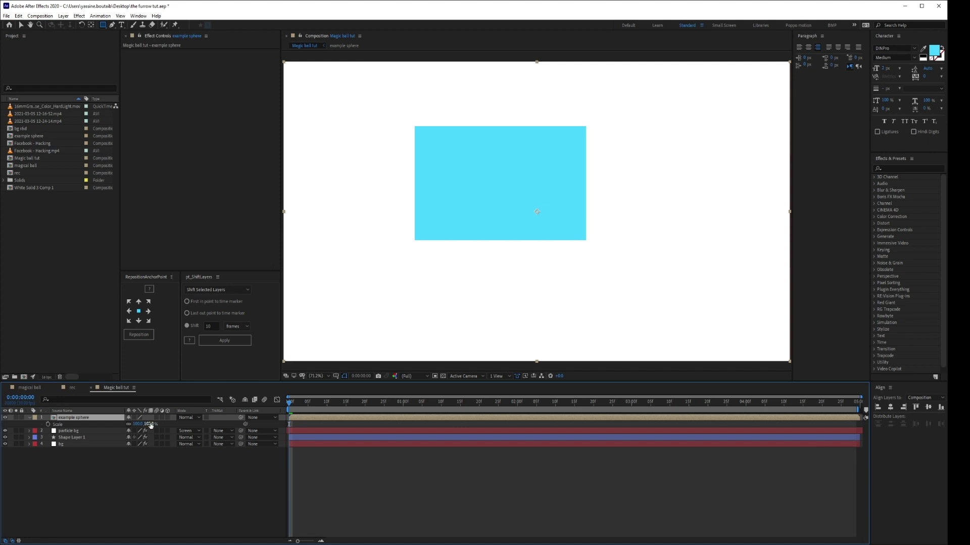
left_click_drag(151, 424, 120, 424)
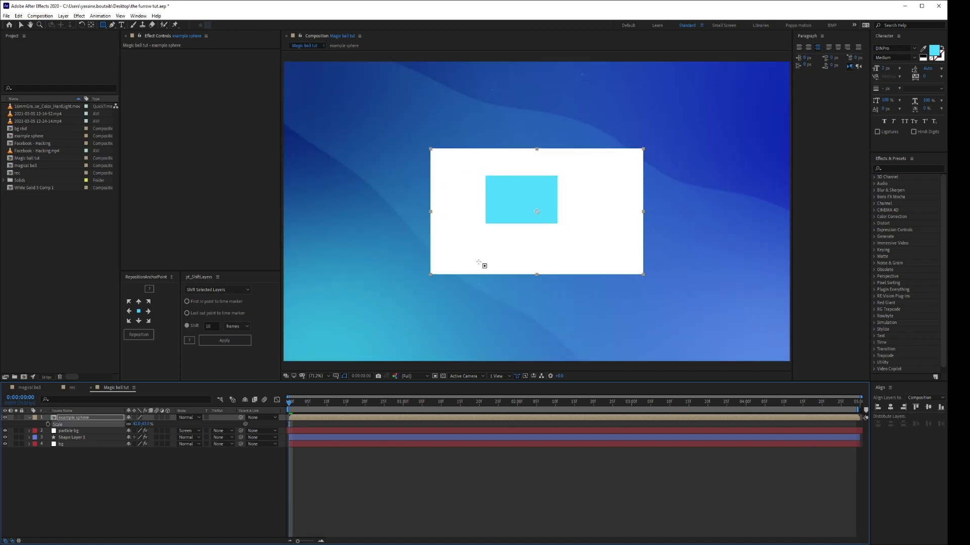
Look inside the example sphere precomp, and in Magic ball tut undo the scale changes on its layer to restore full size
double_click(90, 417)
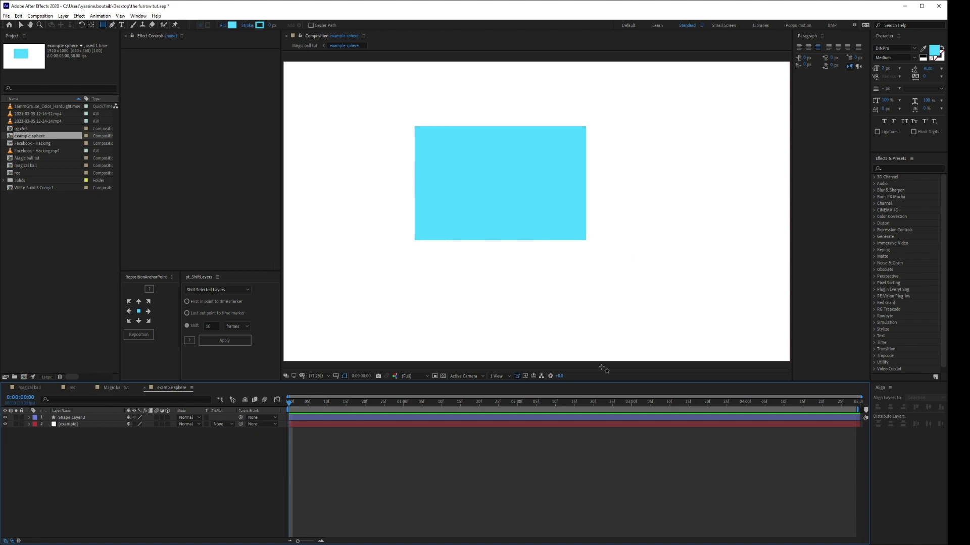
left_click(309, 45)
mouse_move(145, 424)
left_mouse_down()
mouse_move(164, 424)
mouse_move(151, 420)
left_mouse_up()
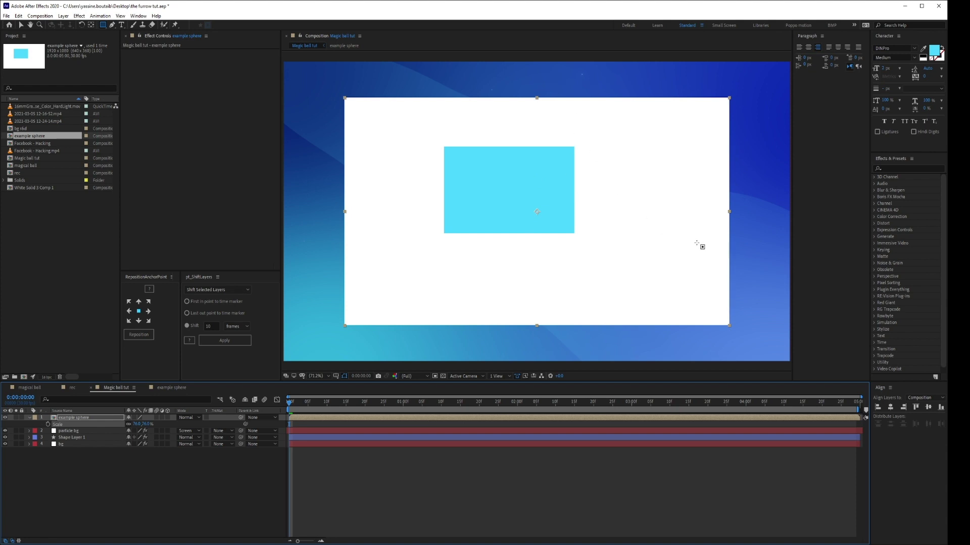
left_click(83, 418)
key("ctrl+z")
key("ctrl+z")
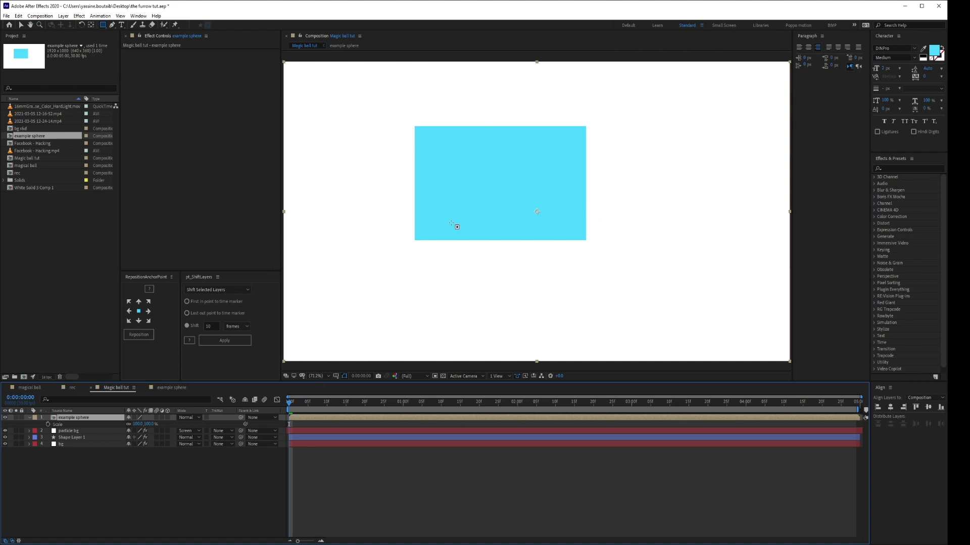
Try a Curves effect on the example sphere layer with the RGB curve pulled down, and remove the effect
key("ctrl+space")
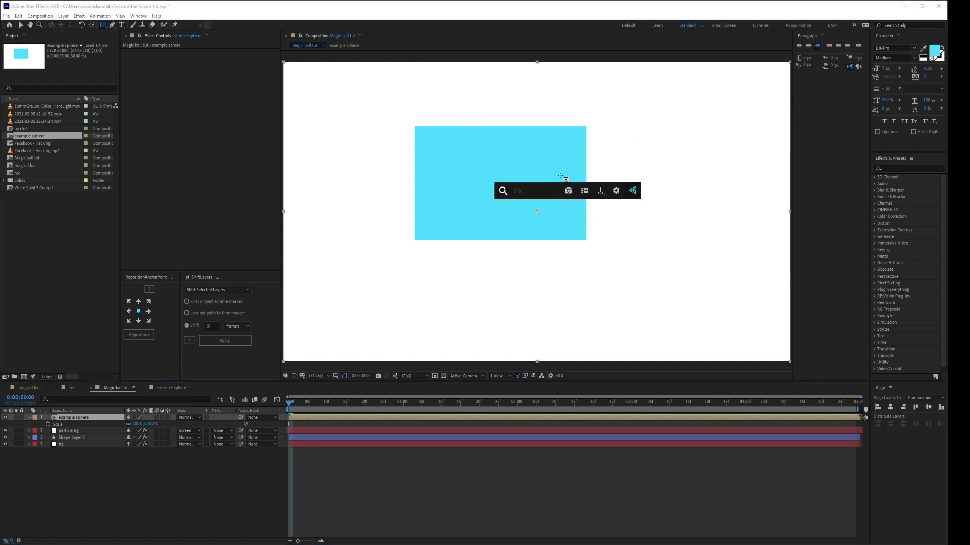
type("curves")
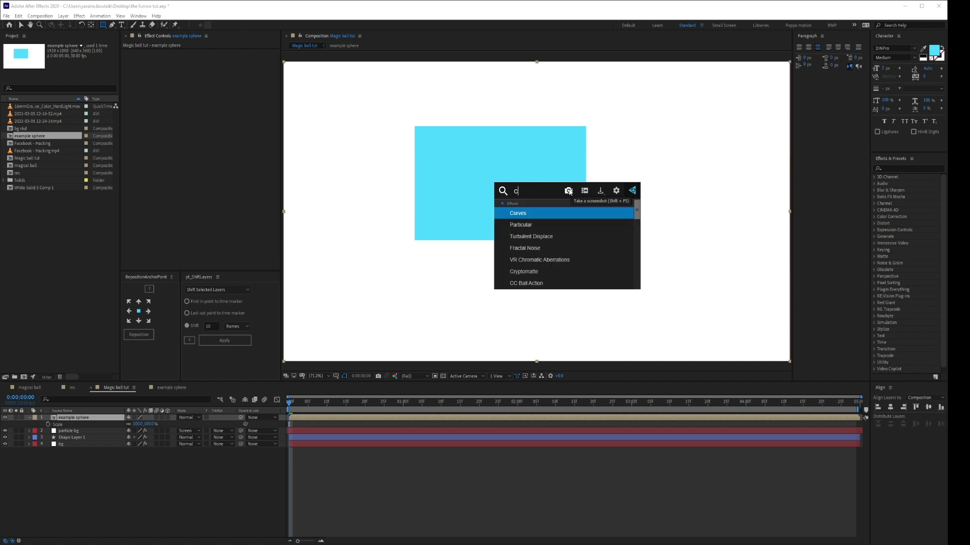
key("Return")
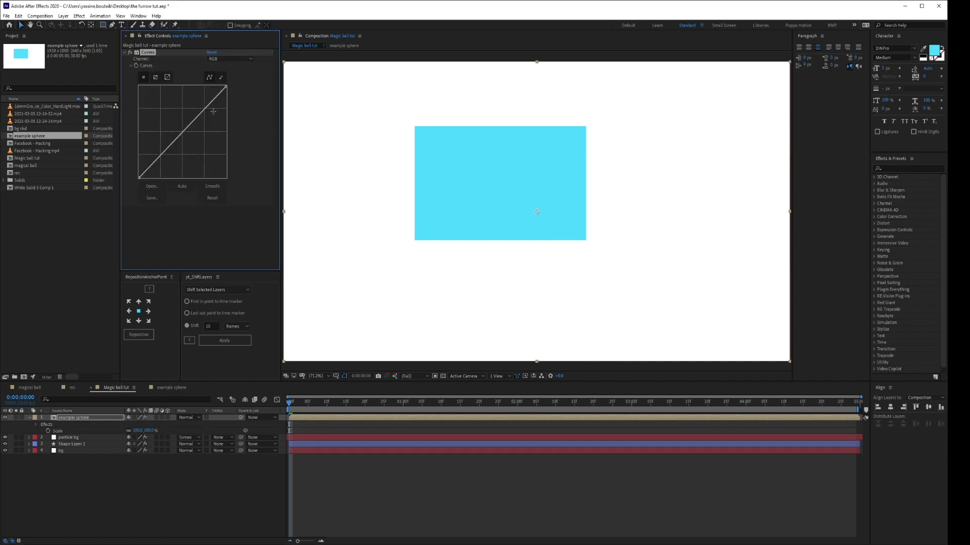
left_click_drag(207, 109, 205, 135)
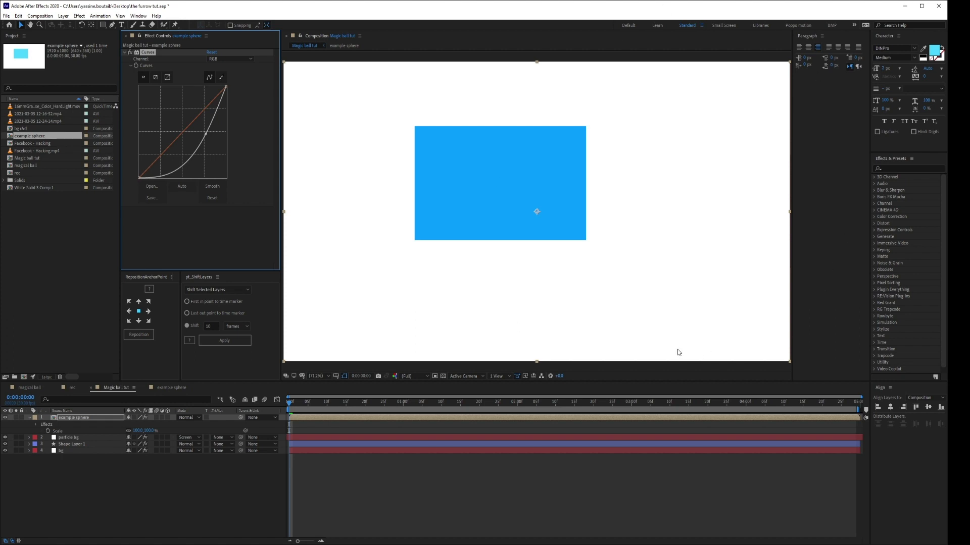
left_click(148, 52)
key("Delete")
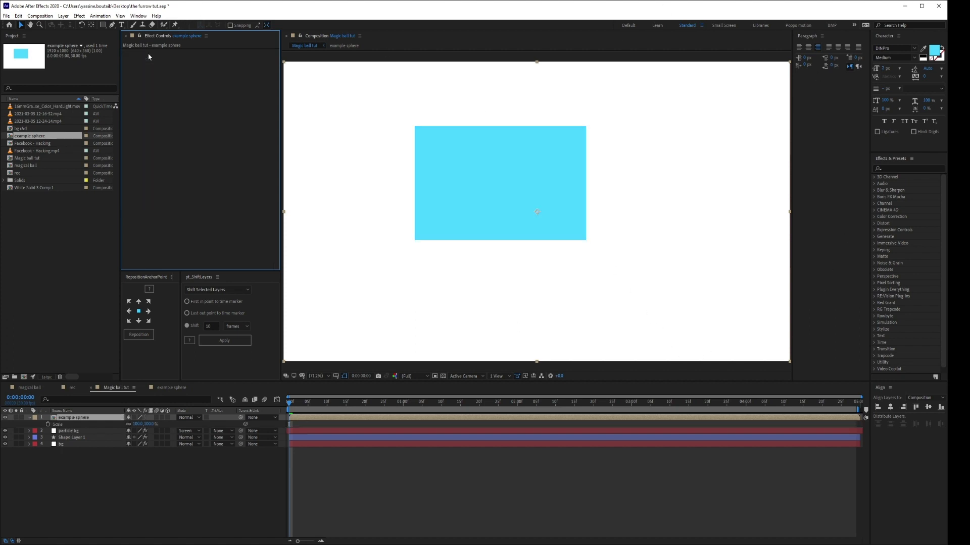
Find the CC Sphere effect and apply it to the example sphere layer
left_click(922, 169)
type("cc sphe")
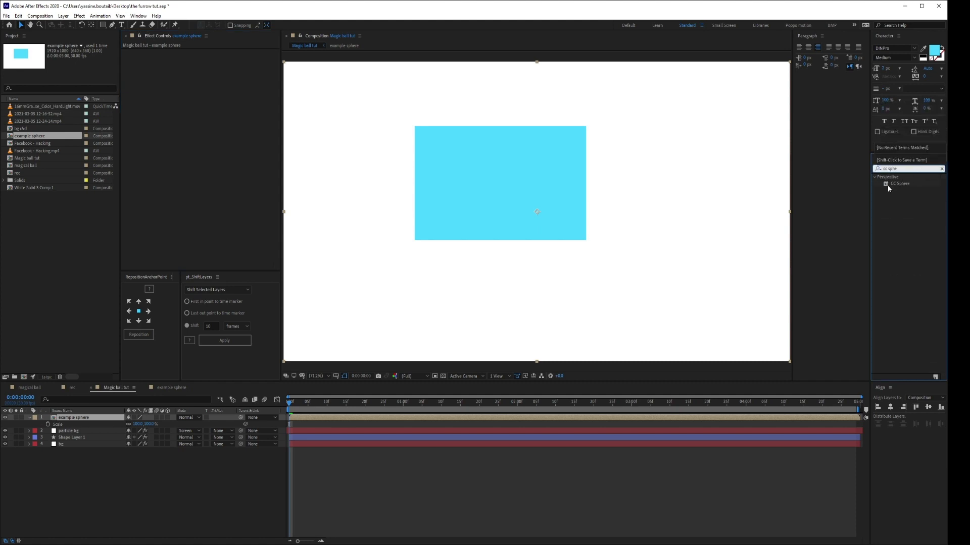
left_click_drag(899, 183, 91, 423)
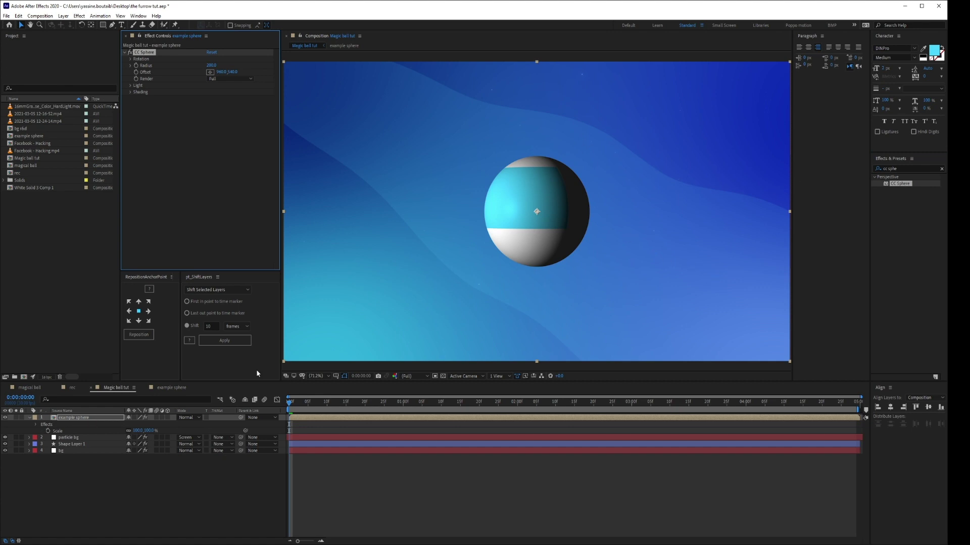
left_click(85, 422)
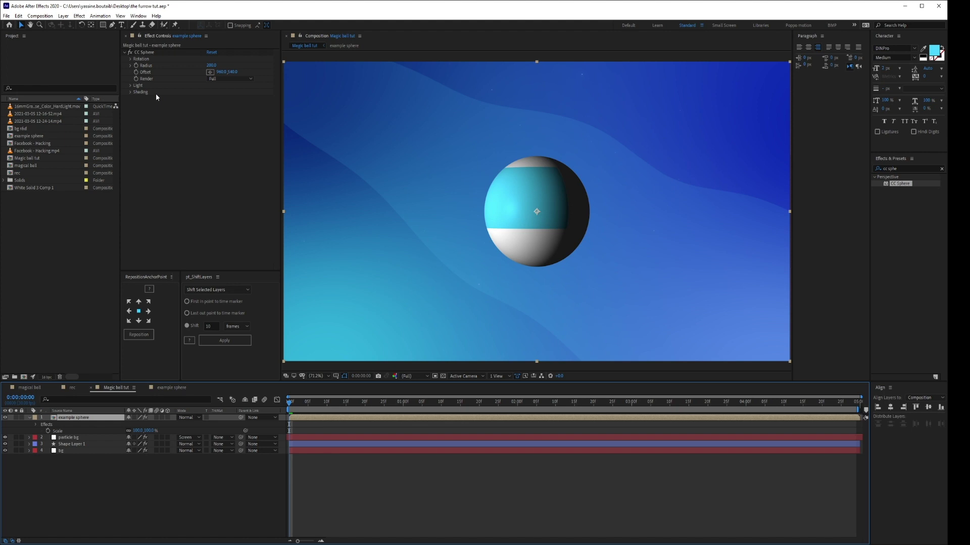
Switch the CC Sphere effect off and on again to compare the flat precomp with the ball
left_click(181, 90)
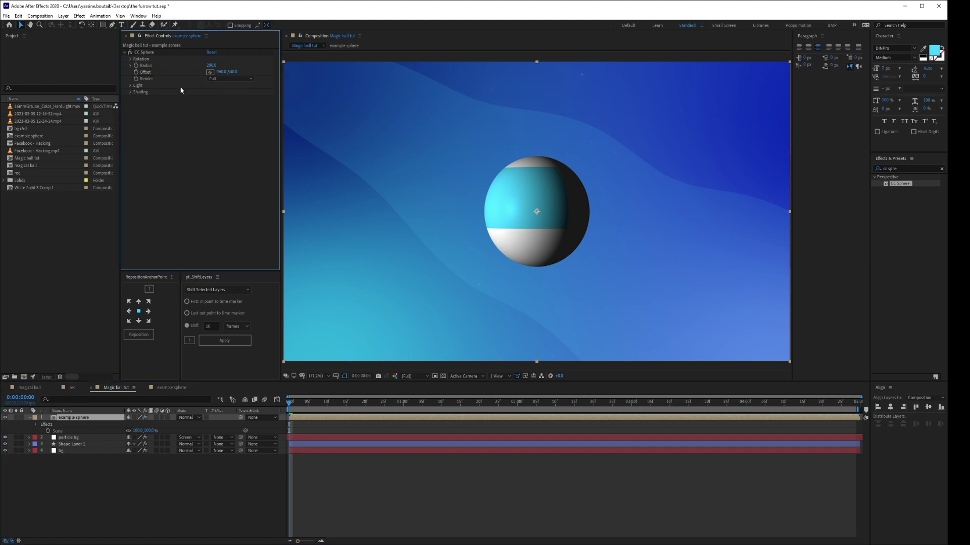
left_click(146, 53)
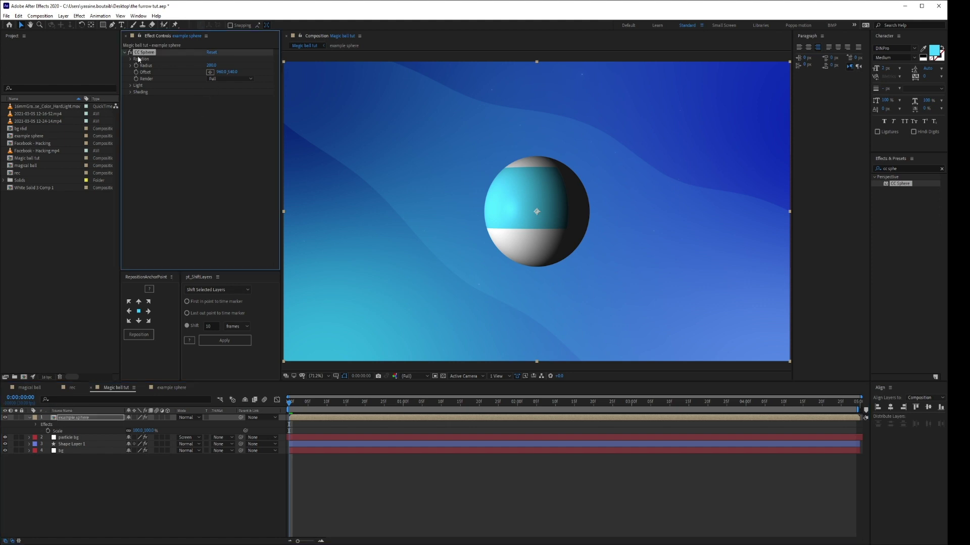
left_click(130, 52)
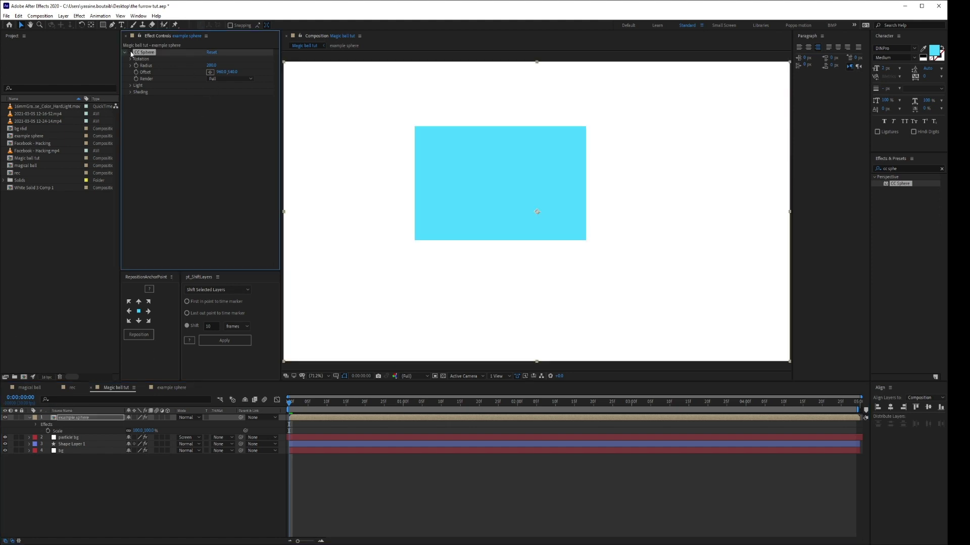
left_click(131, 52)
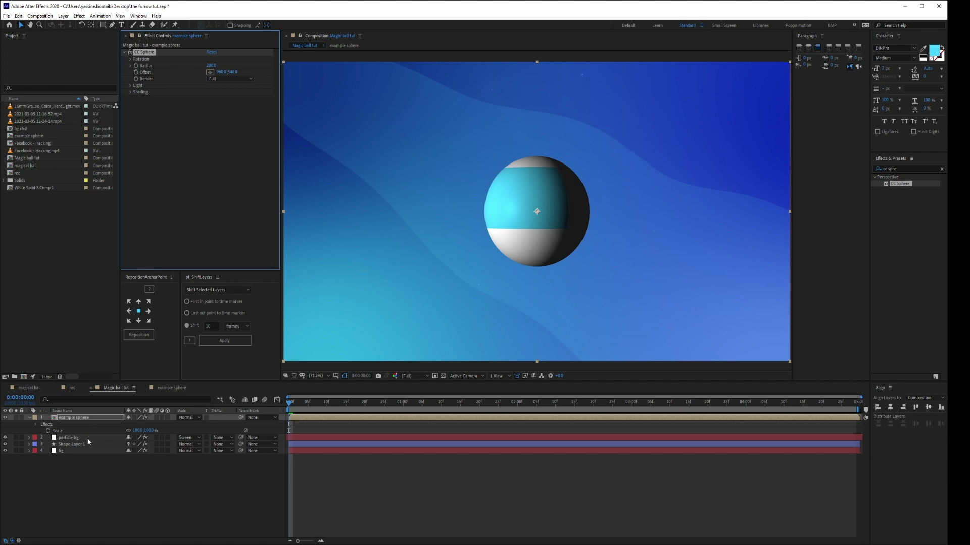
In the example sphere precomp, squash the white example solid into a thin band and rotate it steeply across the frame
double_click(90, 419)
left_click(81, 424)
key("comma")
key("comma")
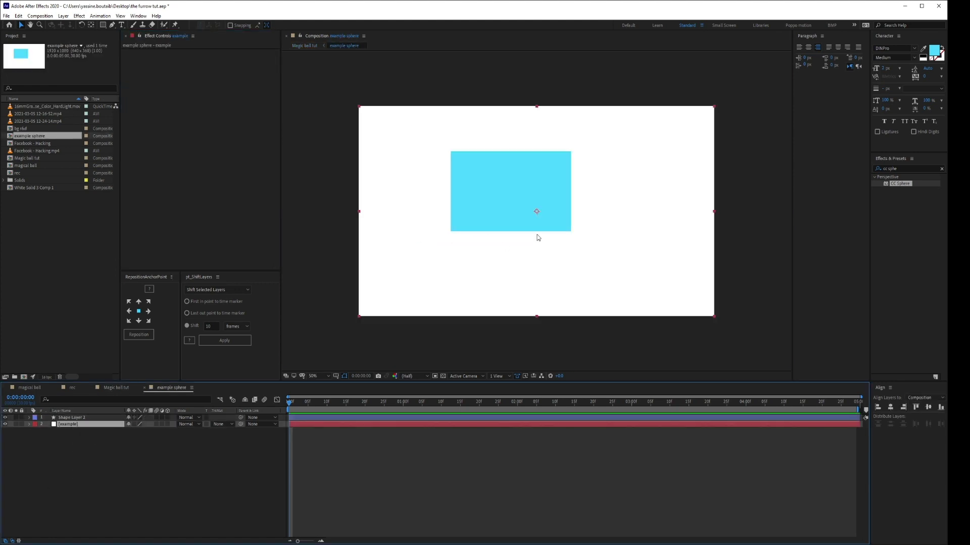
left_click_drag(537, 161, 536, 196)
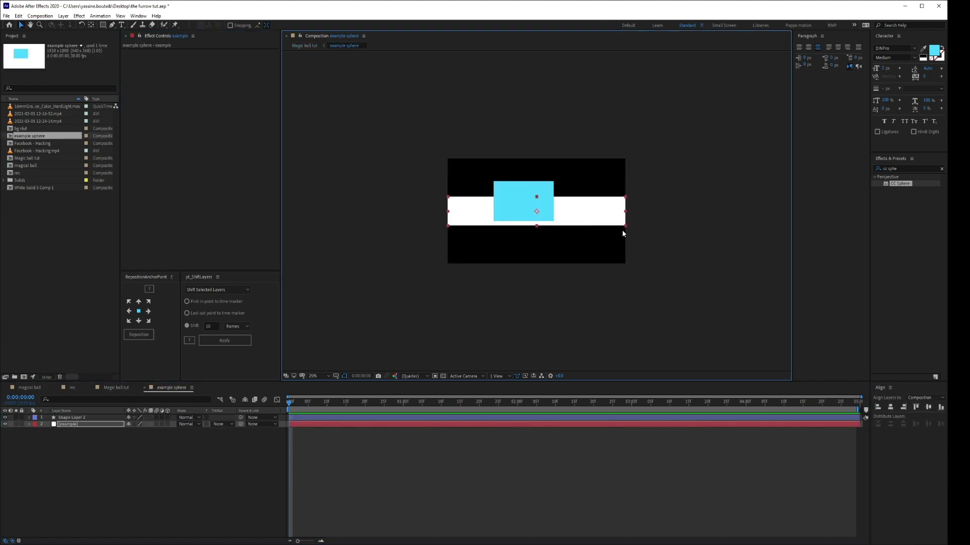
key("w")
left_click_drag(620, 215, 579, 175)
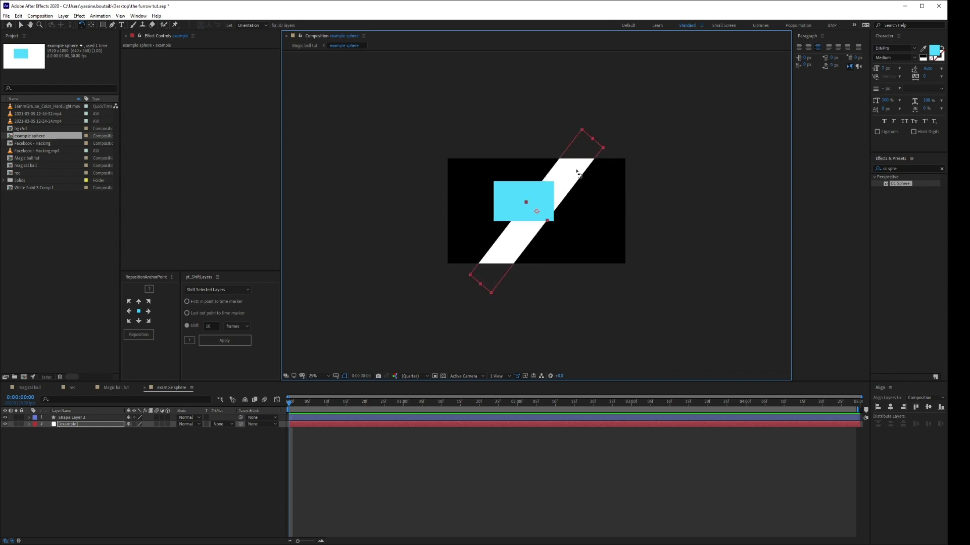
Stretch the cyan rectangle horizontally past both sides of the frame, and return to the Magic ball tut composition
key("v")
left_click(489, 194)
left_click(502, 198)
left_click_drag(496, 202, 352, 202)
left_click_drag(519, 202, 560, 206)
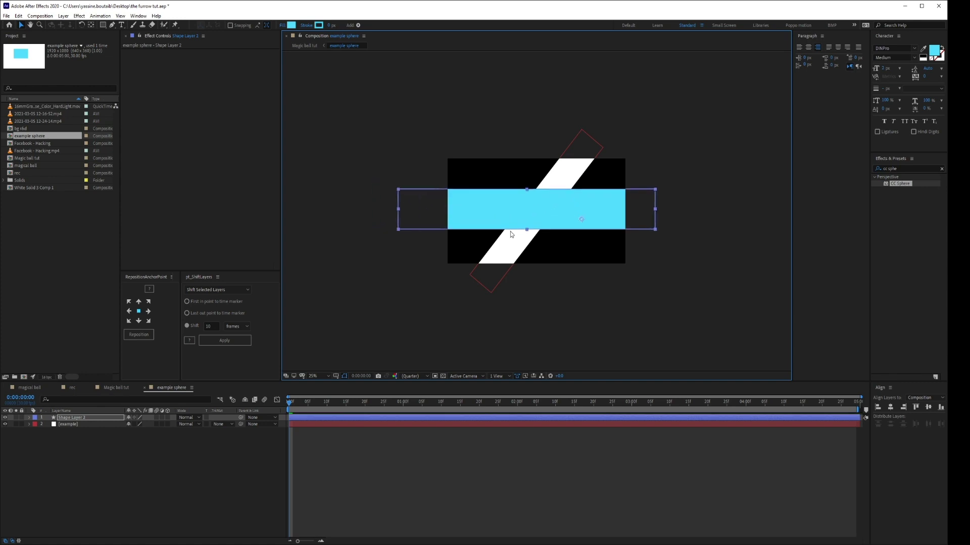
left_click(299, 46)
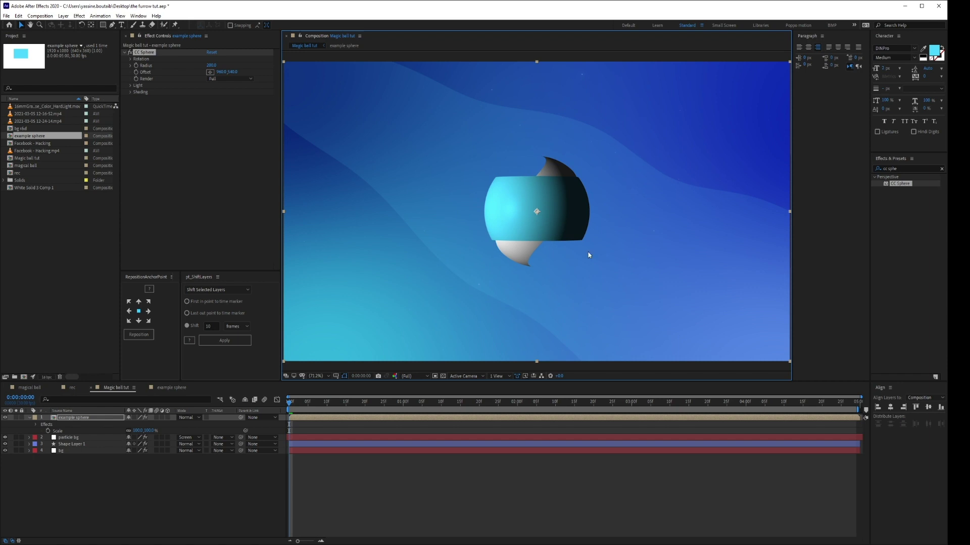
Try spinning the ball with CC Sphere's Rotation X and Rotation Y, and undo both rotation changes
left_click(129, 59)
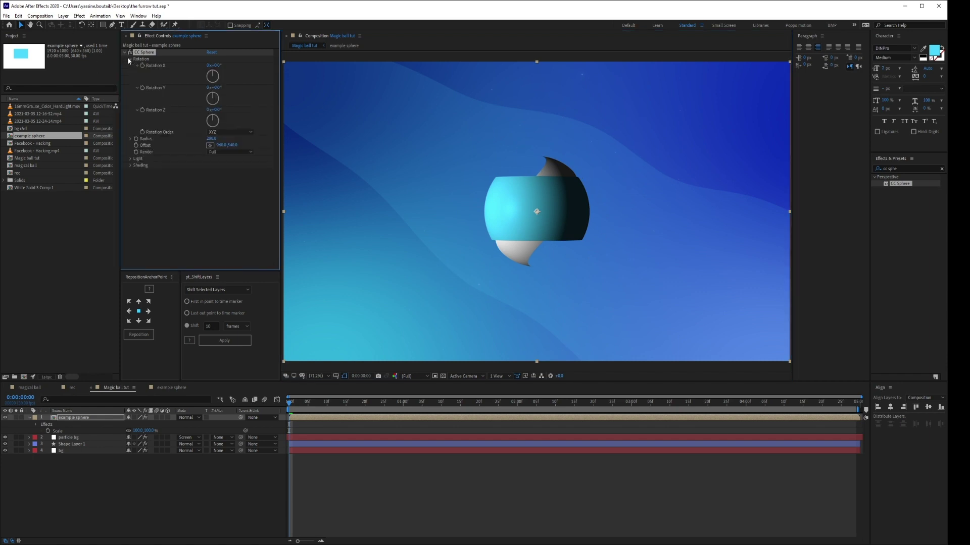
left_click_drag(211, 65, 289, 115)
key("ctrl+z")
left_click_drag(216, 88, 270, 114)
key("ctrl+z")
key("ctrl+z")
Check CC Sphere's Rotation Order and Render options, and try out a different radius for the ball
left_click(245, 131)
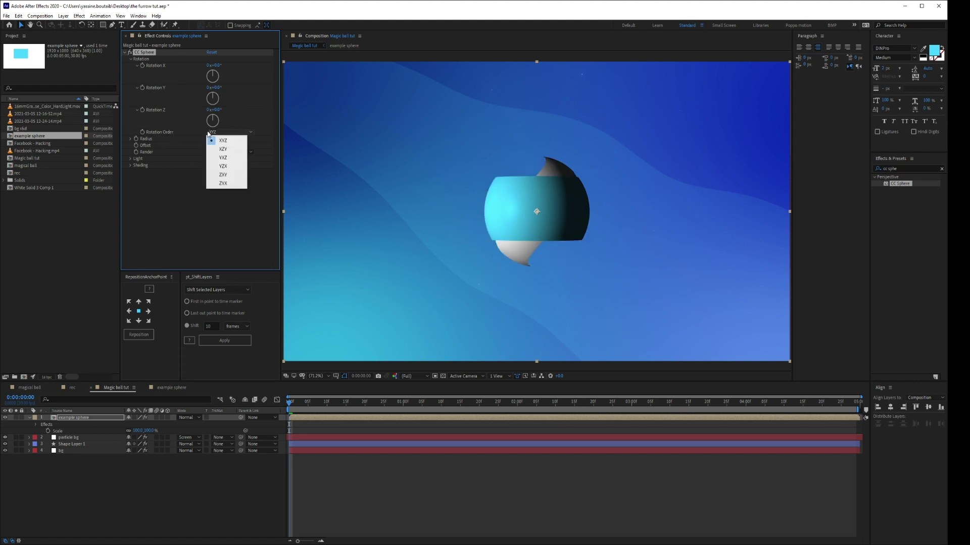
left_click(132, 59)
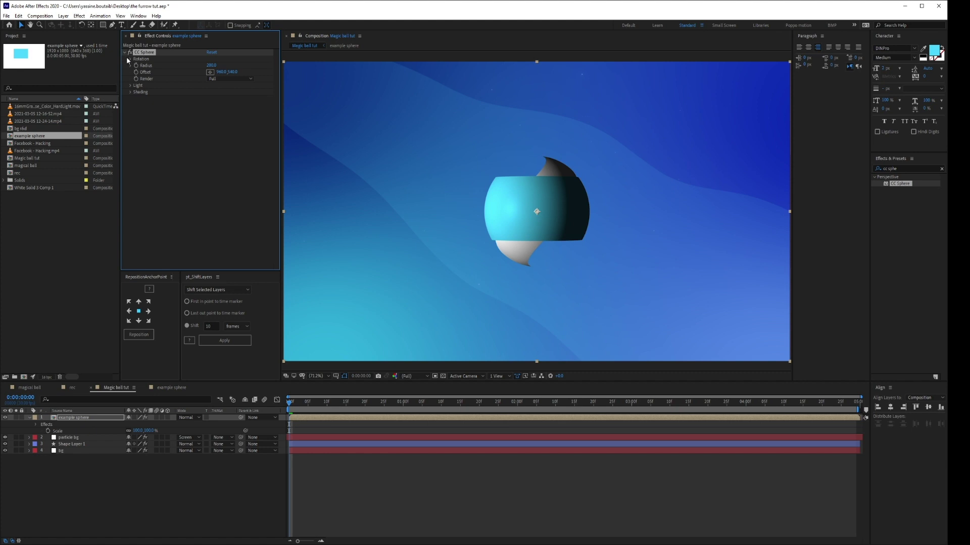
left_click(131, 59)
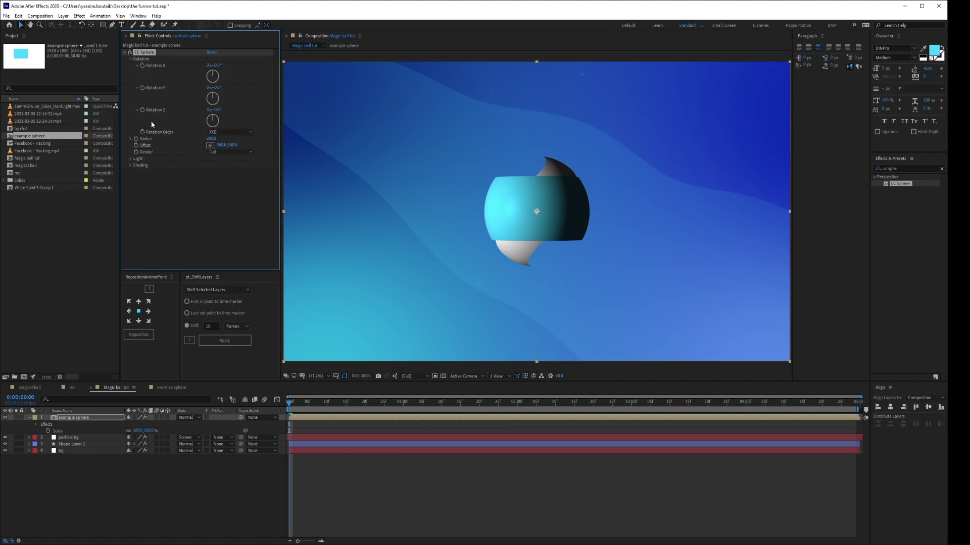
left_click(130, 59)
left_click_drag(211, 66, 78, 69)
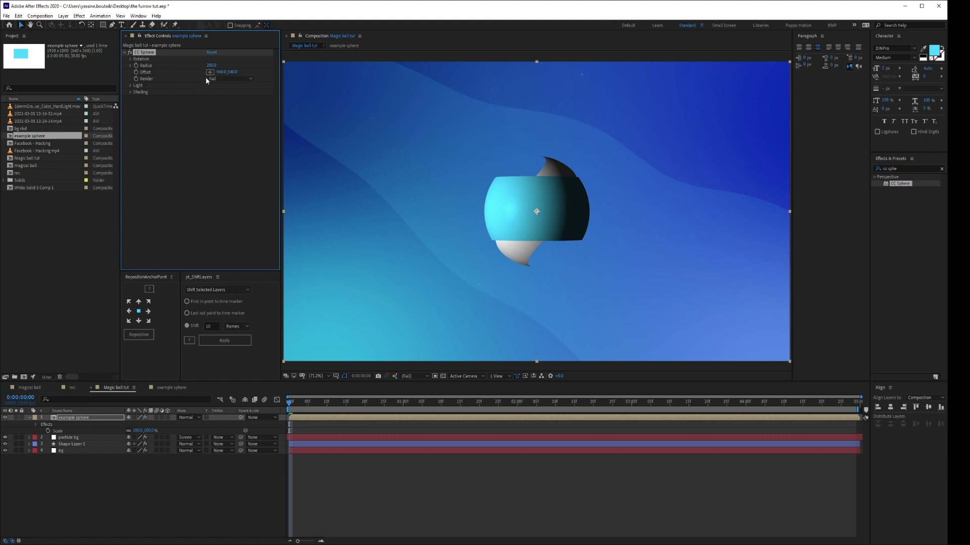
left_click(234, 79)
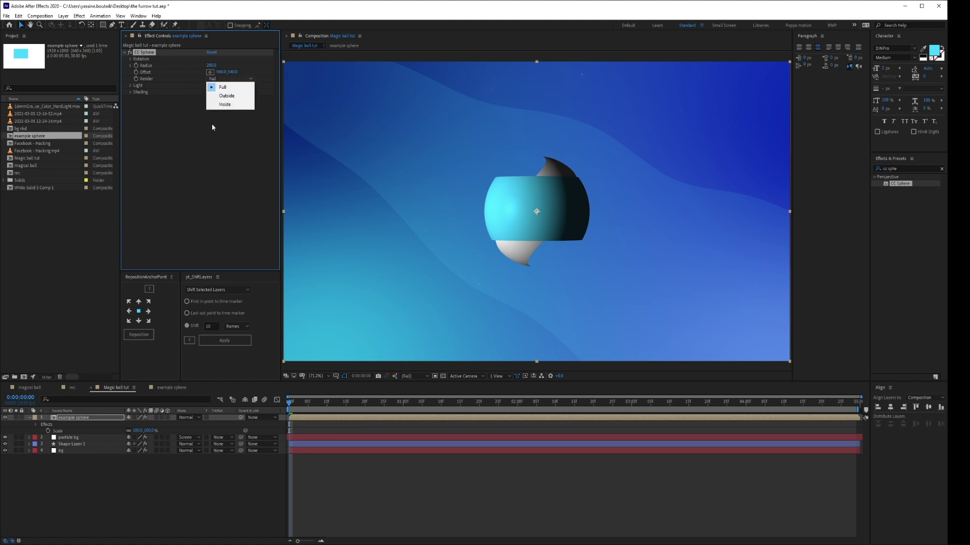
Tilt the ball by setting CC Sphere's Rotation X to about -18°
left_click(131, 59)
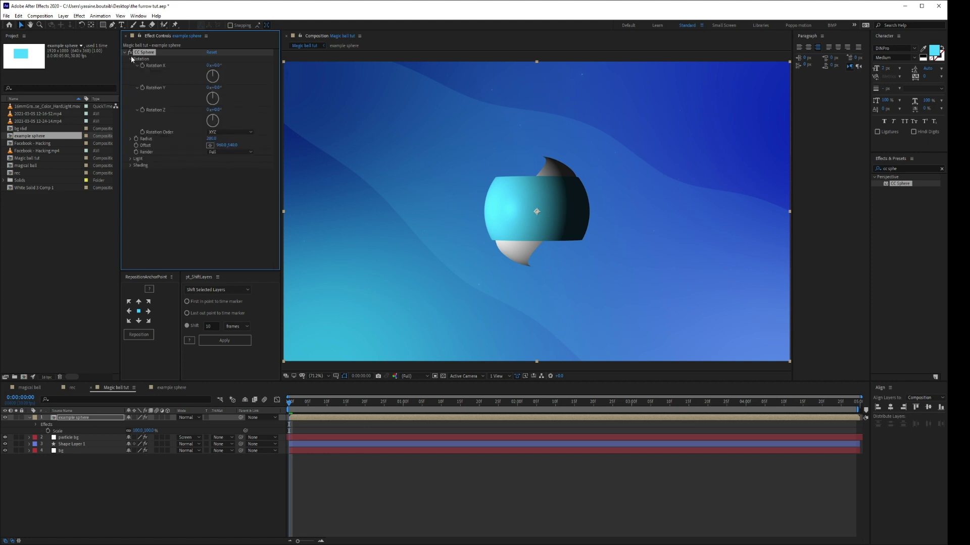
left_click_drag(215, 66, 210, 66)
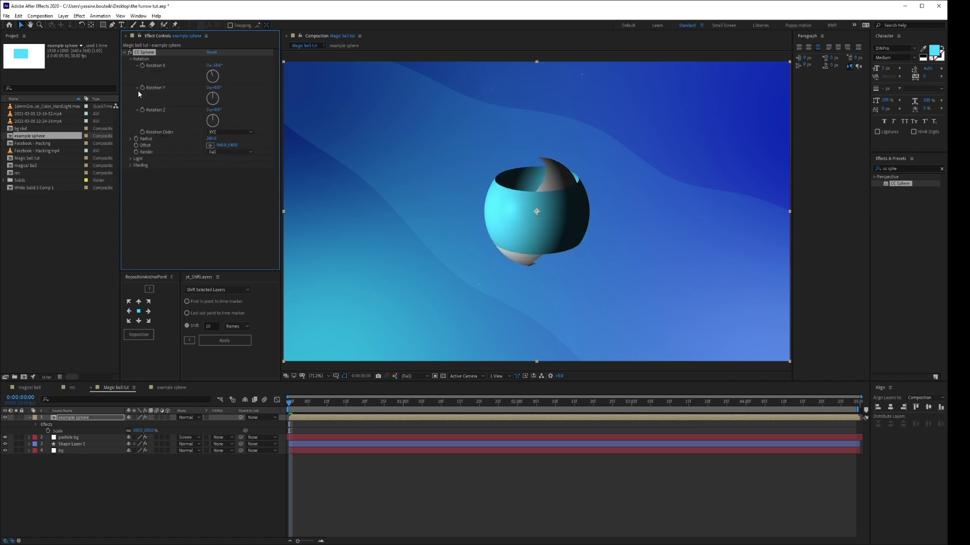
left_click(174, 146)
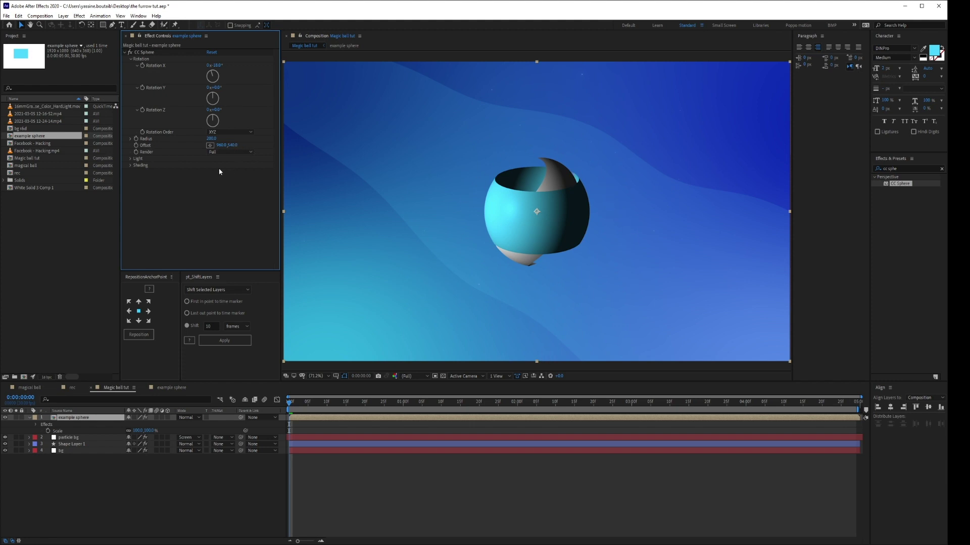
Compare CC Sphere's Inside and Outside render modes on the tilted ball, and set Render back to Full
left_click(230, 152)
left_click(228, 176)
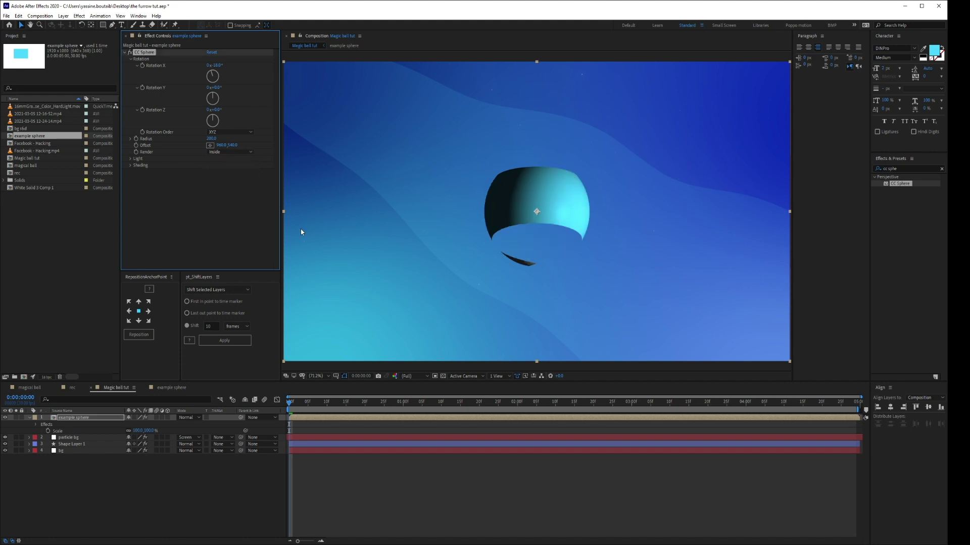
left_click(230, 152)
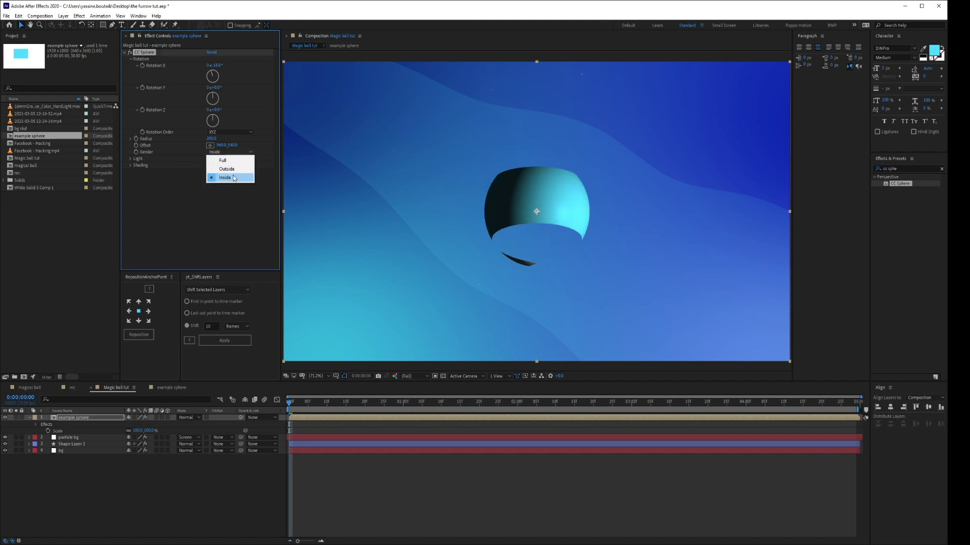
left_click(225, 168)
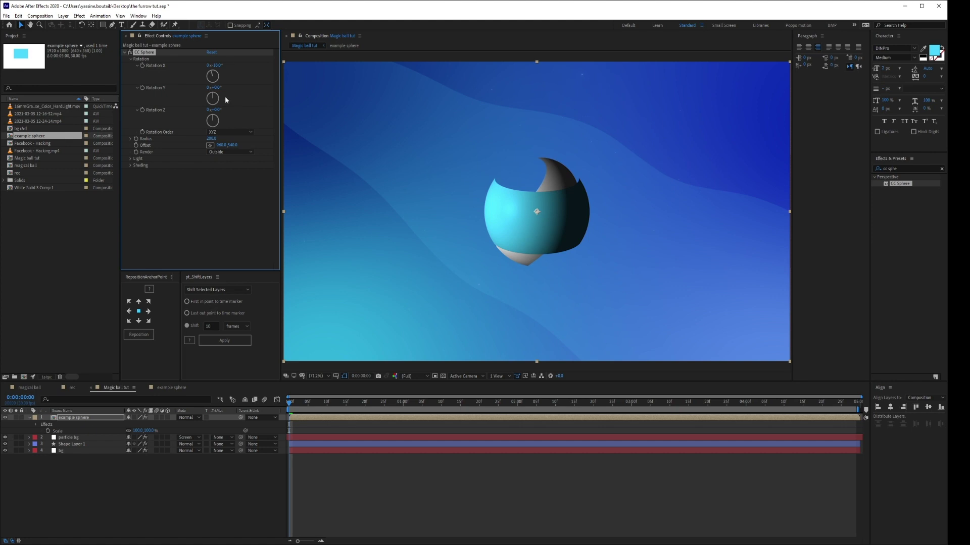
left_click(230, 152)
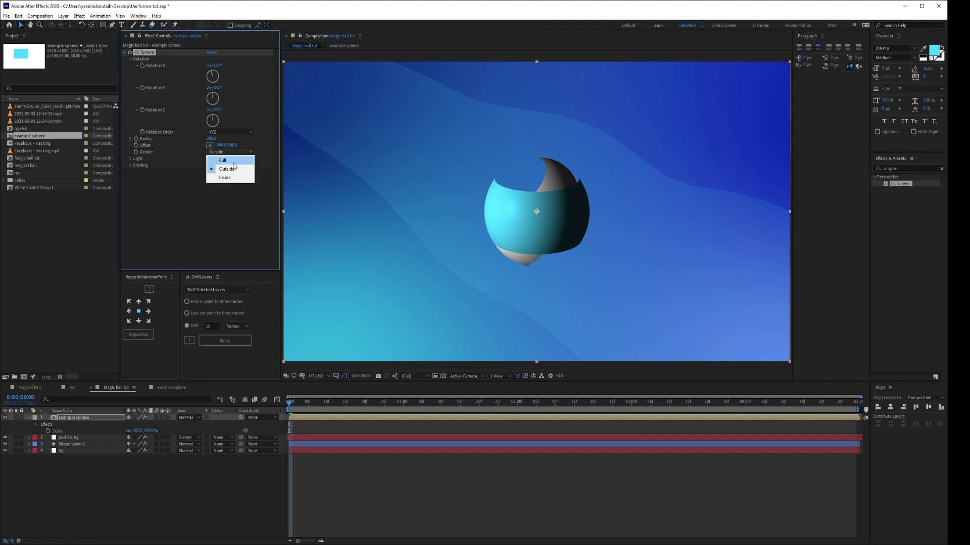
left_click(233, 161)
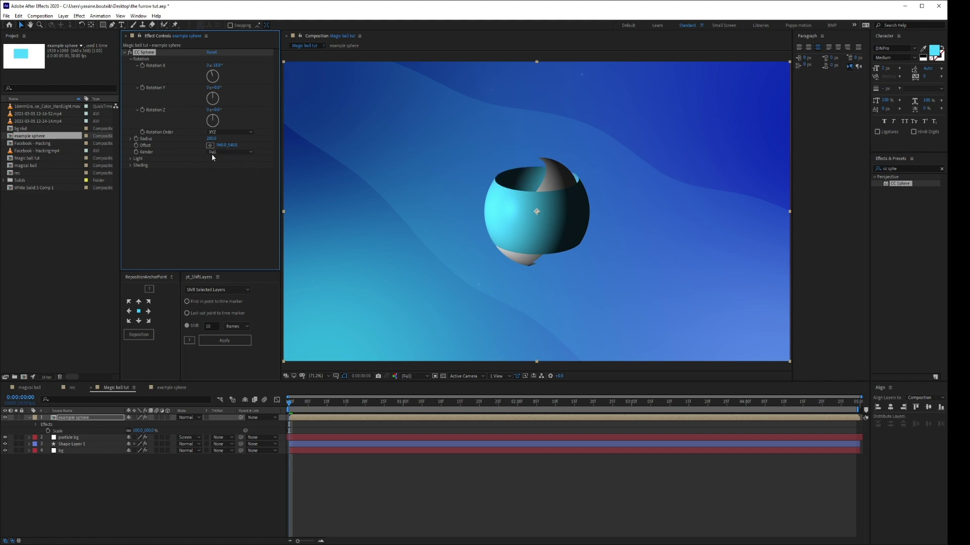
left_click(223, 151)
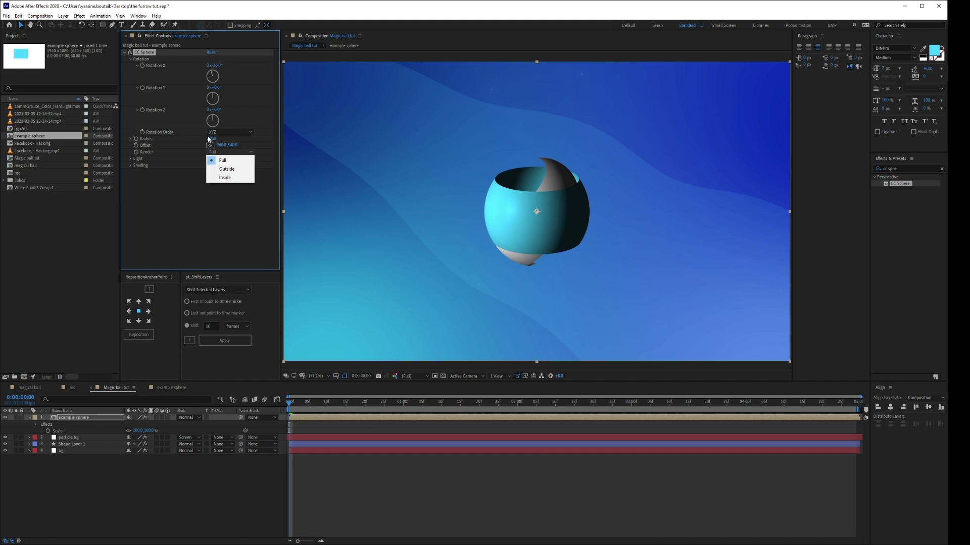
Switch CC Sphere's Render mode to Inside, and set it to Outside on the tilted ball
left_click(227, 178)
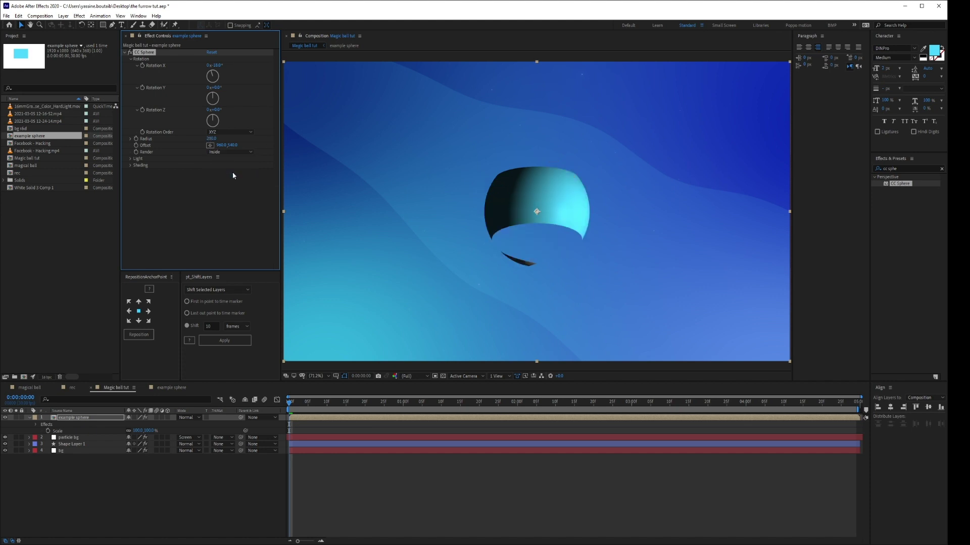
left_click(232, 151)
left_click(223, 166)
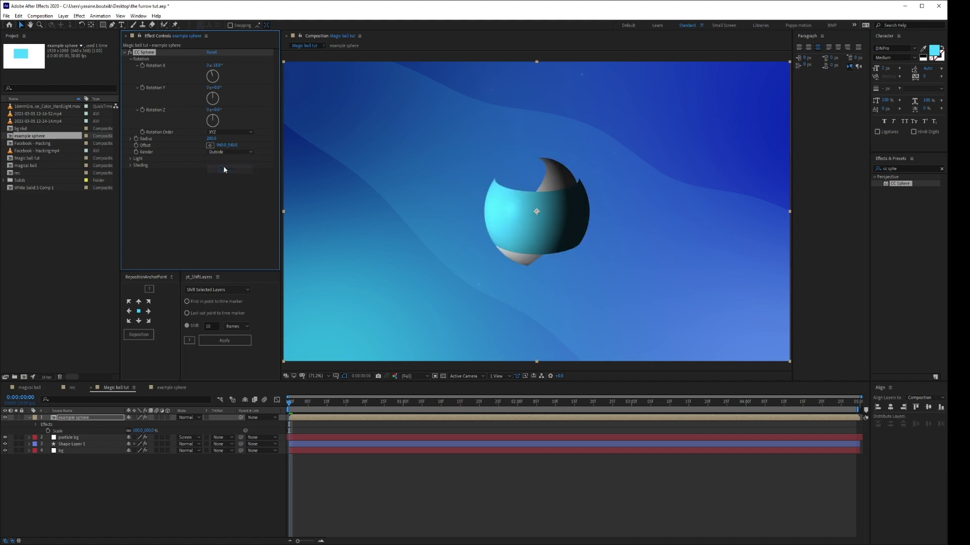
Try Render mode Full with adjusted Light settings on the ball, and undo the changes back to Outside
left_click(222, 151)
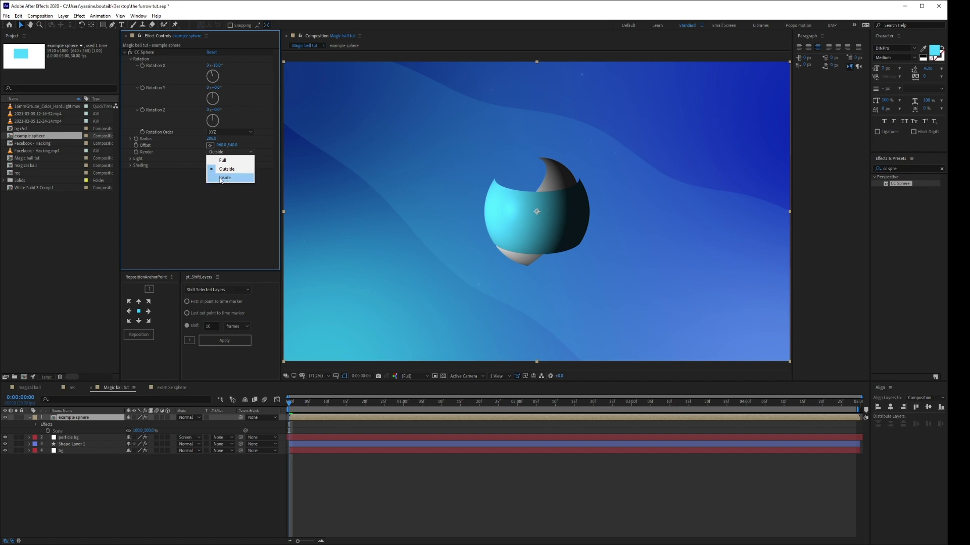
left_click(231, 161)
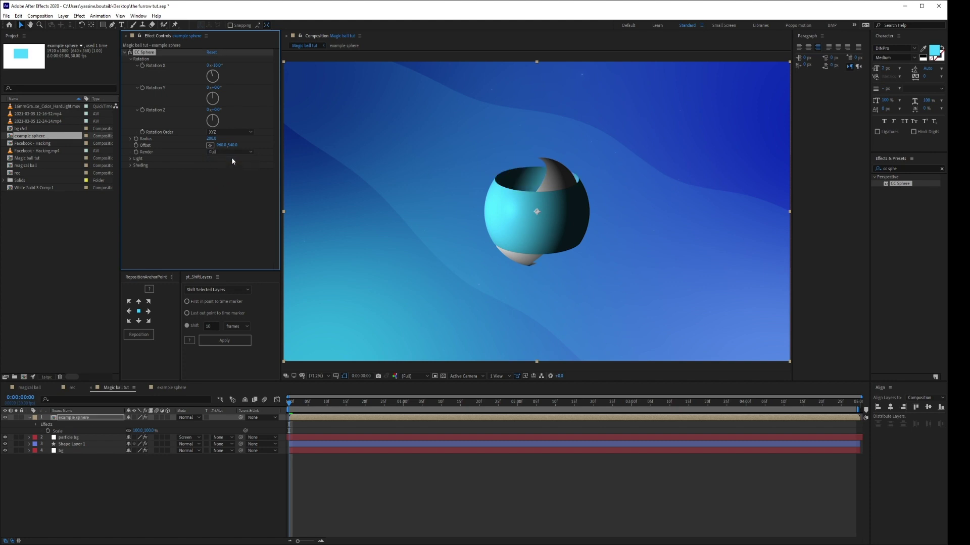
left_click(131, 159)
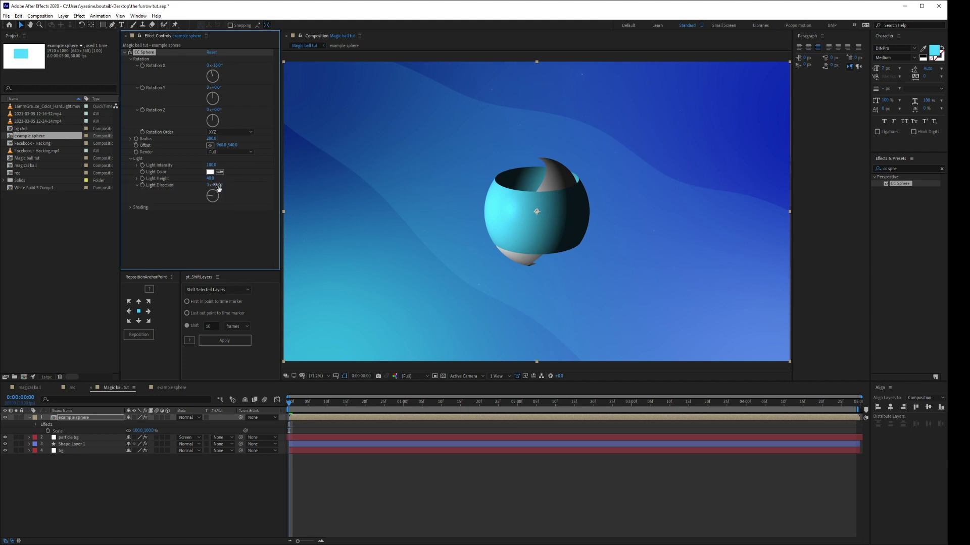
left_click_drag(210, 196, 271, 191)
left_click(218, 152)
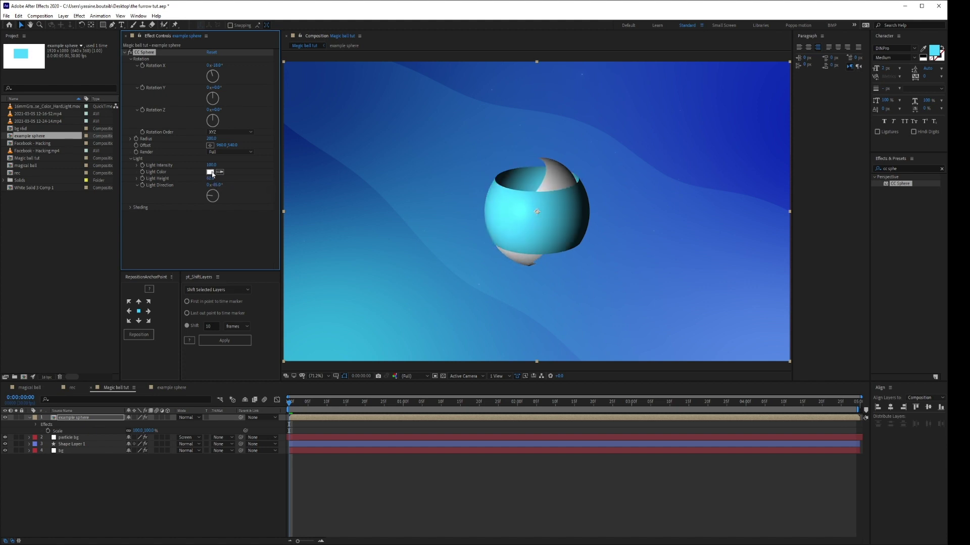
left_click(211, 171)
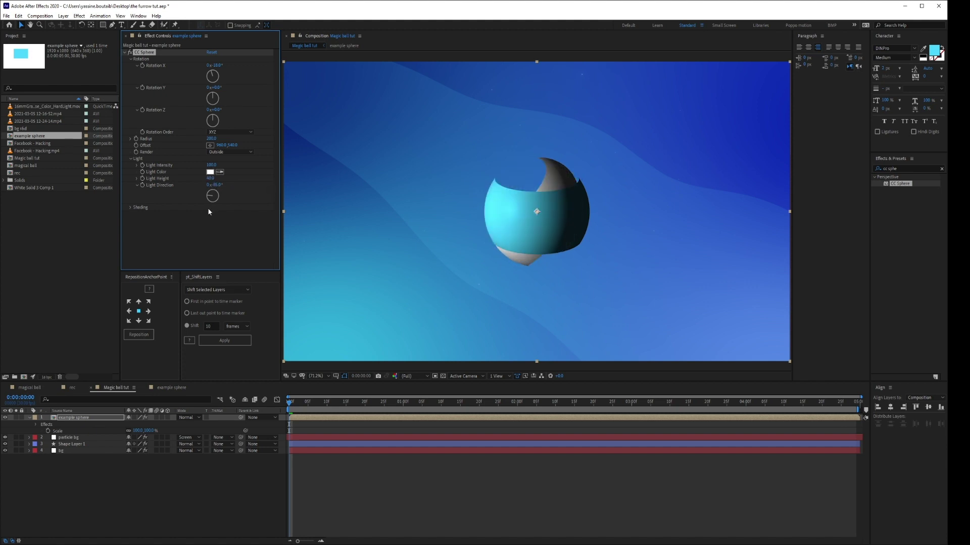
Try a red Light Color and a different Light Intensity on the ball, and discard both changes
left_click(210, 172)
left_click(151, 158)
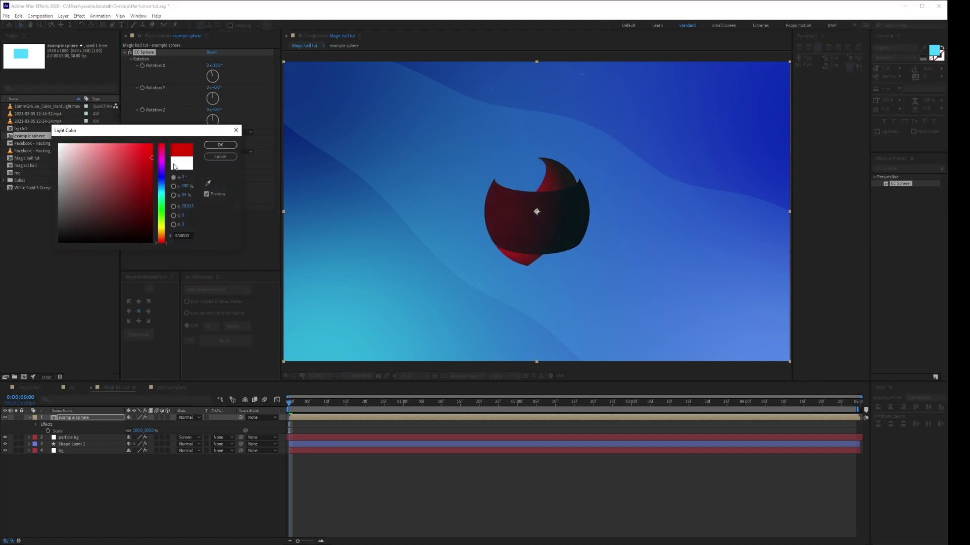
left_click(214, 159)
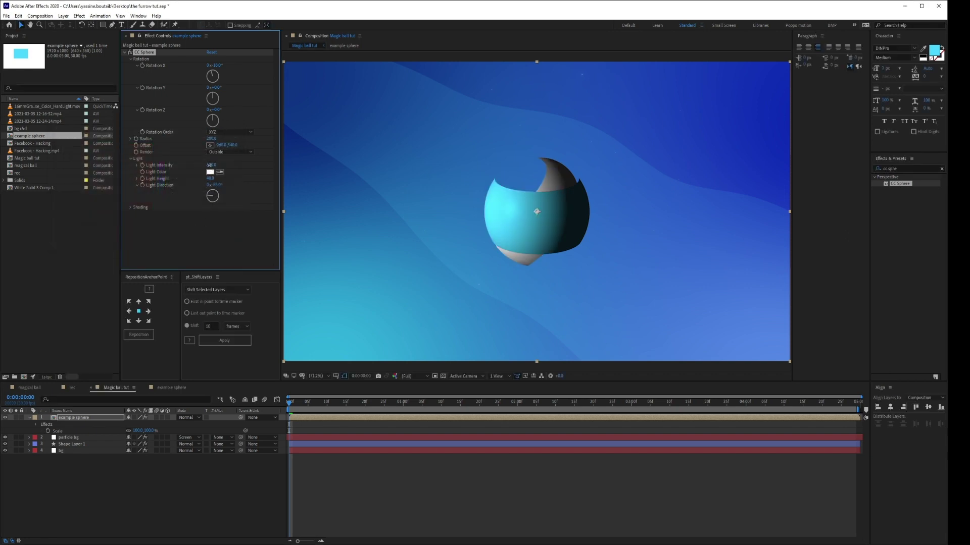
mouse_move(209, 165)
left_mouse_down()
mouse_move(139, 166)
mouse_move(225, 160)
left_mouse_up()
key("ctrl+z")
left_click(131, 158)
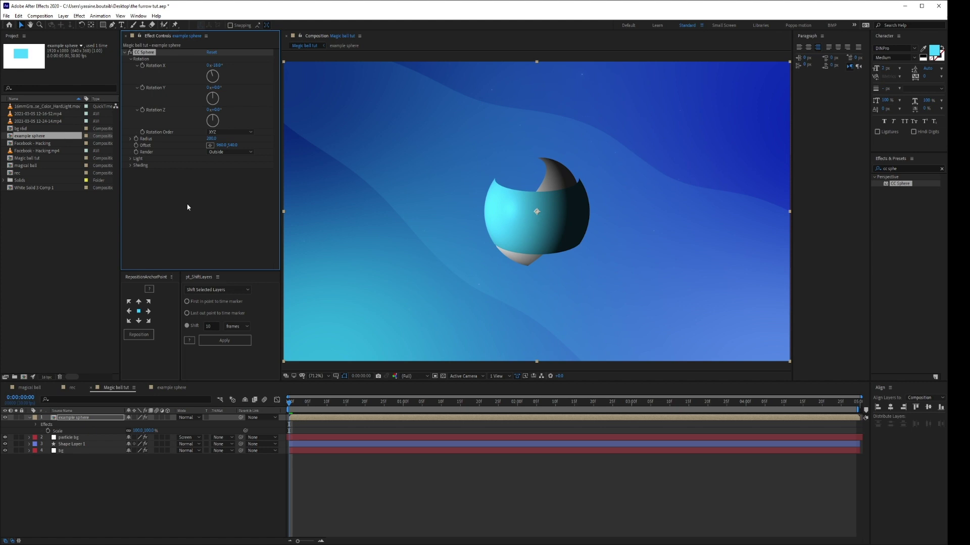
Set CC Sphere's Ambient shading to 100 on the example sphere
left_click(131, 166)
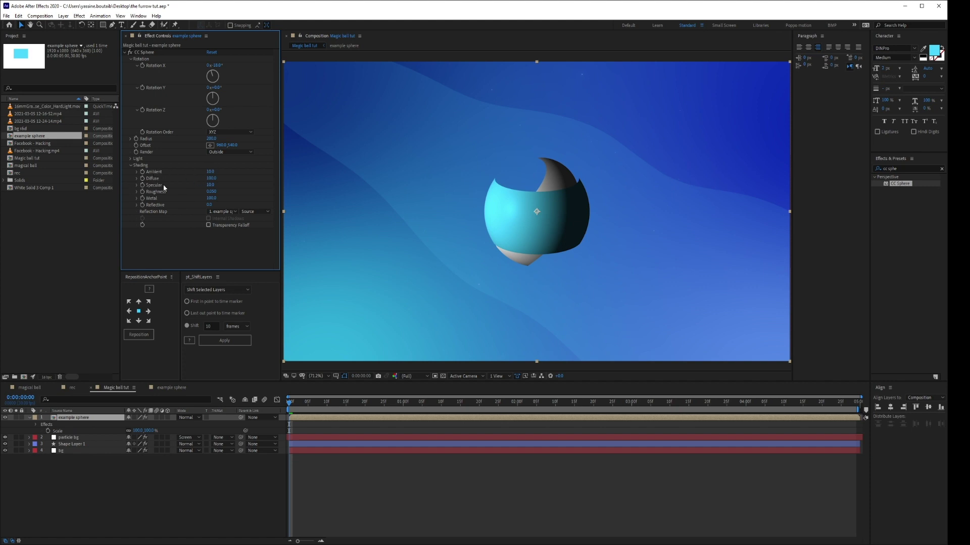
left_click_drag(210, 171, 218, 172)
left_click(211, 173)
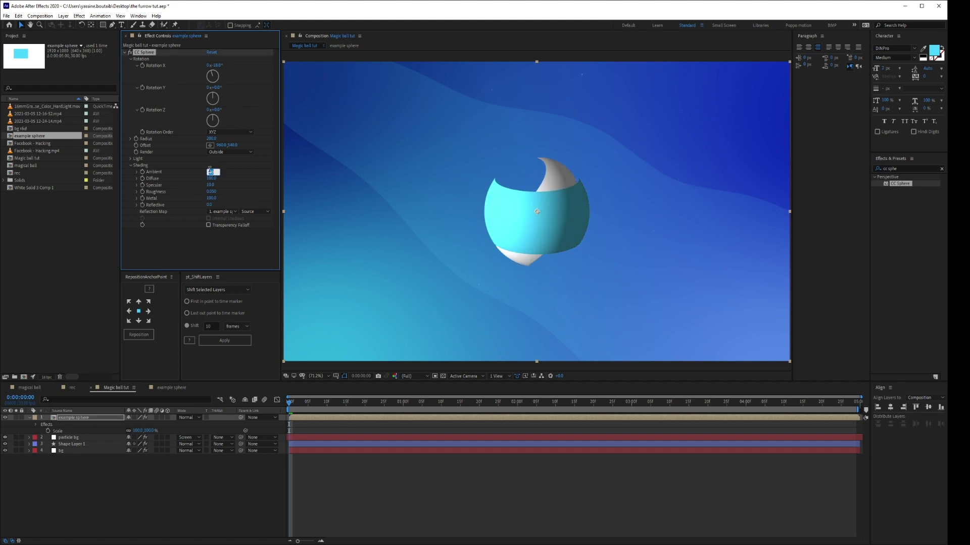
type("100")
key("Return")
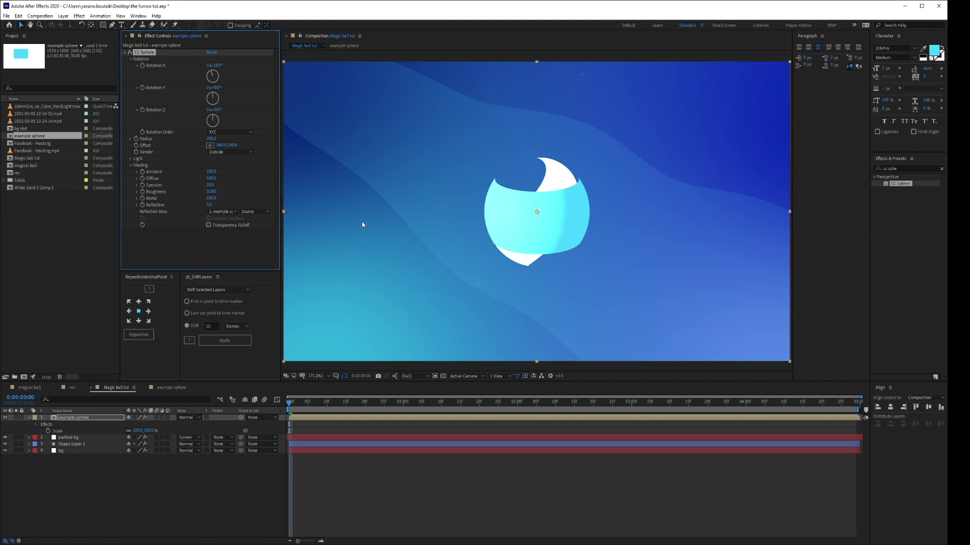
Reset Ambient to its default and bring CC Sphere's Diffuse shading down to 0
left_click(210, 178)
type("0")
key("Return")
left_click_drag(27, 179, 210, 179)
left_click(212, 172)
right_click(155, 171)
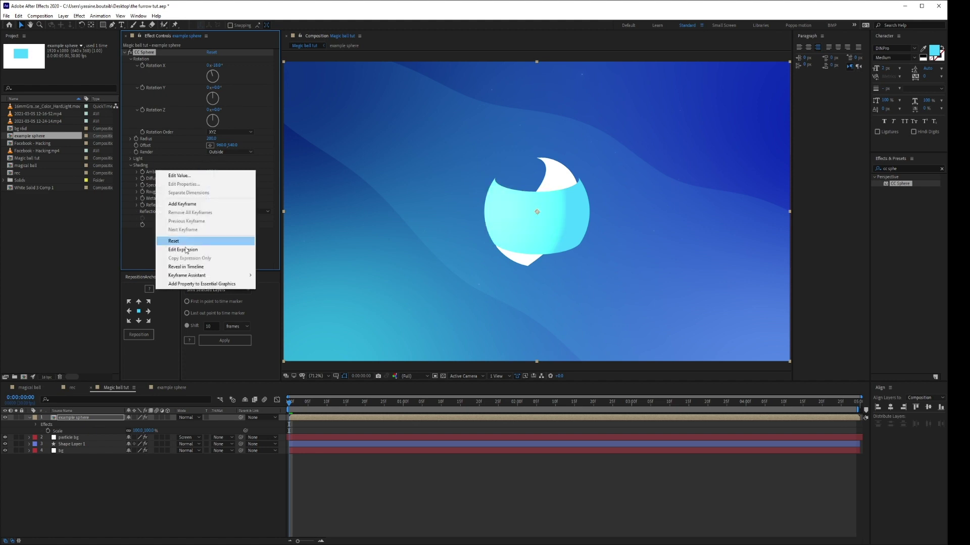
left_click(186, 241)
left_click_drag(210, 178, 149, 178)
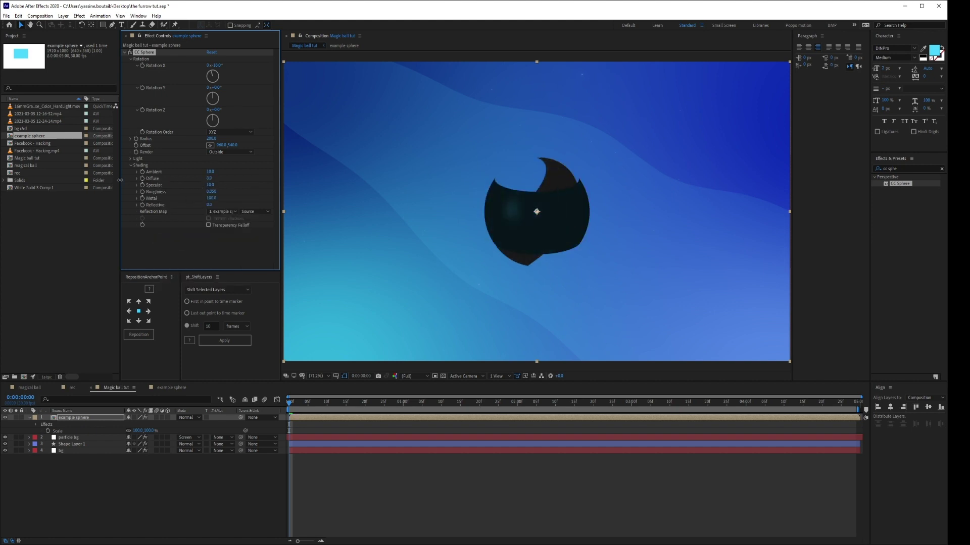
Try out lower and higher Ambient values with Diffuse at 0, and set Ambient to 100
left_click_drag(210, 172, 261, 186)
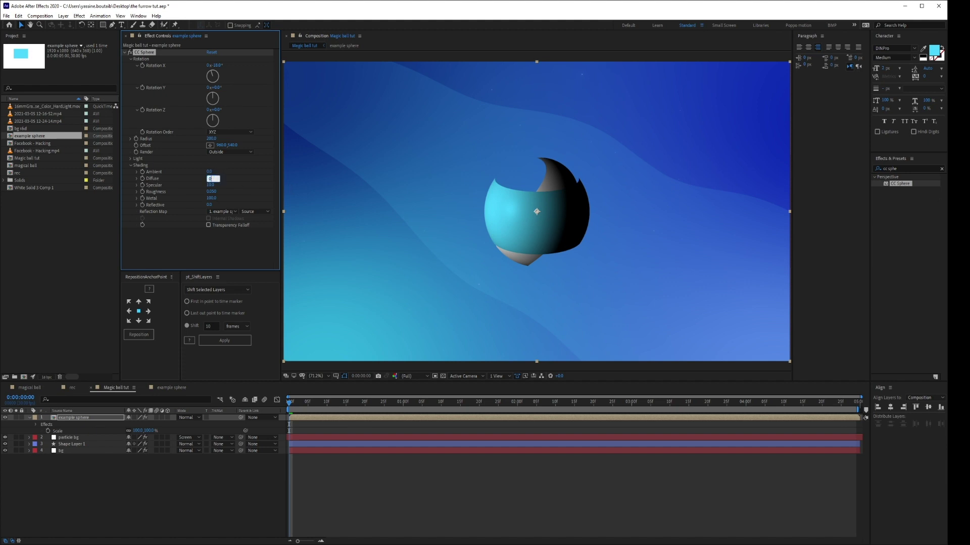
key("Return")
left_click_drag(210, 172, 249, 173)
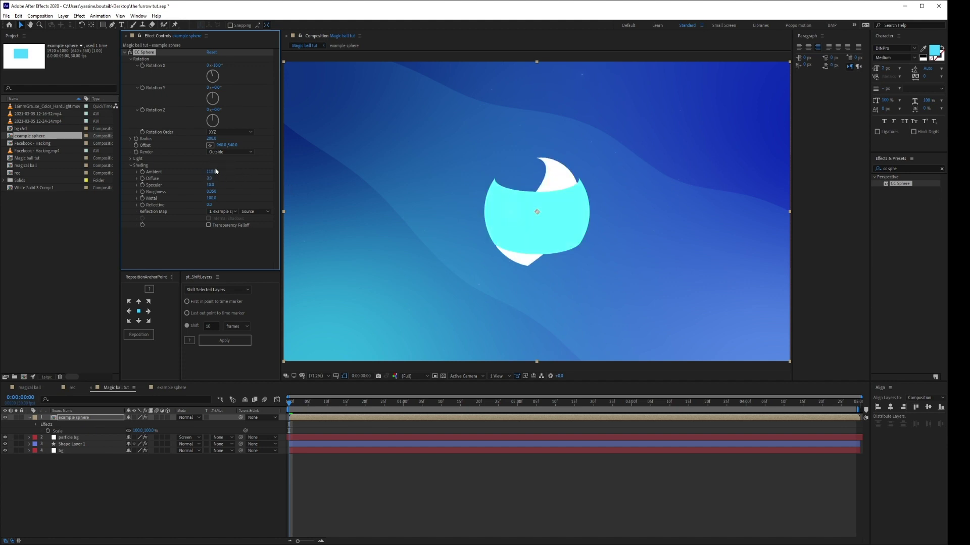
left_click(210, 172)
type("100")
key("Return")
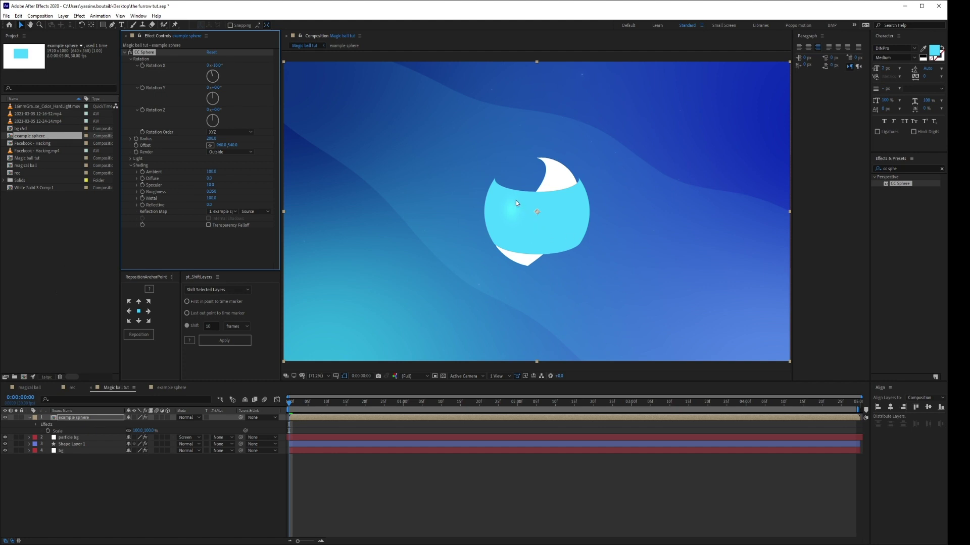
Inspect the highlight on the ball up close, and reset CC Sphere's Ambient and Diffuse shading
scroll(523, 215, "up", 3)
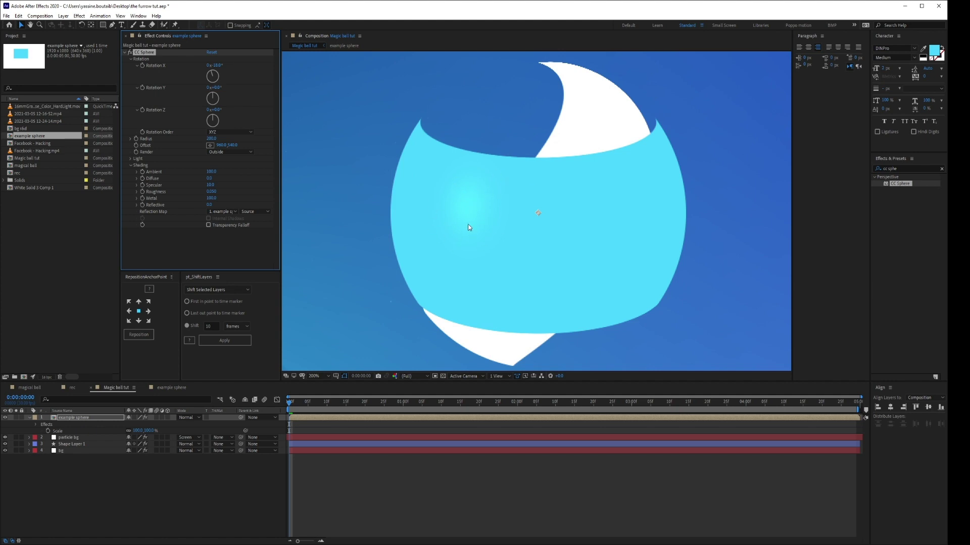
scroll(469, 222, "down", 2)
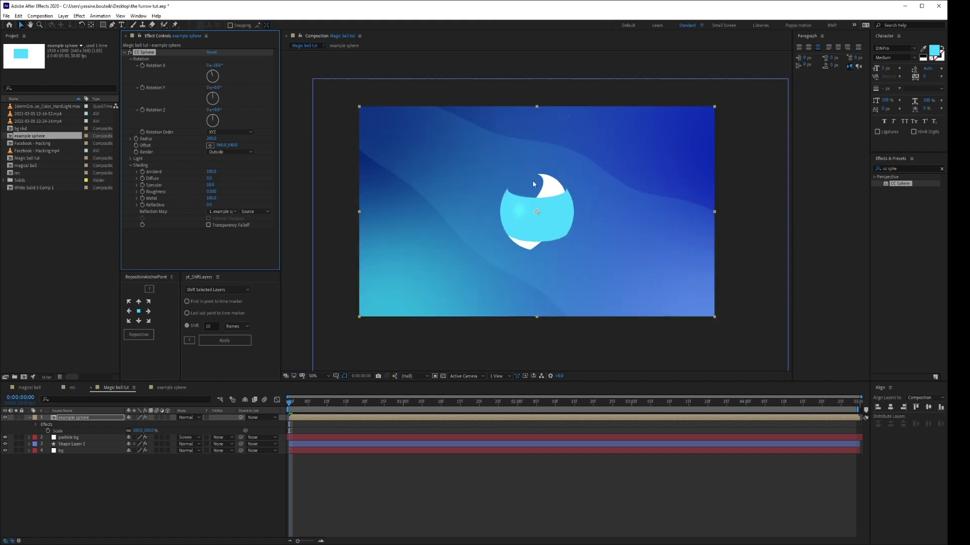
scroll(529, 215, "up", 2)
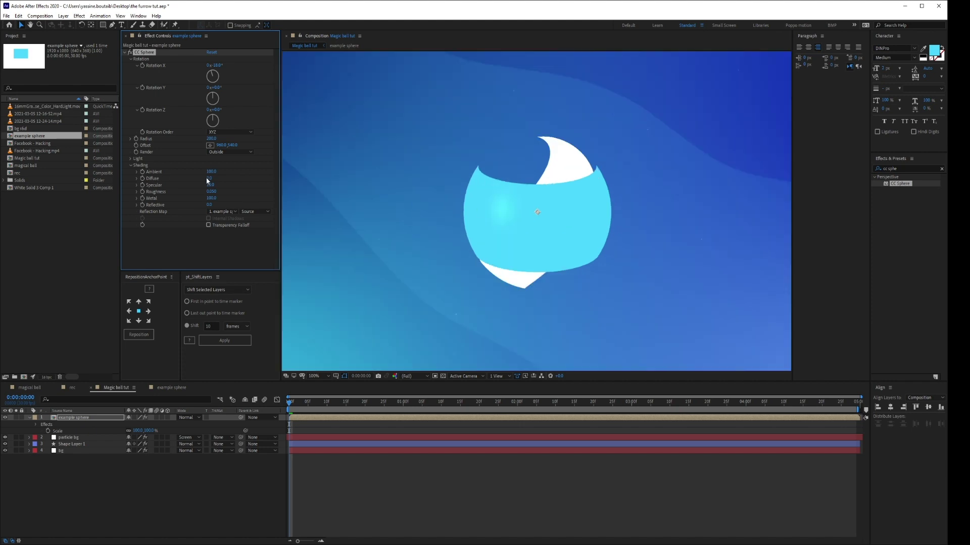
right_click(151, 171)
left_click(178, 241)
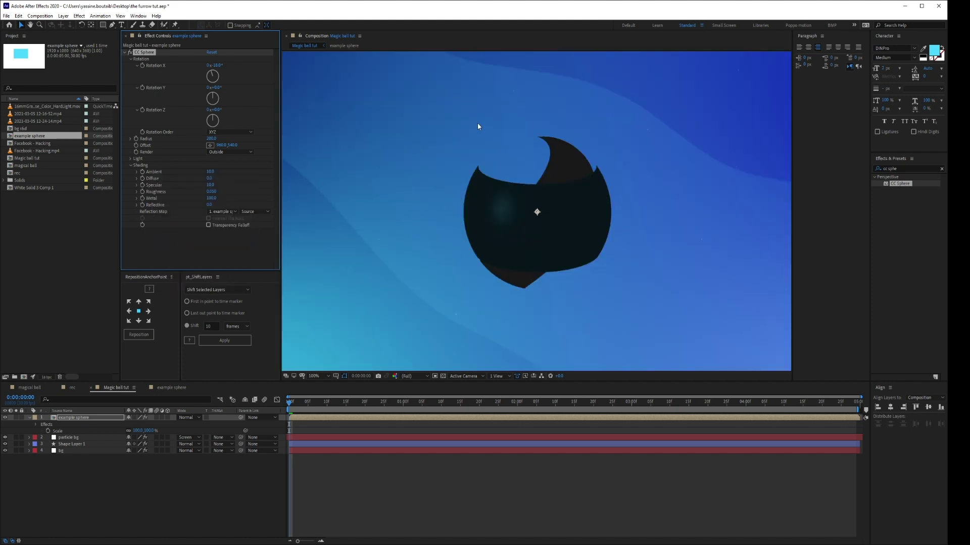
right_click(159, 179)
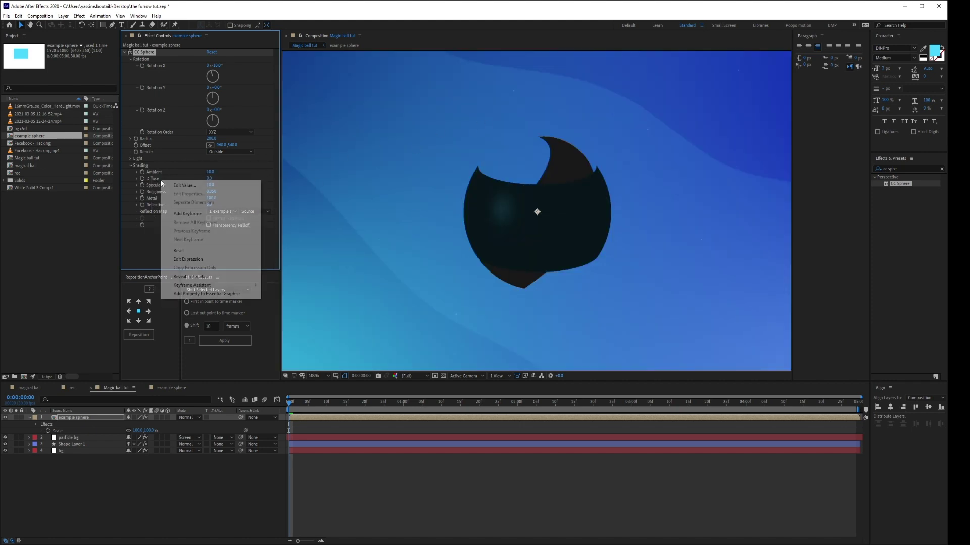
left_click(179, 251)
Raise the Specular shading to about 99 and try wider and narrower highlights with Roughness
left_click_drag(211, 178, 303, 183)
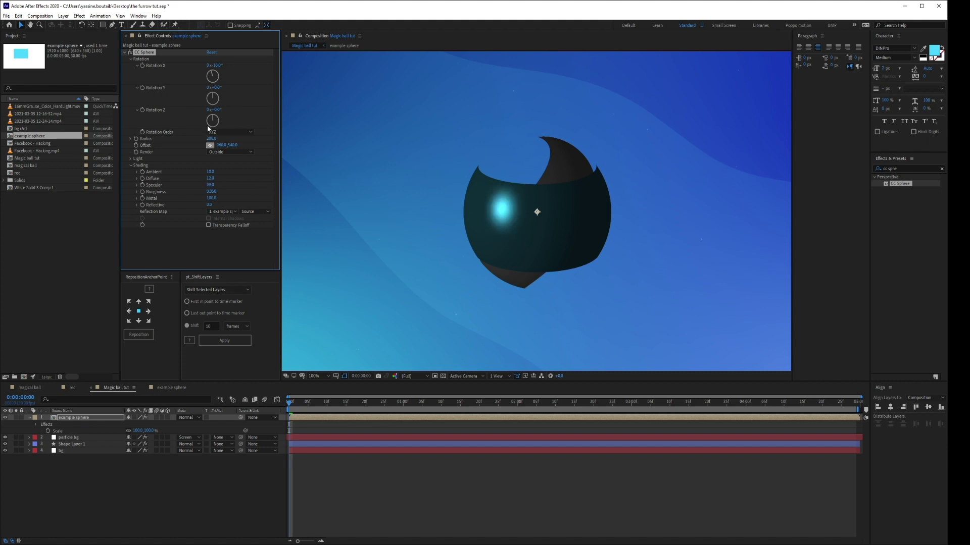
left_click(131, 158)
left_click_drag(215, 192, 296, 244)
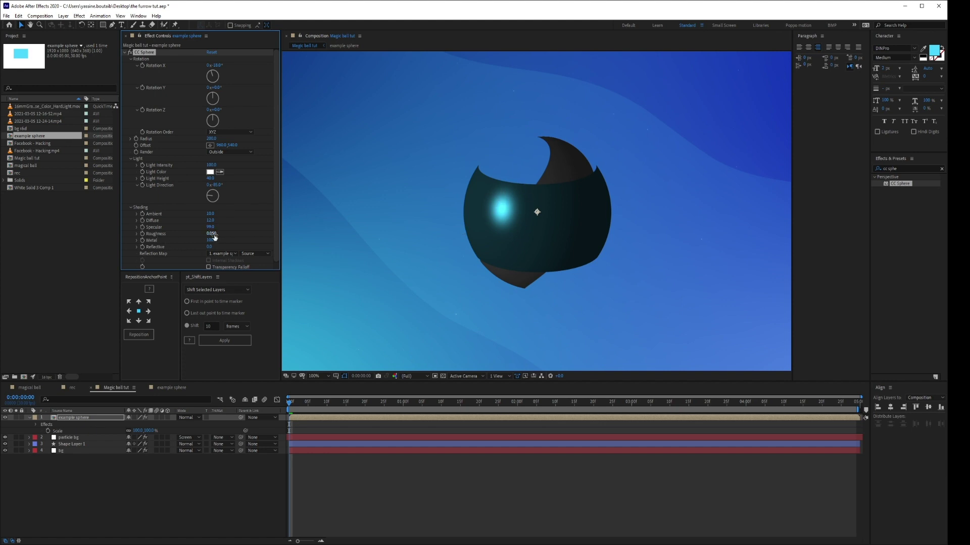
left_click_drag(211, 234, 564, 236)
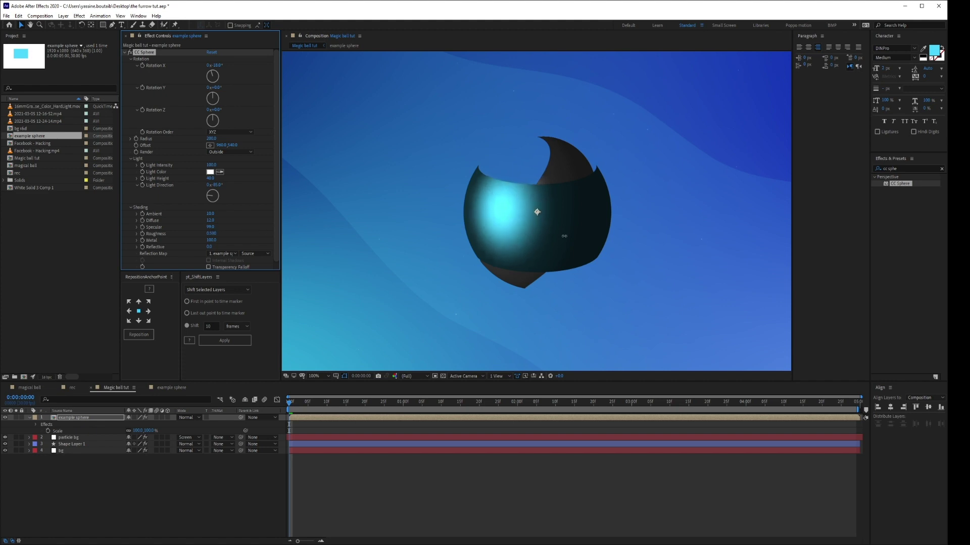
left_click_drag(688, 240, 415, 238)
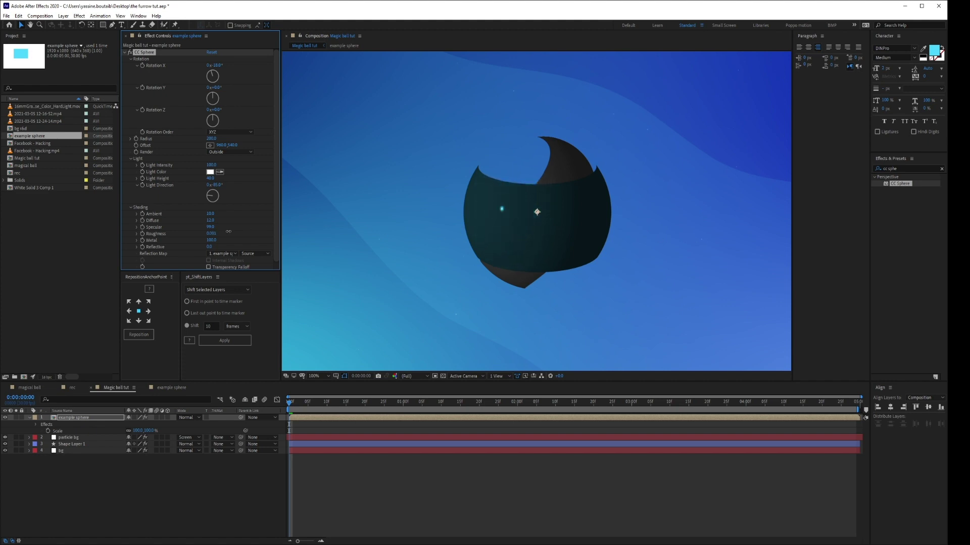
left_click_drag(229, 231, 382, 248)
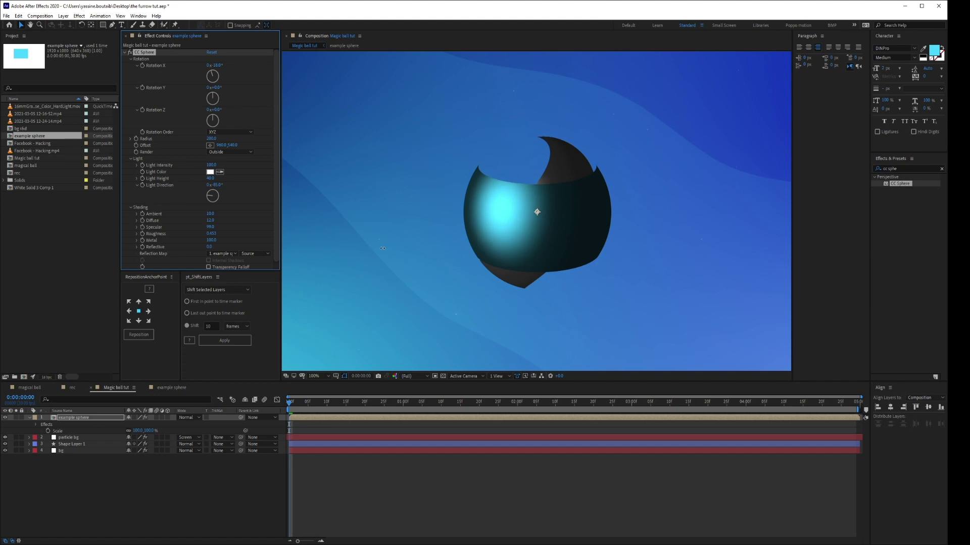
Set CC Sphere's Specular and Metal shading to 0 and Roughness to its minimum
left_click(210, 226)
type("0")
key("Tab")
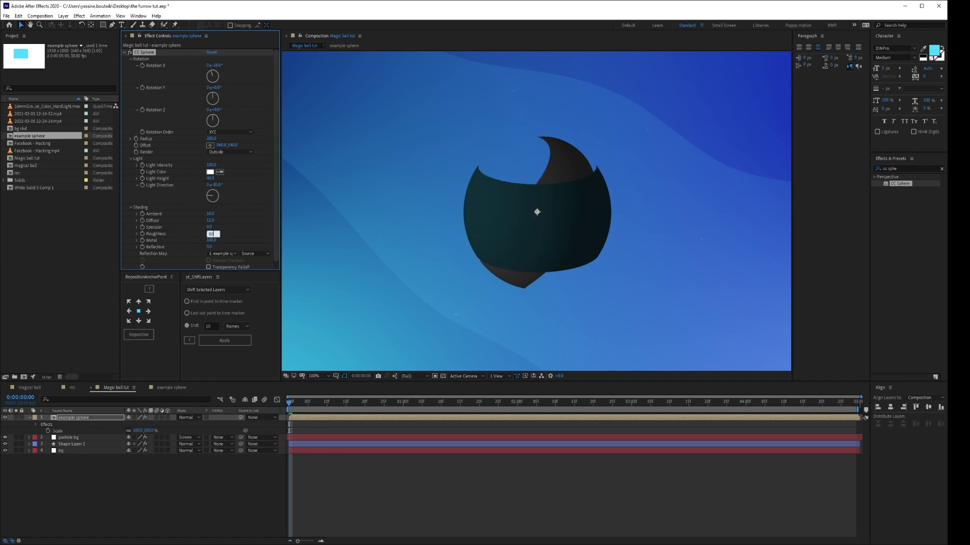
type("0")
key("Return")
left_click(210, 240)
type("0")
key("Return")
Set CC Sphere's Diffuse shading to 0 and Ambient to 100 for a flat, unshaded ball
left_click(209, 214)
type("01")
key("Tab")
type("0")
key("Return")
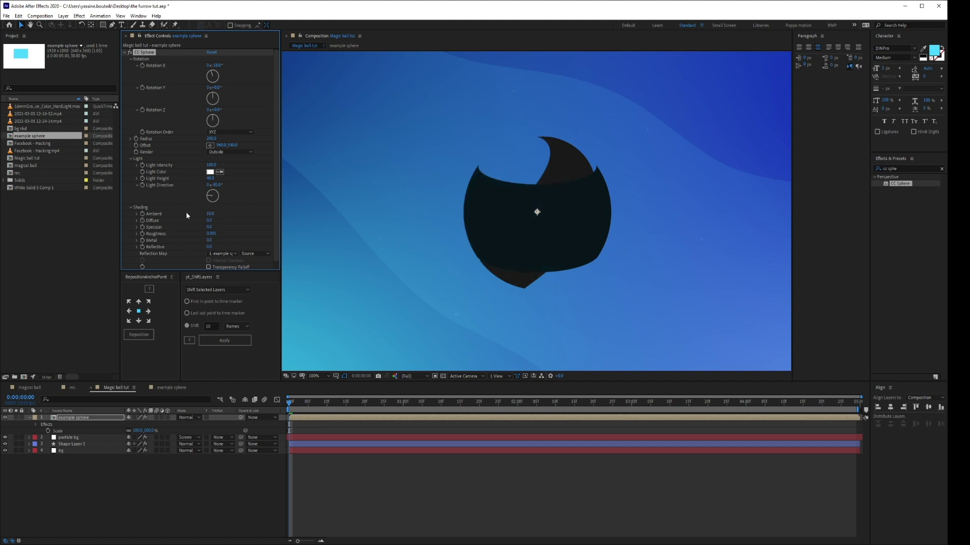
left_click(208, 214)
type("100")
key("Return")
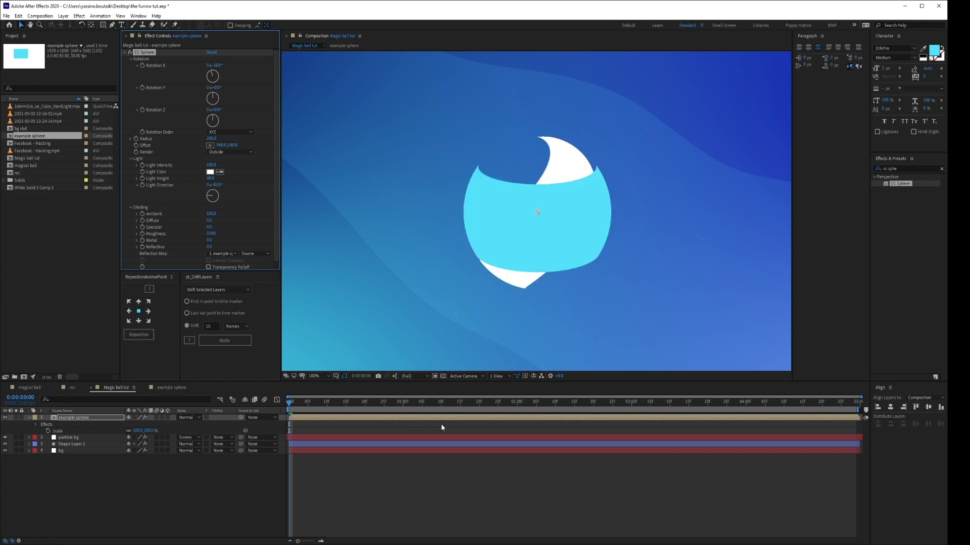
Set the sphere's Radius to 120, and collapse CC Sphere's Rotation, Light and Shading groups
left_click(127, 505)
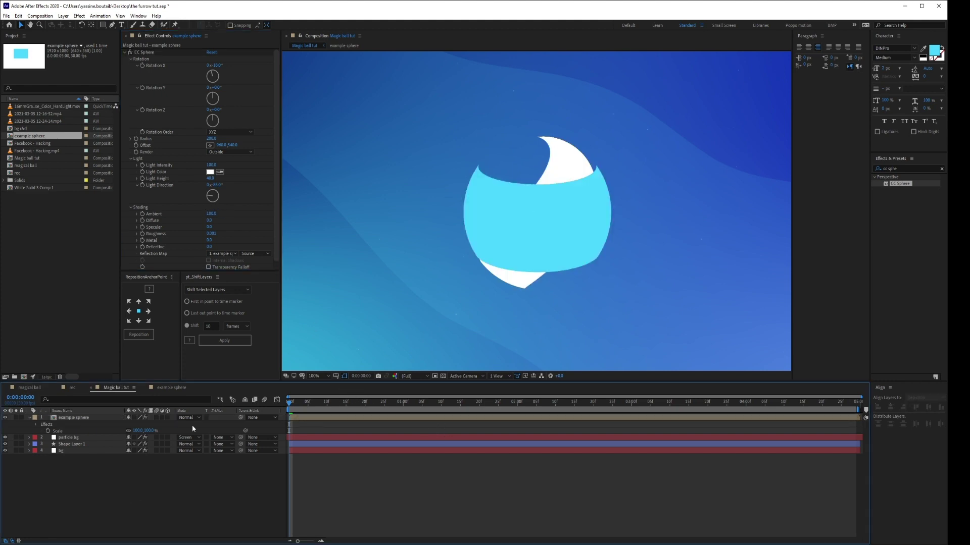
scroll(469, 276, "down", 1)
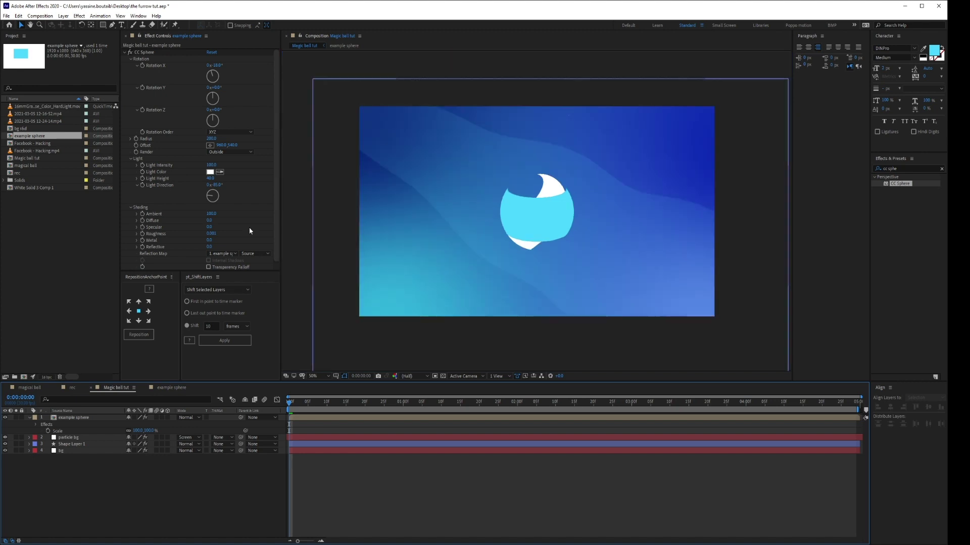
left_click(211, 138)
type("120")
key("Return")
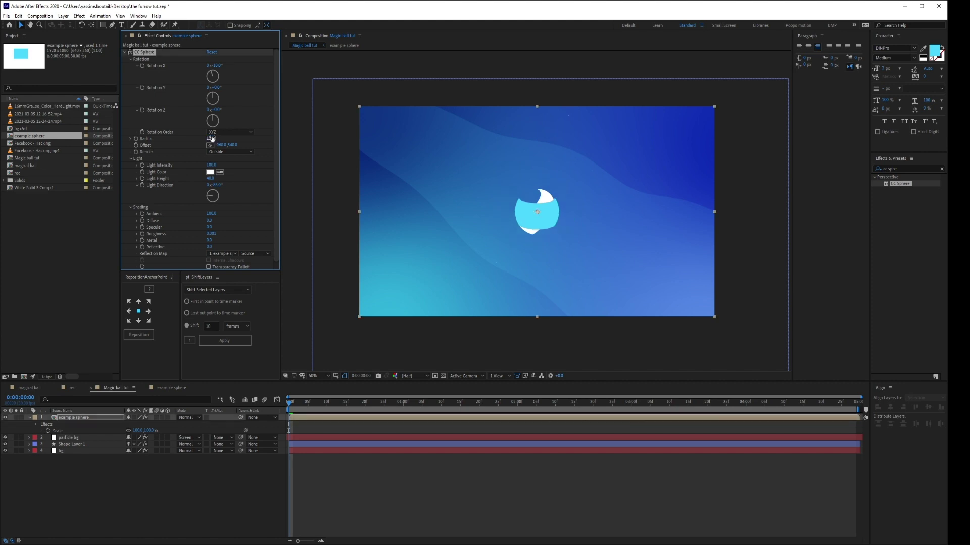
left_click(130, 158)
left_click(131, 166)
left_click(131, 59)
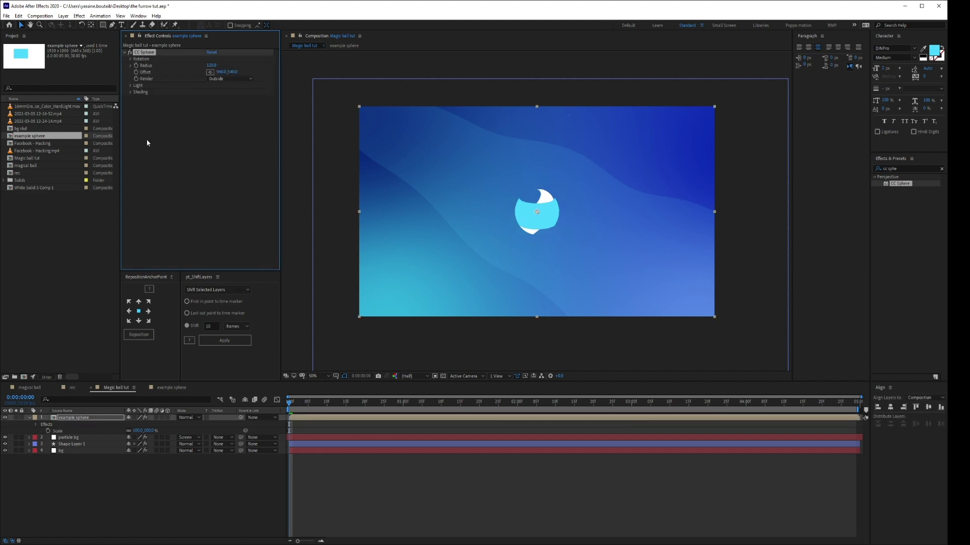
Start keyframing CC Sphere's Offset on the example sphere layer at the first frame, and reveal the layer's keyframes
left_click(341, 469)
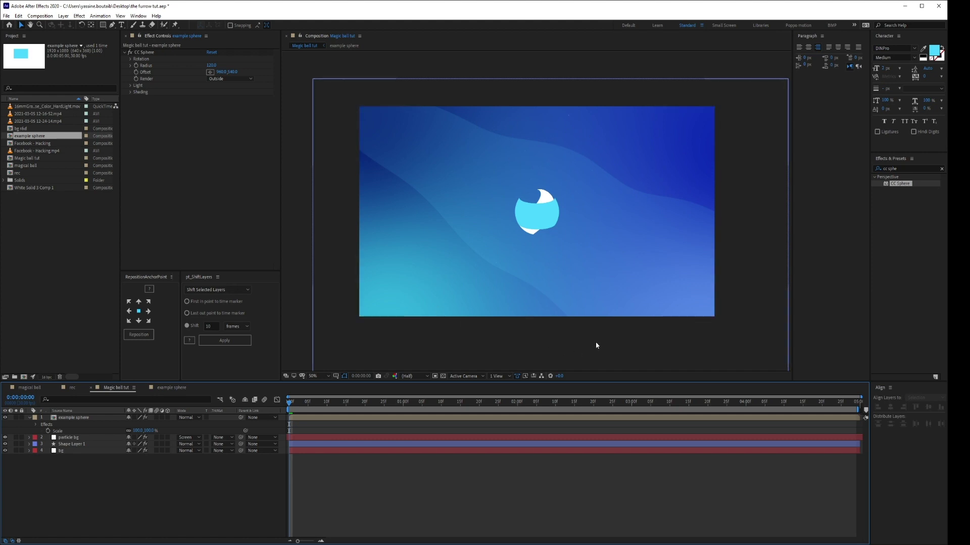
left_click(65, 417)
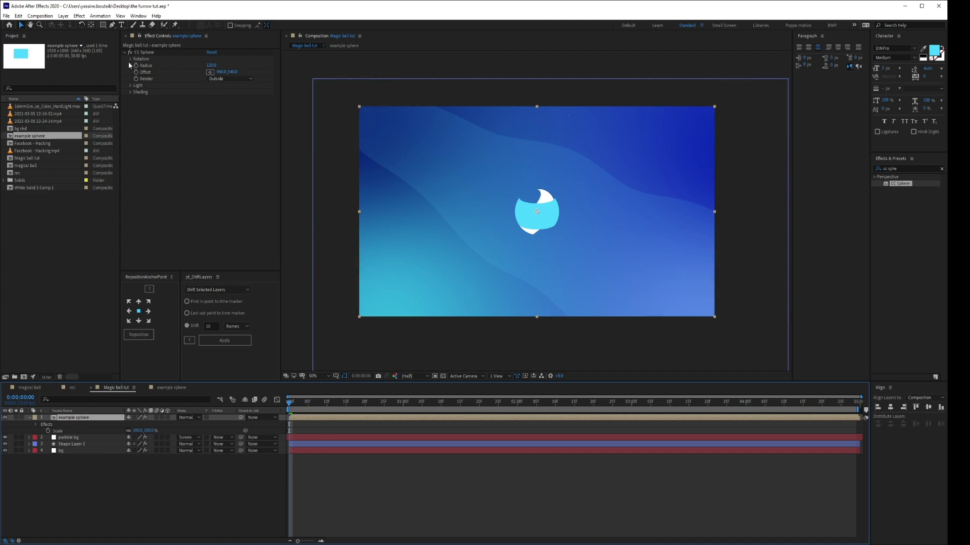
left_click(202, 78)
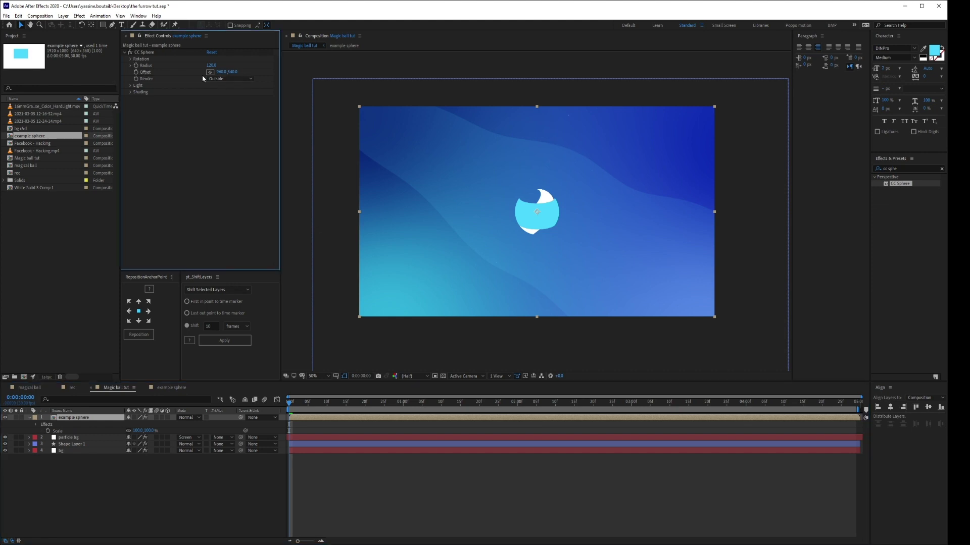
left_click(137, 71)
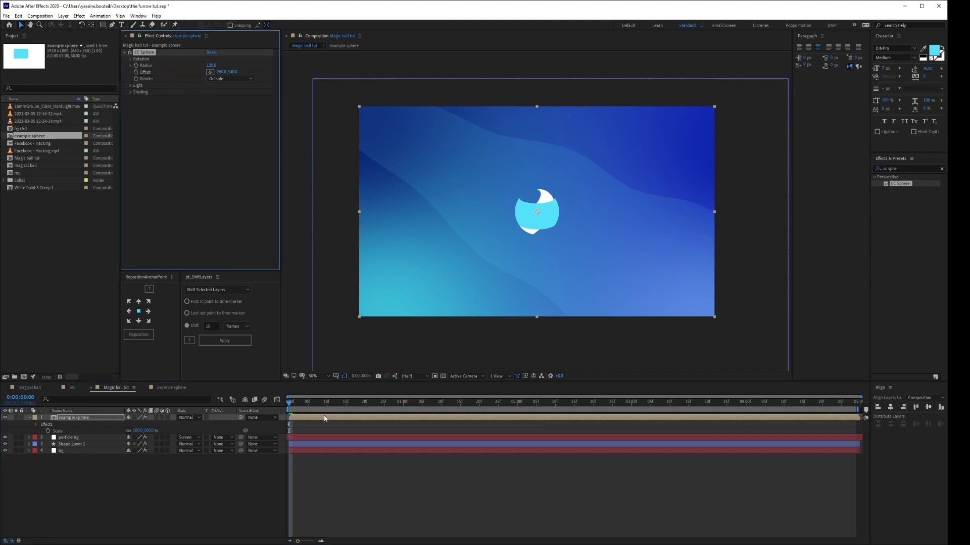
key("u")
At frame 10, set the ball's Offset down and left of the composition centre, to about 700, 665
left_click_drag(296, 402, 327, 403)
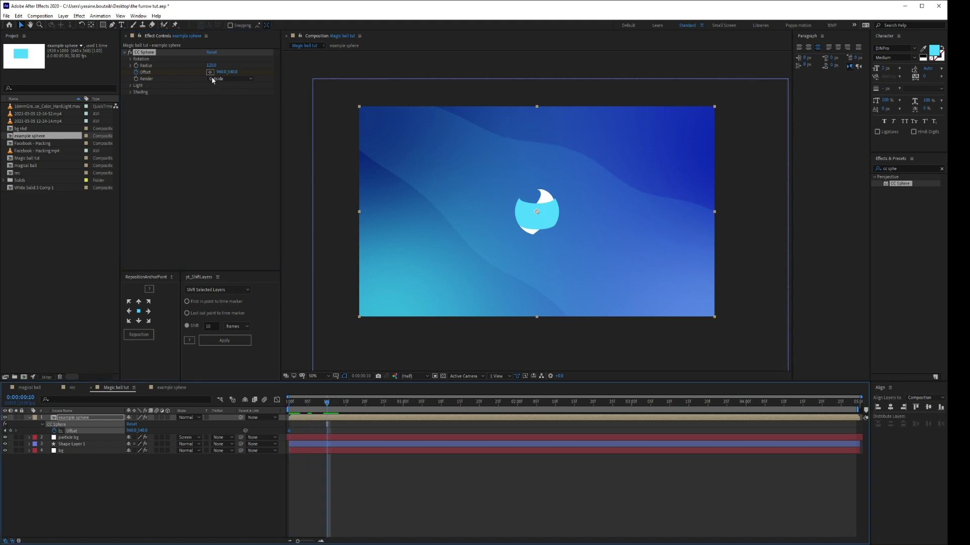
left_click_drag(221, 73, 169, 74)
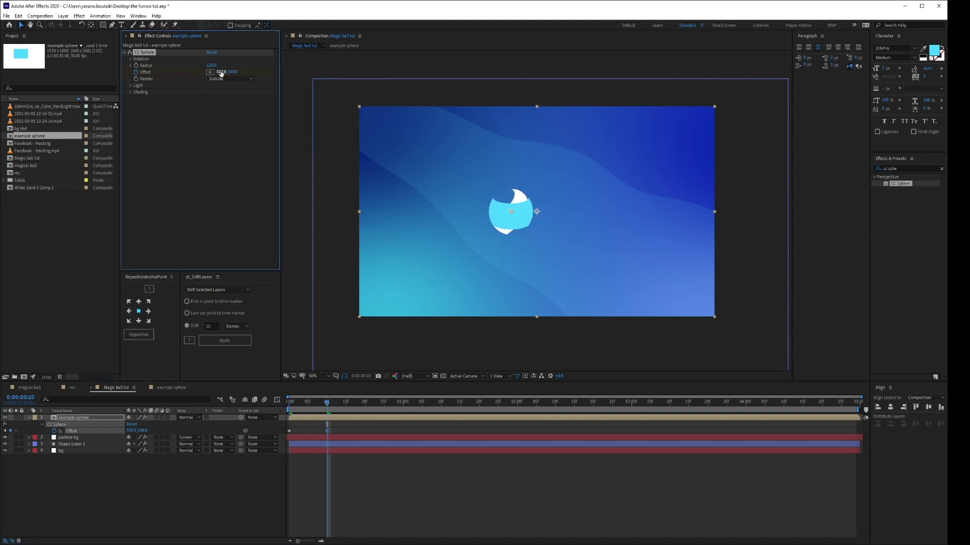
left_click_drag(233, 72, 266, 72)
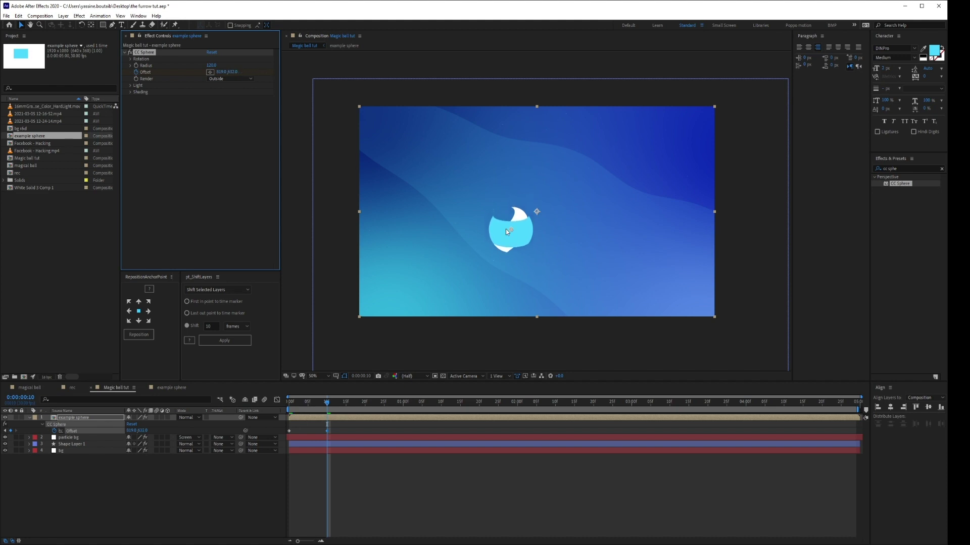
left_click_drag(512, 232, 491, 230)
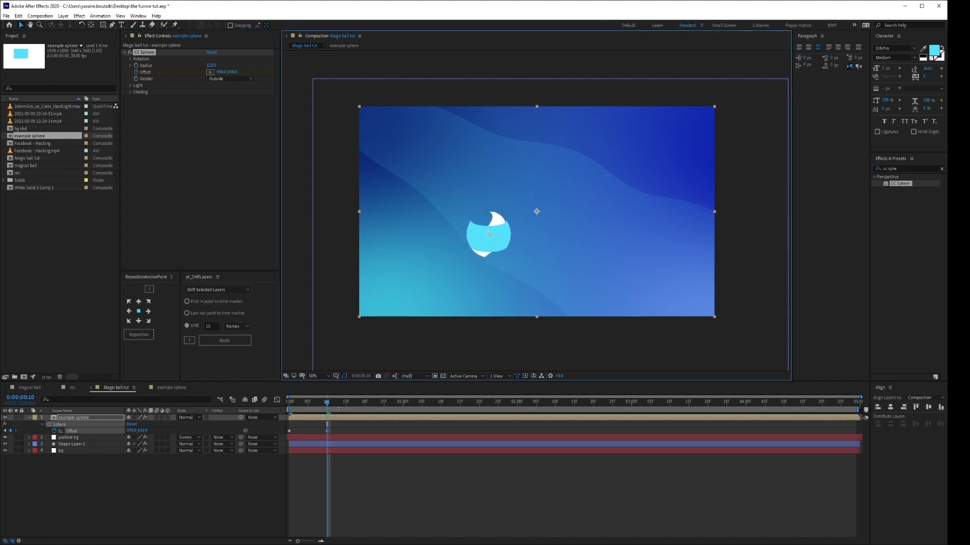
Place the ball near the composition's upper centre at the first frame and near its lower centre at 1 second
left_click_drag(327, 403, 288, 403)
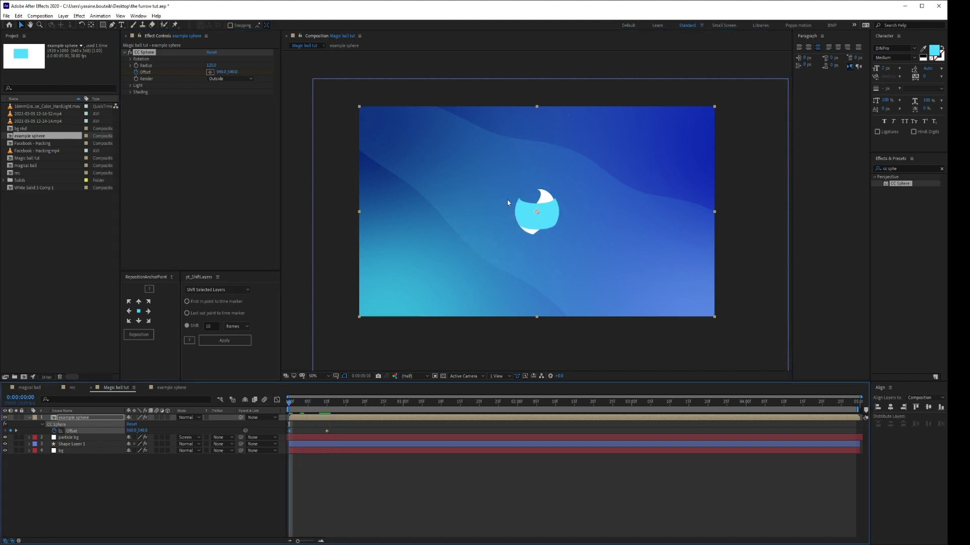
left_click_drag(537, 213, 541, 153)
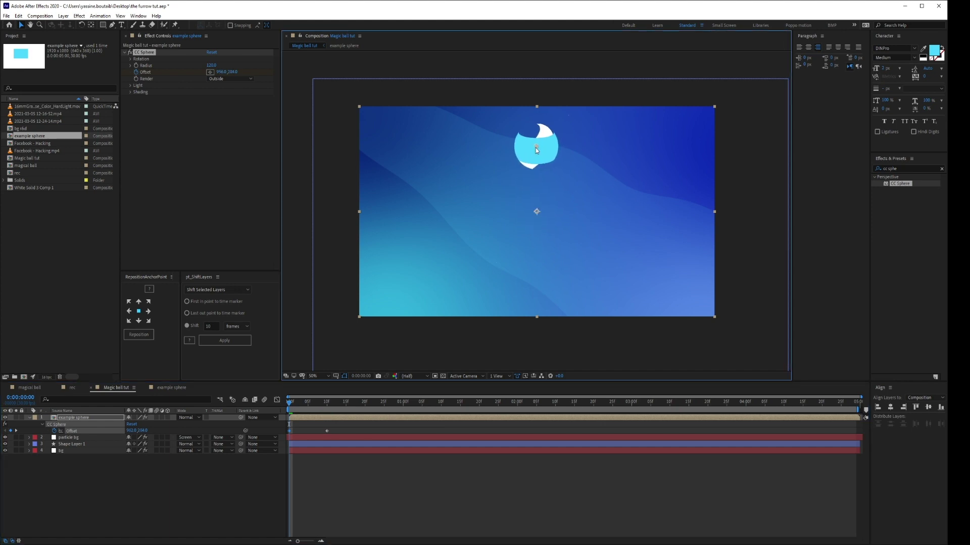
left_click(326, 403)
left_click_drag(490, 235, 535, 287)
left_click(403, 402)
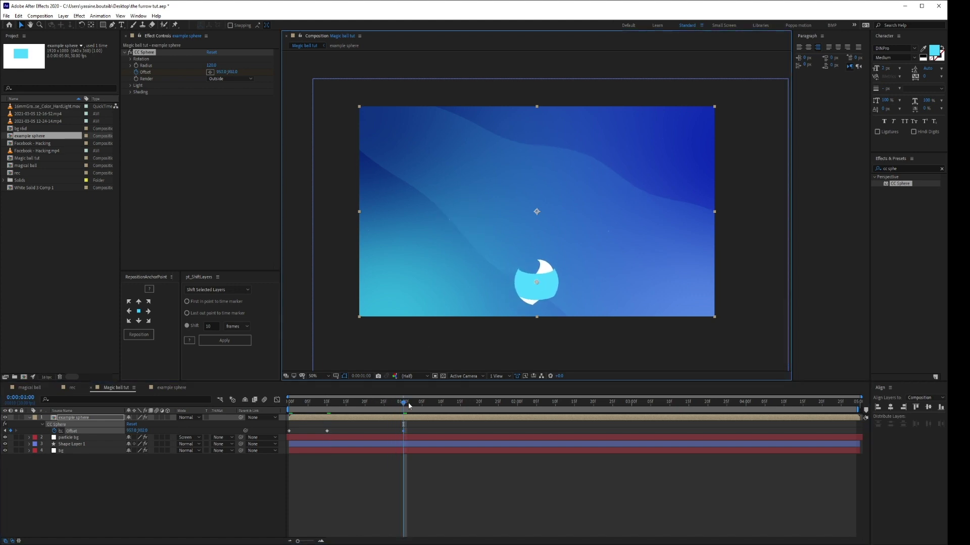
Keyframe the ball right of centre at 0:00:01:20, and copy the first Offset keyframe to 0:00:02:14
key("space")
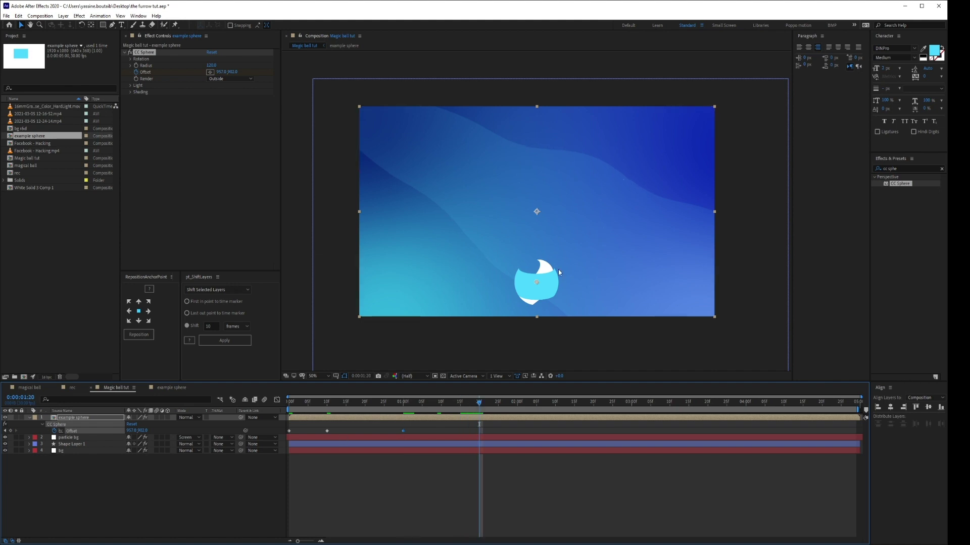
left_click_drag(538, 284, 620, 213)
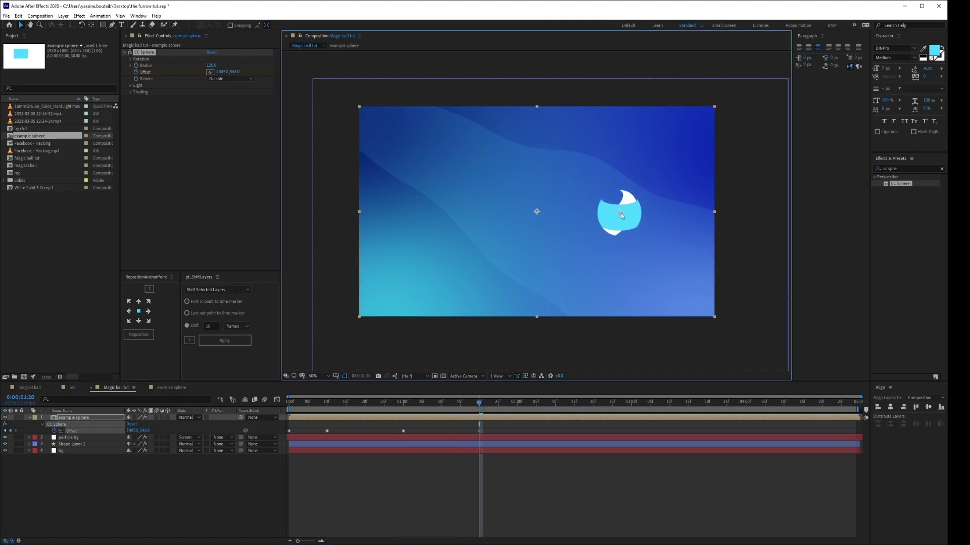
key("space")
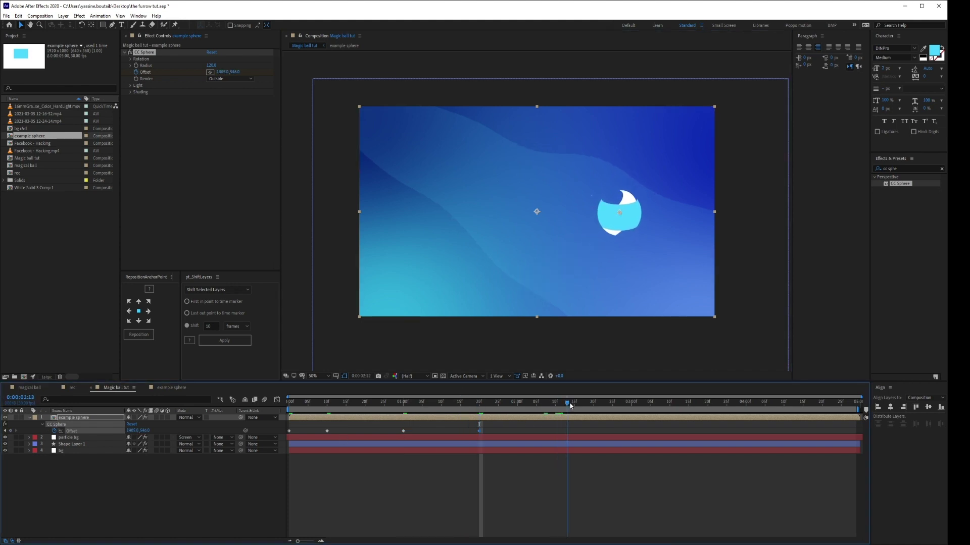
left_click(289, 431)
key("ctrl+v")
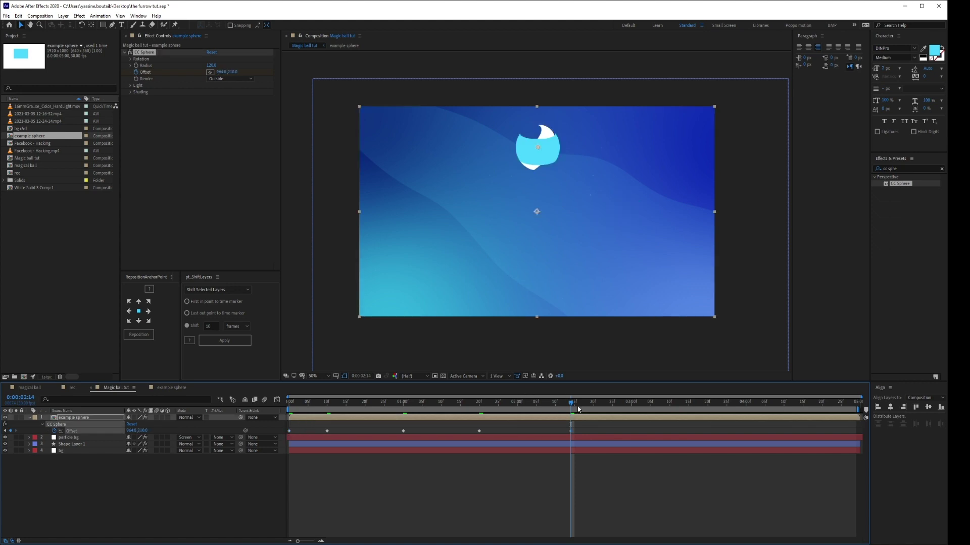
Play back the Offset animation from the start, and scrub through the ball's path with all its keyframes selected
left_click(287, 404)
key("space")
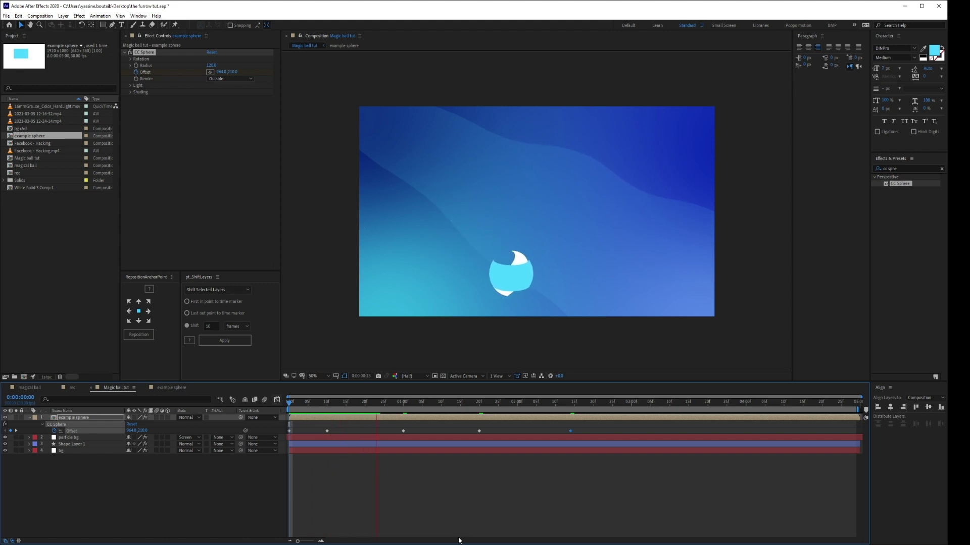
left_click(572, 402)
left_click_drag(580, 428, 286, 437)
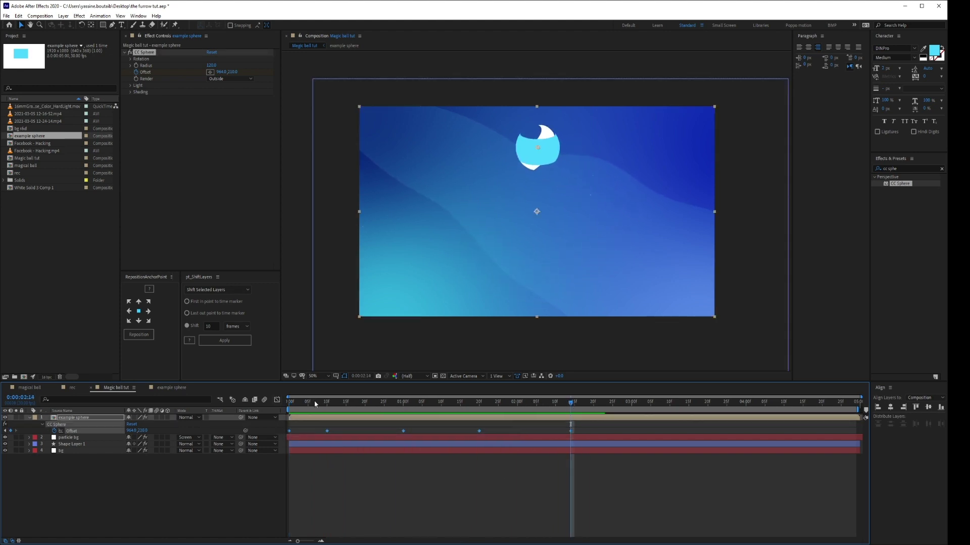
left_click_drag(294, 403, 487, 404)
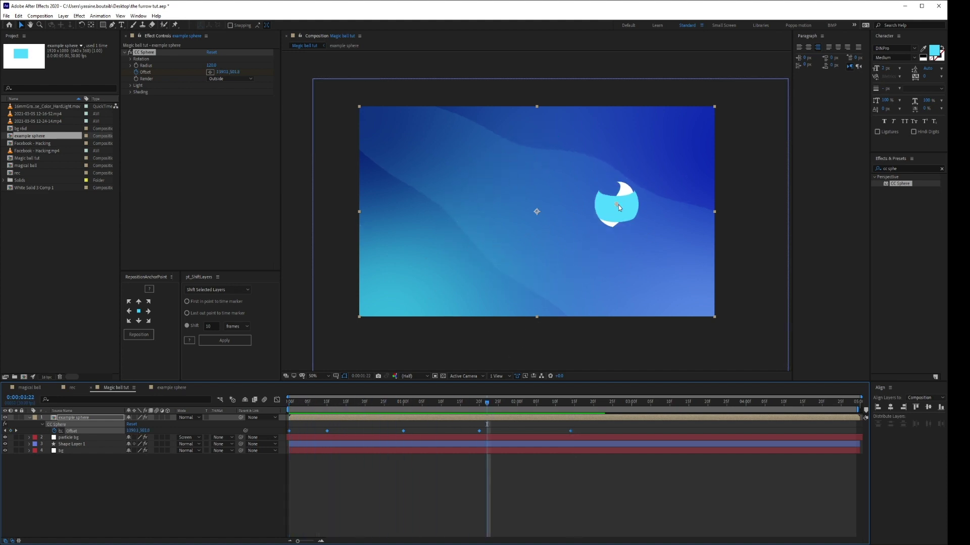
left_click(111, 495)
left_click(87, 419)
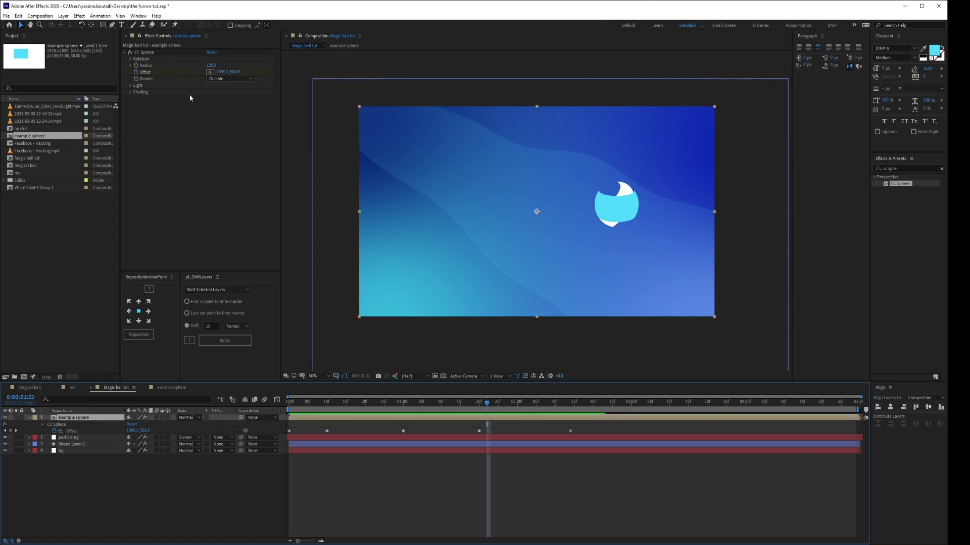
Undo the CC Sphere Offset animation on the example sphere layer, back to before its first keyframe
left_click(143, 53)
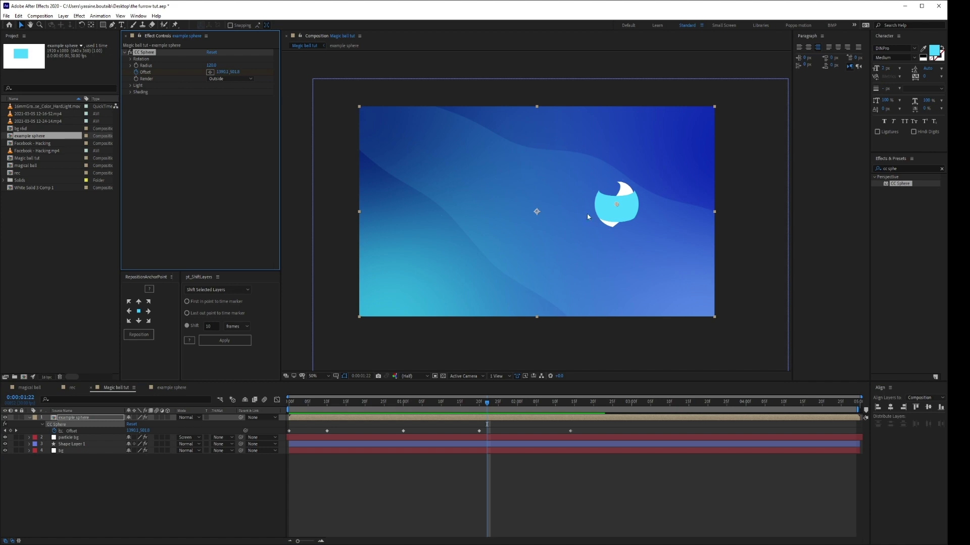
key("ctrl+z")
key("ctrl+z")
key("ctrl+z")
key("ctrl+z")
key("ctrl+z")
key("ctrl+z")
key("ctrl+z")
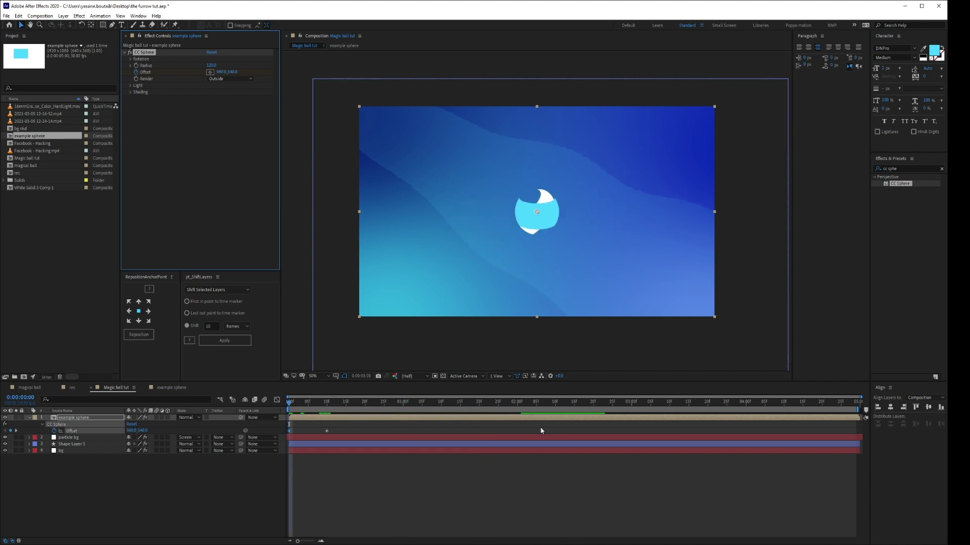
key("ctrl+z")
key("ctrl+z")
key("ctrl+z")
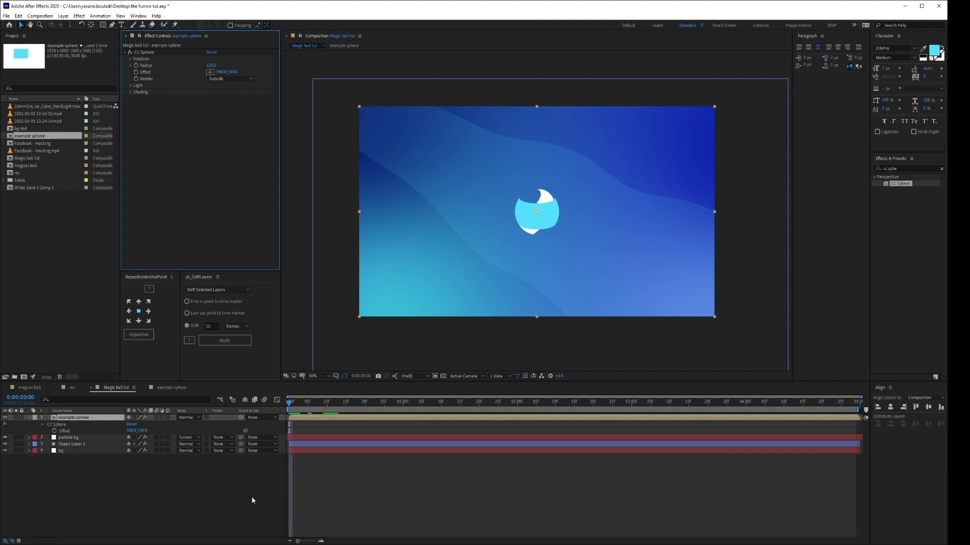
Add a null object to the Magic ball tut composition
left_click(237, 490)
right_click(237, 489)
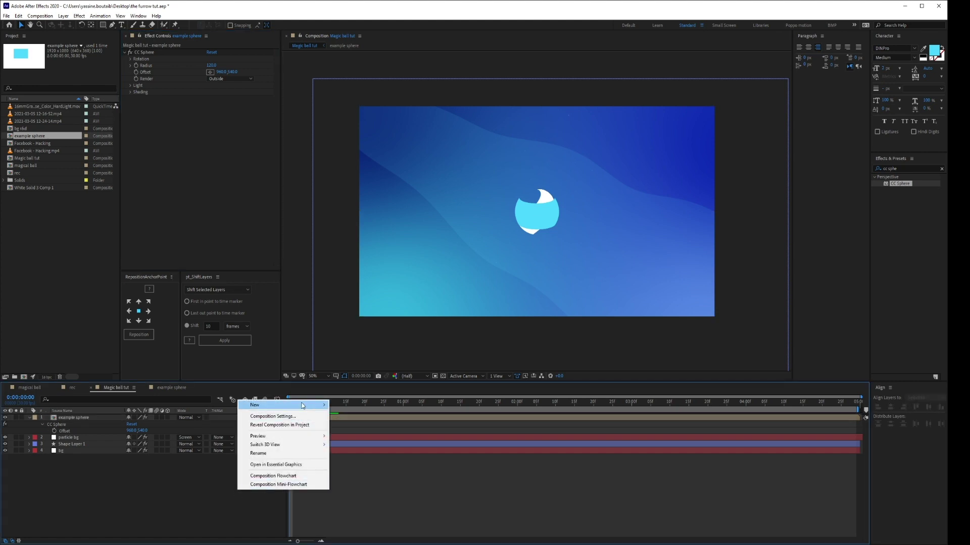
mouse_move(303, 406)
left_click(351, 450)
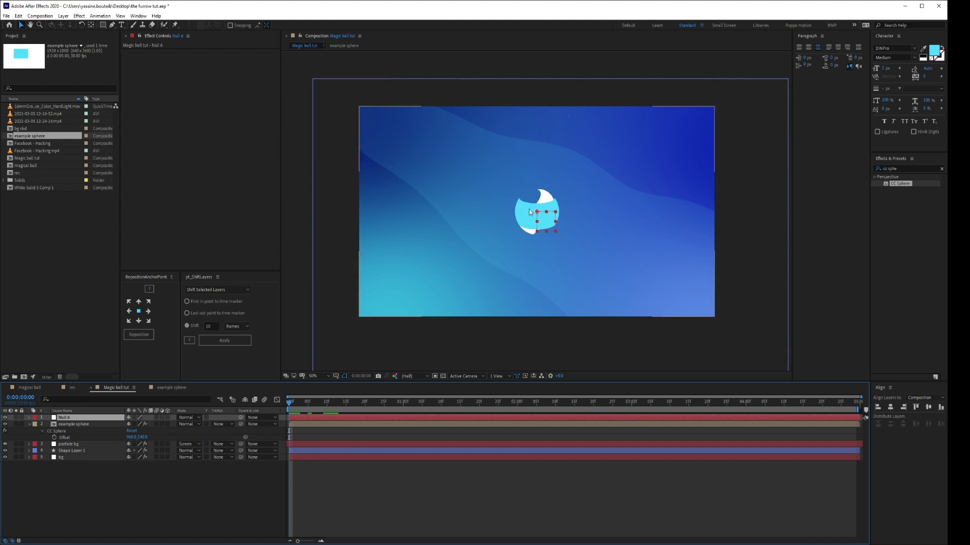
left_click(536, 215)
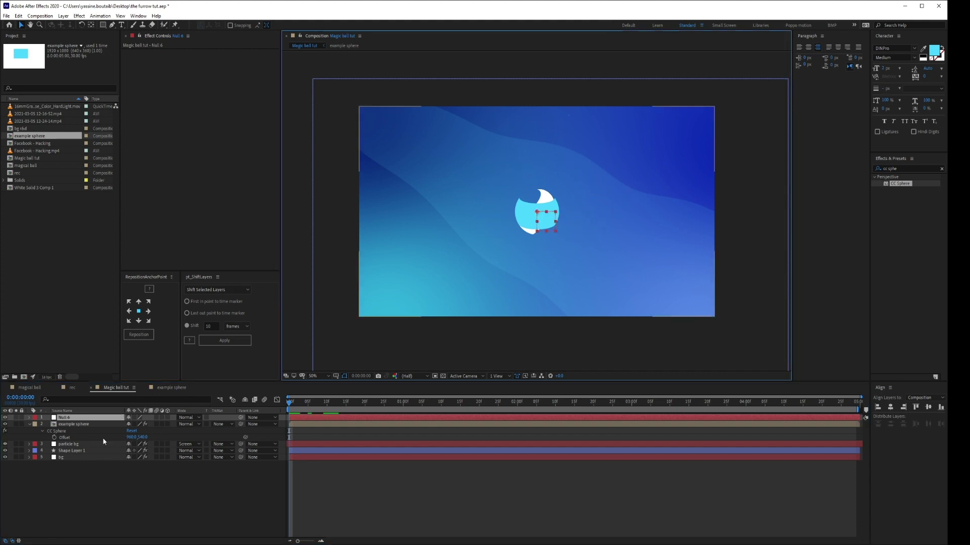
Link the example sphere's CC Sphere Offset to the null's Position with the property pick whip, and collapse the sphere's properties
left_click(87, 426)
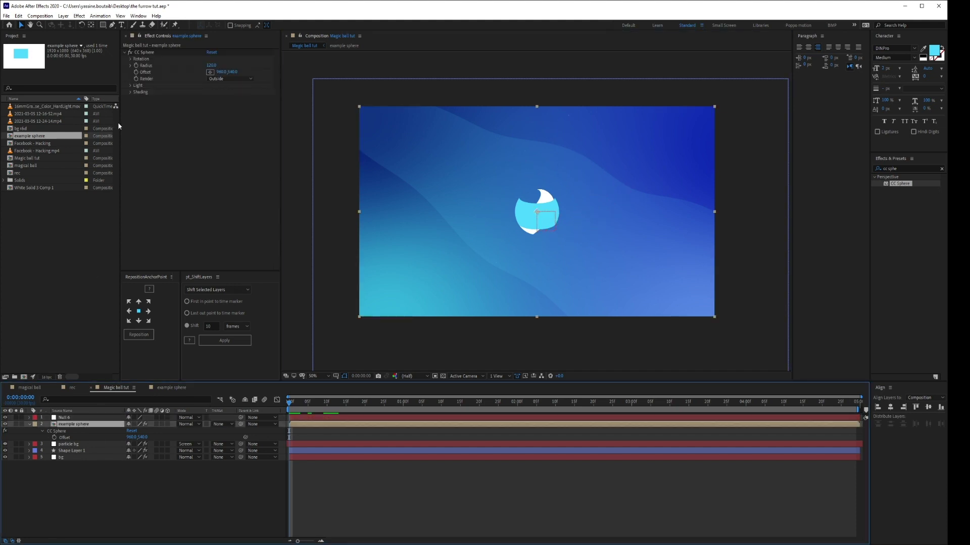
left_click(144, 76)
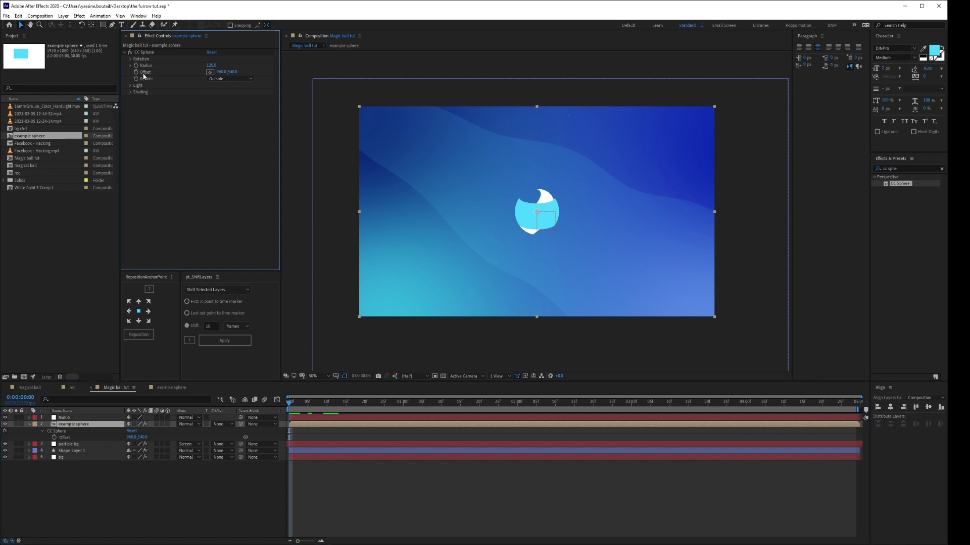
left_click(62, 418)
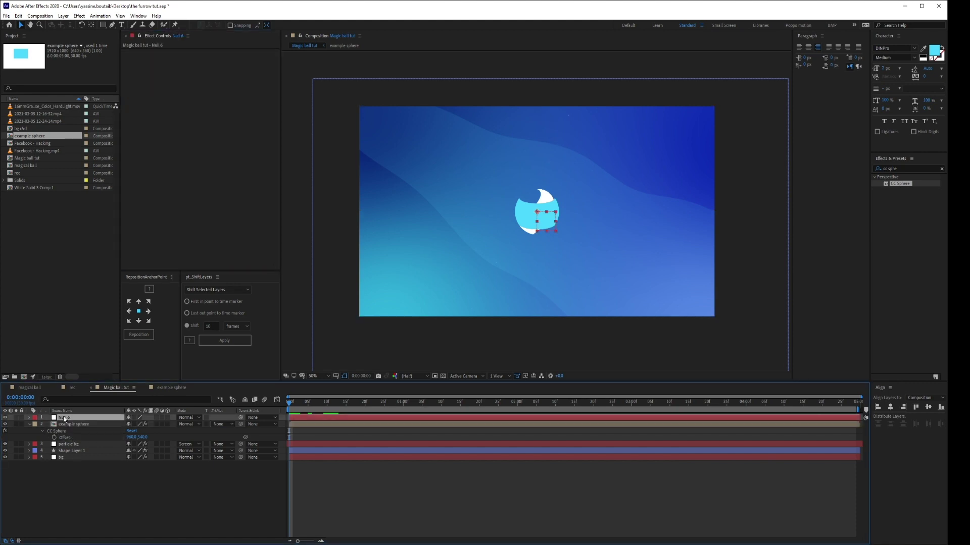
key("p")
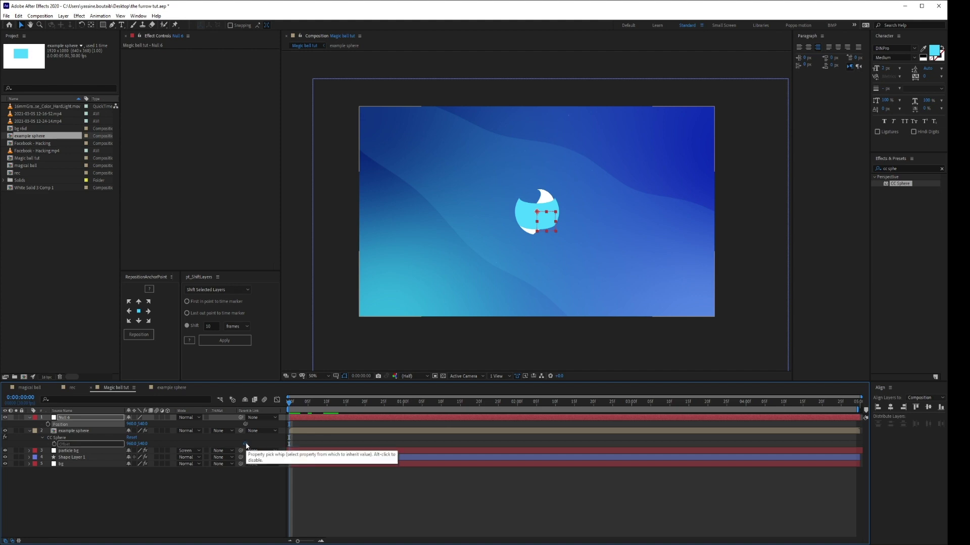
left_click_drag(245, 443, 106, 442)
left_click_drag(98, 431, 56, 425)
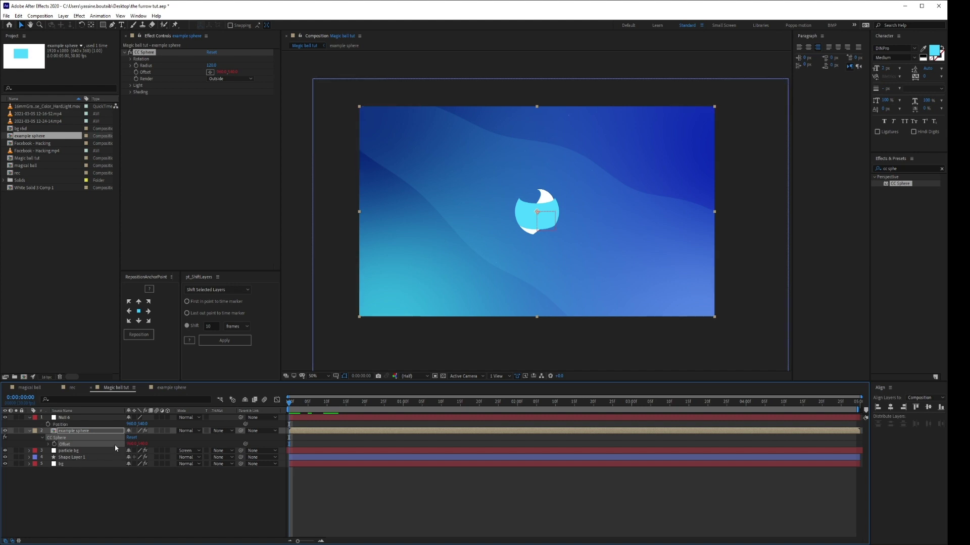
left_click(70, 505)
left_click(29, 431)
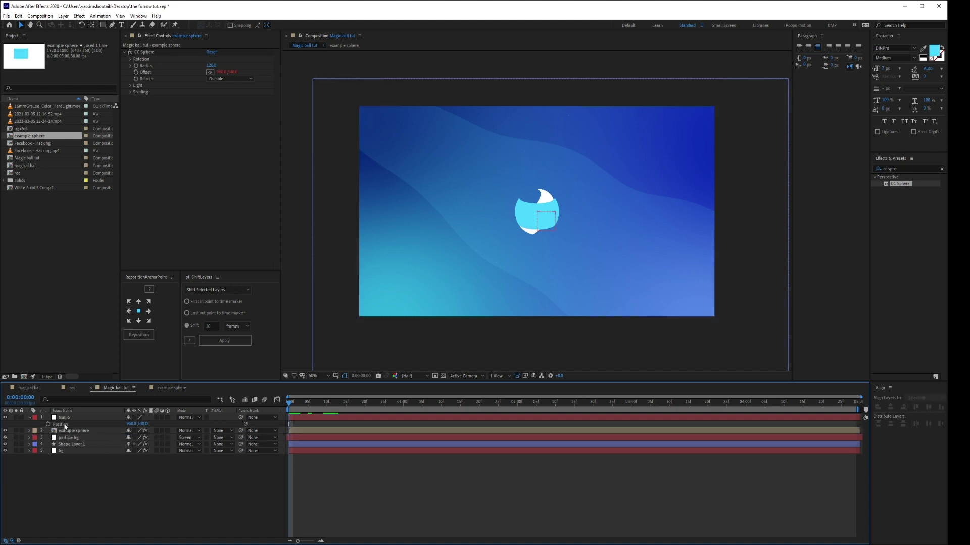
Test the link by moving the null up and to the left in the composition, and put it back
left_click(68, 418)
left_click_drag(538, 214, 477, 188)
key("ctrl+Home")
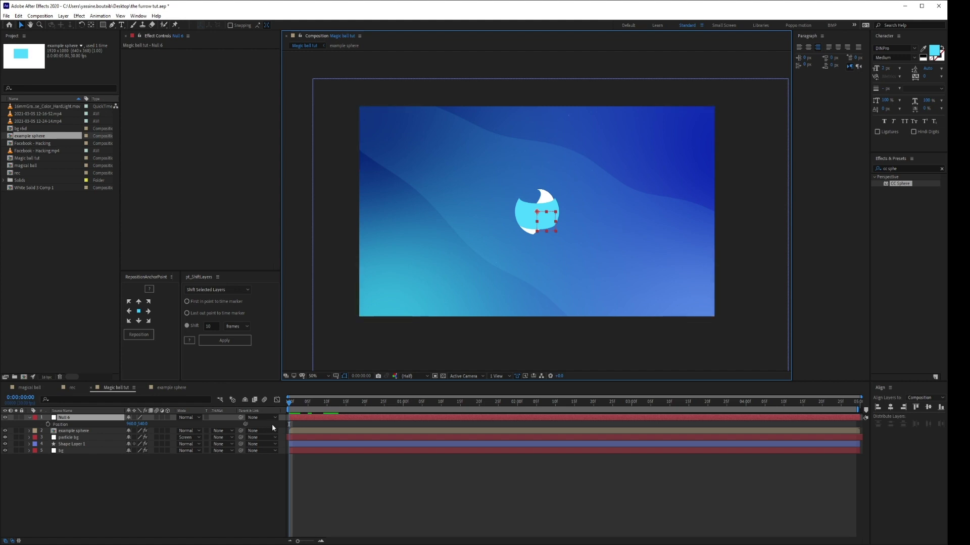
Start a Position keyframe on the null at frame 0 and move it near the top of the frame, at about 996, 196
key("alt+shift+p")
left_click_drag(324, 410, 345, 409)
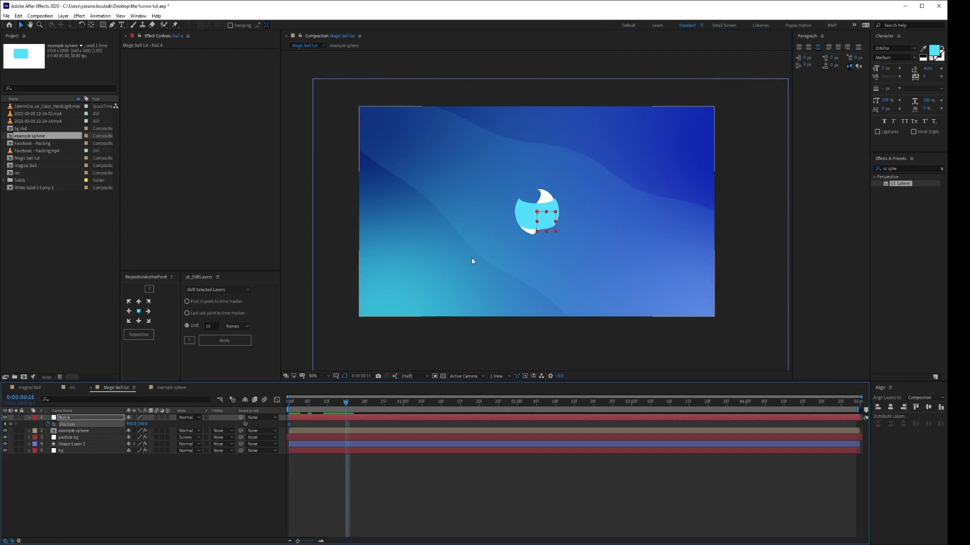
key("Home")
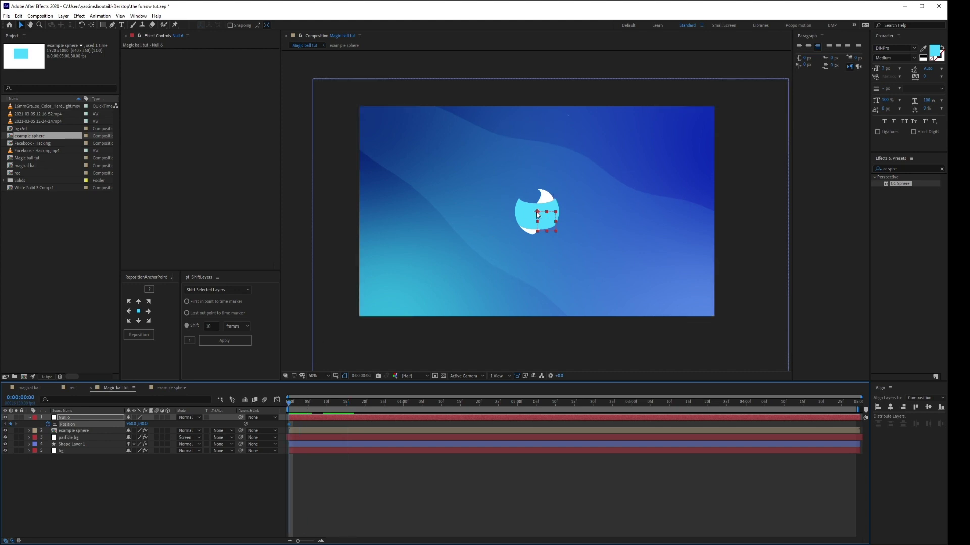
left_click_drag(537, 208, 543, 141)
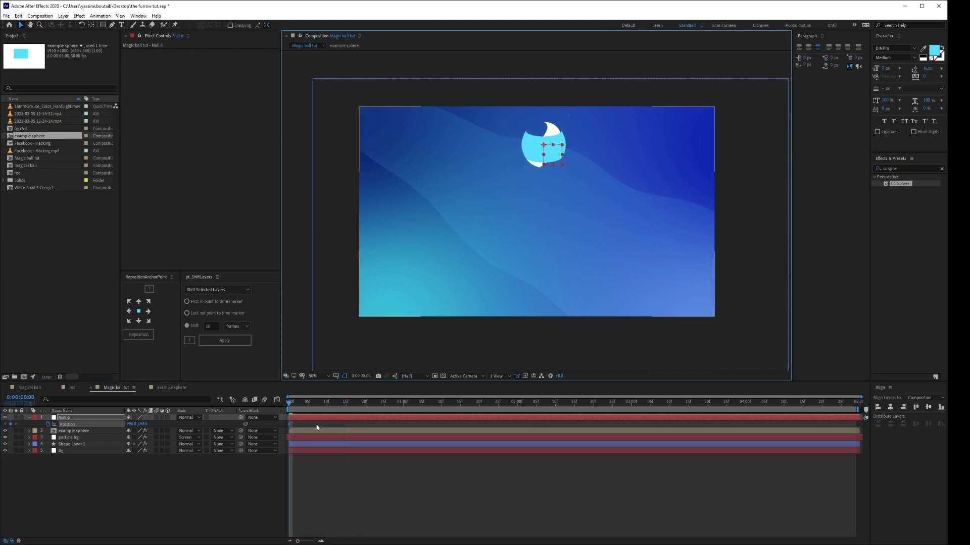
Keyframe the null's Position at 0:15 on the left, 1:00 at the bottom and 1:20 on the right of a loop
left_click(332, 407)
left_click_drag(332, 407, 346, 407)
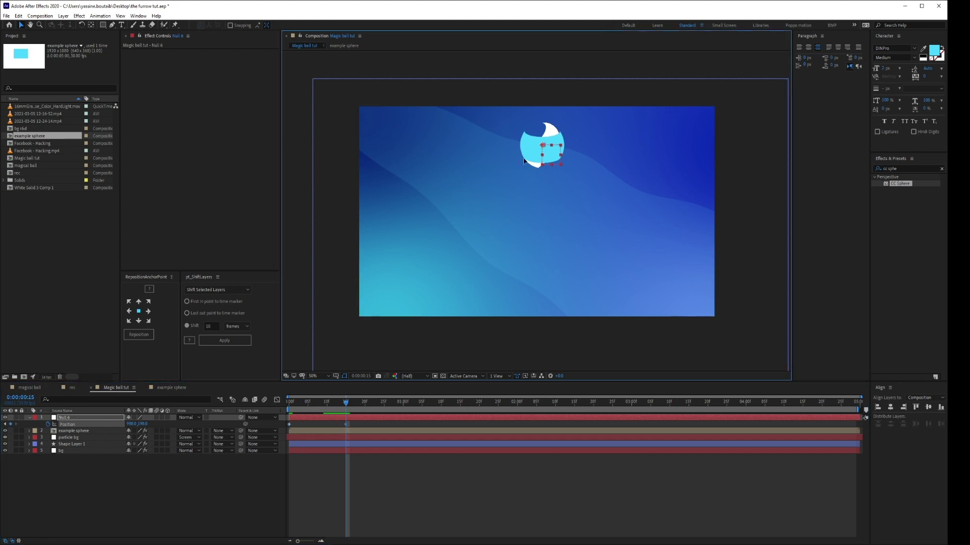
left_click_drag(562, 135, 541, 273)
key("space")
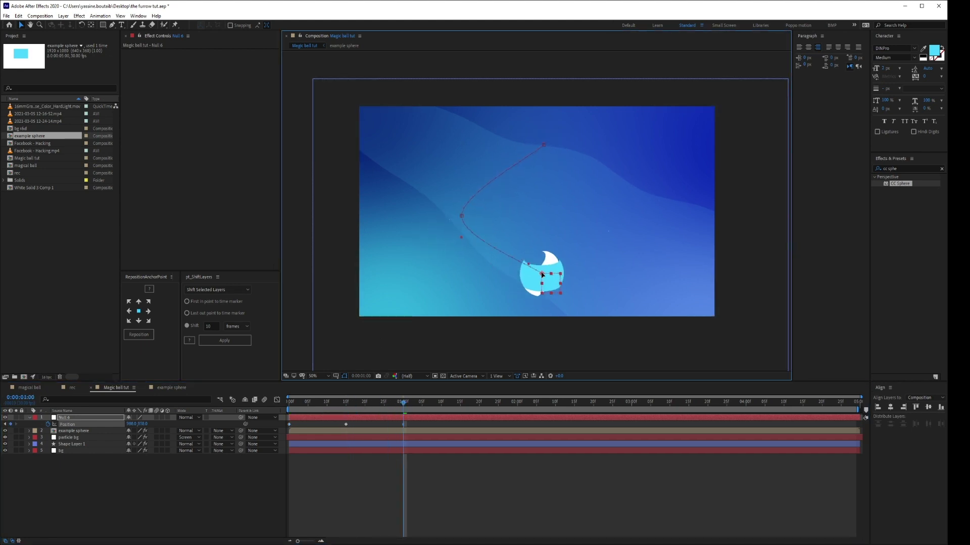
left_click_drag(403, 405, 479, 407)
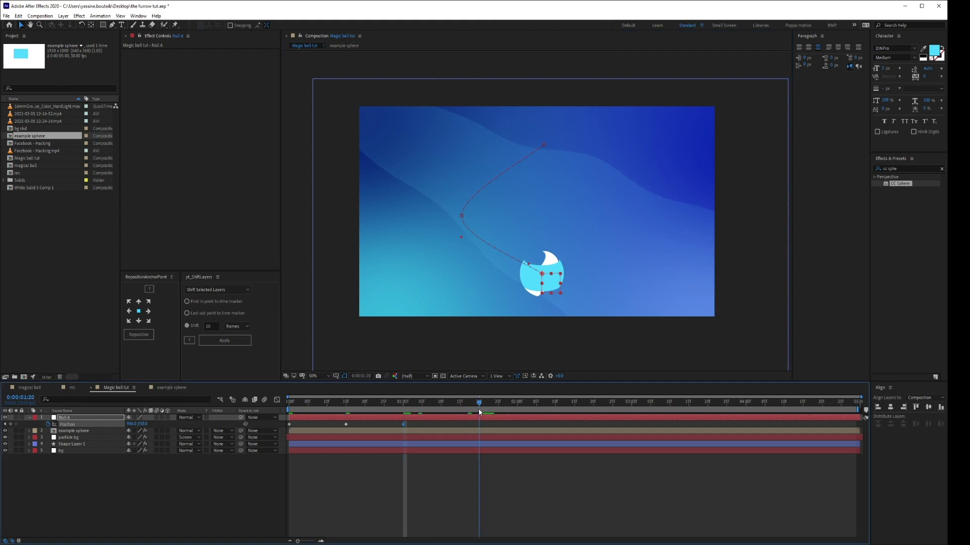
left_click_drag(542, 274, 595, 227)
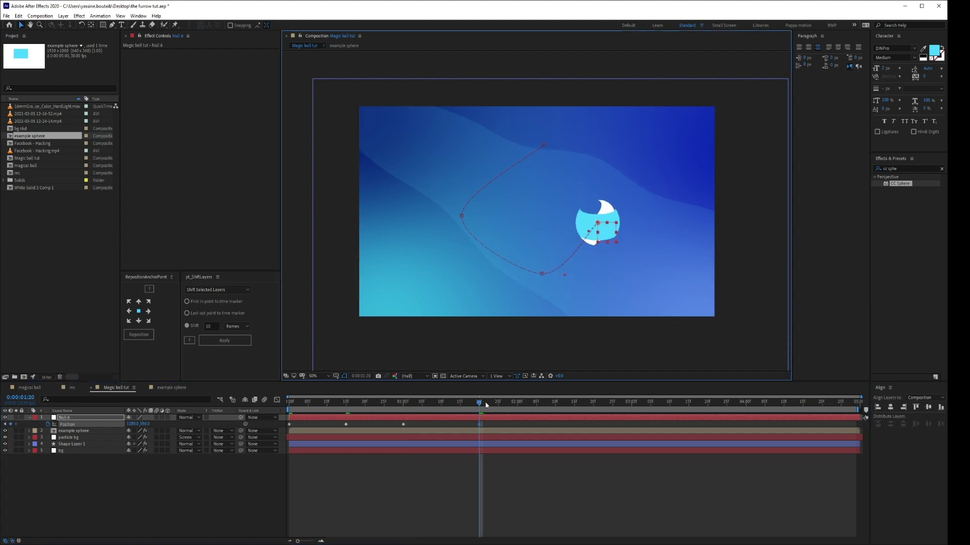
Copy the null's first Position keyframe to 2:09 to close the motion path
left_click_drag(478, 403, 554, 399)
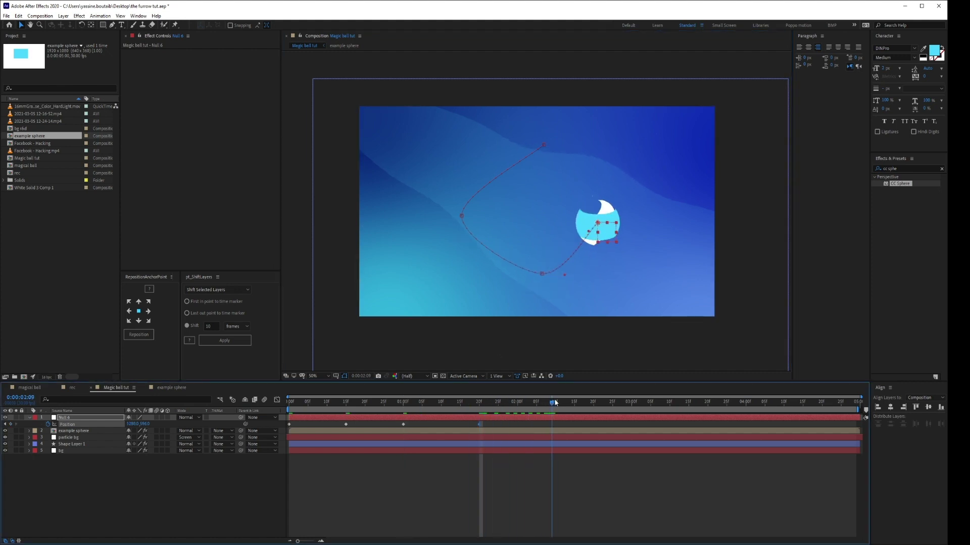
left_click(289, 424)
key("ctrl+c")
key("ctrl+v")
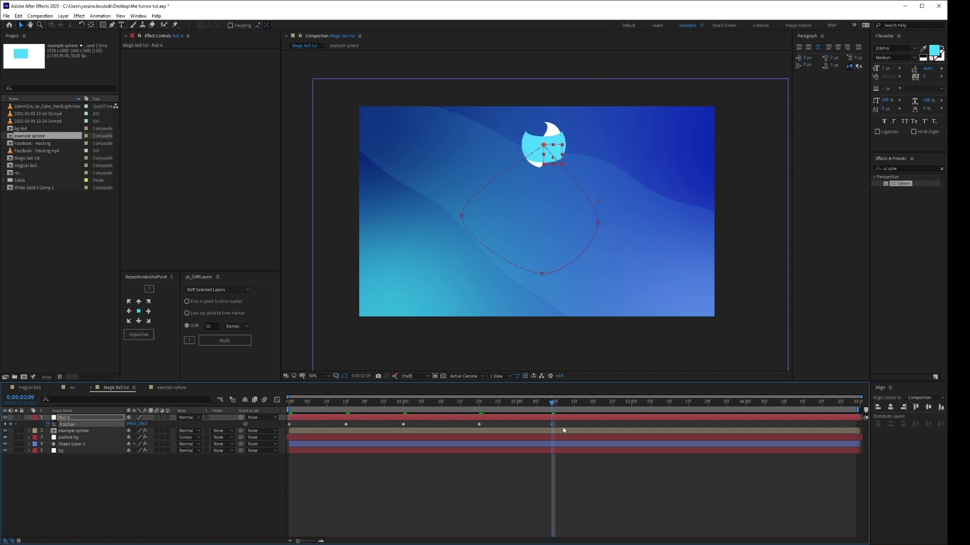
Round the null's motion path by adjusting the right, bottom and left points and lengthening their direction handles
left_click_drag(597, 226, 606, 167)
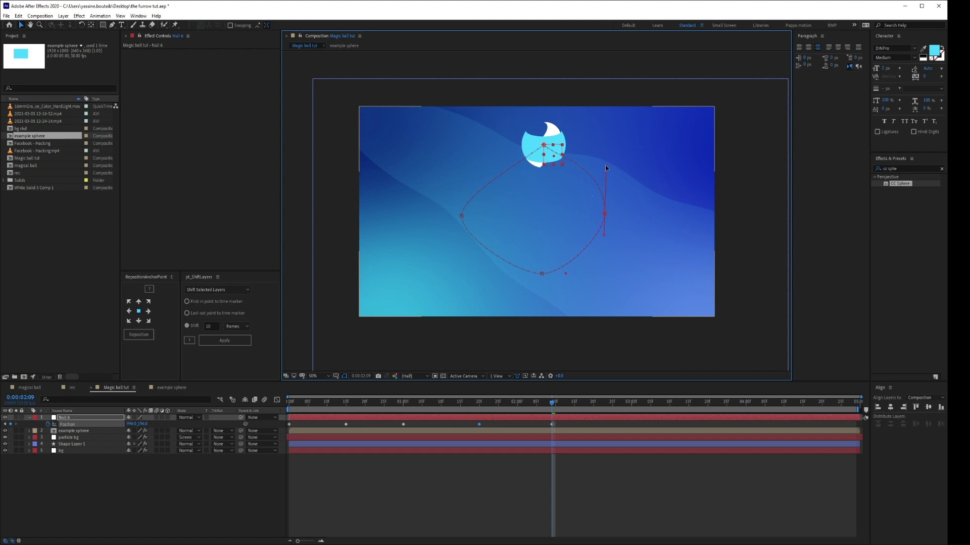
left_click_drag(604, 232, 606, 265)
left_click_drag(519, 277, 494, 277)
left_click(462, 214)
left_click_drag(463, 195, 463, 169)
left_click(542, 145)
Set the spatial interpolation of all the null's Position keyframes to Auto Bezier and flatten the handles at the path's top point
left_click_drag(559, 428, 287, 428)
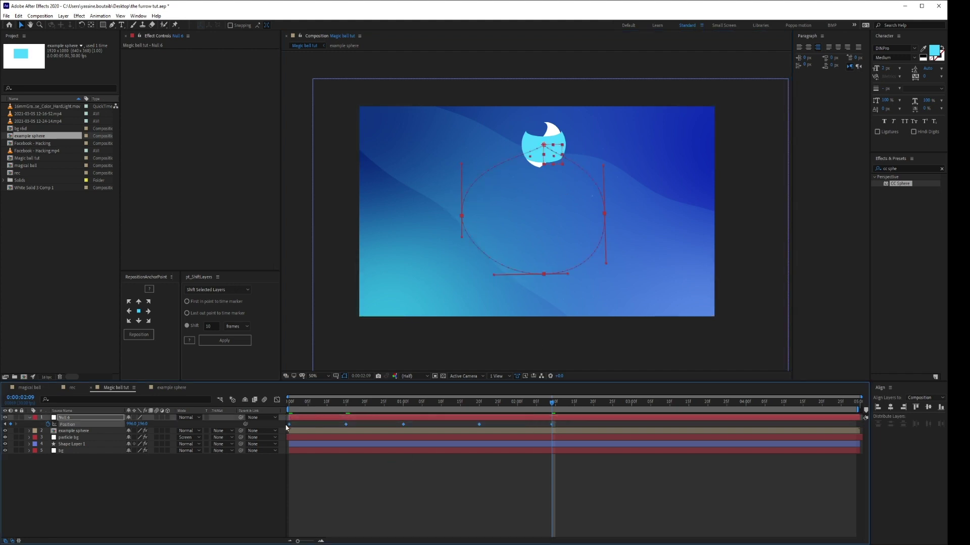
right_click(290, 427)
left_click(324, 489)
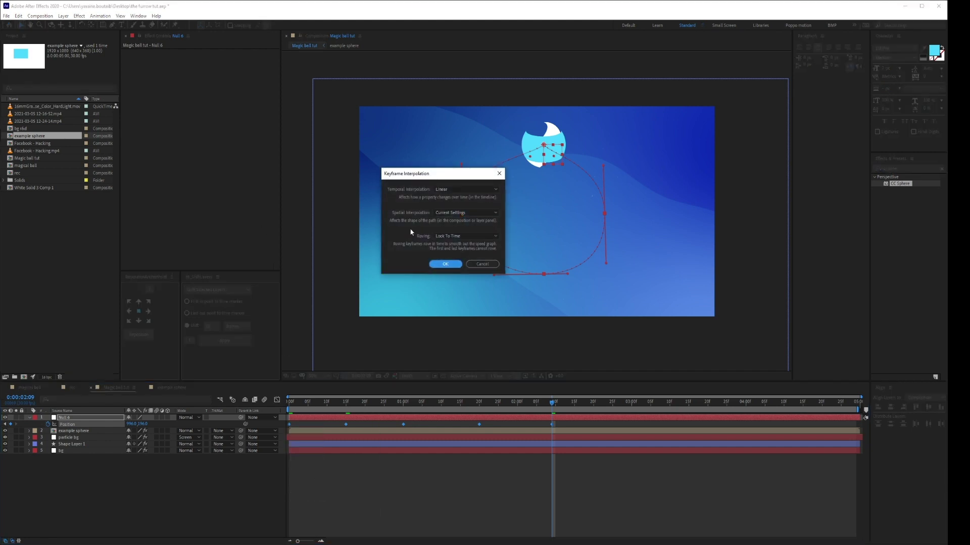
left_click(447, 213)
left_click(452, 257)
left_click(445, 264)
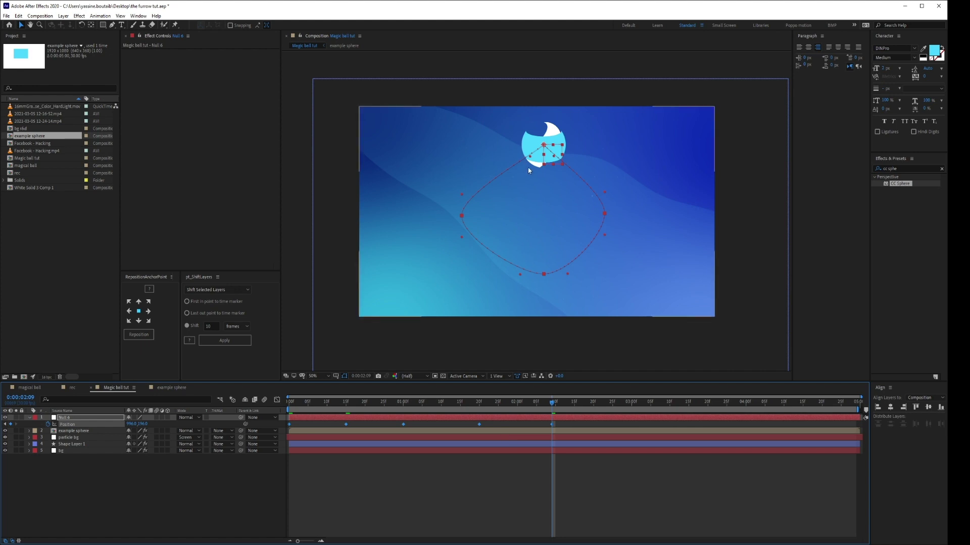
left_click_drag(530, 157, 567, 150)
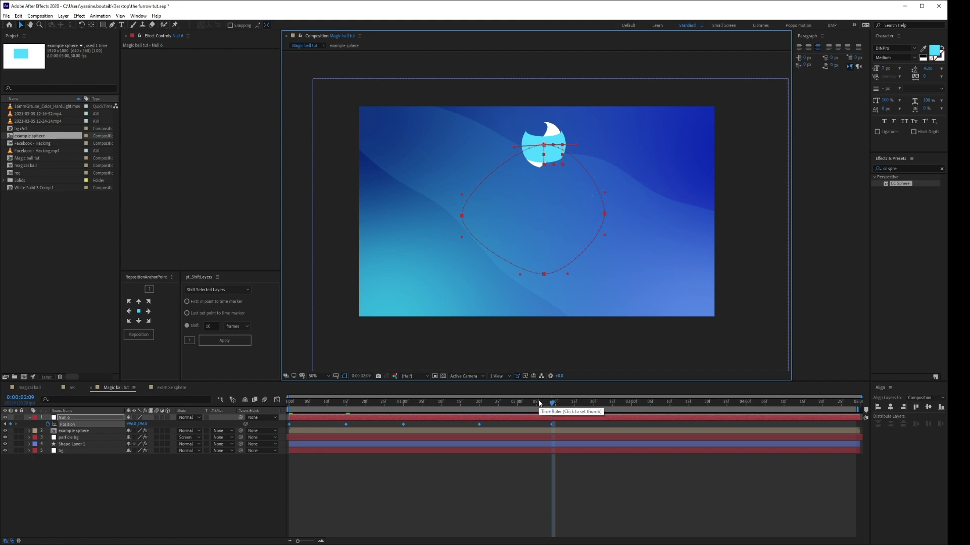
Return to frame 0, delete all Position keyframes from the null and deselect it
left_click_drag(559, 402, 261, 405)
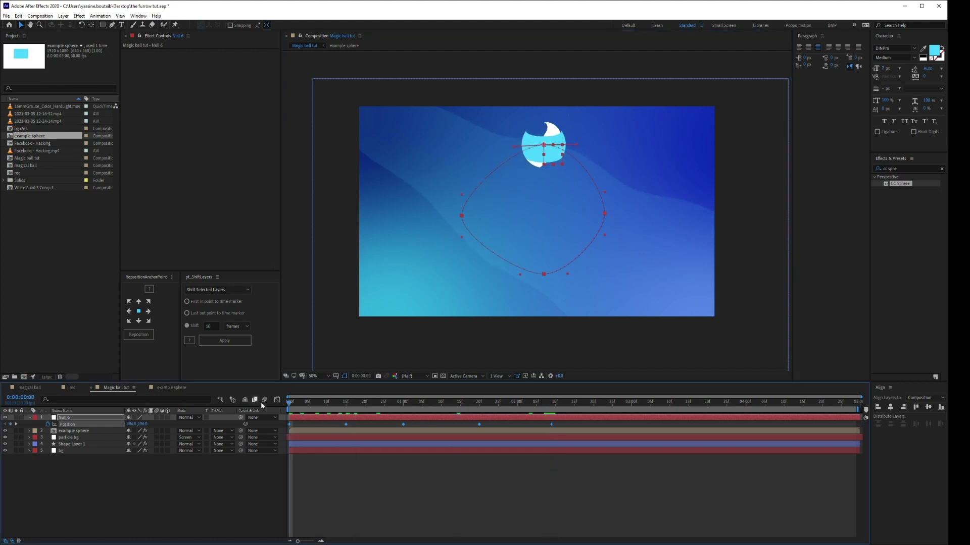
key("Delete")
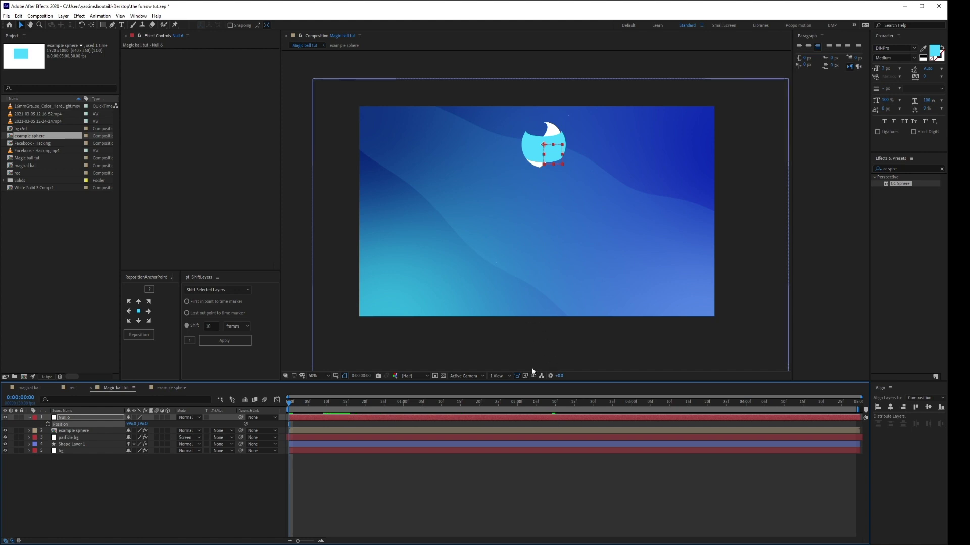
left_click(20, 495)
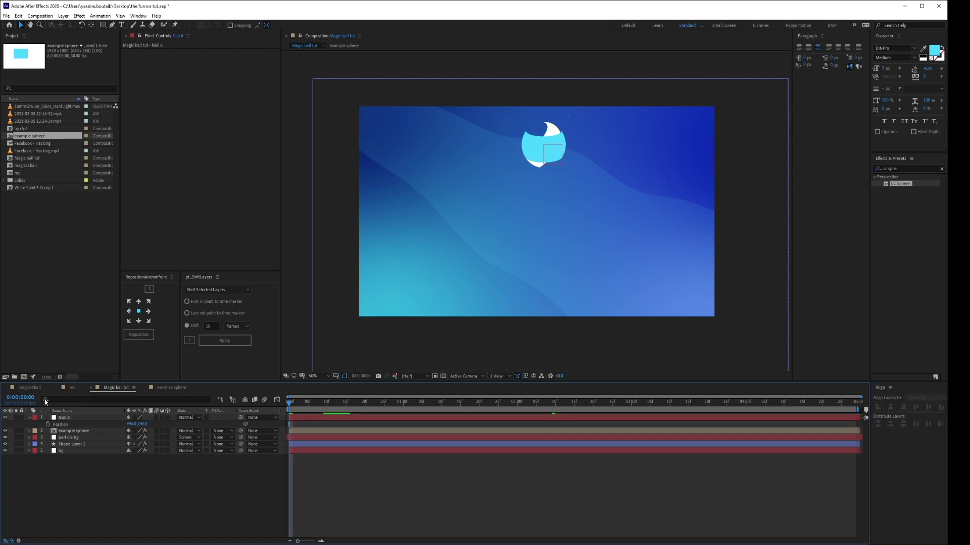
Create a white 1920 x 1080 solid and draw a nearly square rectangular mask outward from its centre
key("ctrl+y")
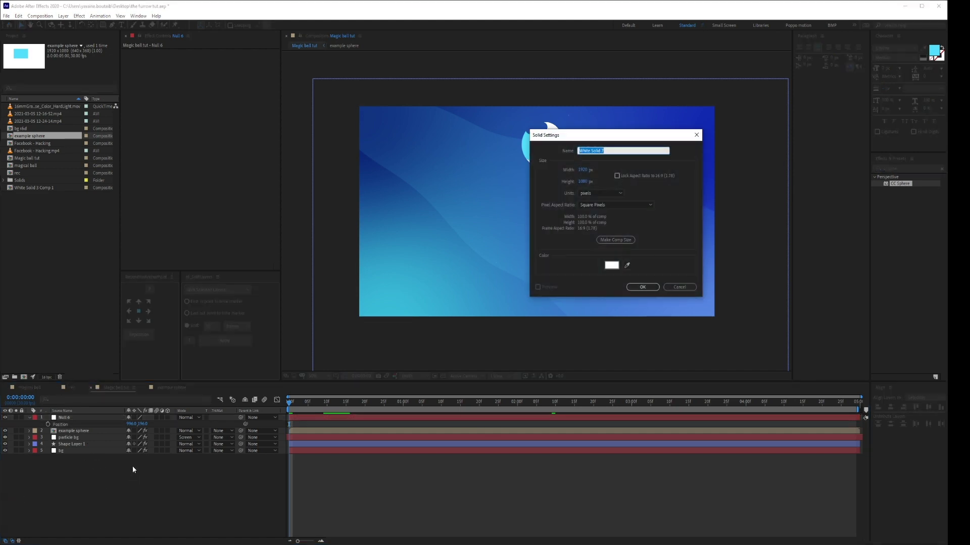
key("Return")
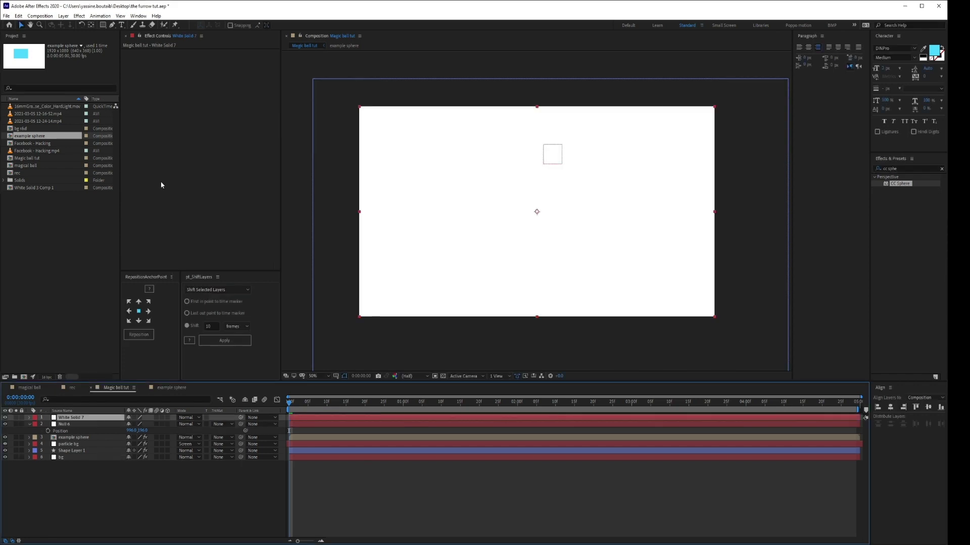
left_click(104, 25)
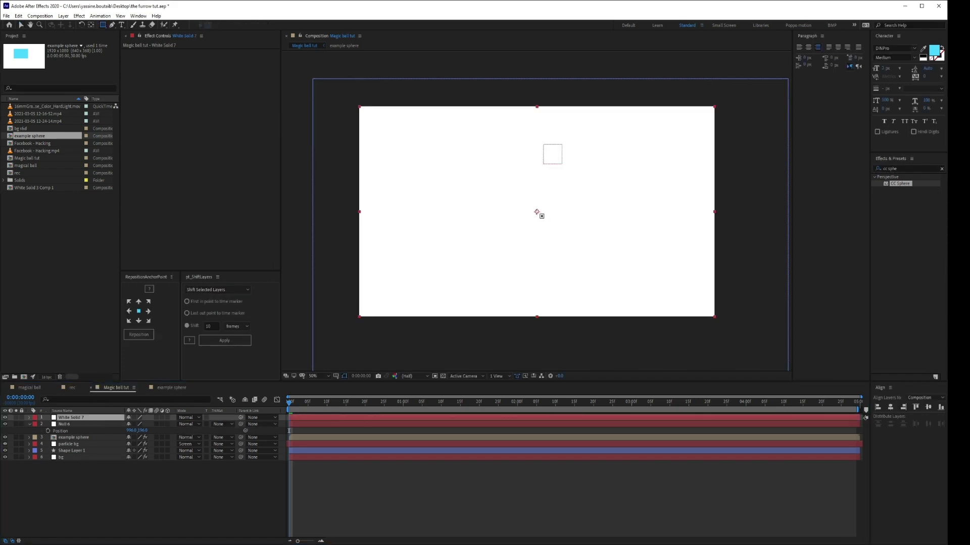
mouse_move(537, 212)
left_mouse_down()
mouse_move(610, 289)
mouse_move(590, 261)
mouse_move(600, 263)
left_mouse_up()
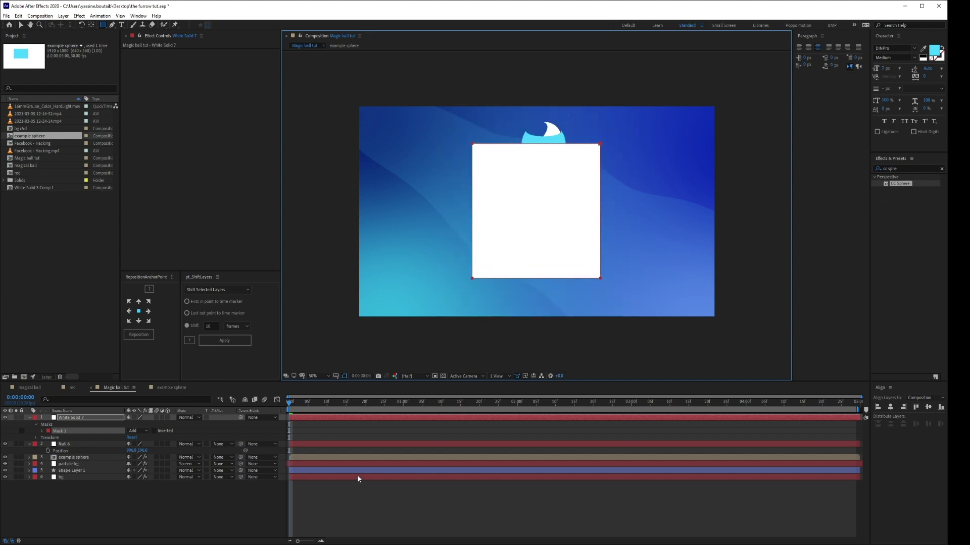
Expand the white solid's rectangular mask and copy its Mask Path
left_click(42, 431)
left_click(58, 438)
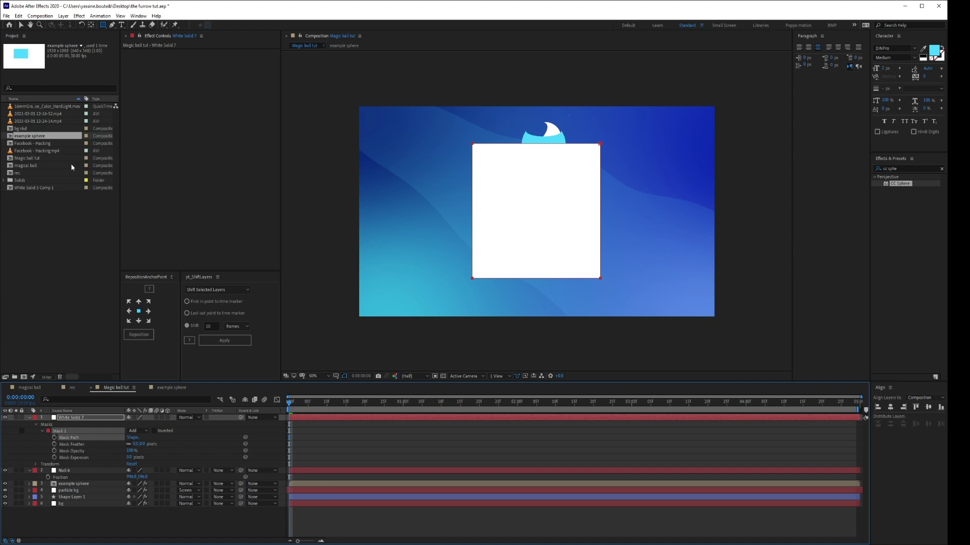
left_click(18, 16)
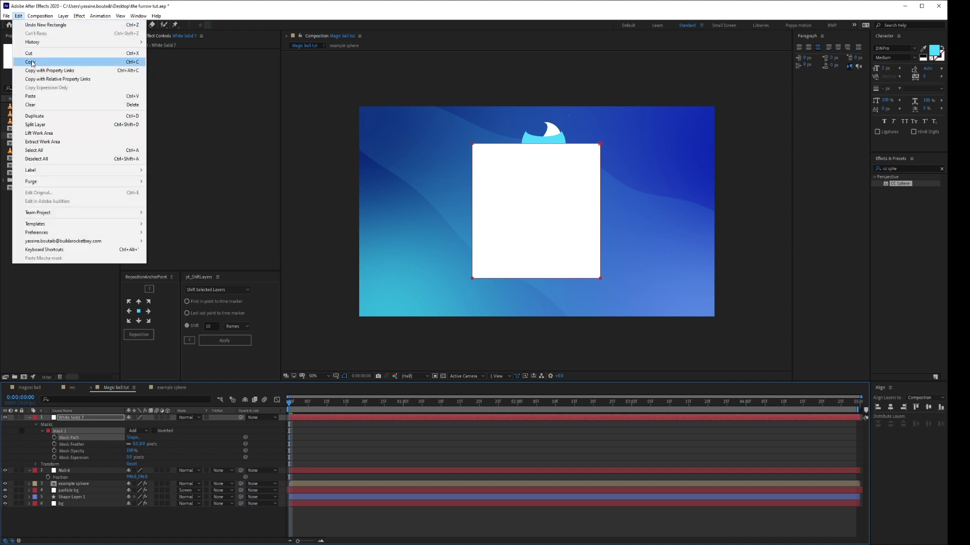
left_click(31, 62)
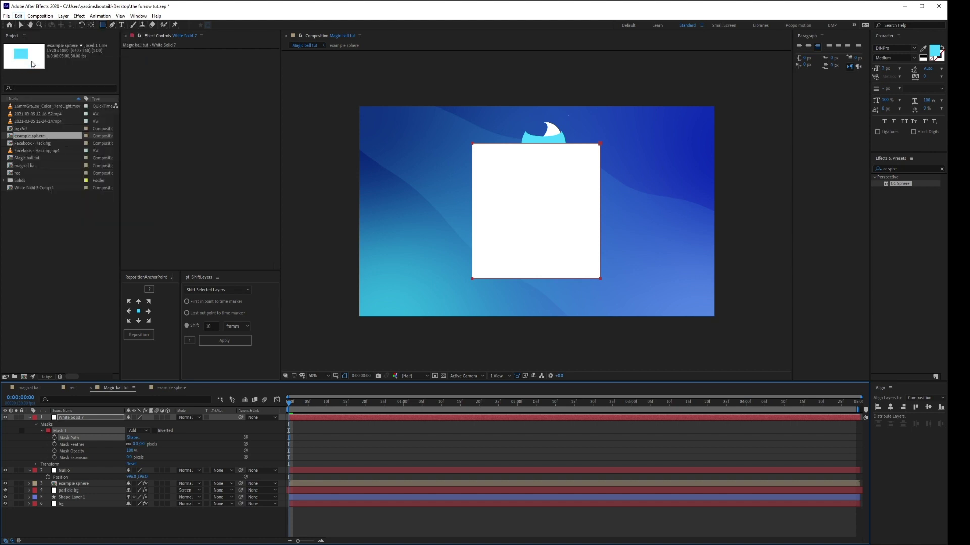
Collapse the white solid layer and delete it from the composition
left_click(86, 416)
left_click(29, 418)
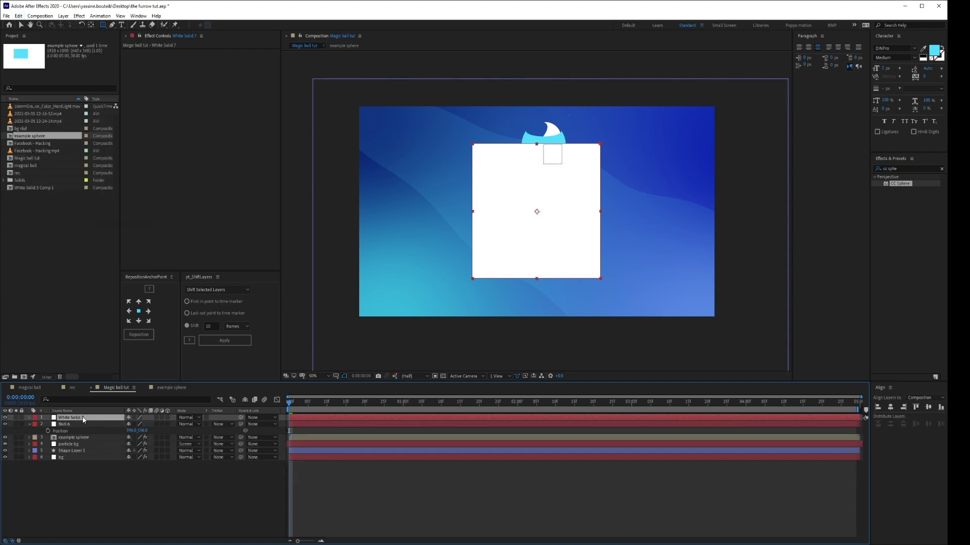
key("Delete")
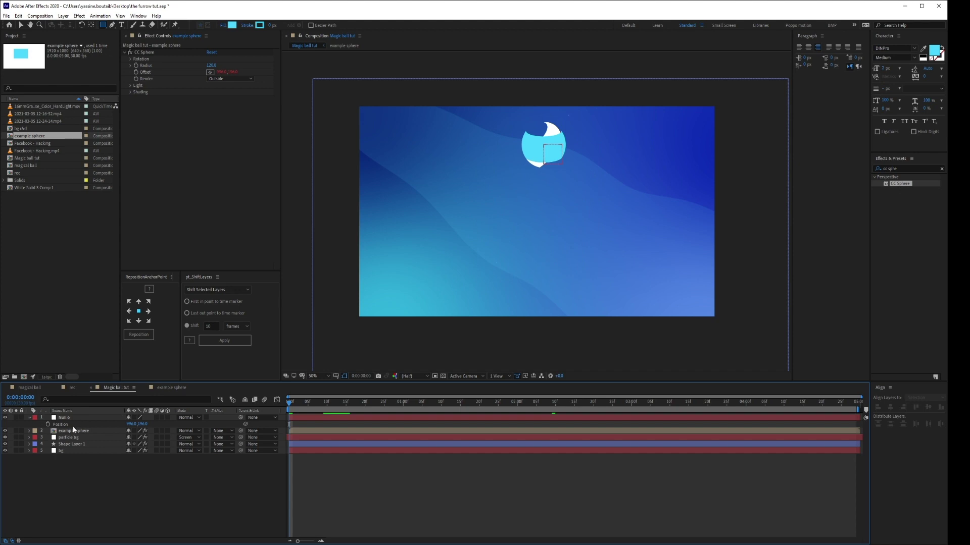
Paste the copied rectangular path into the null's Position at frame 0 and preview the ball's motion
left_click(71, 425)
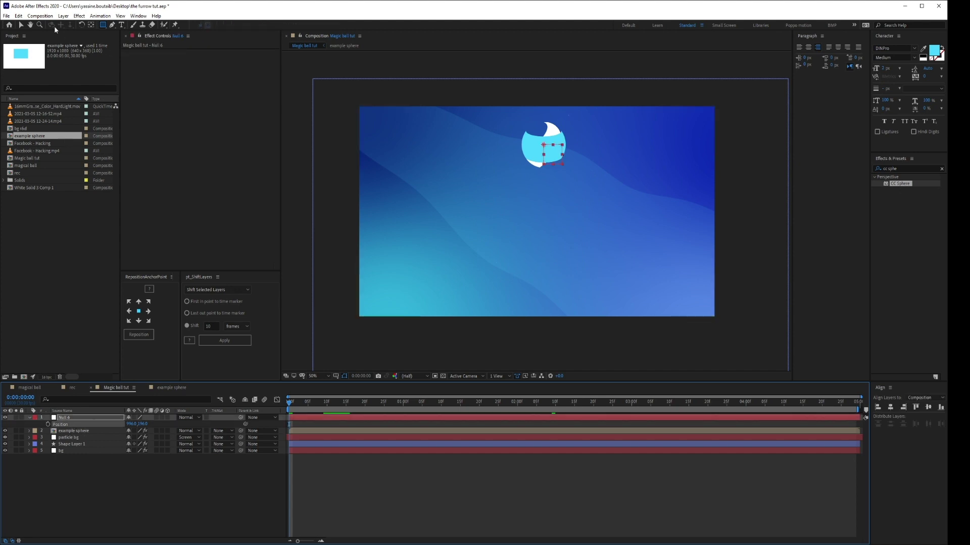
left_click(18, 15)
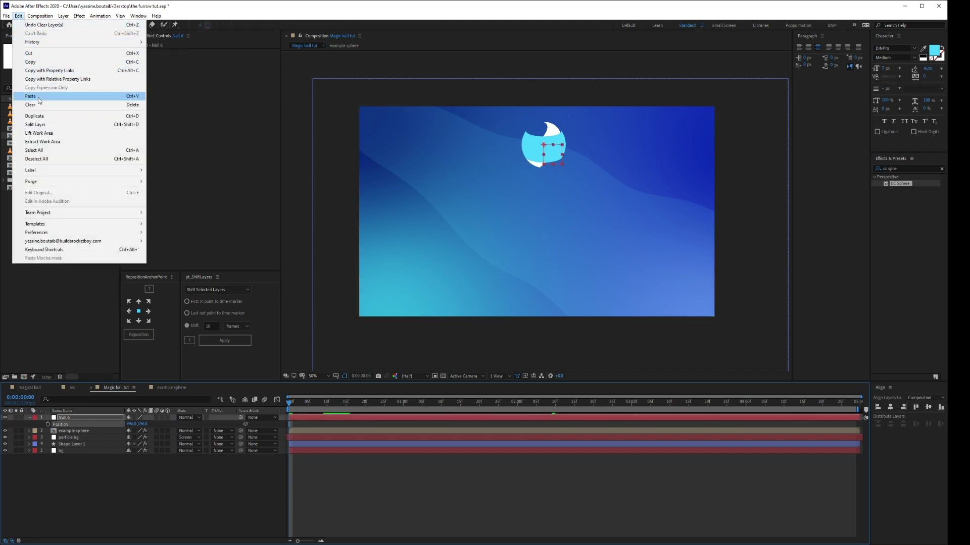
left_click(39, 100)
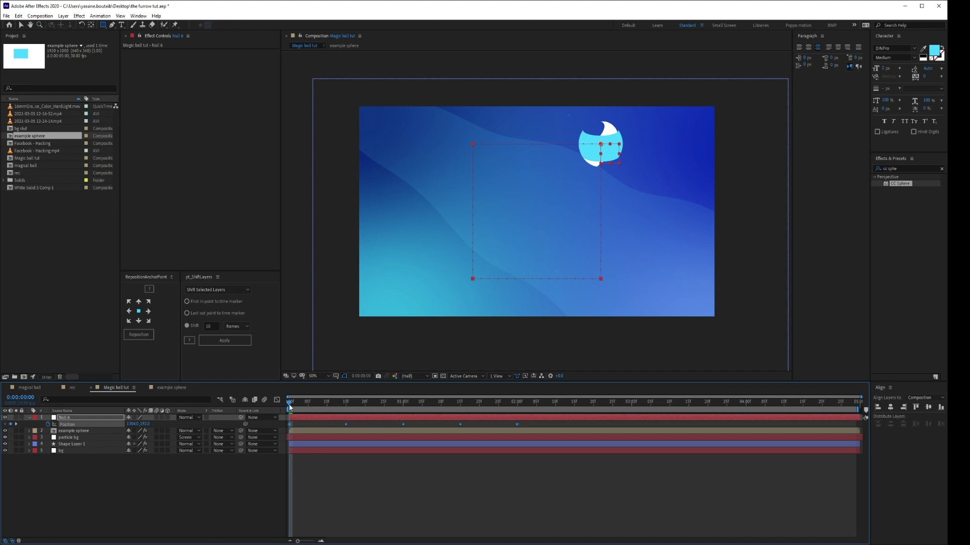
key("space")
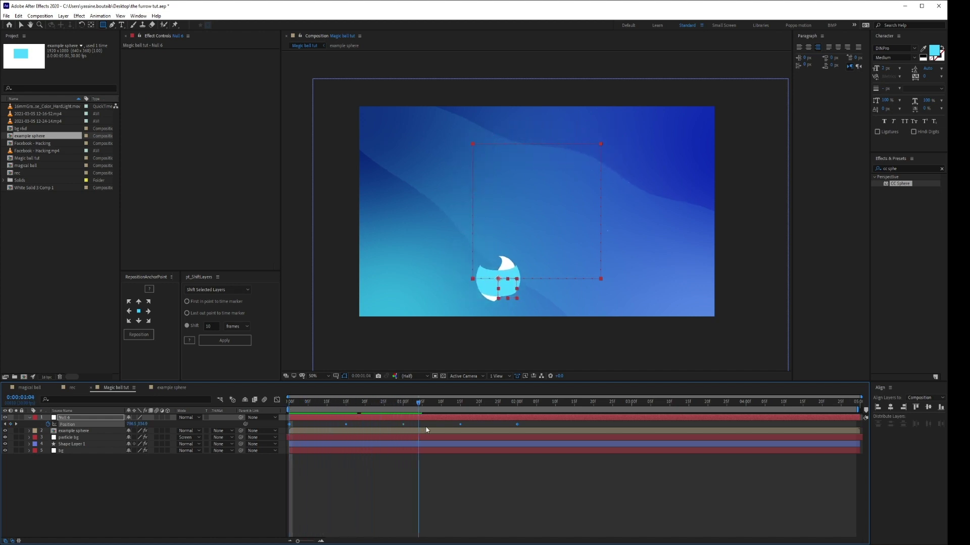
key("space")
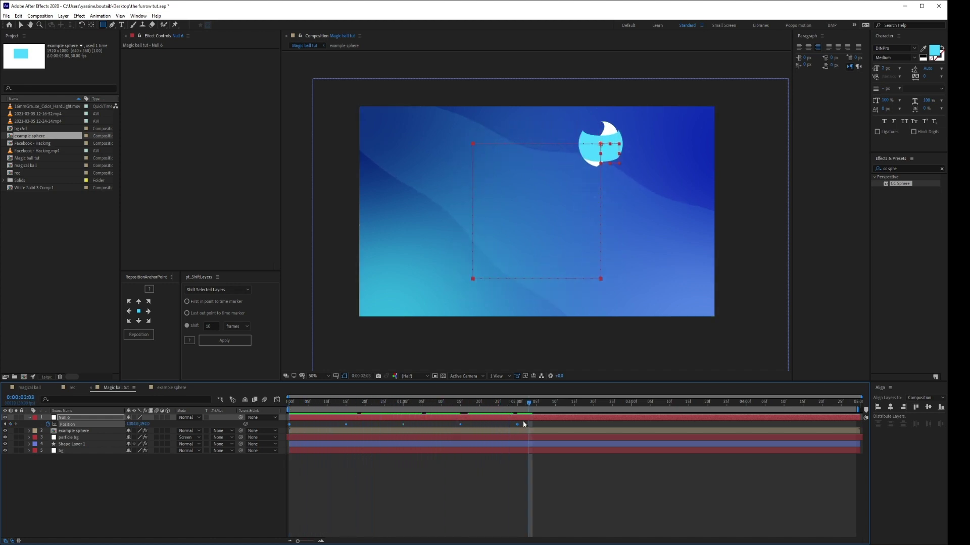
Undo the pasted Position keyframes and the deletion of the white solid
key("ctrl+z")
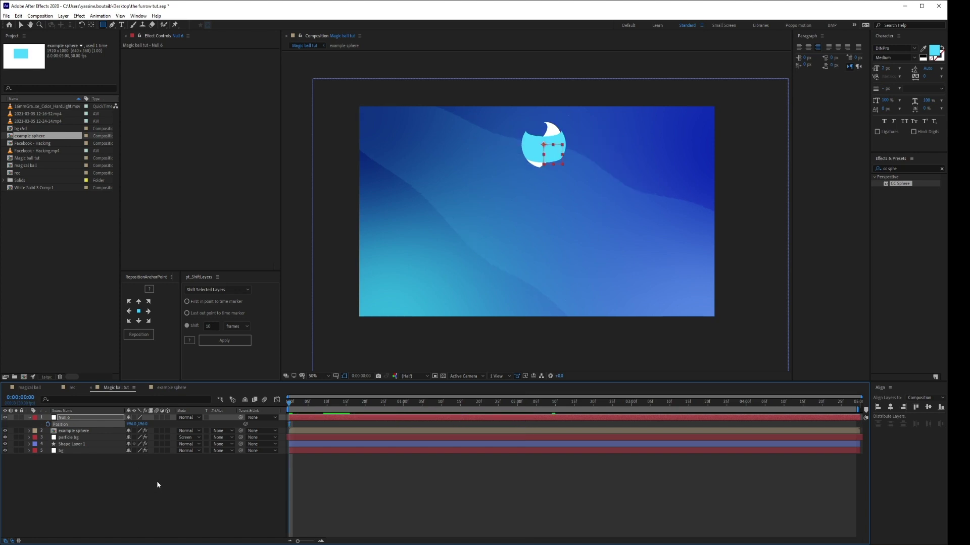
key("ctrl+y")
key("Return")
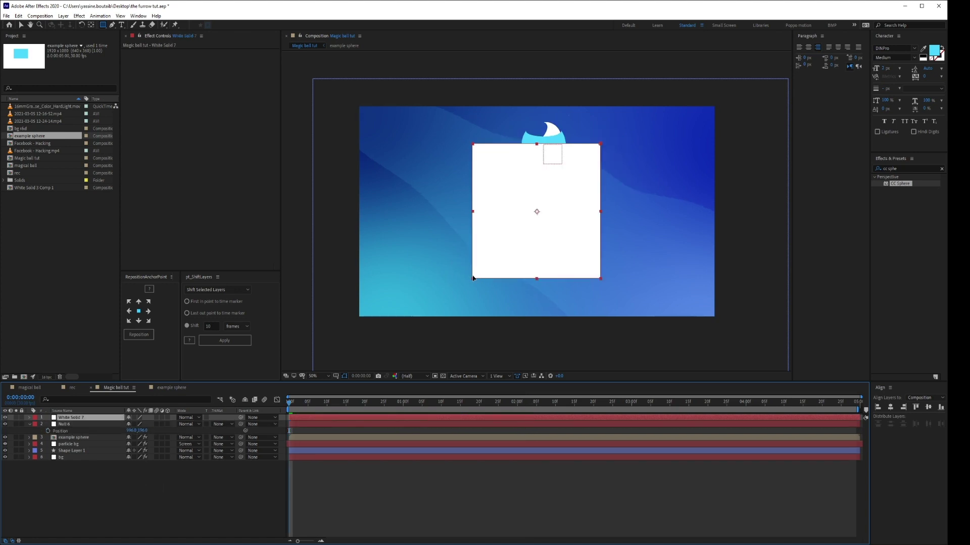
Remove the rectangular mask from the white solid
key("v")
left_click(473, 277)
key("ctrl+alt+f")
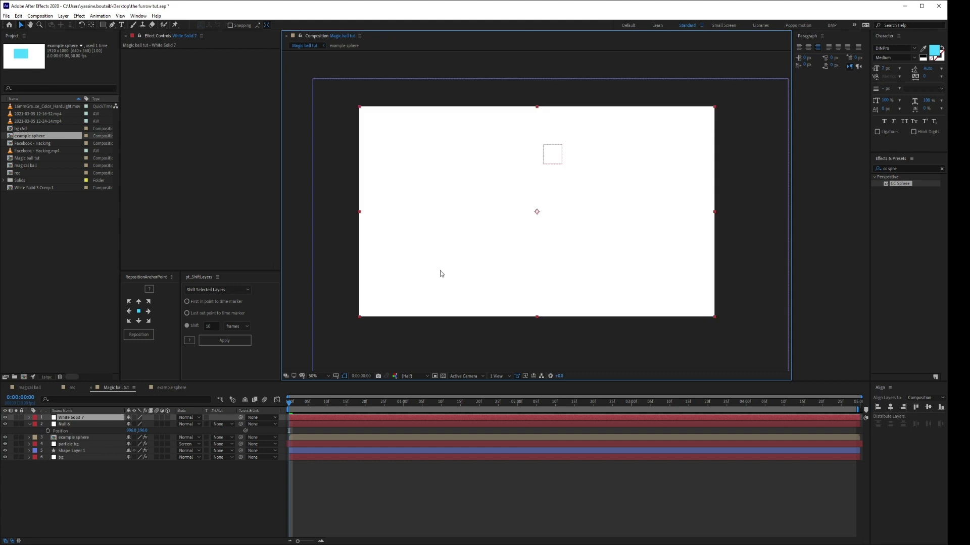
Draw an open, wavy five-point mask path across the white solid with the Pen tool, ending beyond its right edge
key("g")
left_click_drag(373, 247, 394, 243)
left_click_drag(461, 158, 498, 145)
left_click_drag(602, 261, 672, 262)
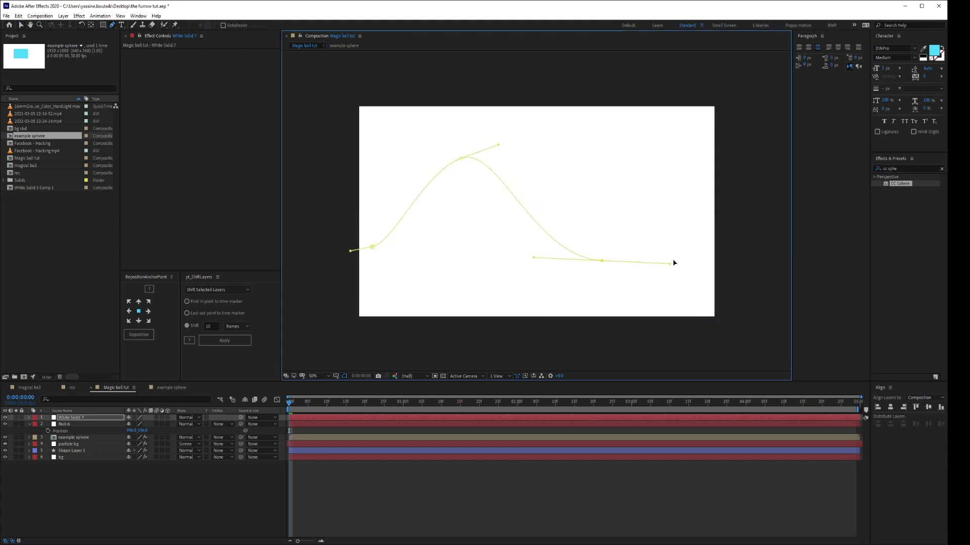
left_click_drag(693, 196, 732, 185)
left_click(766, 219)
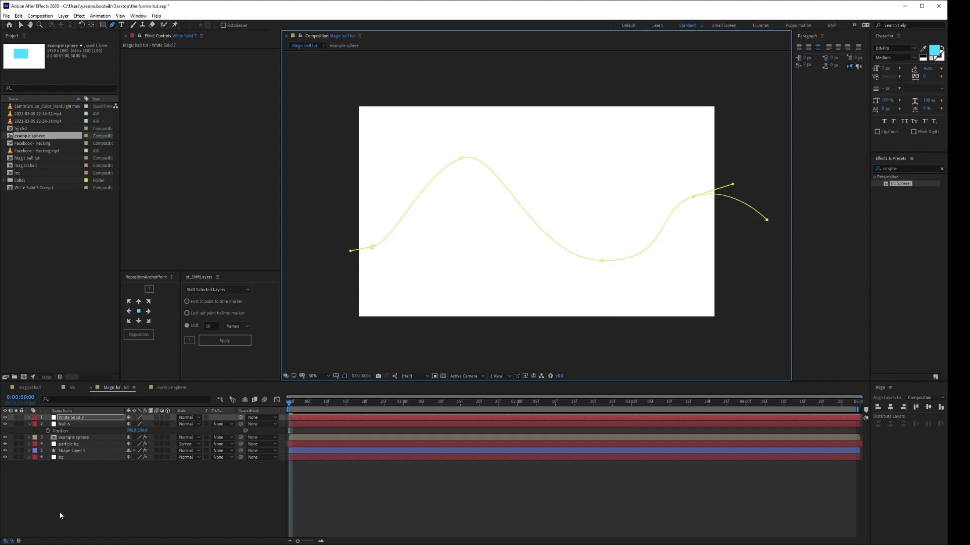
Copy the wavy mask's Mask Path and paste it into the null's Position
key("m")
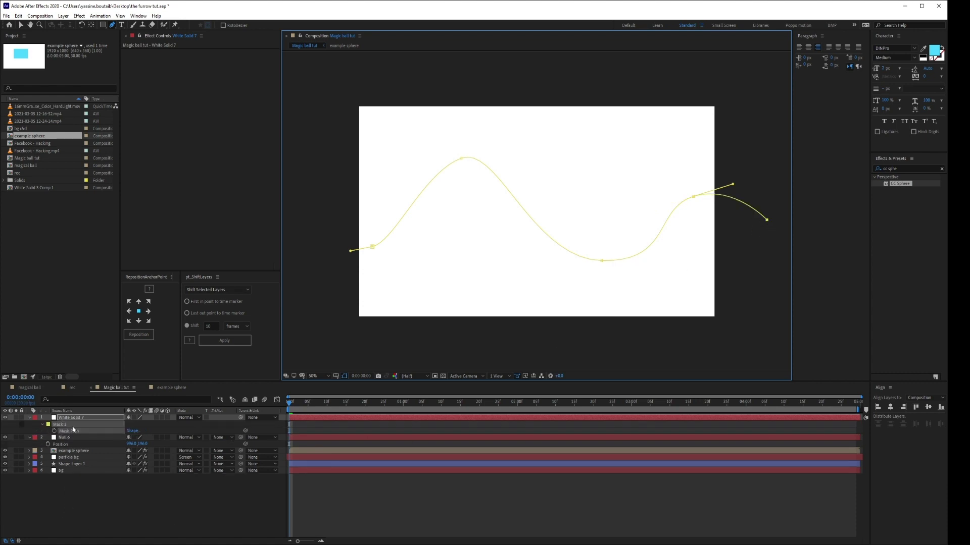
left_click(47, 500)
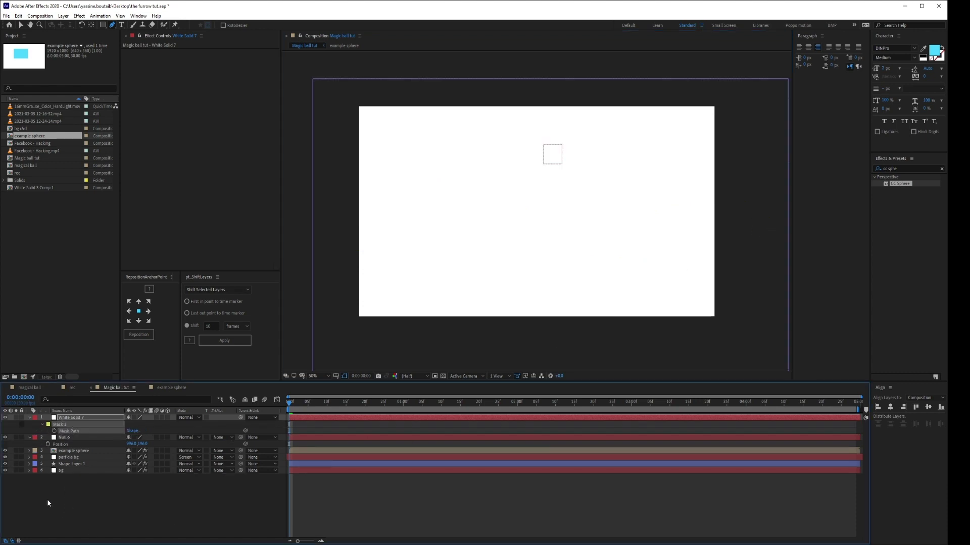
left_click(67, 445)
key("ctrl+v")
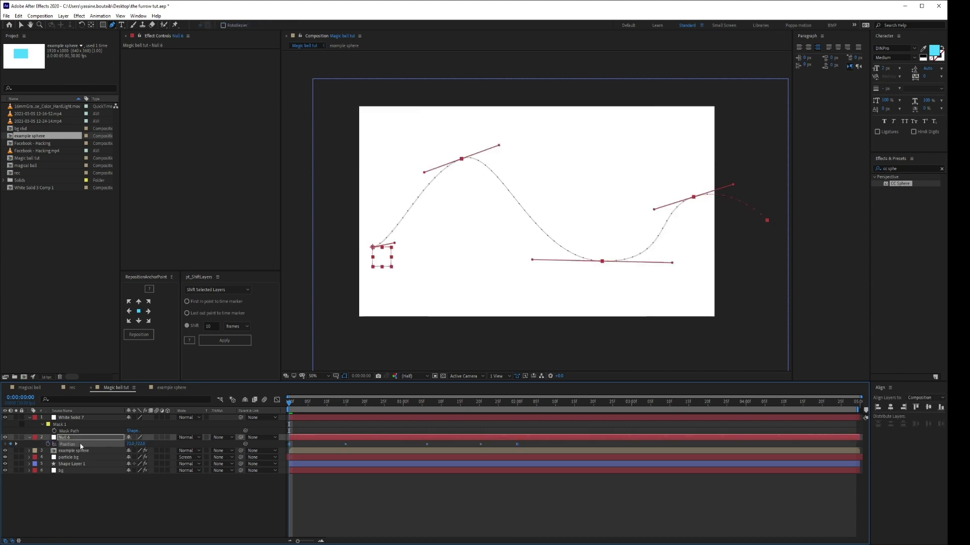
Hide the white solid, preview the ball's motion along the wavy path and return to frame 0
left_click(5, 418)
left_click(357, 485)
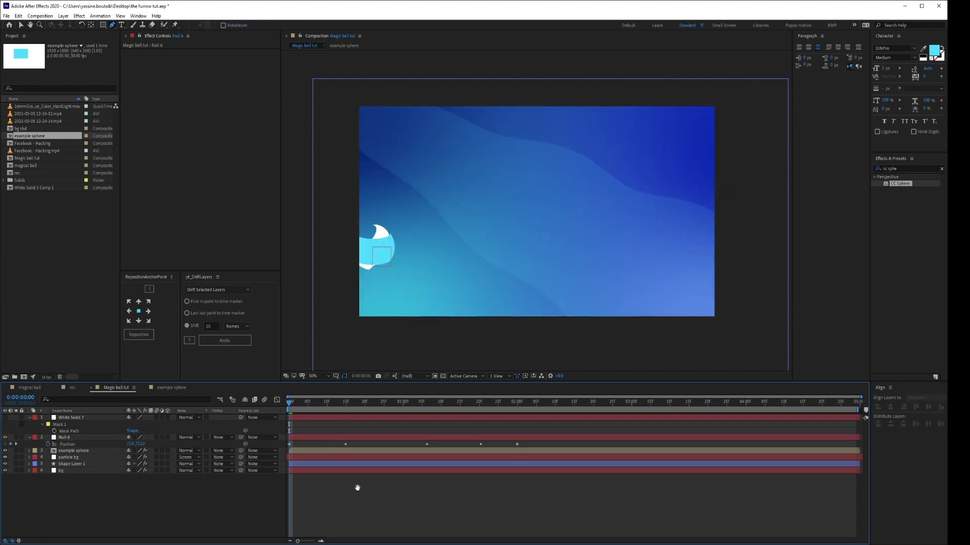
key("space")
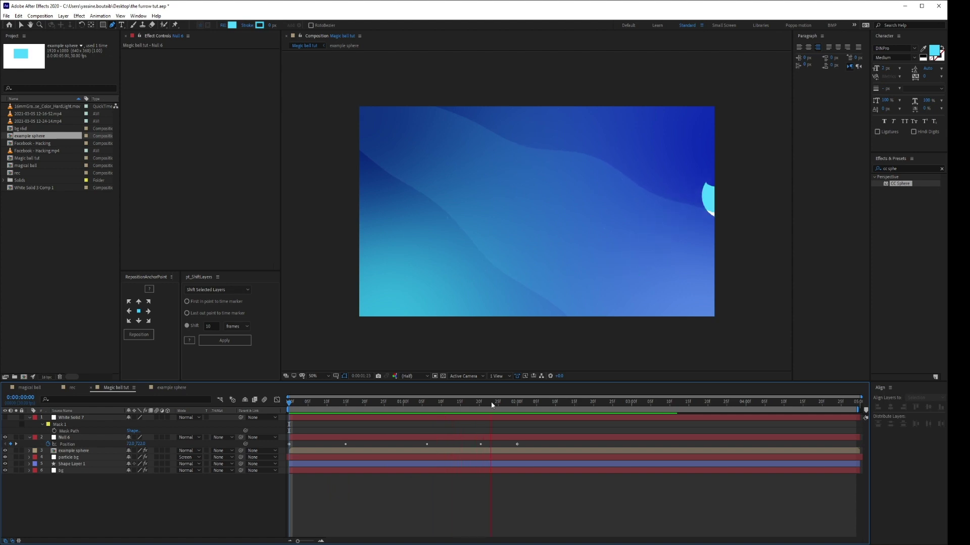
left_click_drag(526, 404, 288, 402)
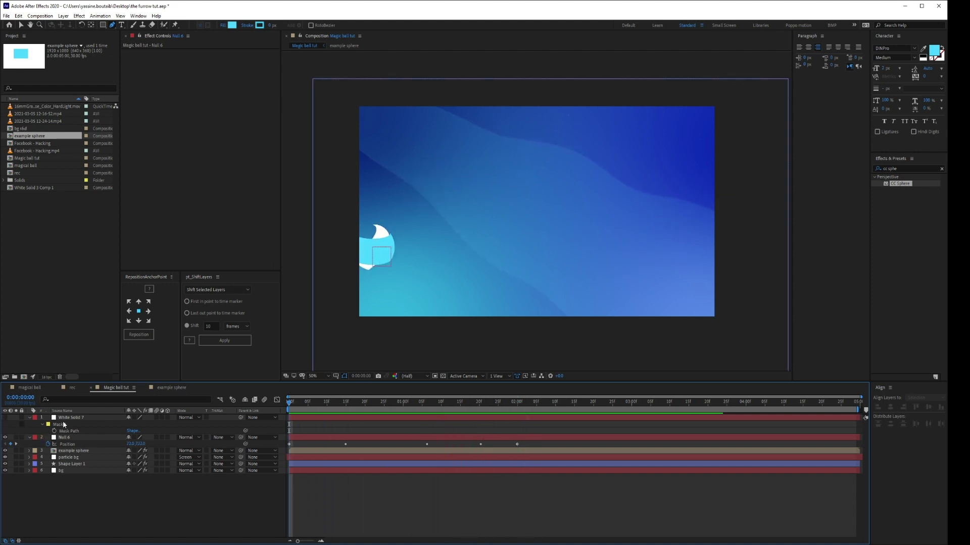
Undo hiding the white solid and pasting the wavy path into the null's Position
key("ctrl+z")
key("ctrl+z")
key("ctrl+z")
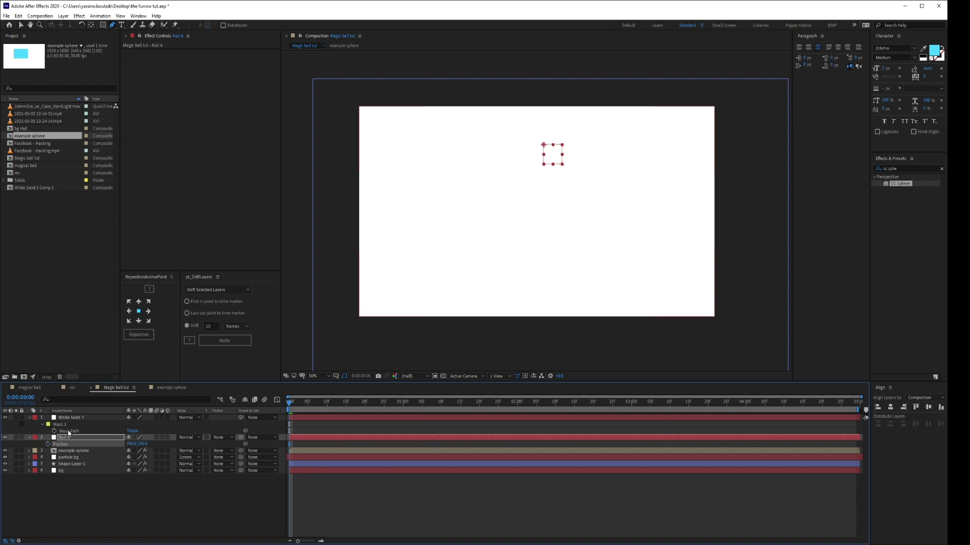
Replace the white solid's wavy mask with a nearly circular elliptical mask drawn outward from its centre
left_click(71, 418)
left_click(68, 424)
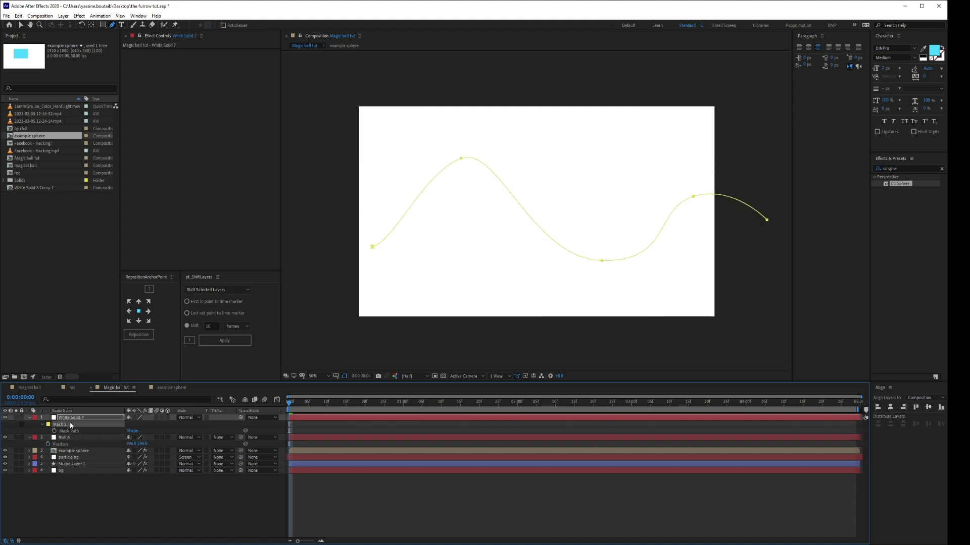
key("Delete")
left_click_drag(103, 24, 133, 44)
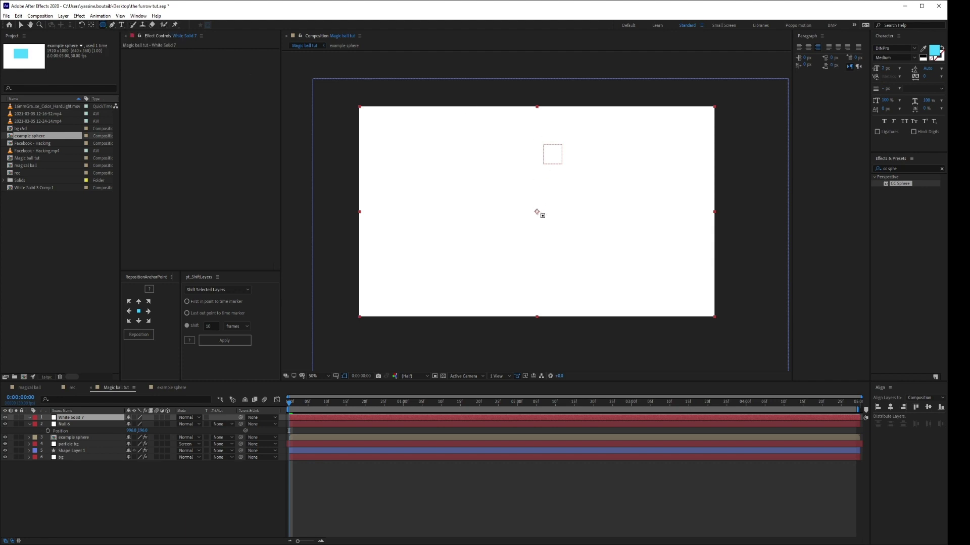
left_click_drag(537, 212, 596, 281)
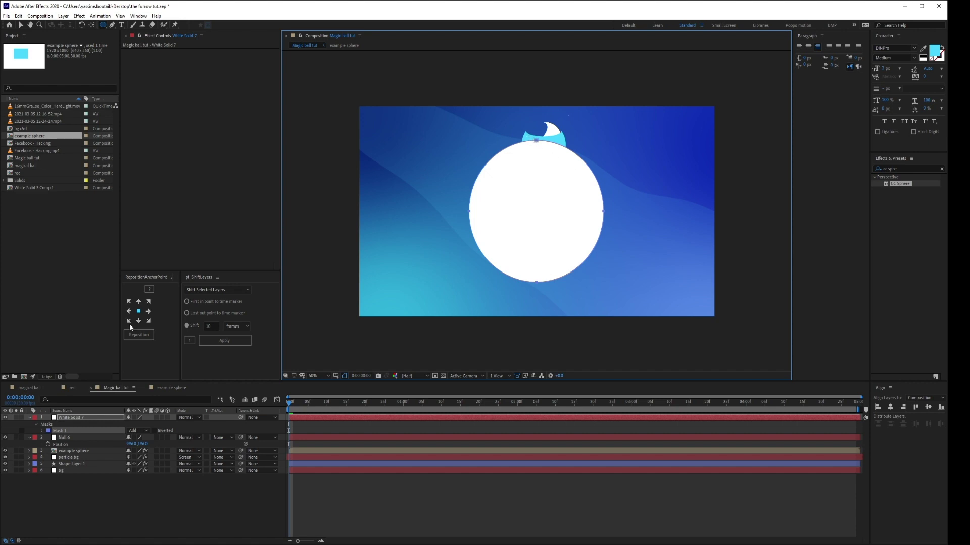
Copy the elliptical mask's Mask Path and paste it into the null's Position
left_click(43, 430)
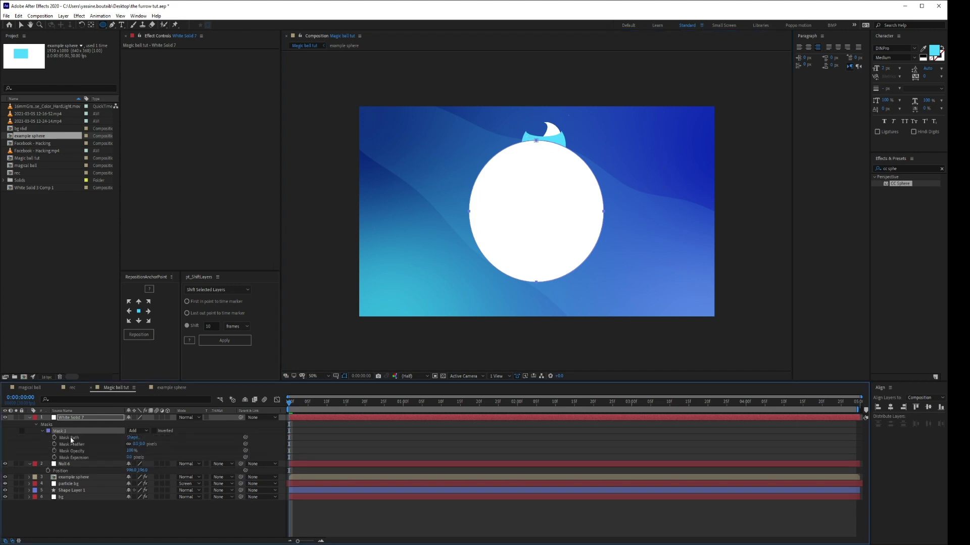
left_click(70, 438)
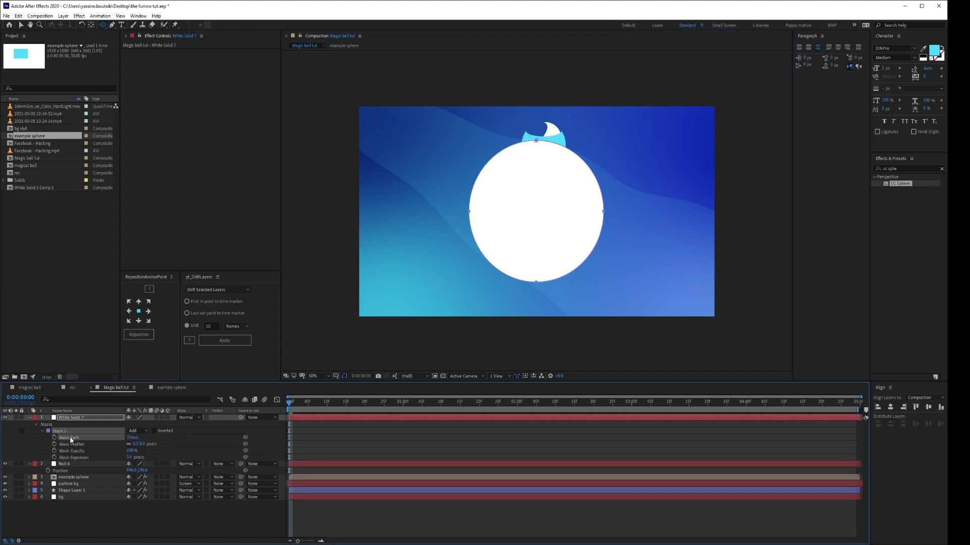
left_click(67, 472)
key("ctrl+v")
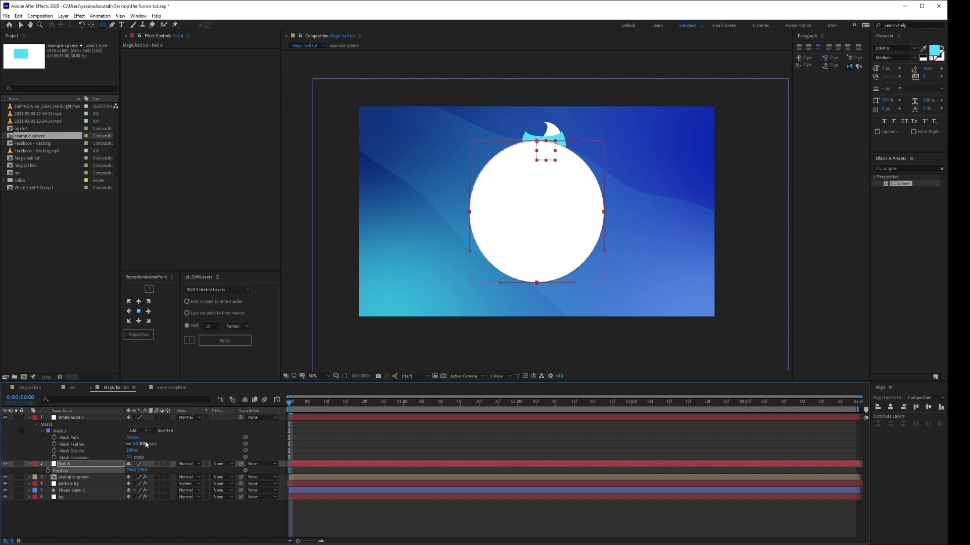
Delete the white solid, preview the ball's circular motion and move the playhead to 0:00:01:29
left_click(76, 416)
key("Delete")
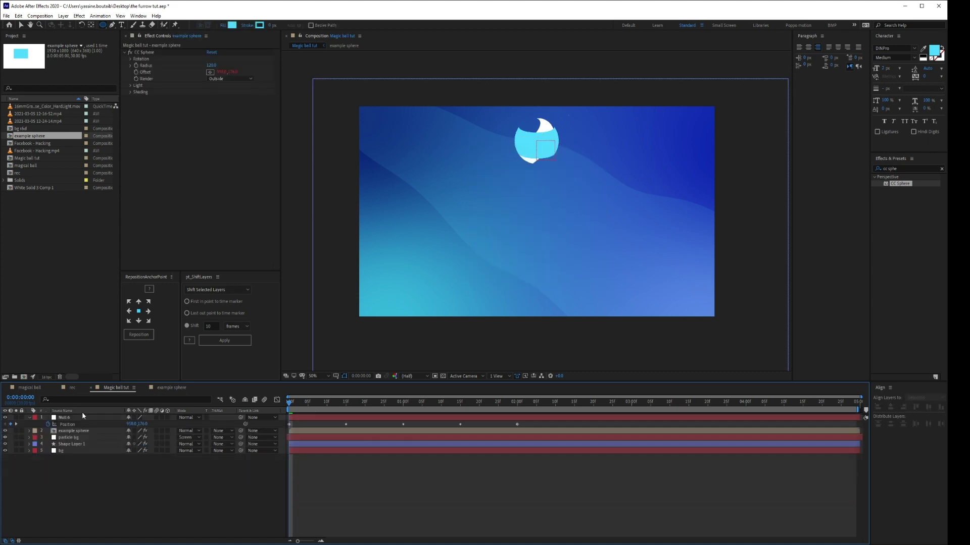
left_click(438, 499)
key("space")
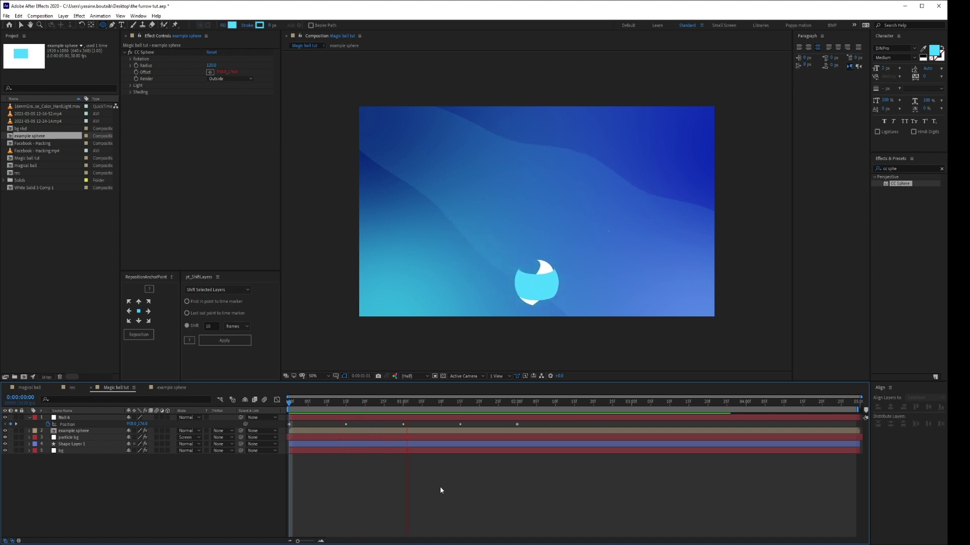
left_click(513, 403)
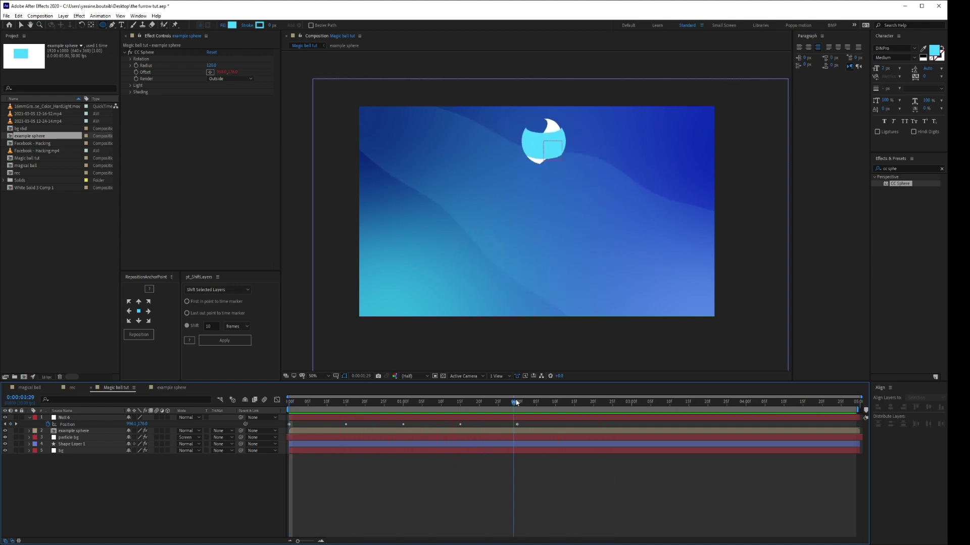
Apply Easy Ease to all the null's Position keyframes and move the last one to about 0:00:03:08
left_click_drag(527, 427, 267, 441)
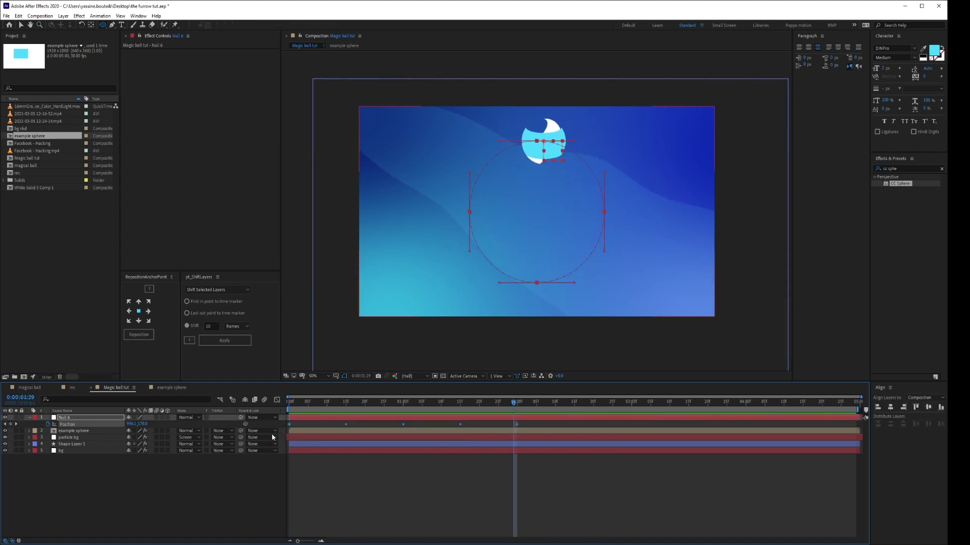
key("F9")
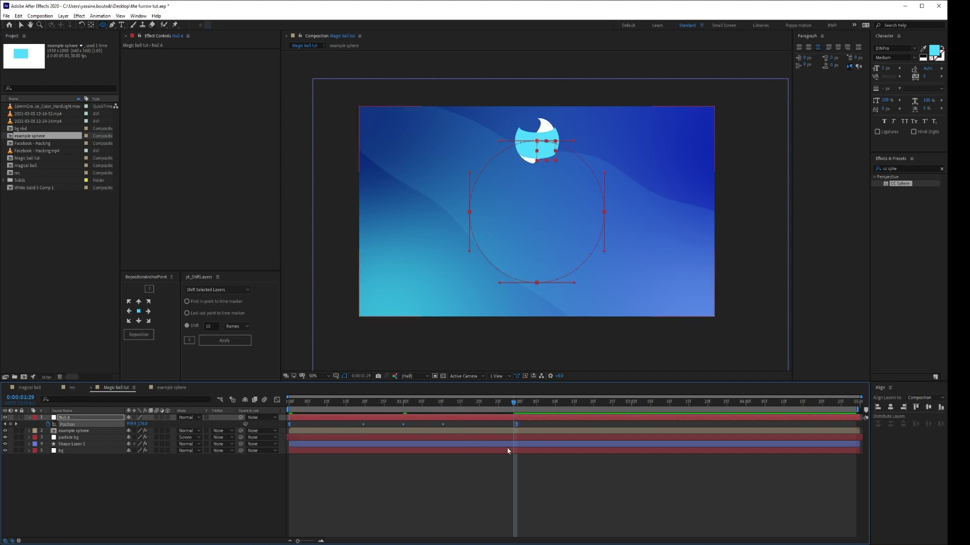
left_click(514, 427)
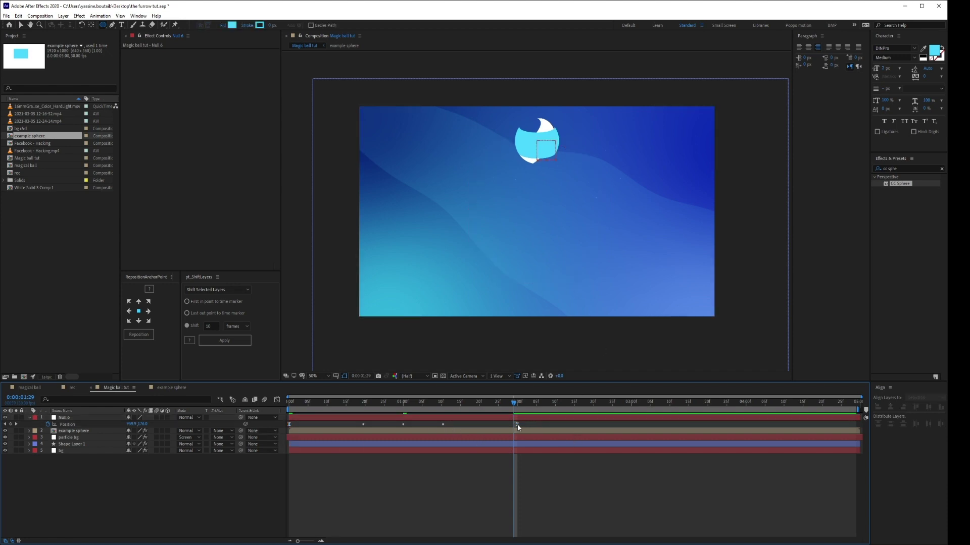
left_click_drag(516, 425, 664, 428)
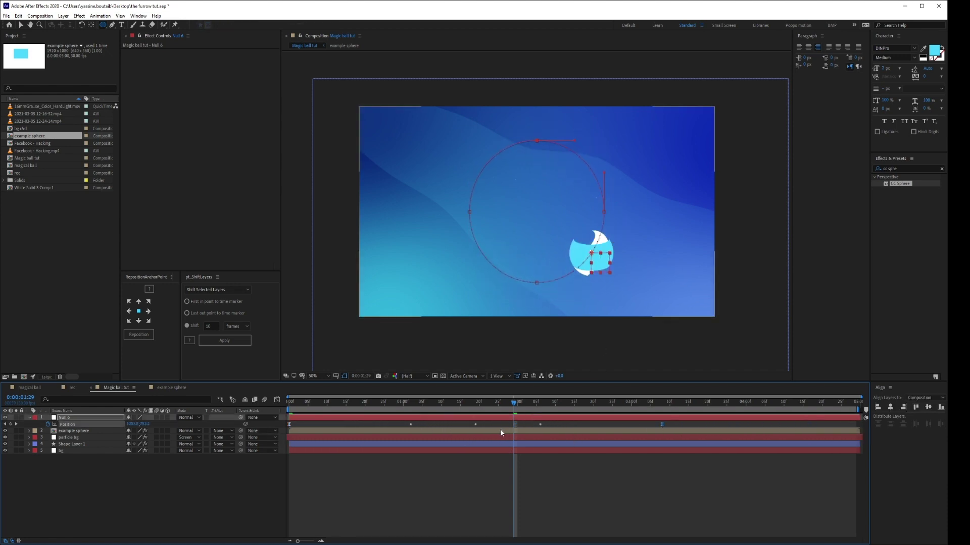
Stretch the null's circular motion by moving its last Position keyframe to about 0:00:04:29
right_click(539, 427)
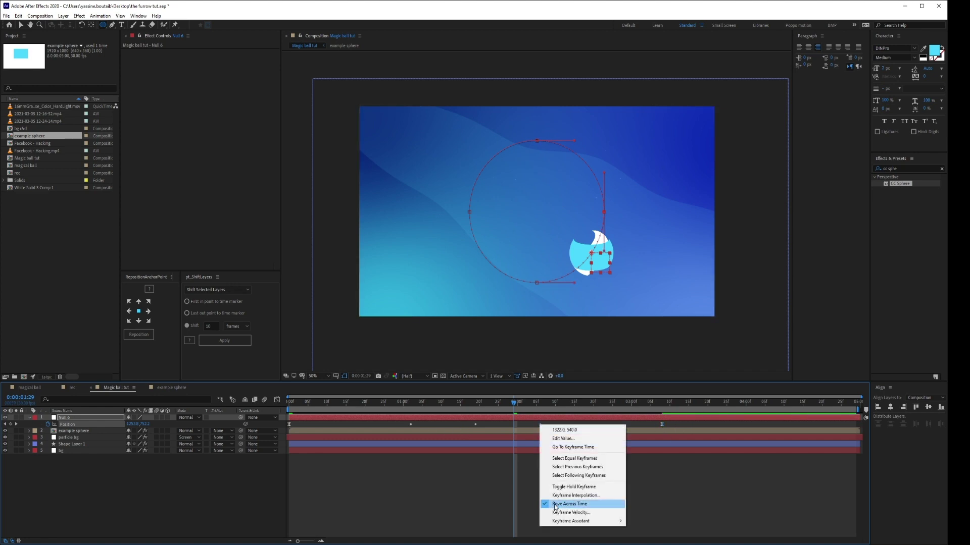
left_click(449, 495)
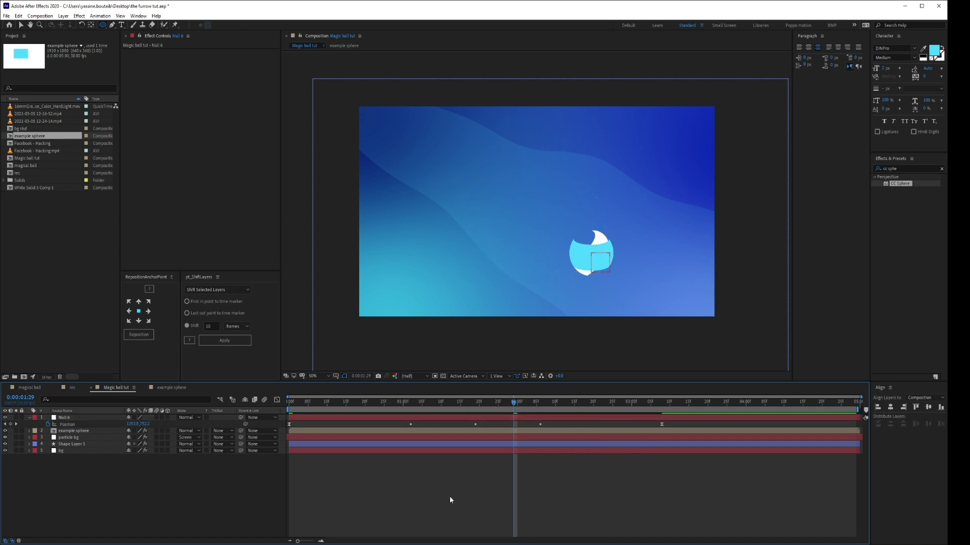
left_click_drag(553, 421, 397, 428)
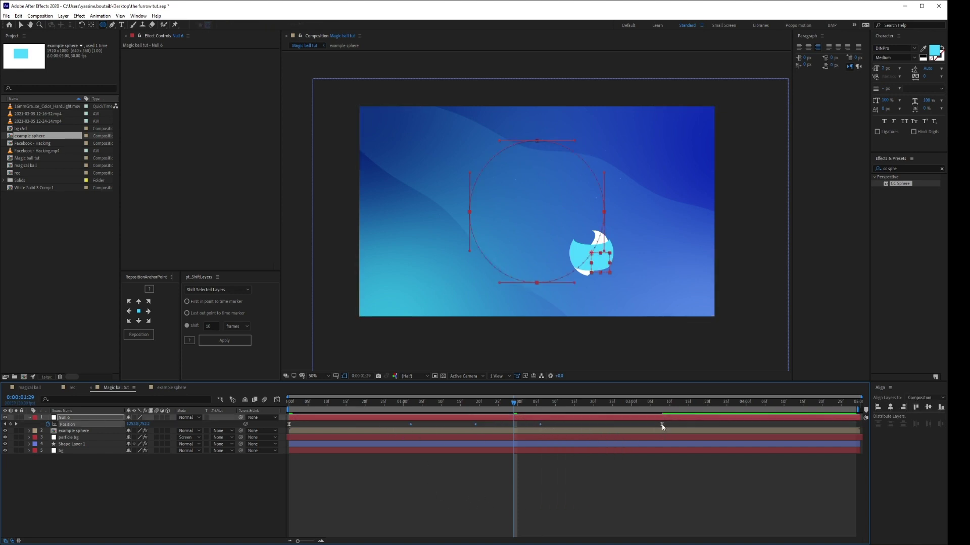
left_click(662, 424)
left_click_drag(663, 426, 855, 431)
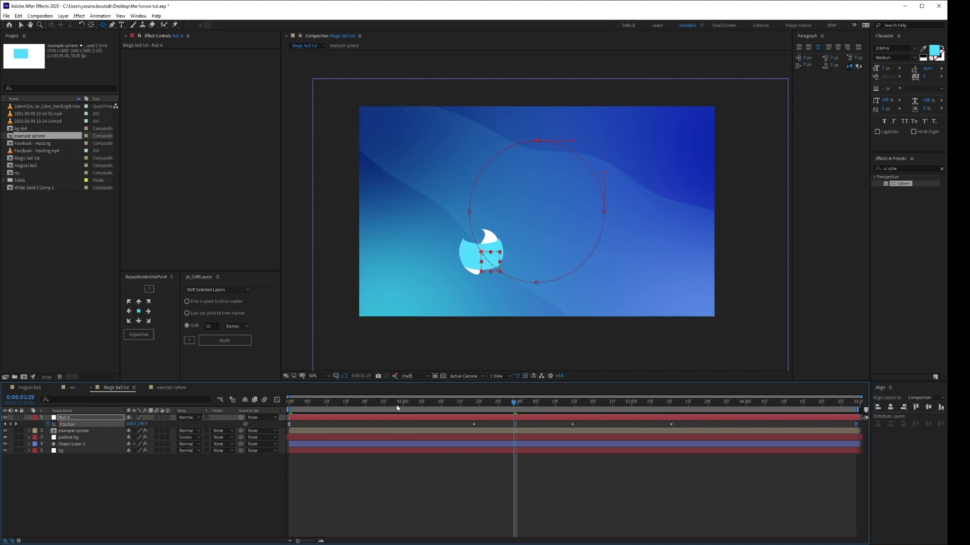
Lengthen the incoming ease of the null's last Position keyframe in the speed graph so the motion slows gradually, and preview it
left_click(277, 401)
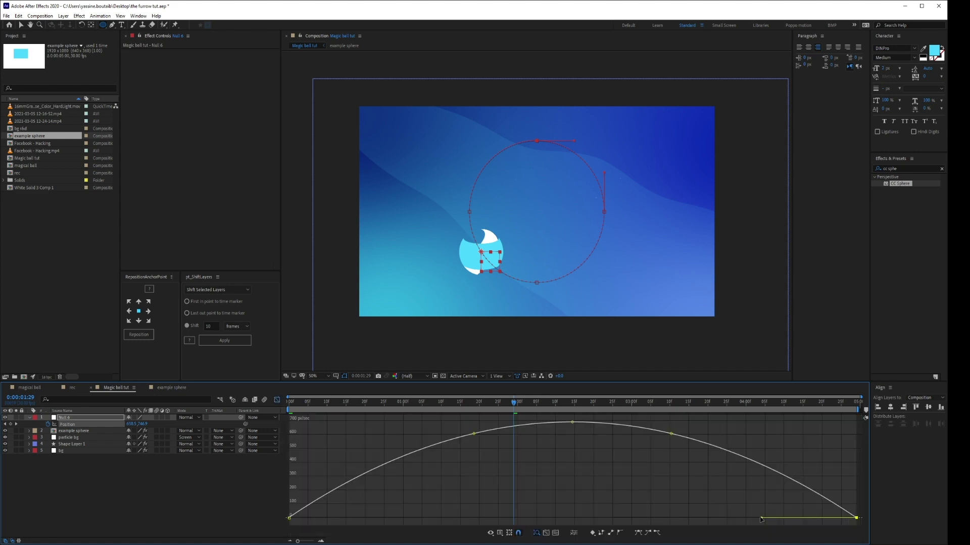
left_click_drag(761, 518, 571, 518)
left_click_drag(308, 408, 539, 444)
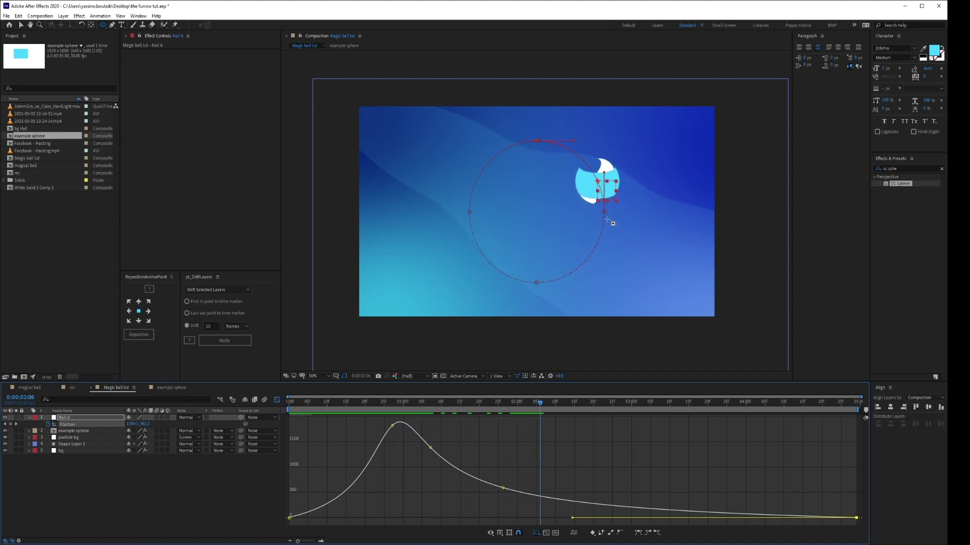
left_click_drag(541, 404, 283, 387)
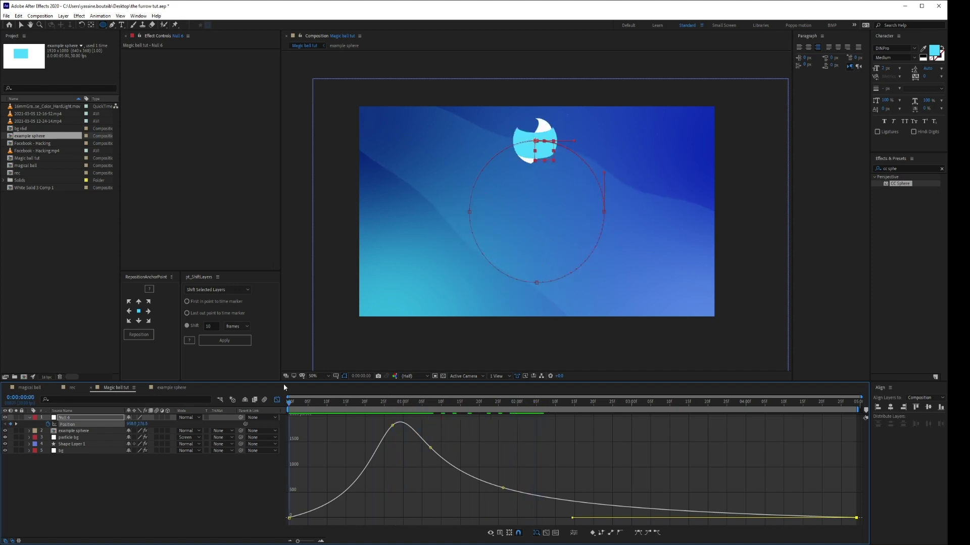
key("space")
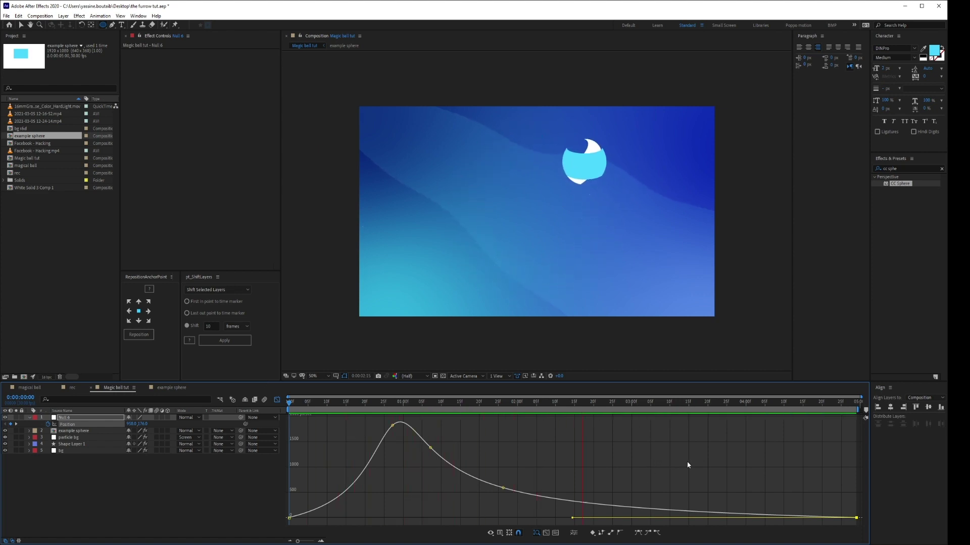
left_click(837, 407)
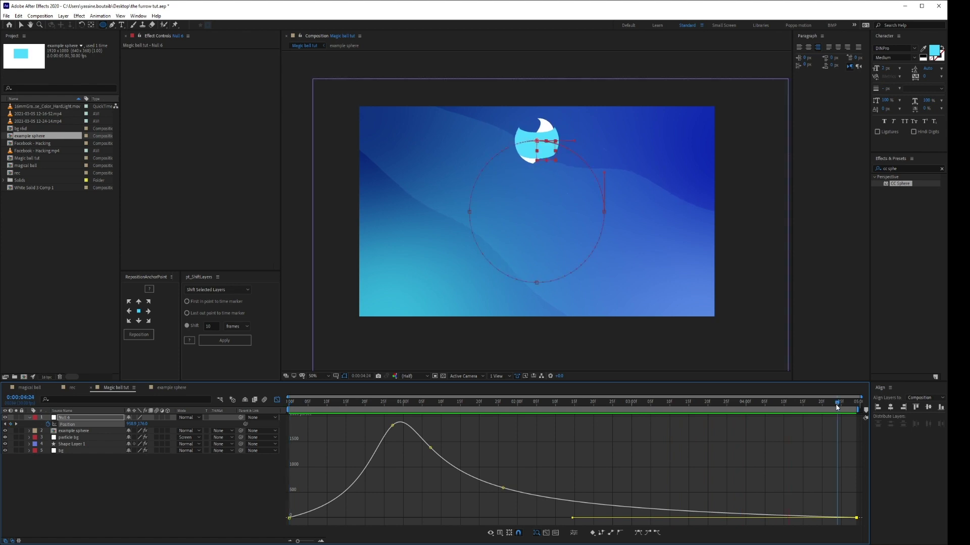
left_click(277, 400)
left_click(472, 515)
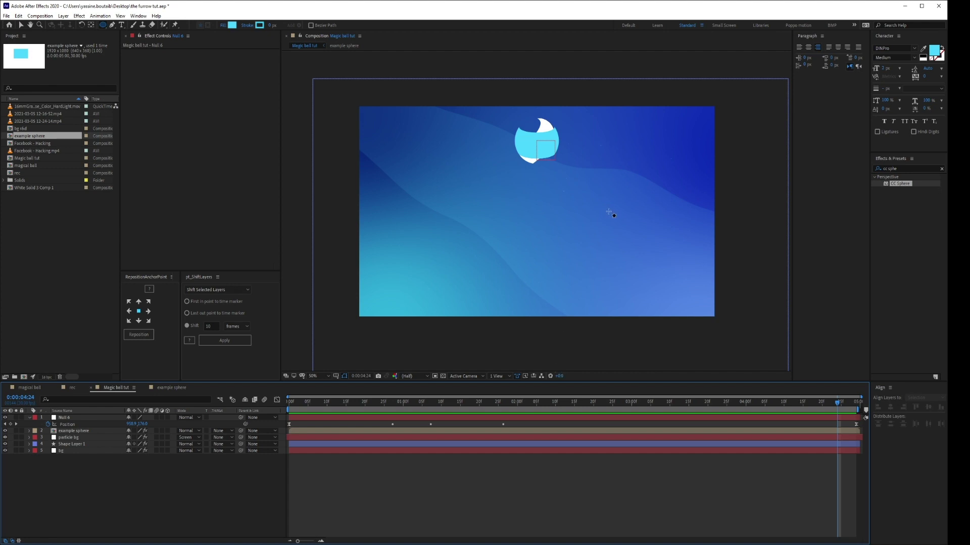
Add CC Sphere Rotation X, Y and Z keyframes to the example sphere layer at 0:00:00:00 and reveal them
left_click_drag(840, 403, 237, 411)
left_click(71, 431)
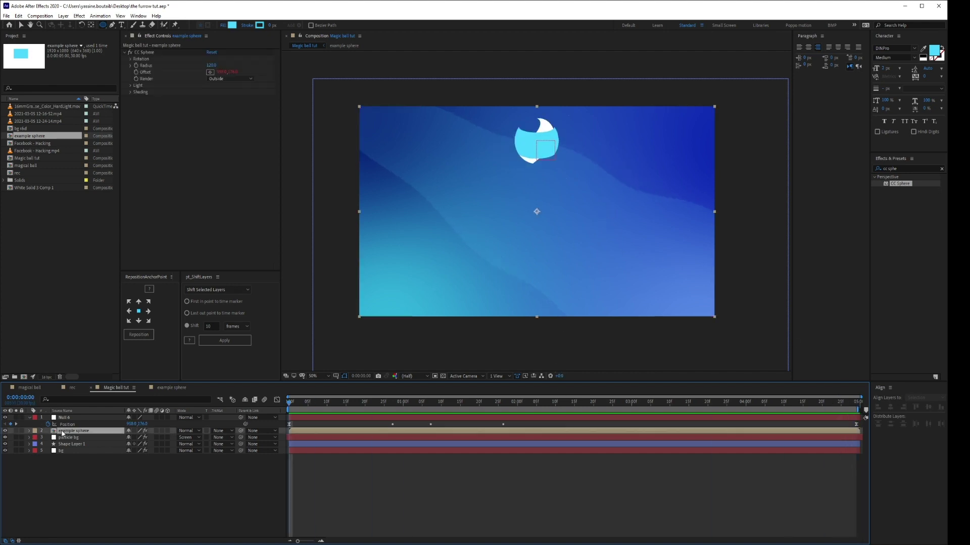
left_click(131, 59)
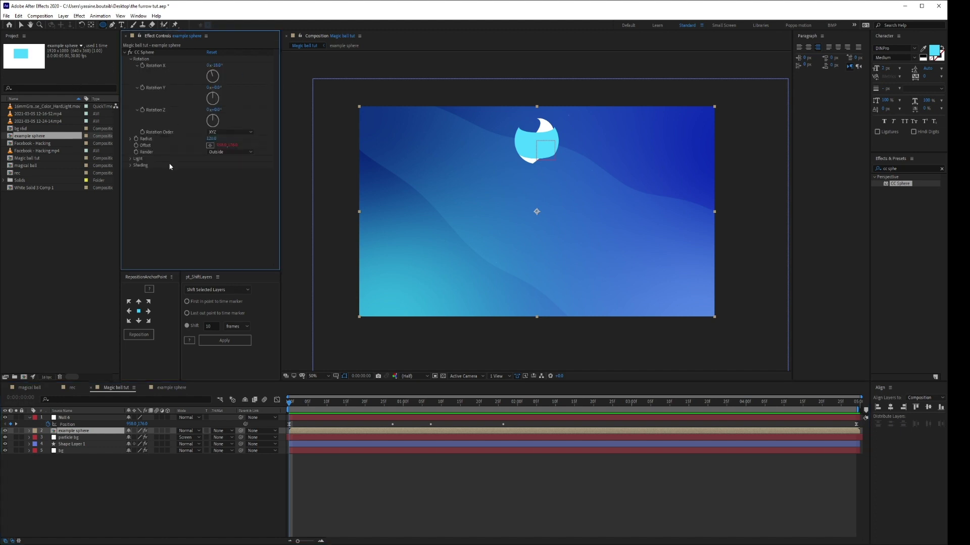
left_click(143, 69)
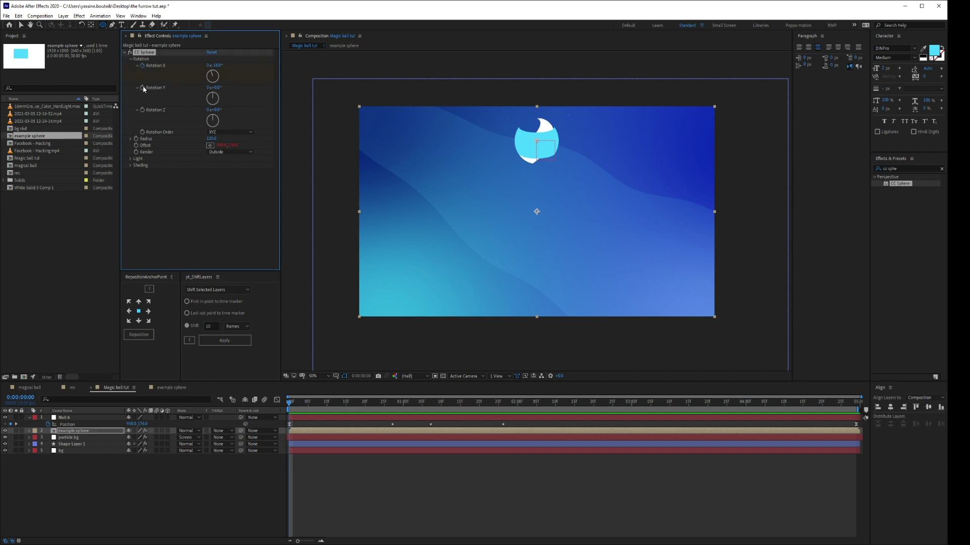
key("u")
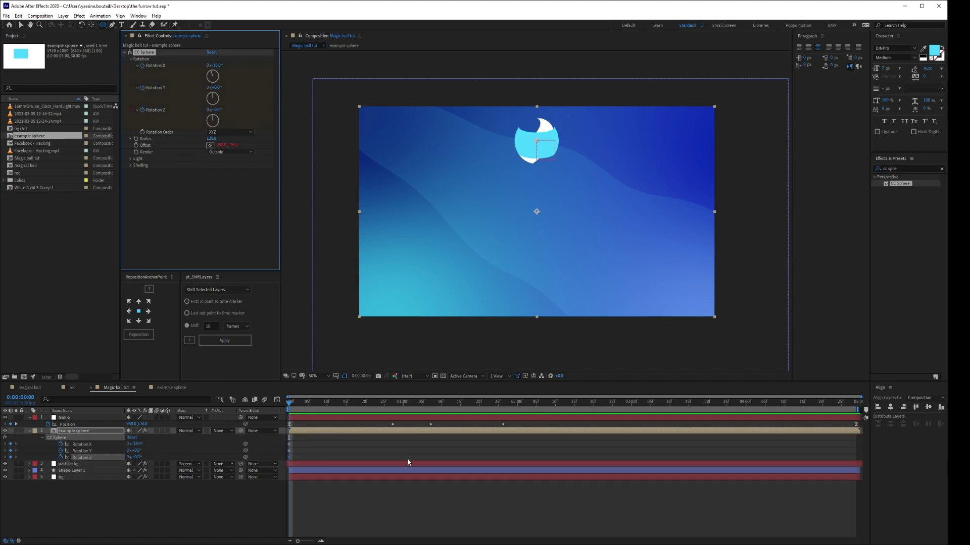
At 0:00:04:29, set CC Sphere's Rotation Z to -77° and change Rotation X, then preview the spin
left_click_drag(291, 405, 860, 404)
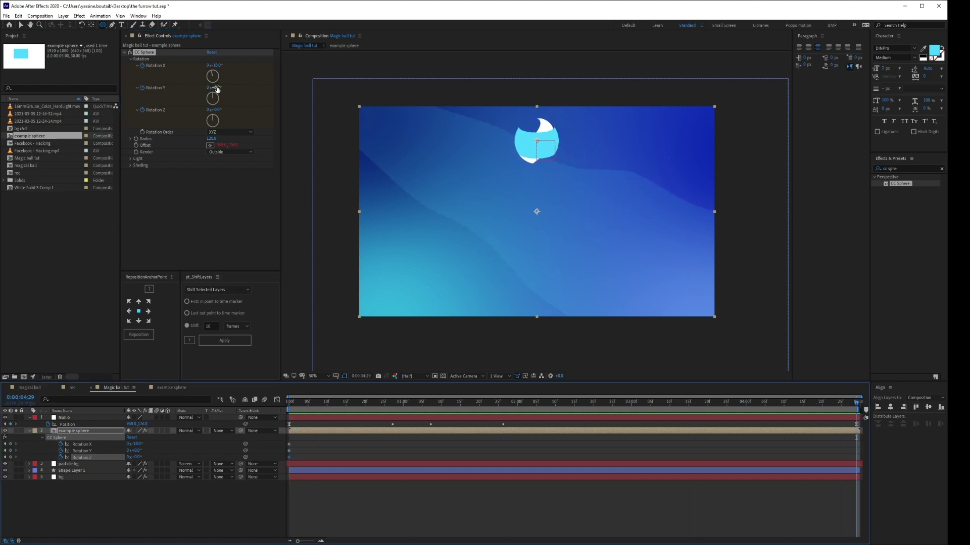
left_click_drag(213, 88, 186, 106)
key("ctrl+z")
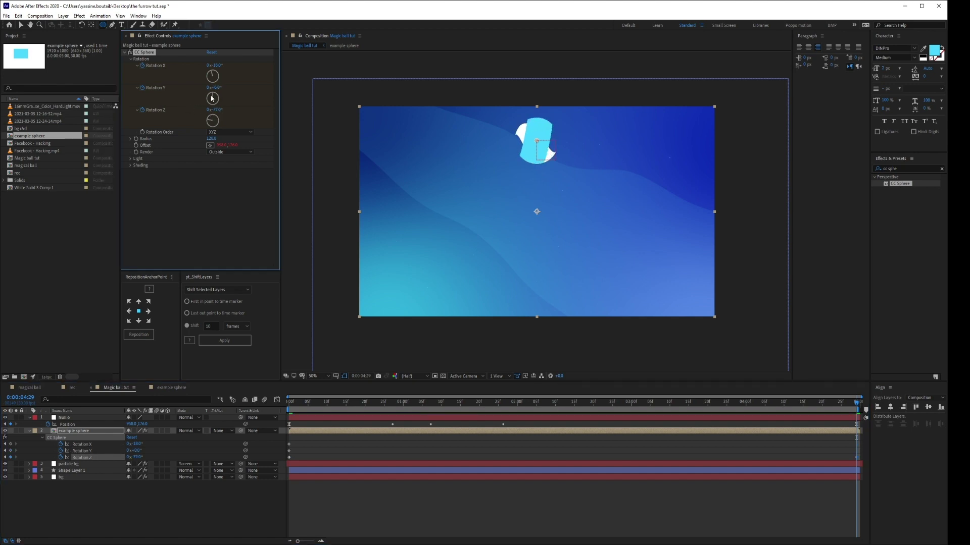
left_click_drag(214, 65, 916, 488)
left_click_drag(856, 404, 237, 417)
left_click(464, 506)
key("space")
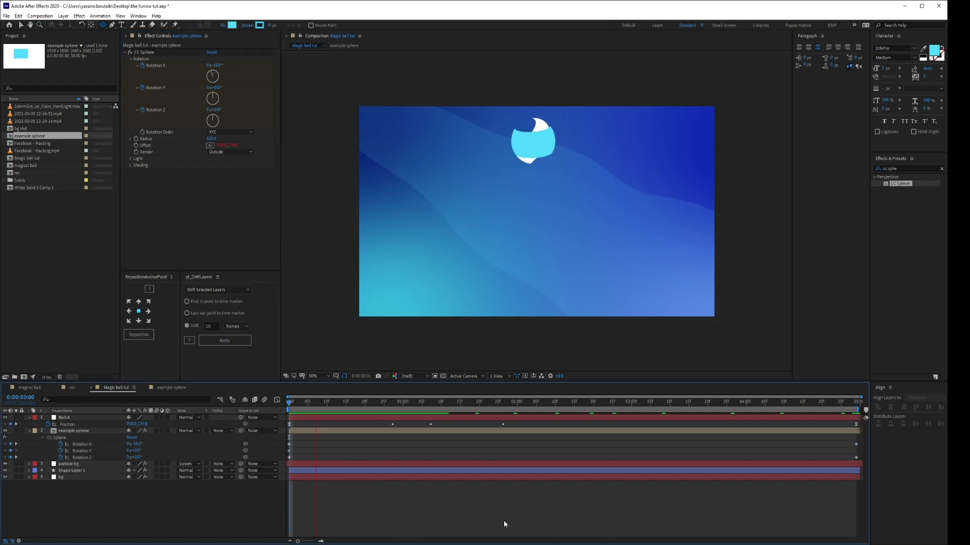
Ease the CC Sphere rotation keyframes, lengthen the last ones' incoming influence in the speed graph, and preview the rotation
left_click_drag(859, 439, 279, 467)
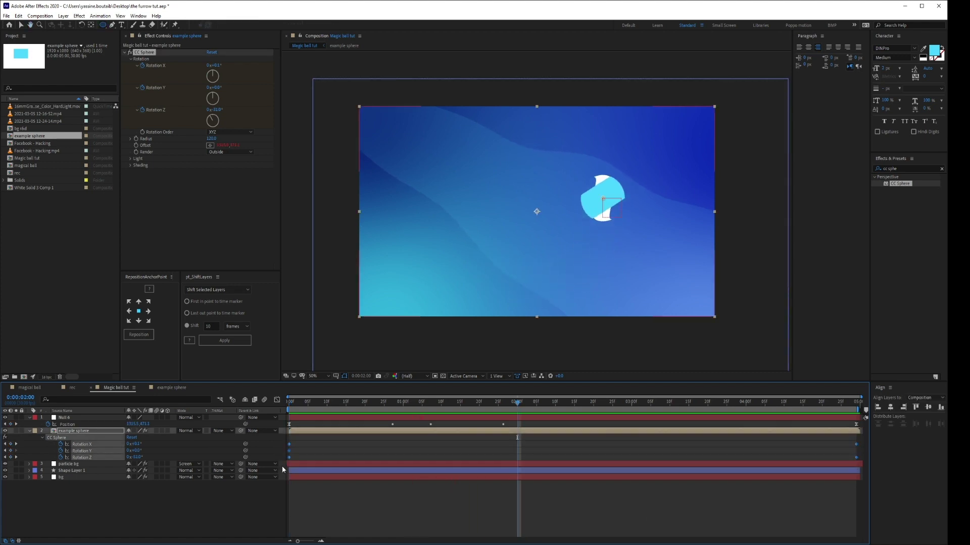
left_click(276, 400)
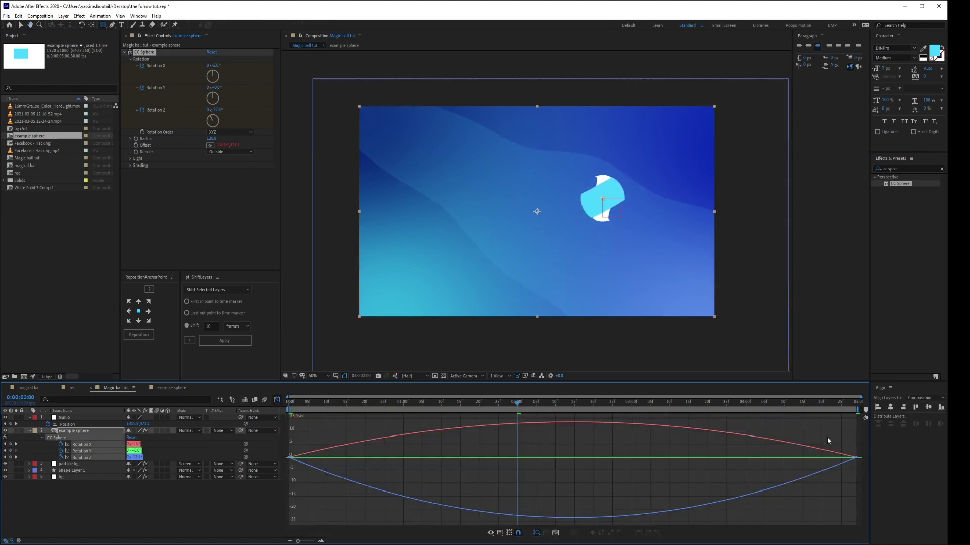
left_click_drag(828, 440, 864, 480)
left_click_drag(761, 458, 426, 457)
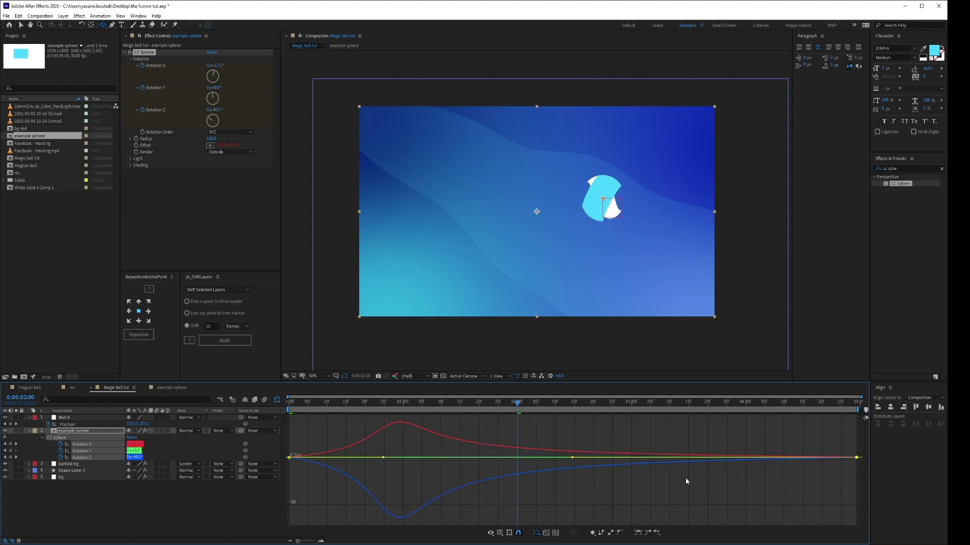
left_click(277, 400)
key("Home")
key("space")
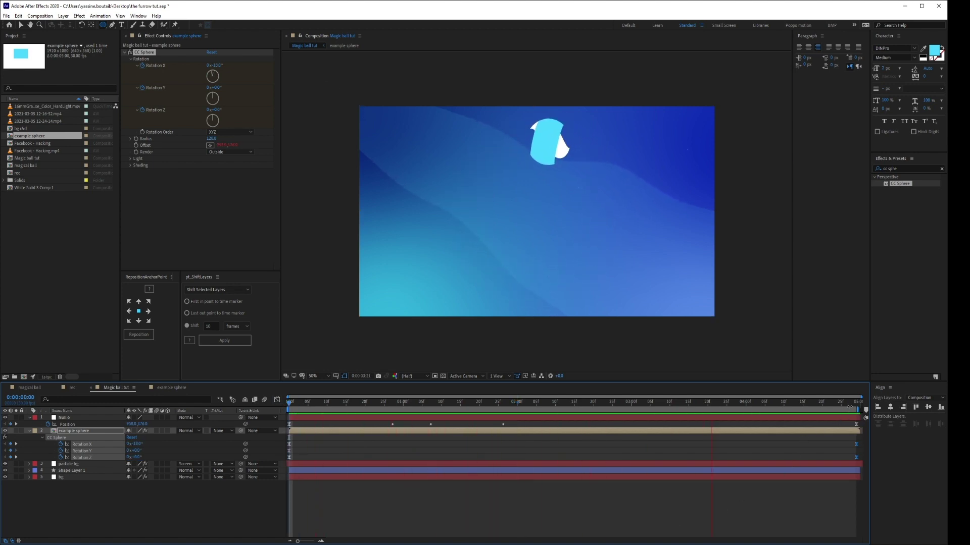
Undo all the CC Sphere rotation easing and keyframes on the example sphere layer
left_click(853, 404)
key("ctrl+z")
key("ctrl+z")
key("ctrl+z")
key("ctrl+z")
key("ctrl+z")
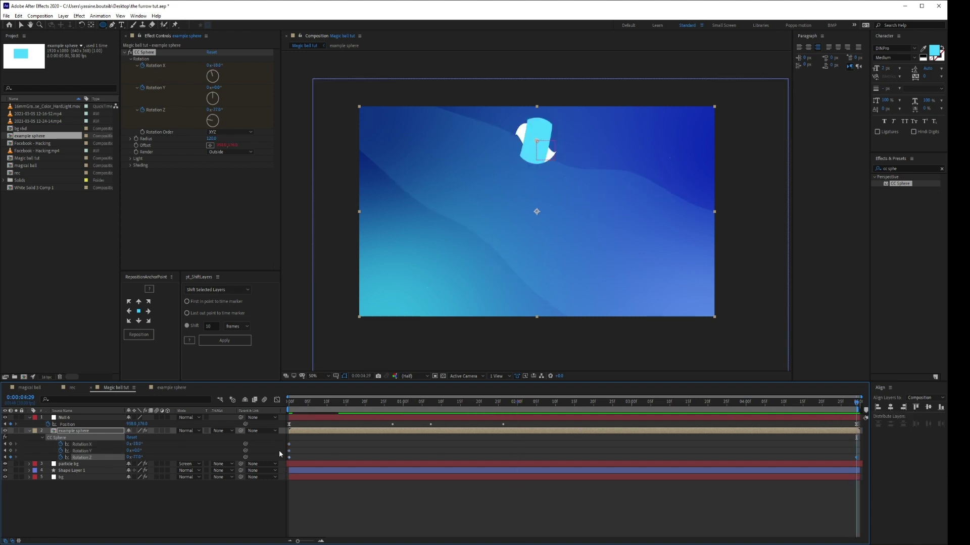
key("ctrl+z")
key("ctrl+z")
key("ctrl+z")
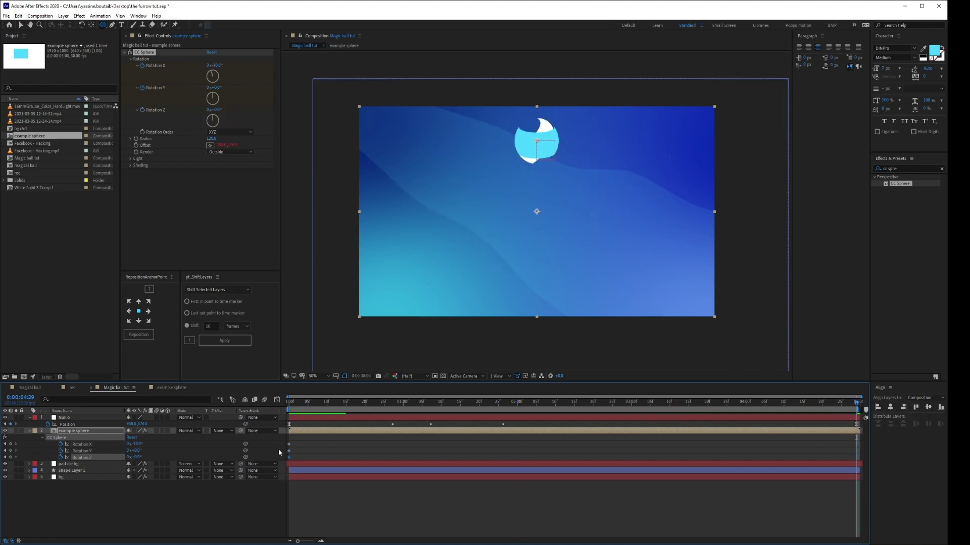
left_click(27, 431)
left_click(29, 431)
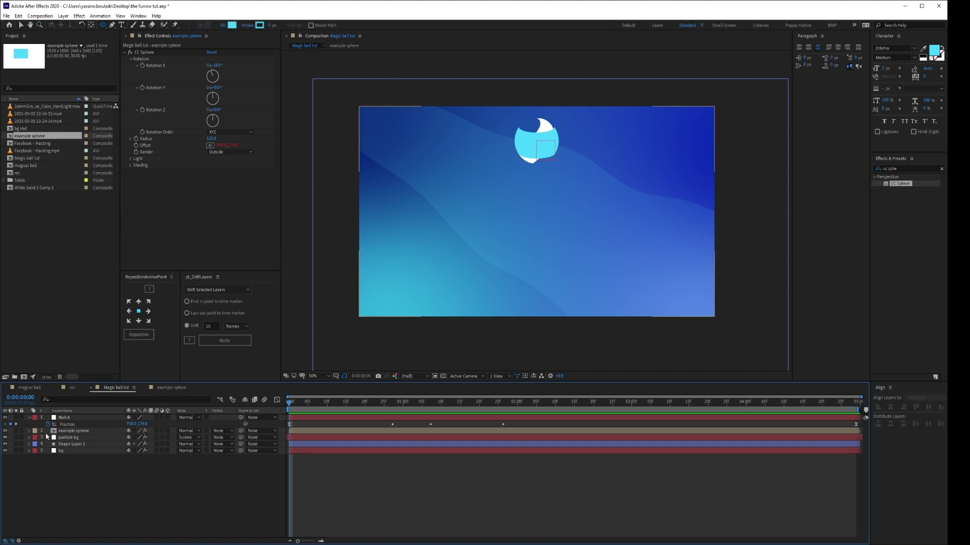
Open the example sphere composition, delete both of its stripe layers and return to the main composition
left_click(83, 432)
left_click(81, 431)
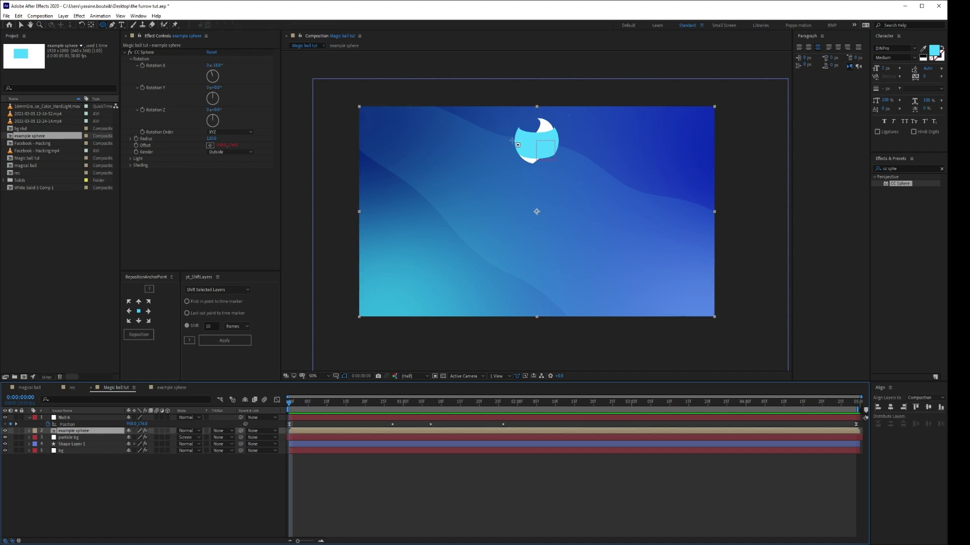
double_click(93, 432)
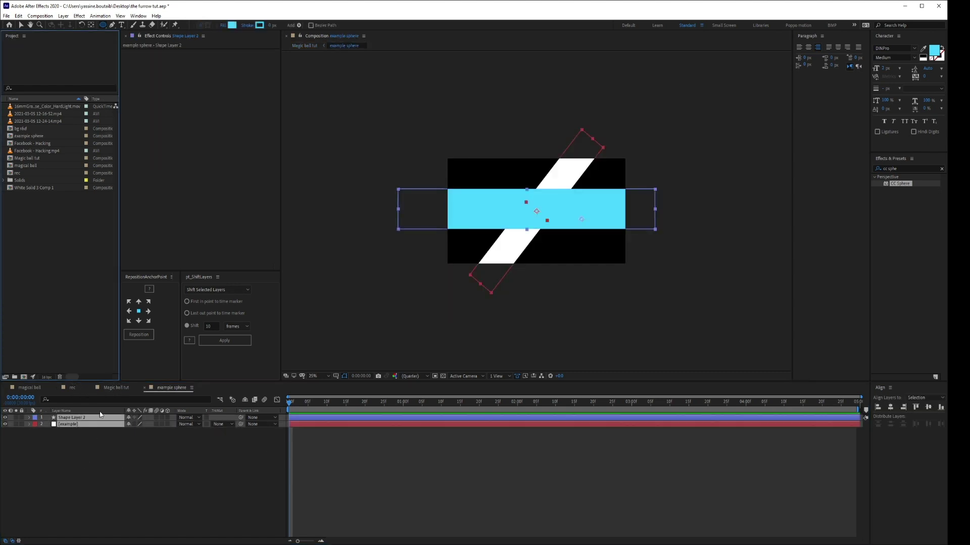
left_click_drag(118, 482, 76, 412)
key("Delete")
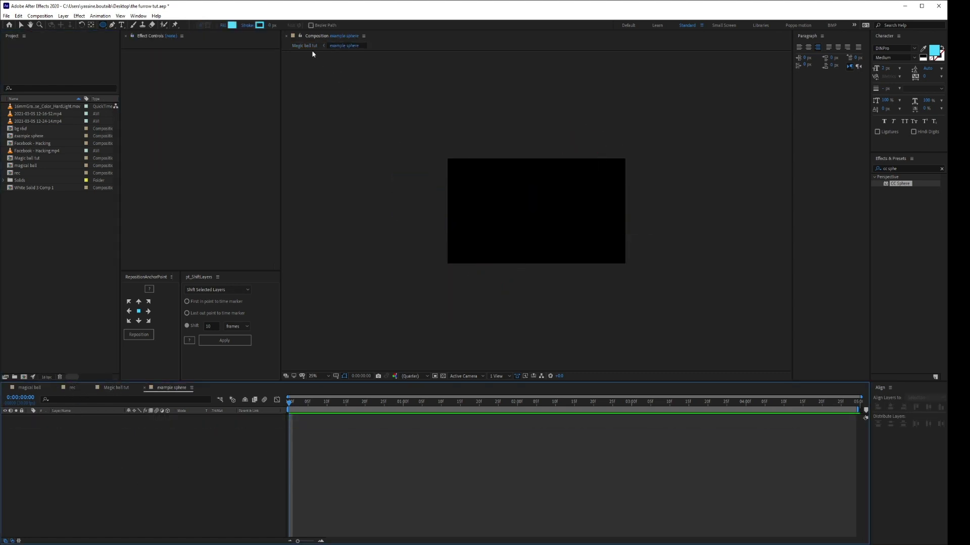
left_click(308, 46)
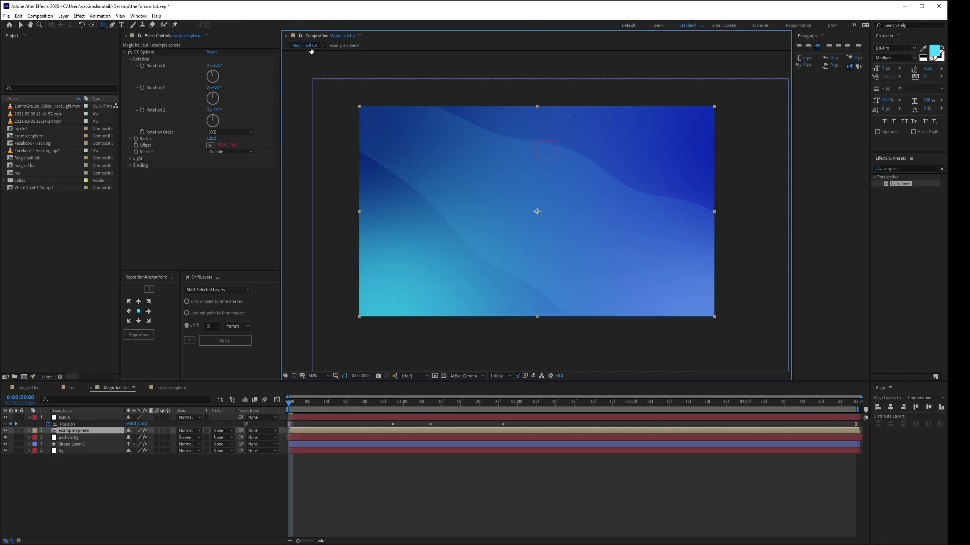
Reopen the example sphere composition and draw a thin cyan rectangle across its middle, extending past both side edges
double_click(65, 433)
left_click(112, 25)
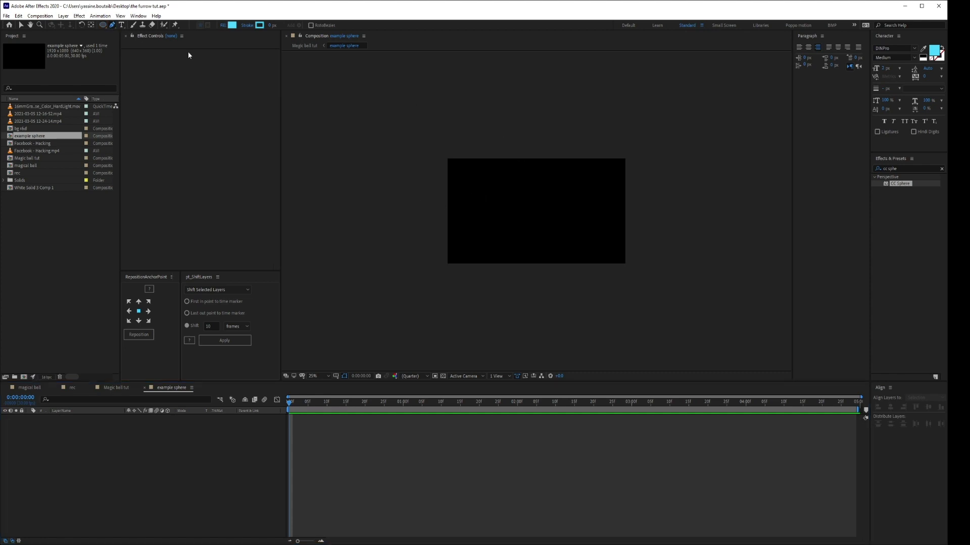
left_click_drag(105, 27, 125, 31)
left_click_drag(436, 201, 644, 225)
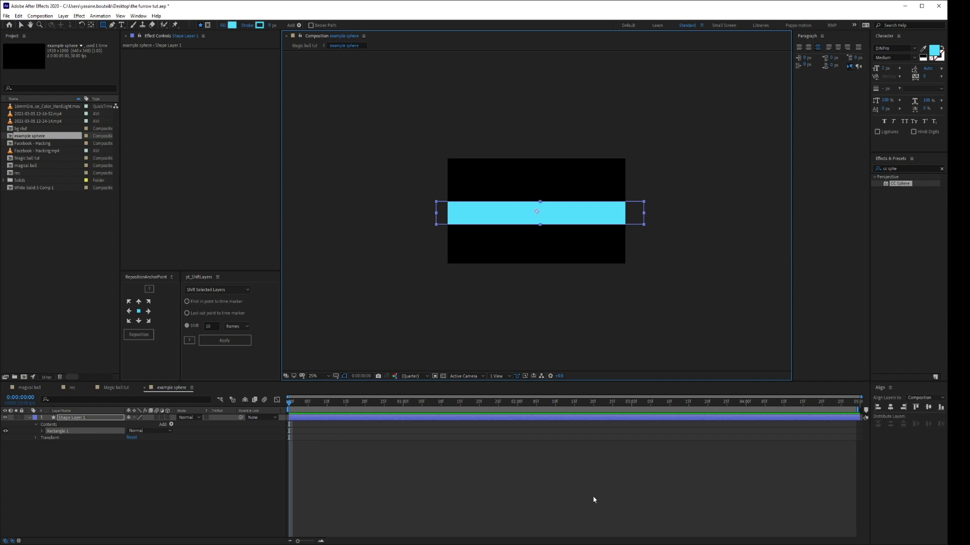
Check how the cyan band wraps around the sphere in the main composition and return to example sphere
left_click(88, 421)
key("ctrl+space")
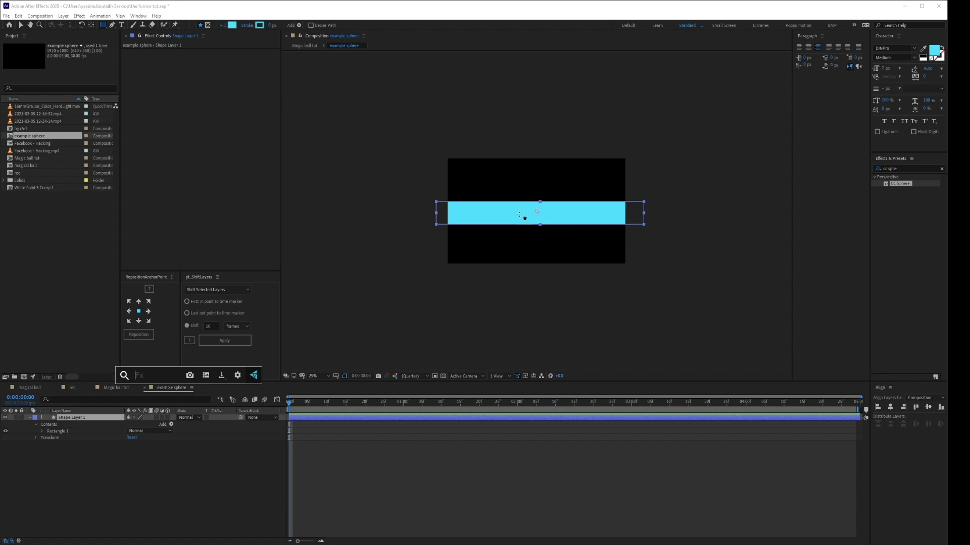
left_click(191, 439)
left_click(305, 47)
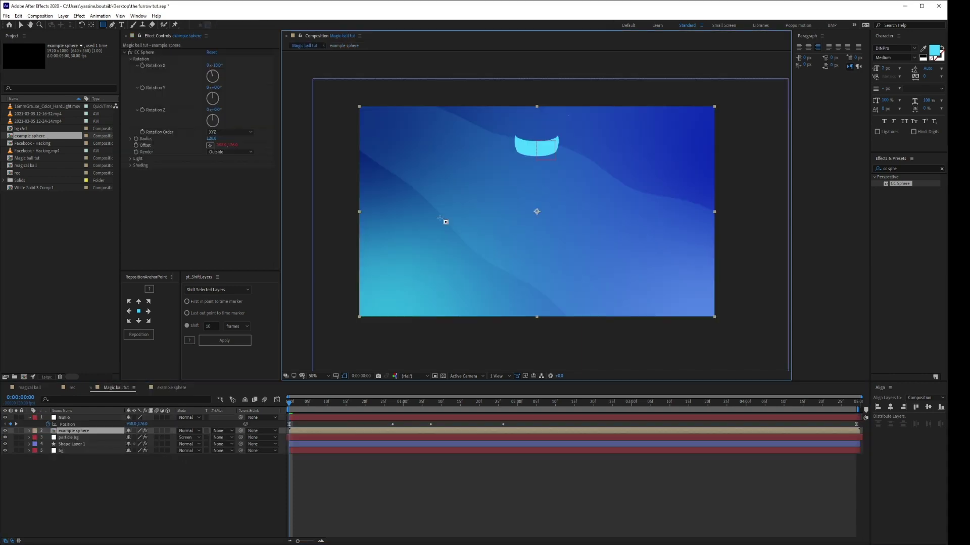
left_click(341, 46)
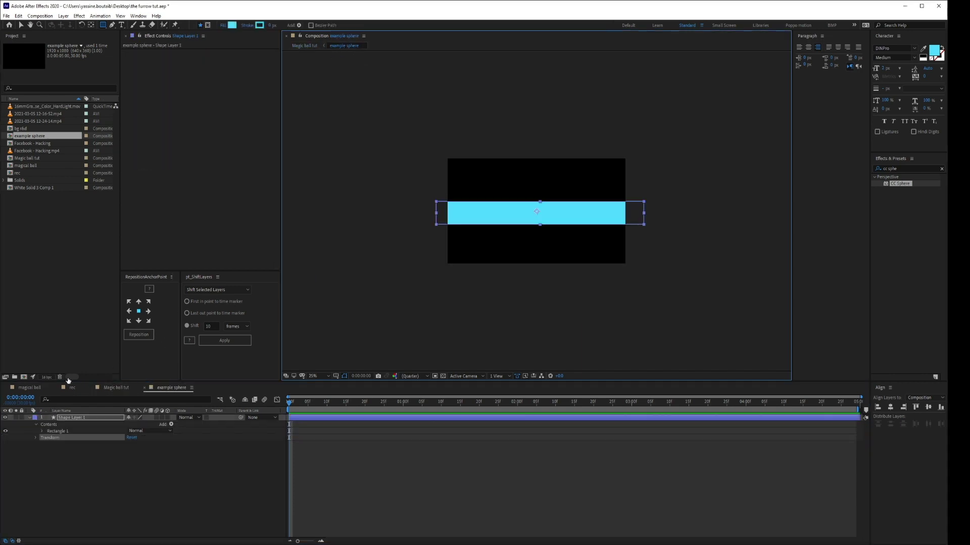
left_click(75, 420)
key("ctrl+space")
type("wave")
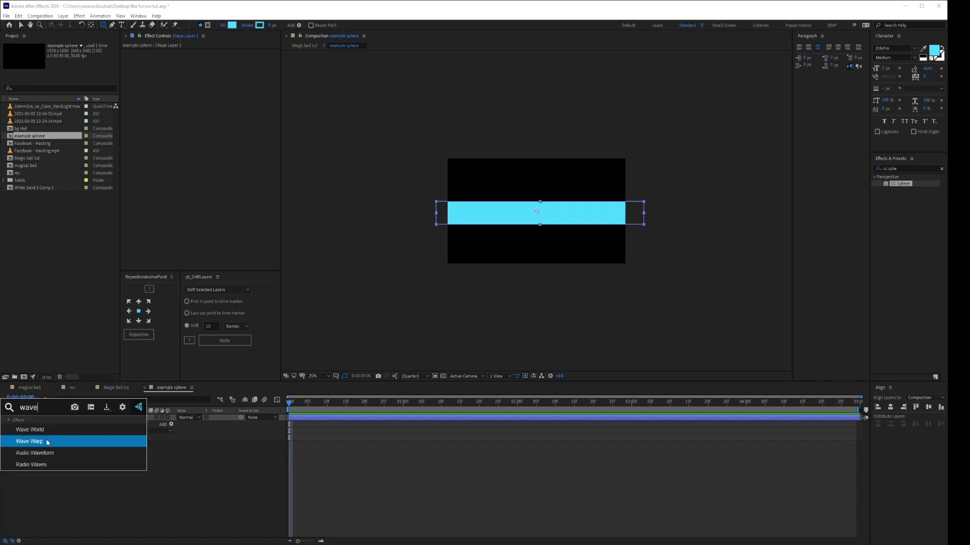
left_click(192, 494)
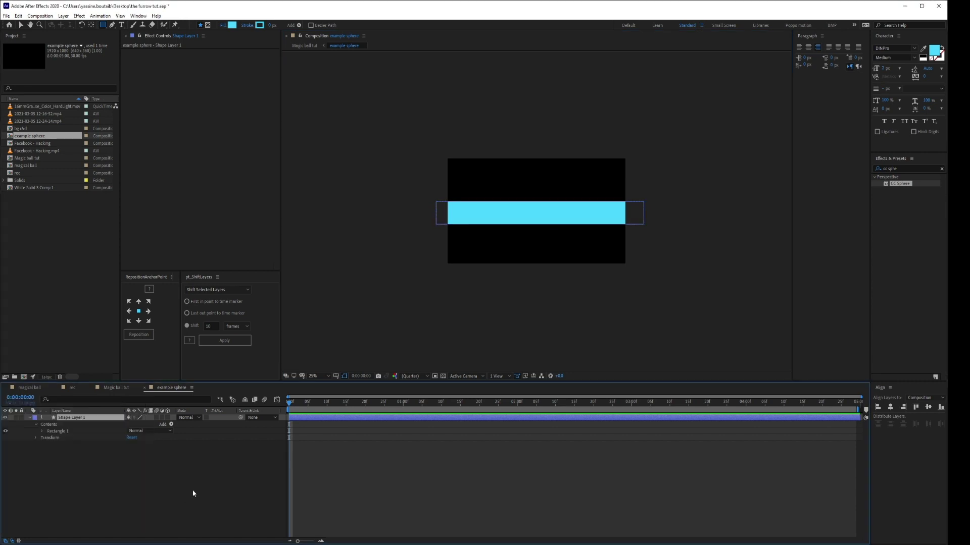
Find the Wave Warp effect and apply it to the cyan band's shape layer in example sphere
left_click(66, 418)
left_click(909, 168)
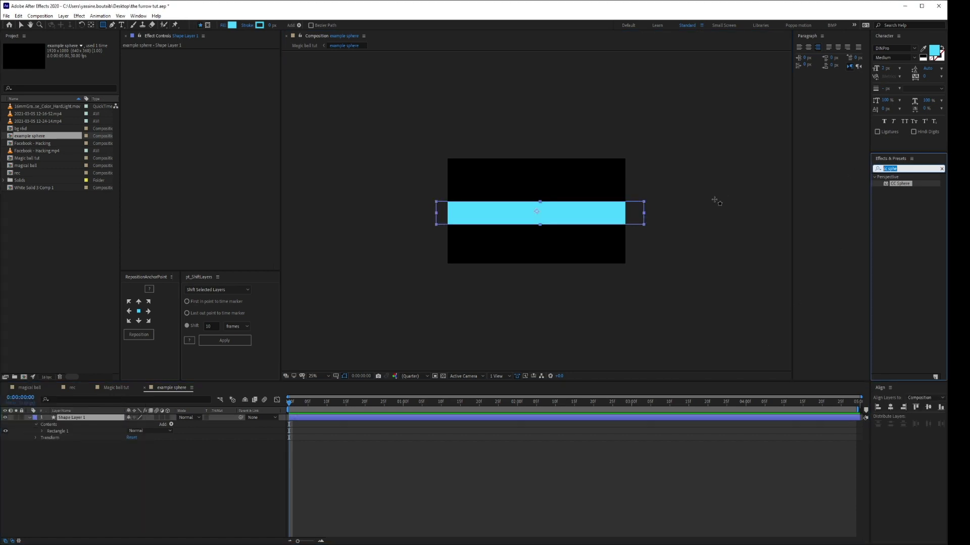
type("wave wa")
mouse_move(900, 184)
left_mouse_down()
mouse_move(57, 424)
mouse_move(82, 418)
left_mouse_up()
key("period")
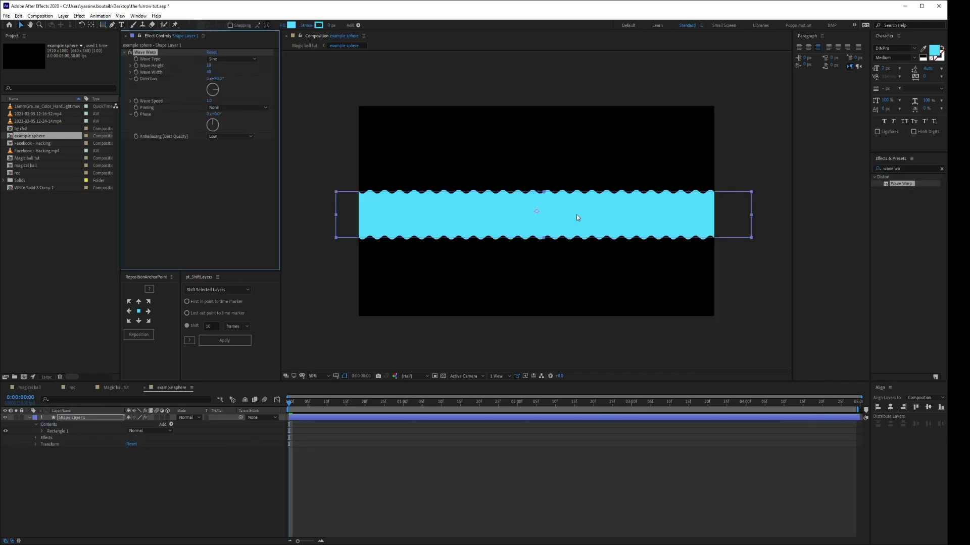
Pin the Wave Warp on all edges and increase its wave height and width to form a few tall, broad waves
left_click(237, 108)
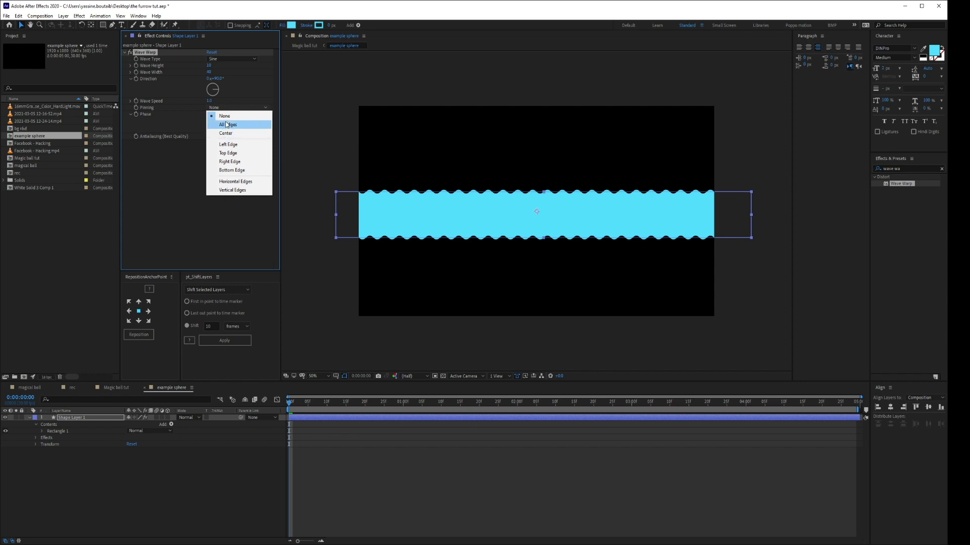
left_click(227, 124)
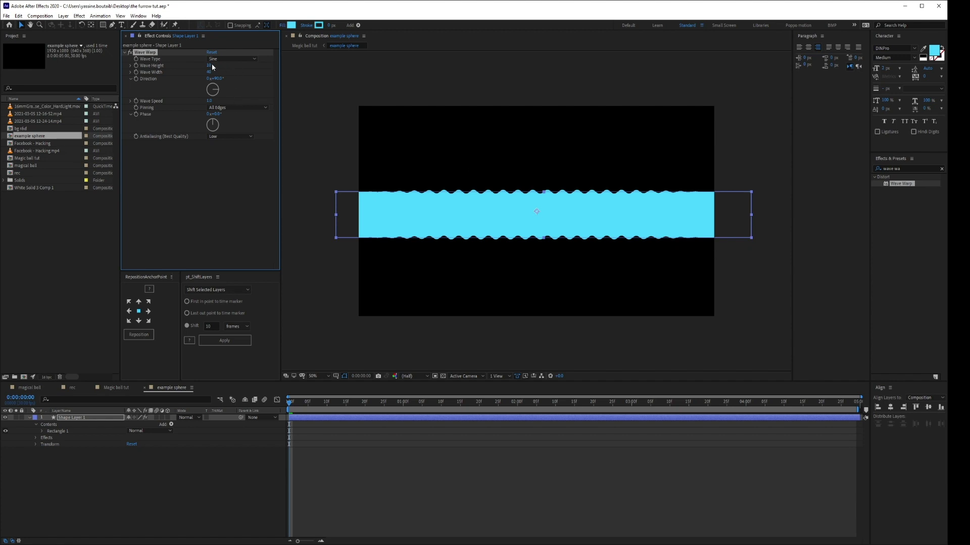
left_click_drag(213, 67, 231, 69)
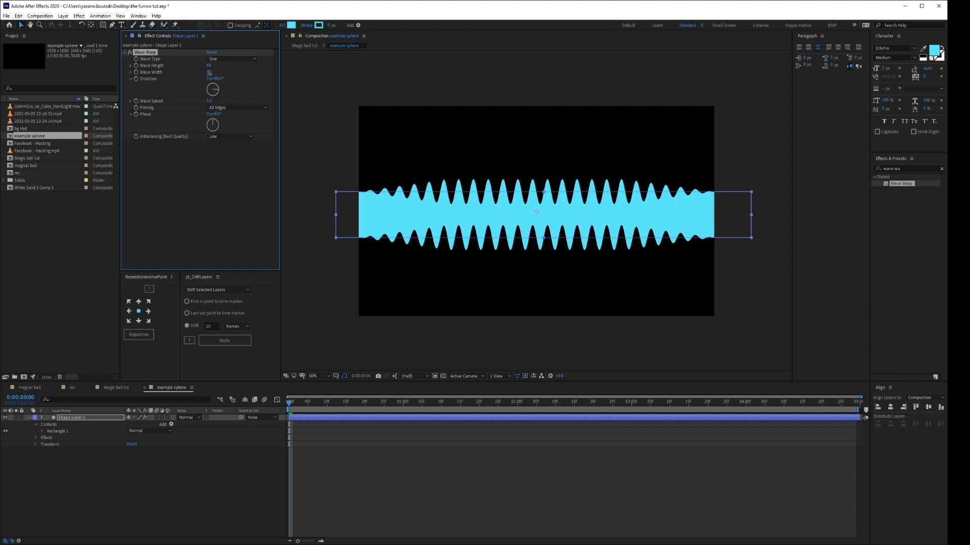
left_click_drag(209, 73, 601, 94)
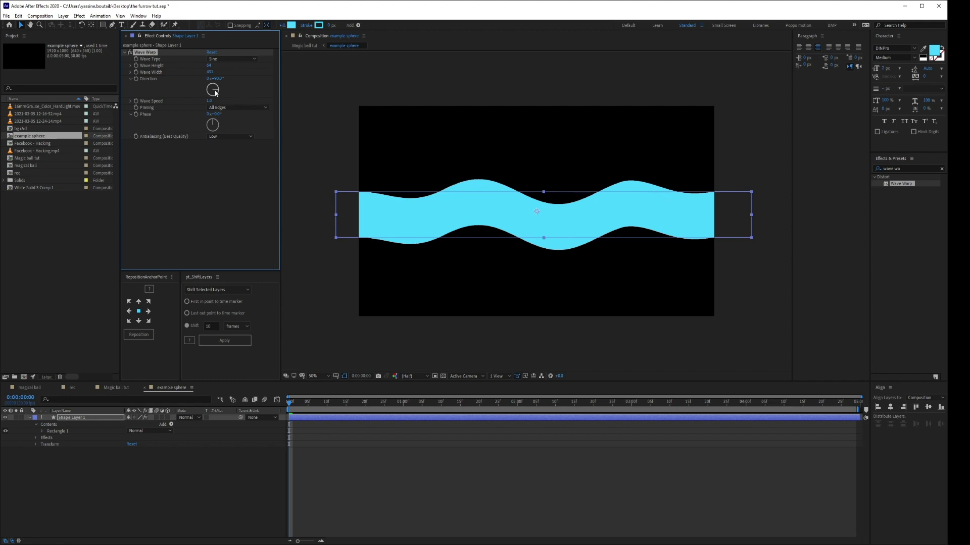
Undo a trial change of the wave direction, play the animation and slow the Wave Warp speed to 0.1
mouse_move(216, 89)
left_mouse_down()
mouse_move(211, 98)
mouse_move(206, 89)
mouse_move(221, 86)
left_mouse_up()
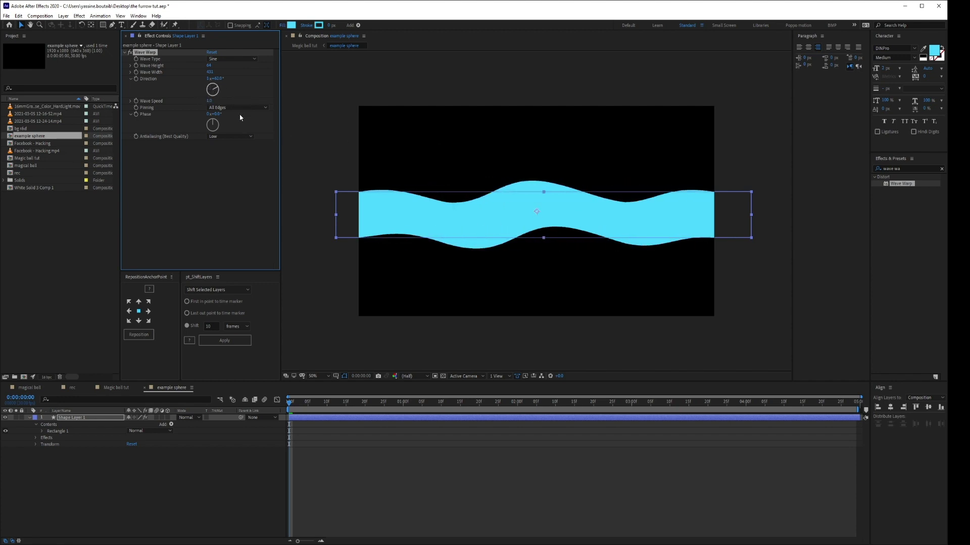
key("ctrl+z")
key("space")
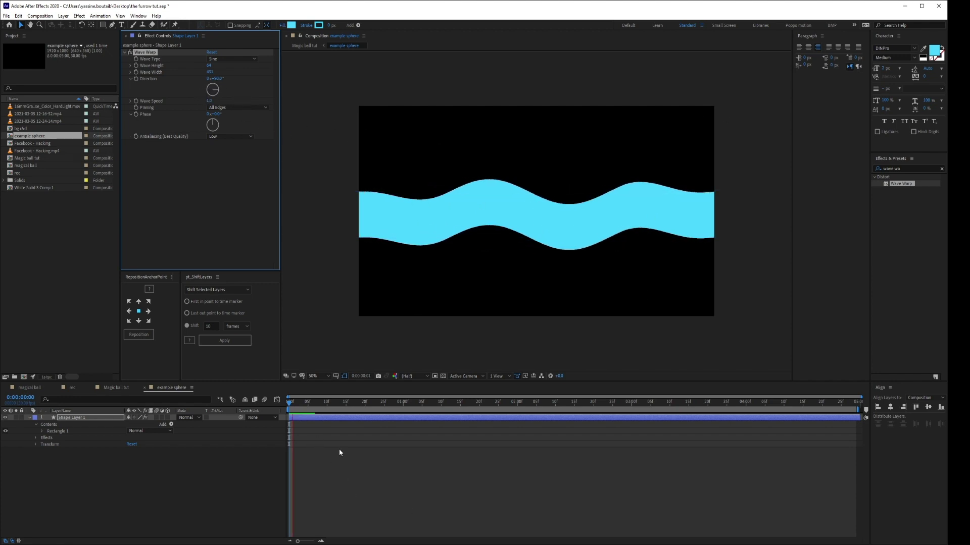
left_click(209, 100)
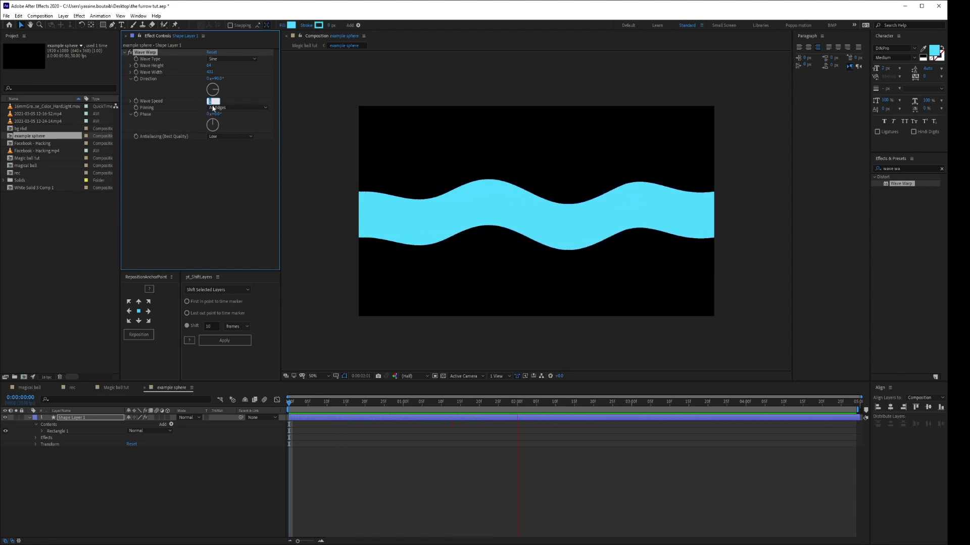
type("0.1")
key("Return")
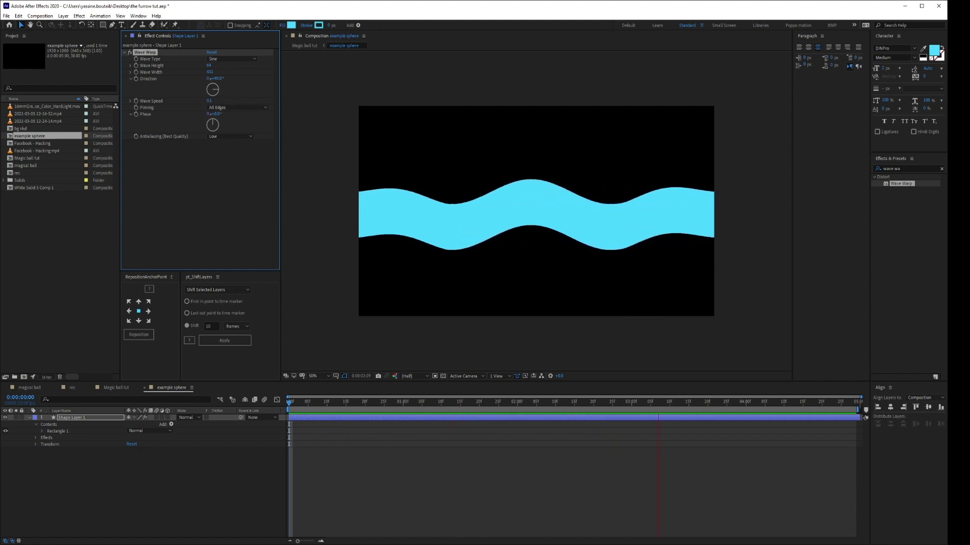
Preview the slowed waves, scrub through them on the sphere in the main composition and return to example sphere
left_click(598, 407)
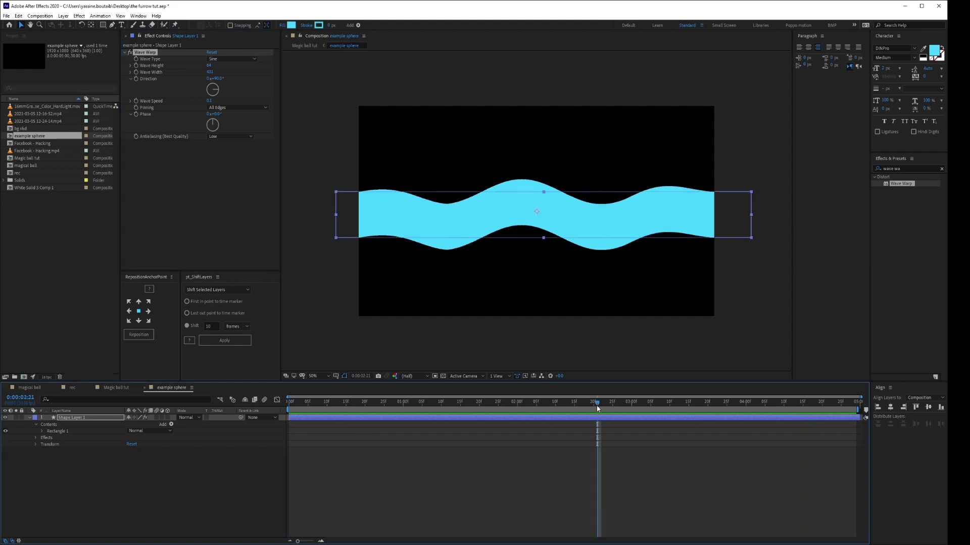
key("space")
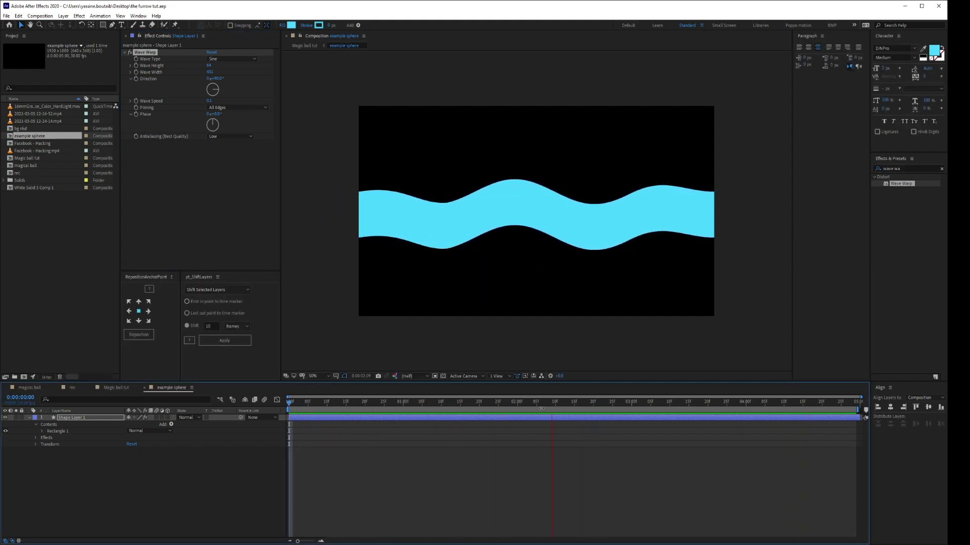
key("space")
left_click(308, 46)
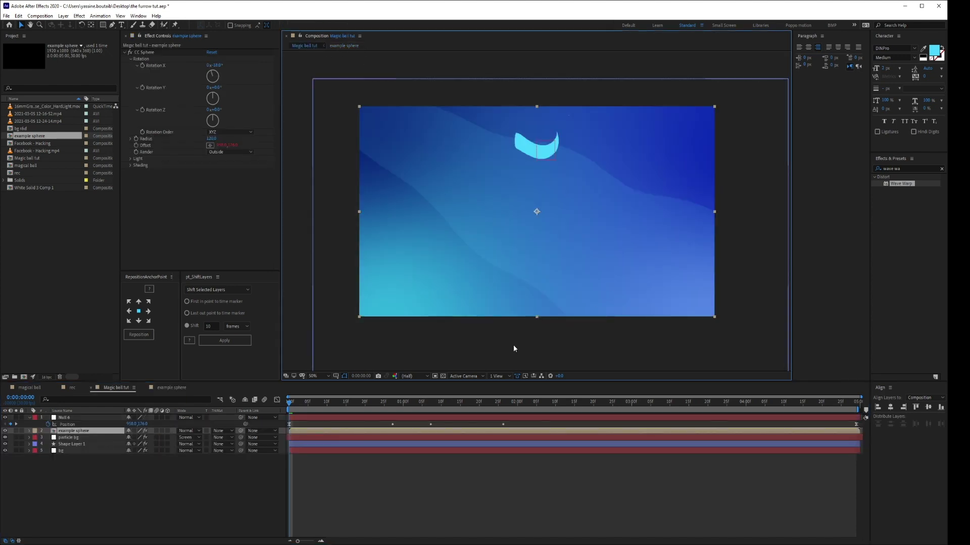
left_click_drag(287, 405, 858, 432)
left_click(345, 46)
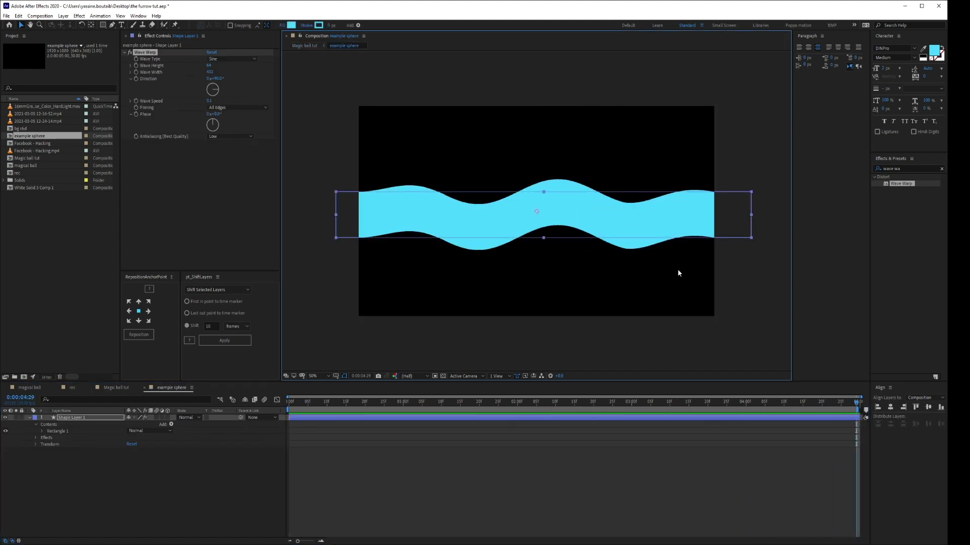
Add a Gradient Ramp to the wavy band and place its start and end points beyond the band's left and right ends
left_click(167, 210)
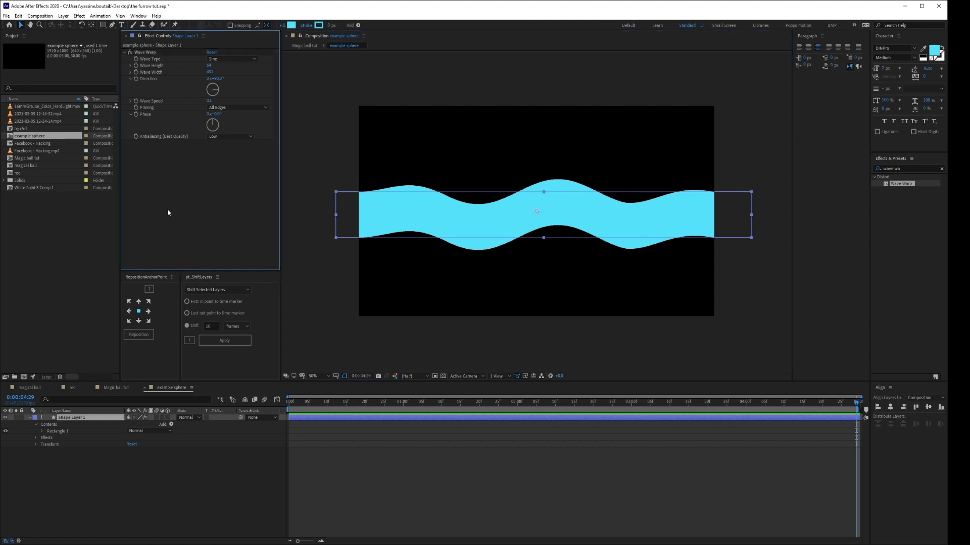
key("ctrl+space")
type("ramp")
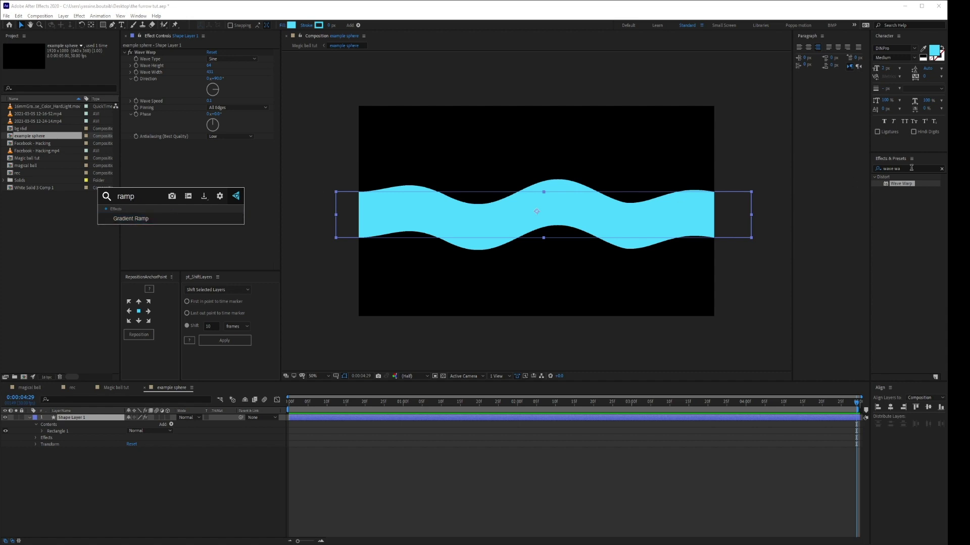
left_click(174, 217)
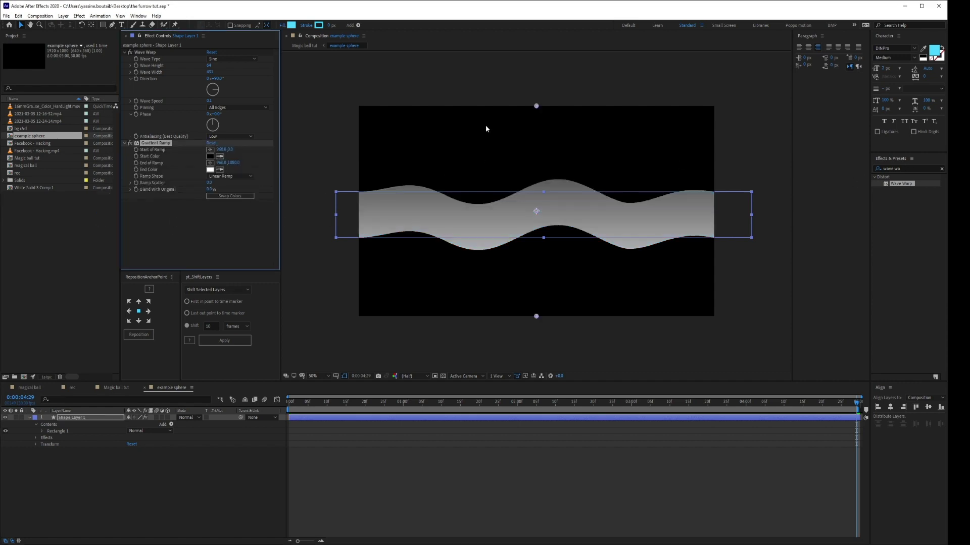
left_click_drag(536, 106, 335, 203)
left_click_drag(539, 317, 738, 227)
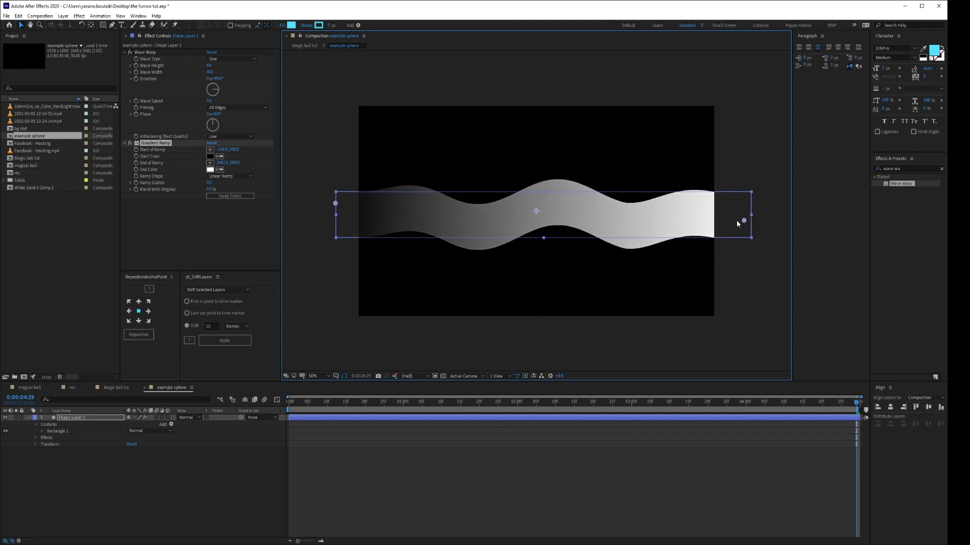
Change the ramp shape to radial, center its start near the band's upper edge and place its end below the canvas to the right
left_click(229, 175)
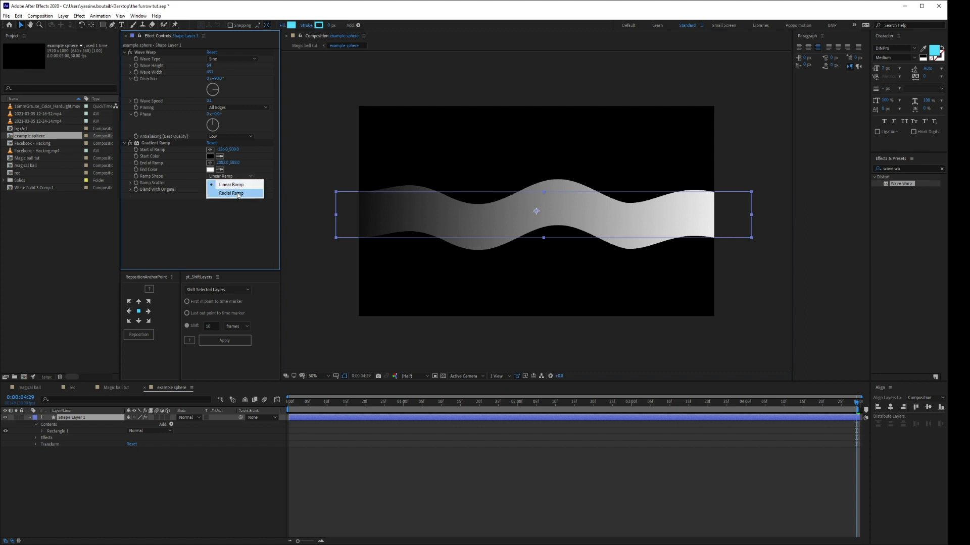
left_click(241, 195)
left_click_drag(744, 220, 531, 189)
left_click_drag(489, 331, 604, 325)
left_click_drag(538, 211, 532, 182)
left_click_drag(605, 326, 669, 336)
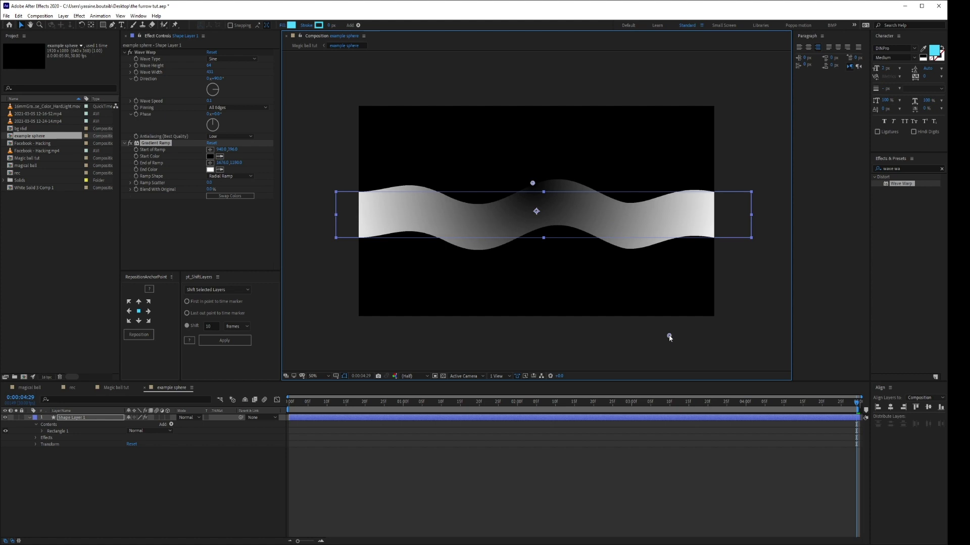
Make the ramp run from white to magenta, check it on the sphere in the main composition and reopen example sphere
left_click(232, 196)
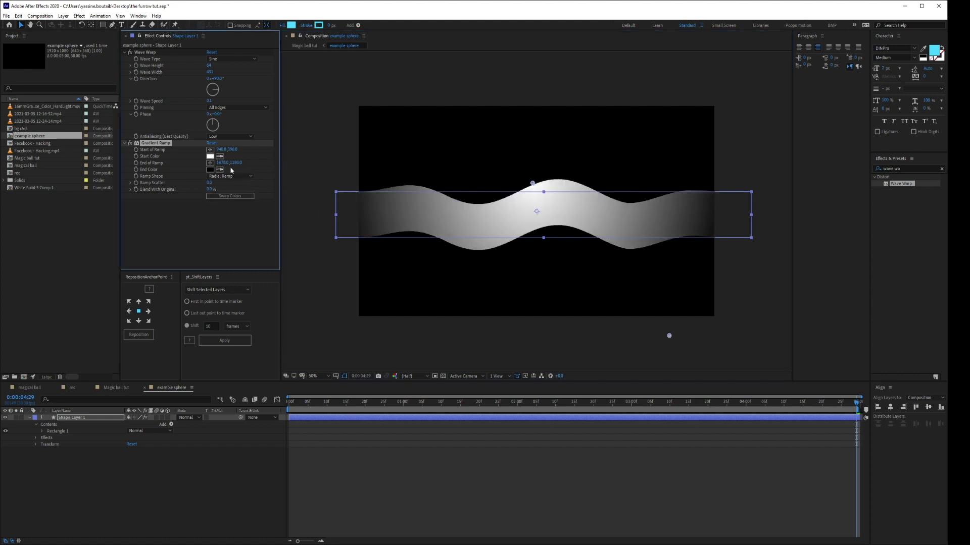
left_click(967, 152)
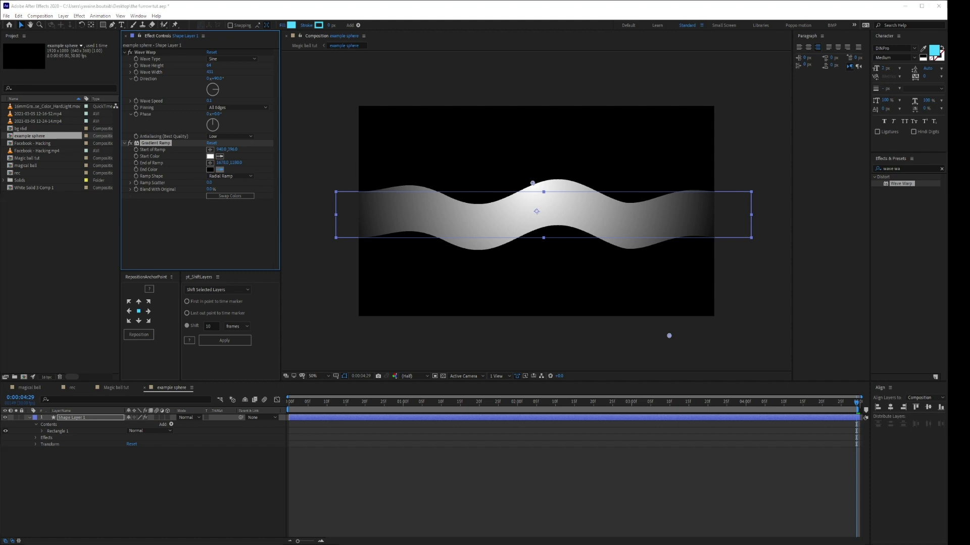
left_click(376, 474)
left_click(301, 46)
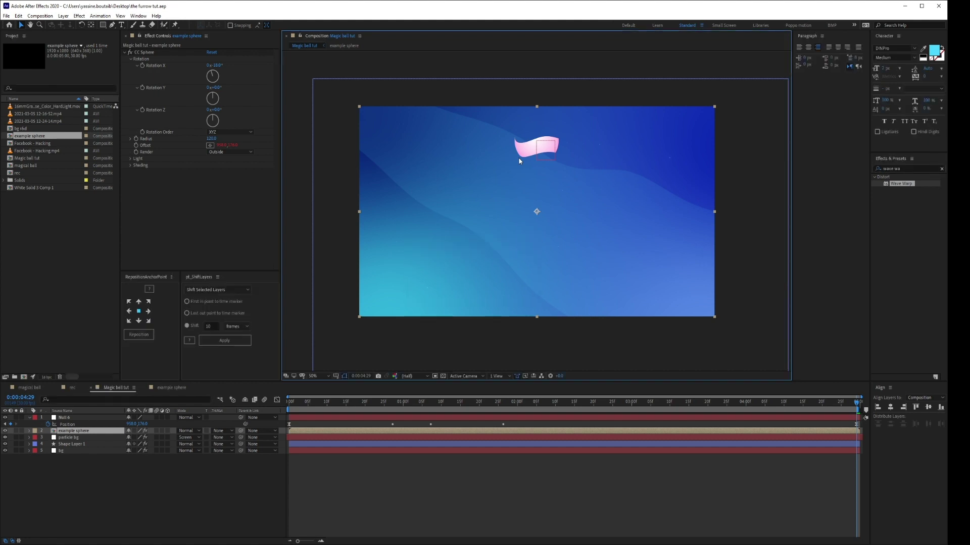
double_click(70, 432)
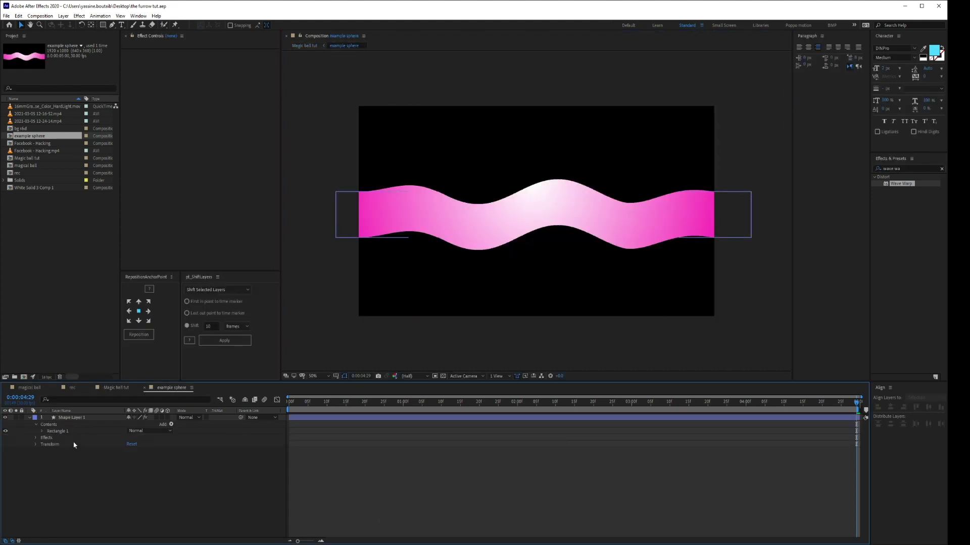
Duplicate the pink wavy band layer and move the copy up so it sits just above the original
left_click(79, 418)
key("ctrl+d")
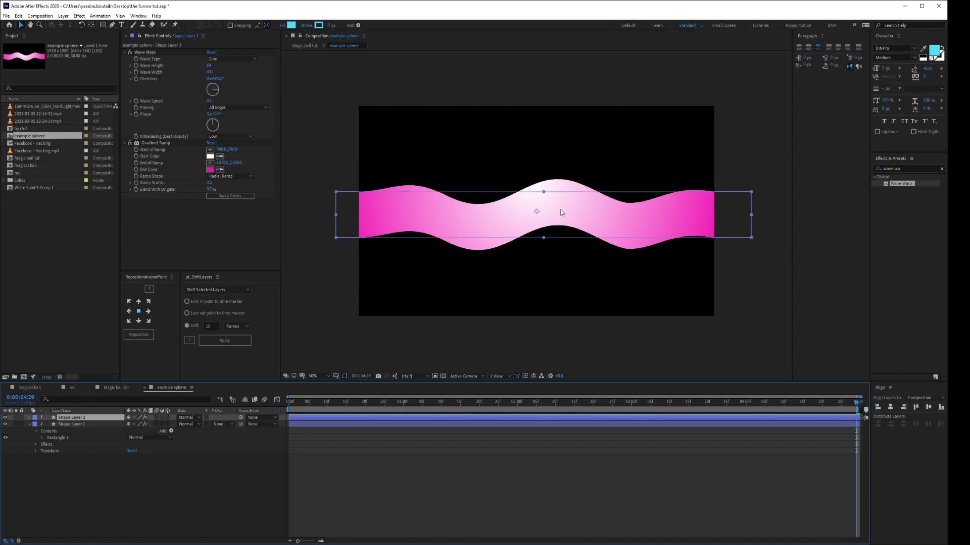
left_click_drag(561, 212, 559, 157)
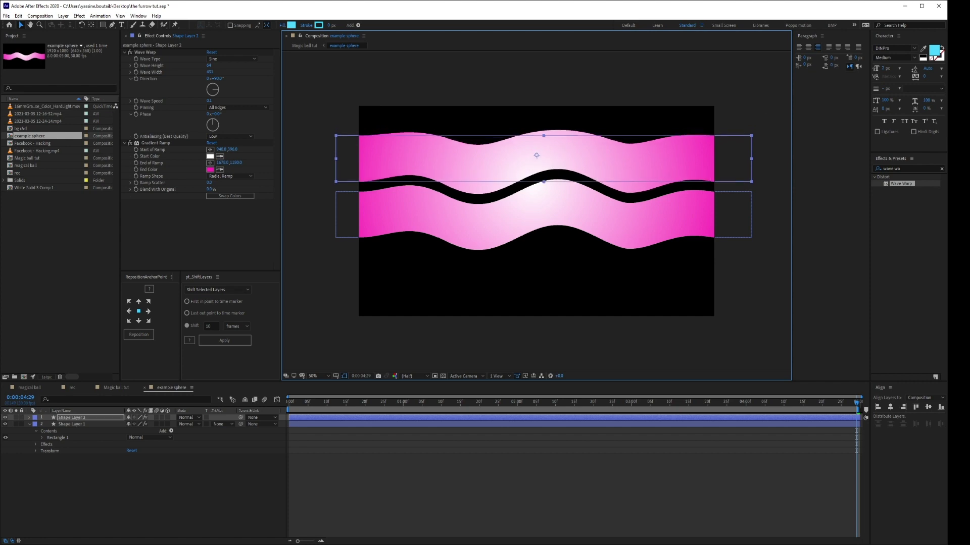
Replace the Gradient Ramp on the upper band with the 4-Color Gradient effect
left_click(152, 144)
key("Delete")
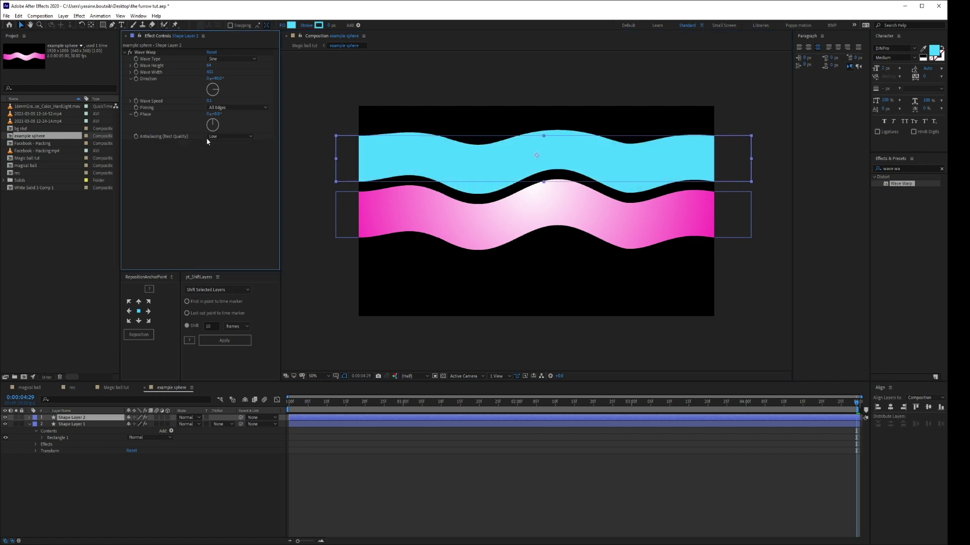
left_click(904, 168)
type("4-")
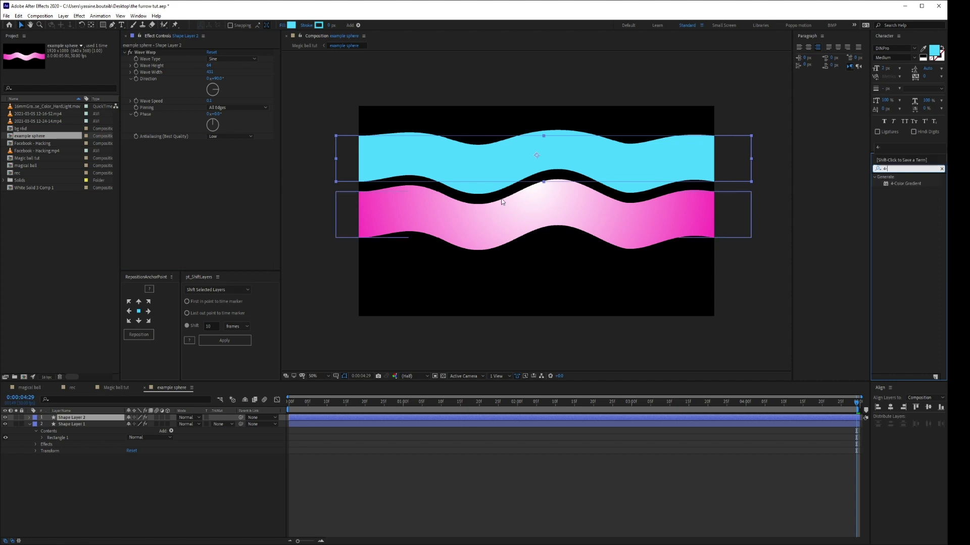
left_click_drag(905, 183, 217, 204)
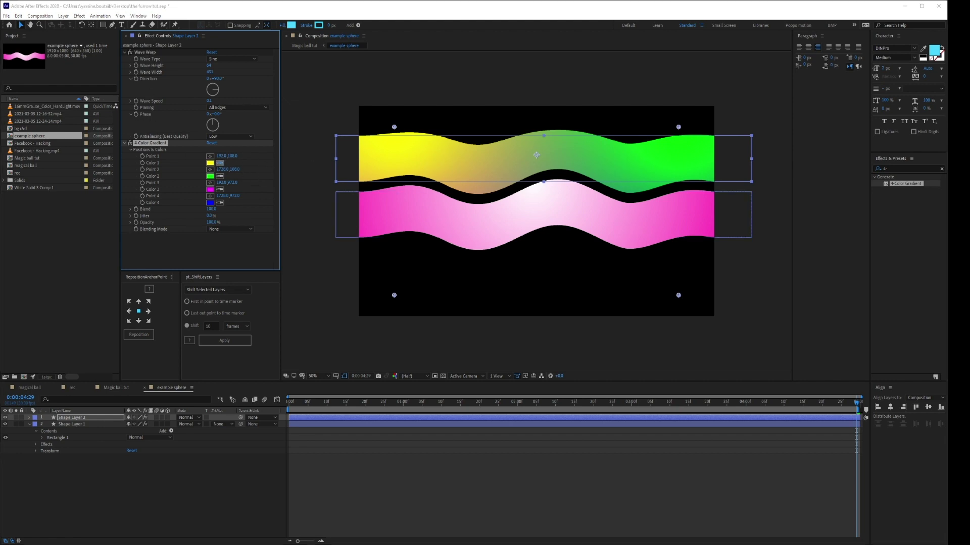
Set the upper band's 4-Color Gradient colors 1 to 4 to blue, purple, turquoise and dark blue
left_click(221, 176)
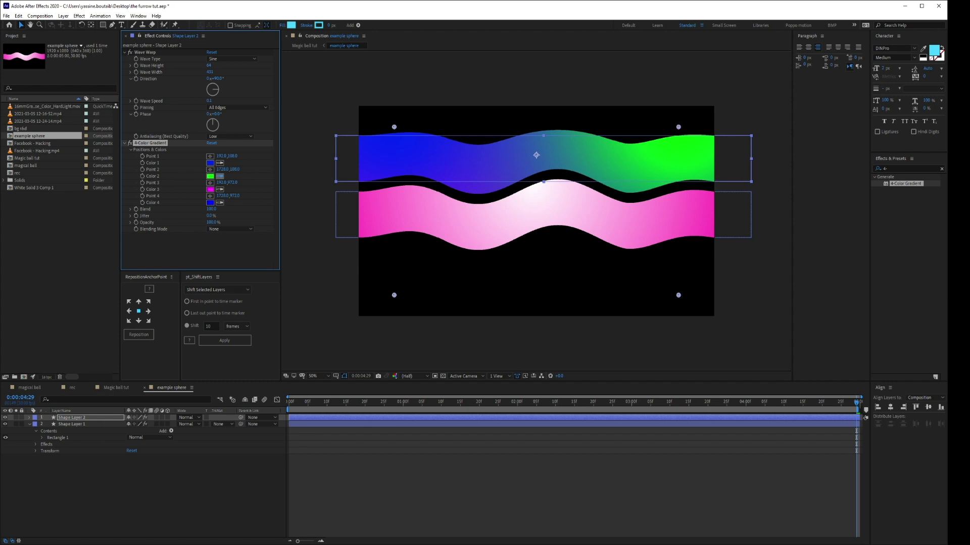
left_click(220, 190)
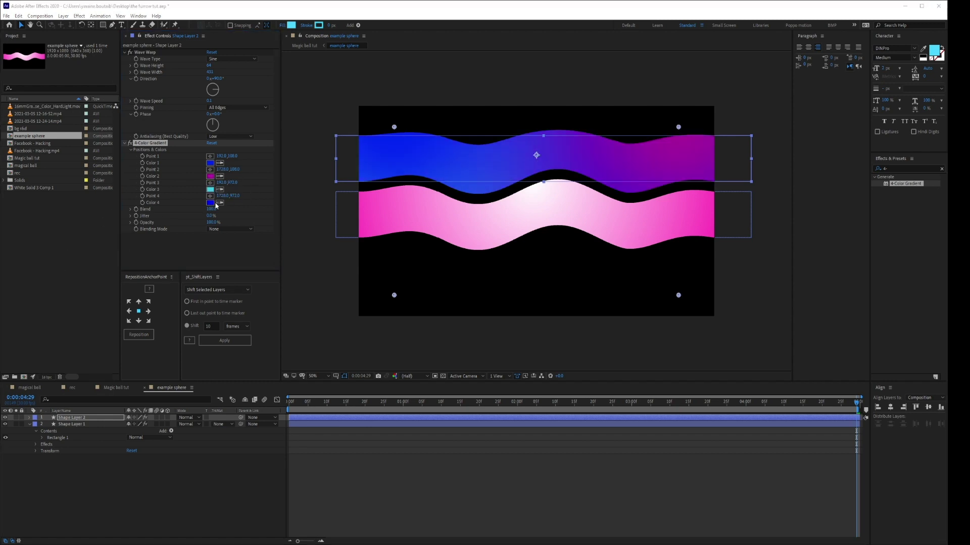
left_click(219, 202)
left_click(191, 258)
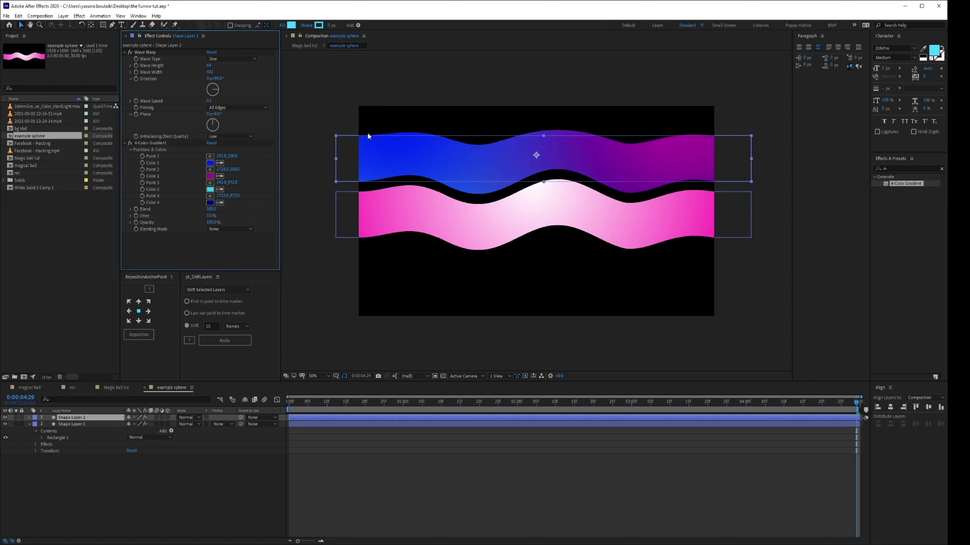
left_click(150, 143)
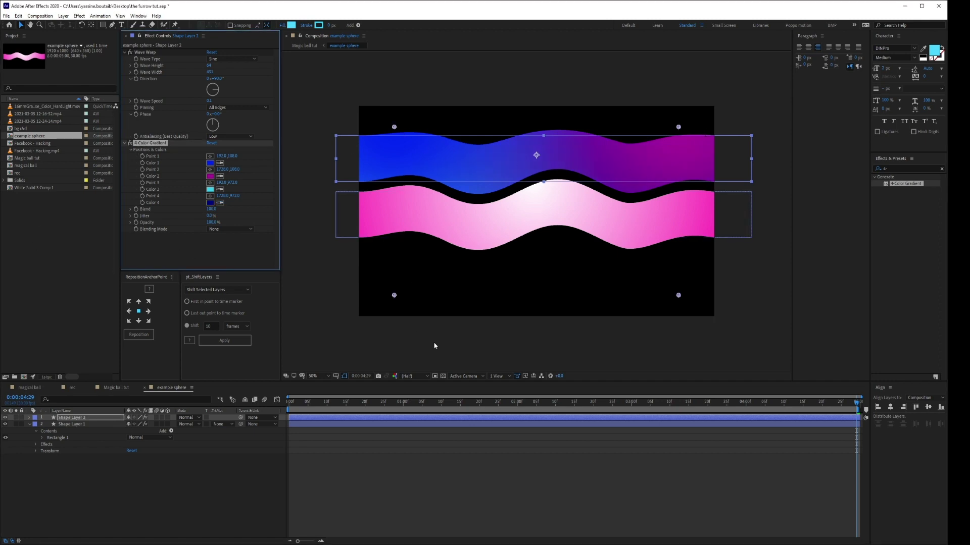
Reposition points 2, 3 and 4 of the upper band's 4-Color Gradient so all four colors fall along the band
left_click_drag(394, 296, 468, 192)
left_click_drag(678, 127, 563, 128)
left_click_drag(679, 299, 686, 178)
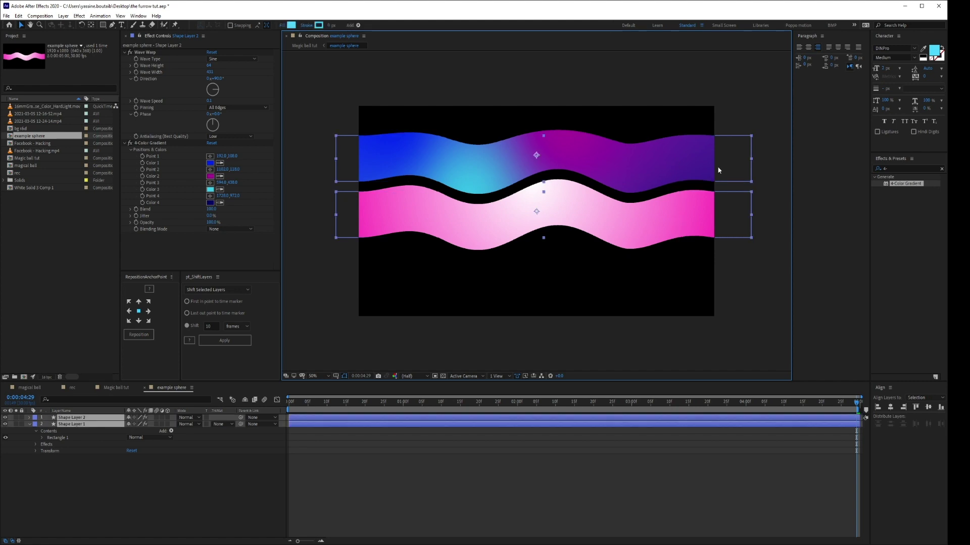
left_click(765, 110)
left_click(728, 147)
left_click(150, 143)
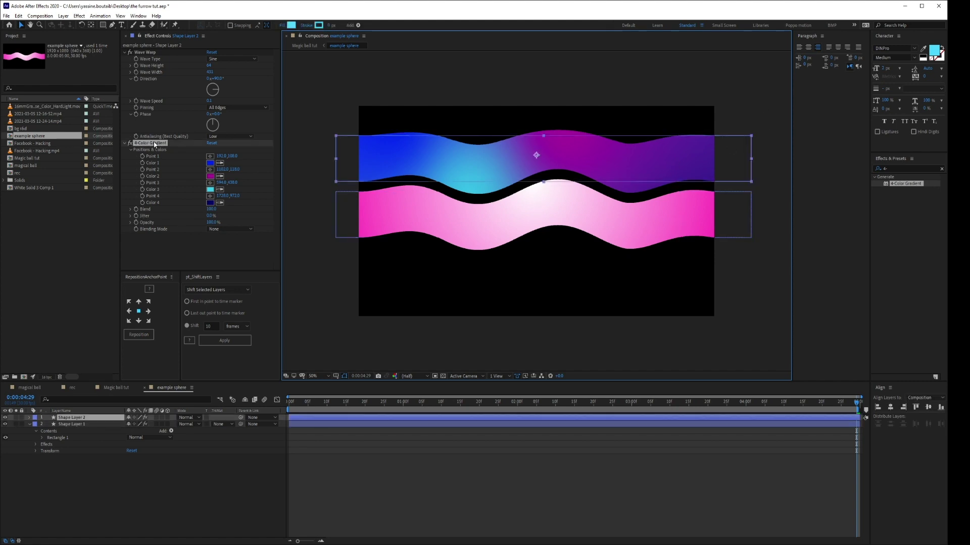
left_click_drag(678, 296, 698, 182)
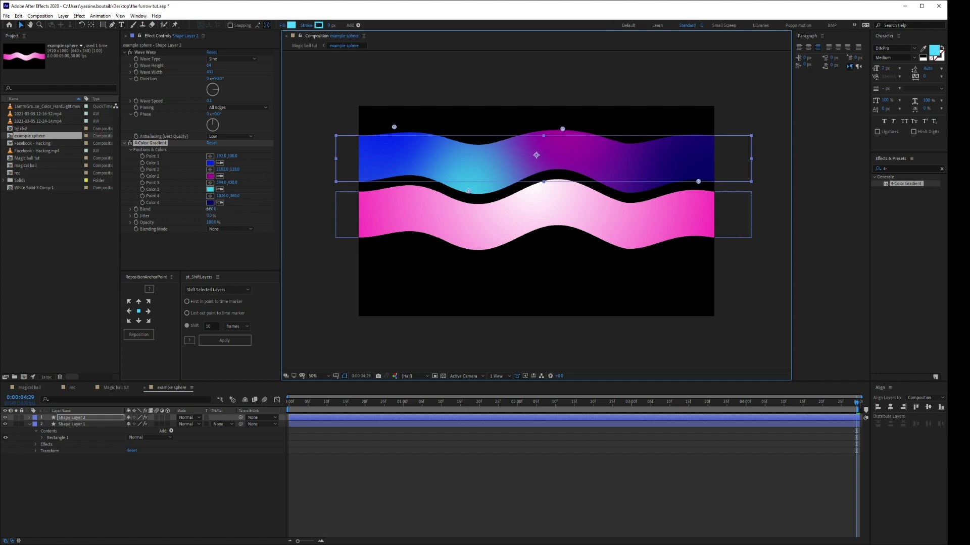
Raise the 4-Color Gradient's Blend, check it on the sphere in Magic bell tut and return to example sphere
left_click_drag(211, 208, 290, 205)
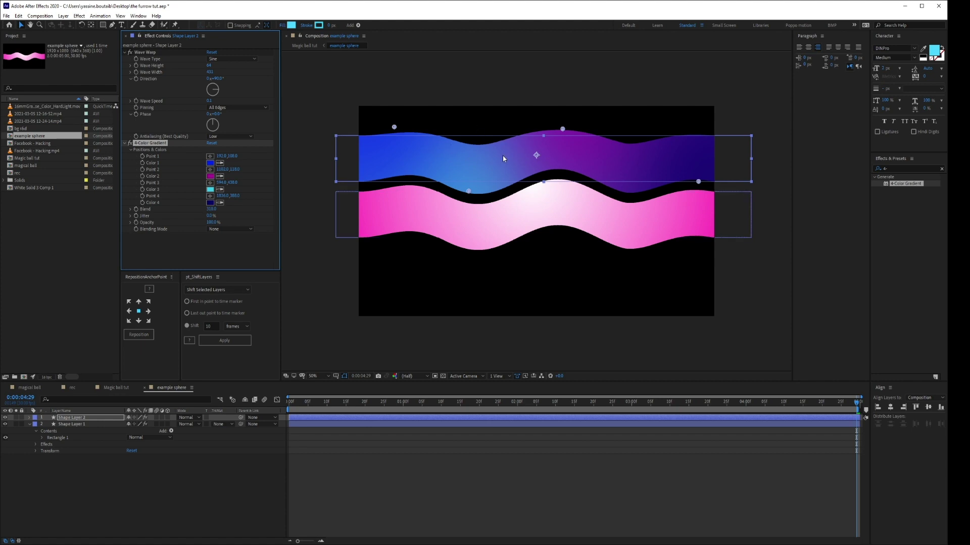
left_click(304, 46)
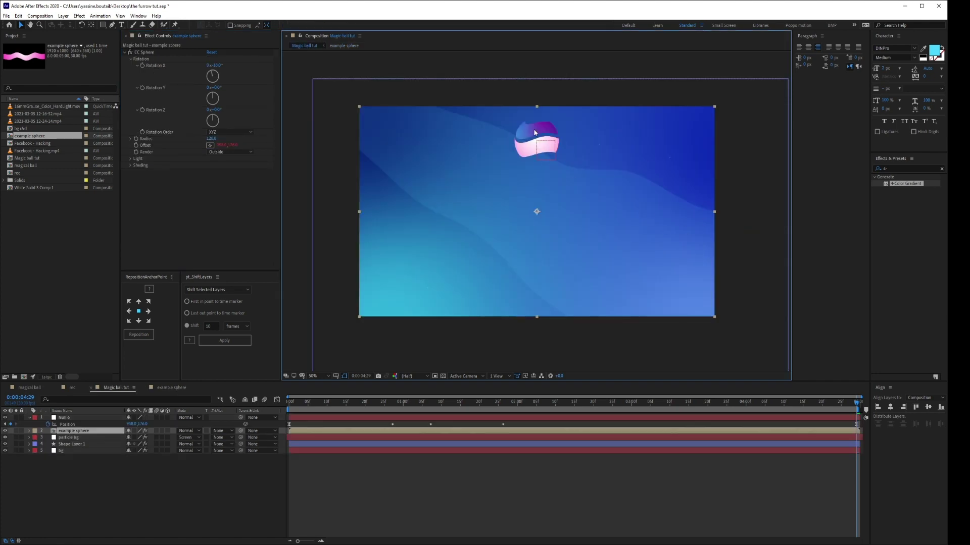
left_click(336, 46)
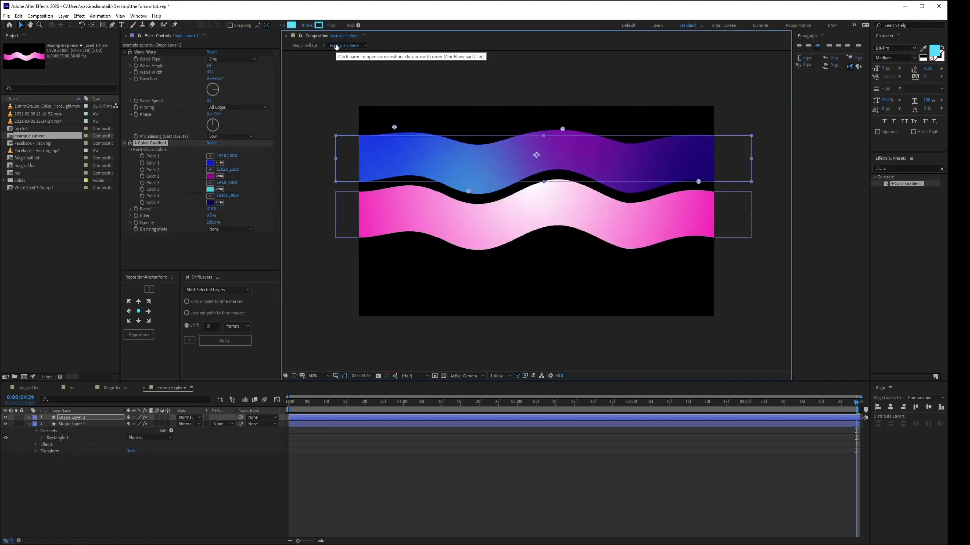
Increase the upper band's Wave Warp height and width and set its Wave Speed to 0.2
left_click(146, 52)
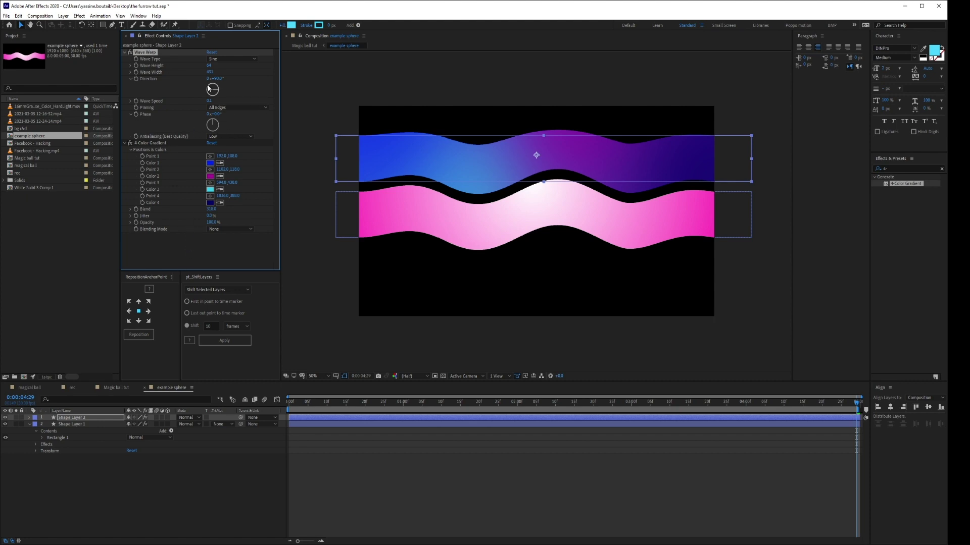
left_click_drag(209, 66, 783, 116)
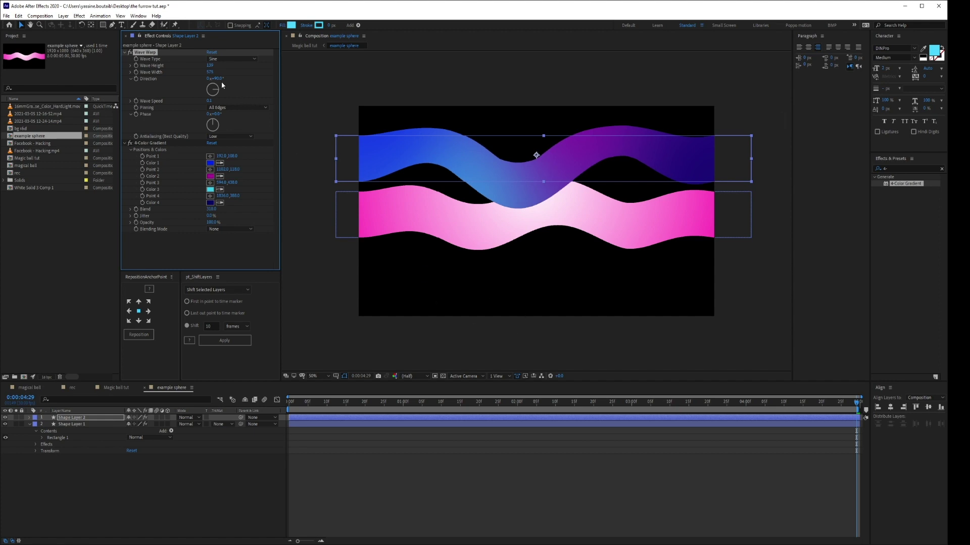
left_click(209, 100)
type("0.2")
key("Return")
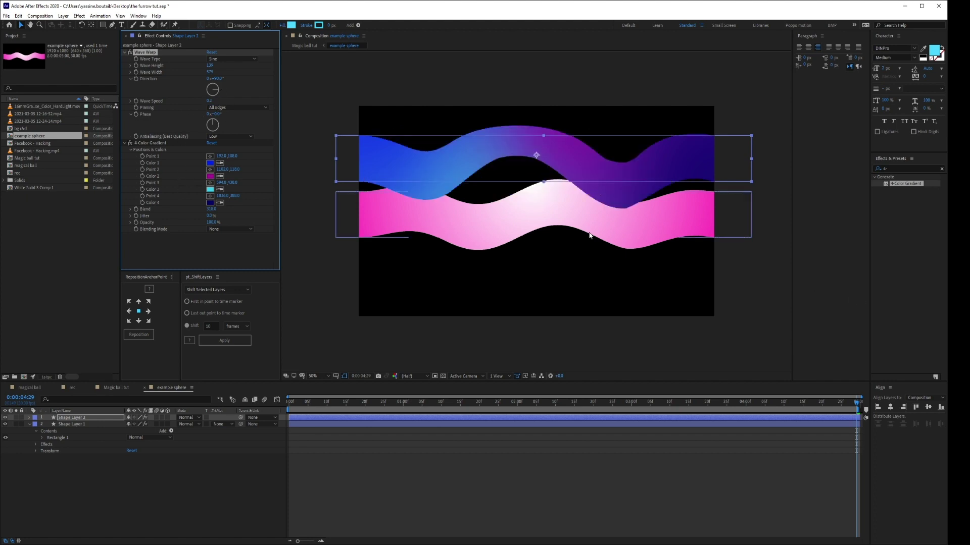
Preview the two moving bands in example sphere and on the ball in the Magic bell tut composition
left_click(438, 507)
key("space")
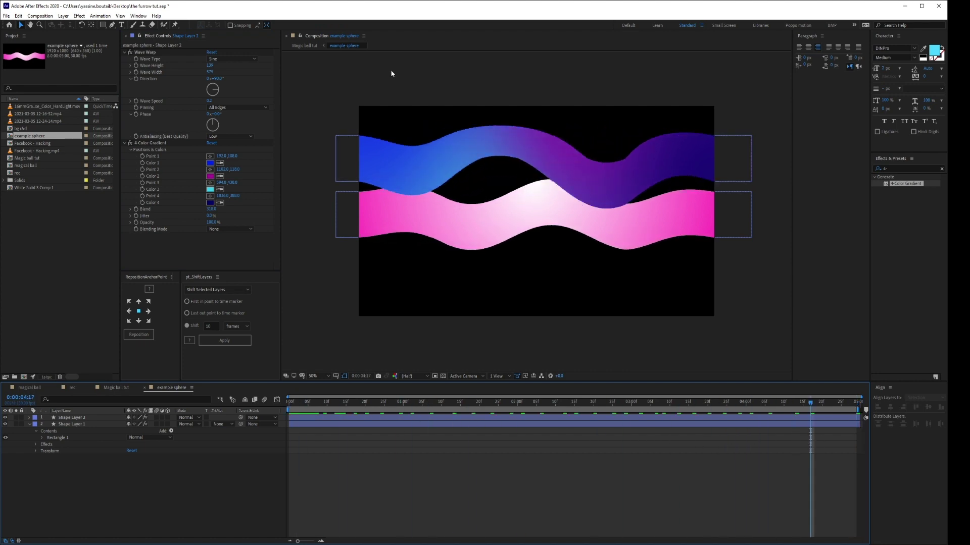
left_click(295, 46)
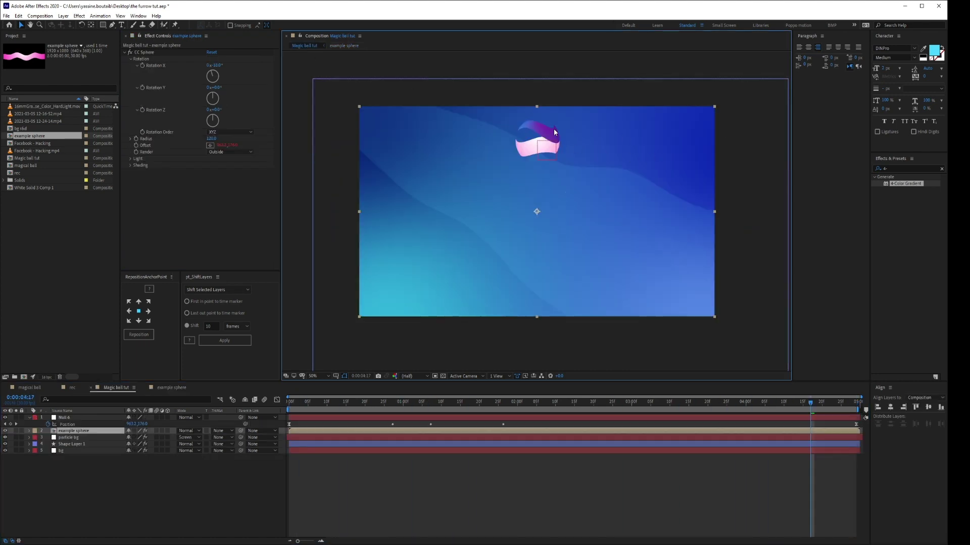
key("space")
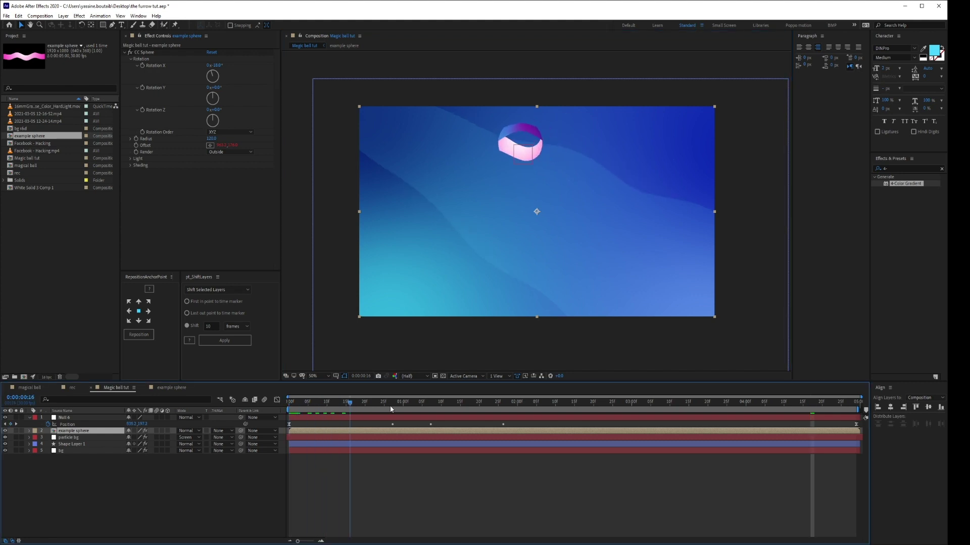
Set the CC Sphere's Render option to Full and preview the ball's animation
left_click(230, 152)
left_click(222, 157)
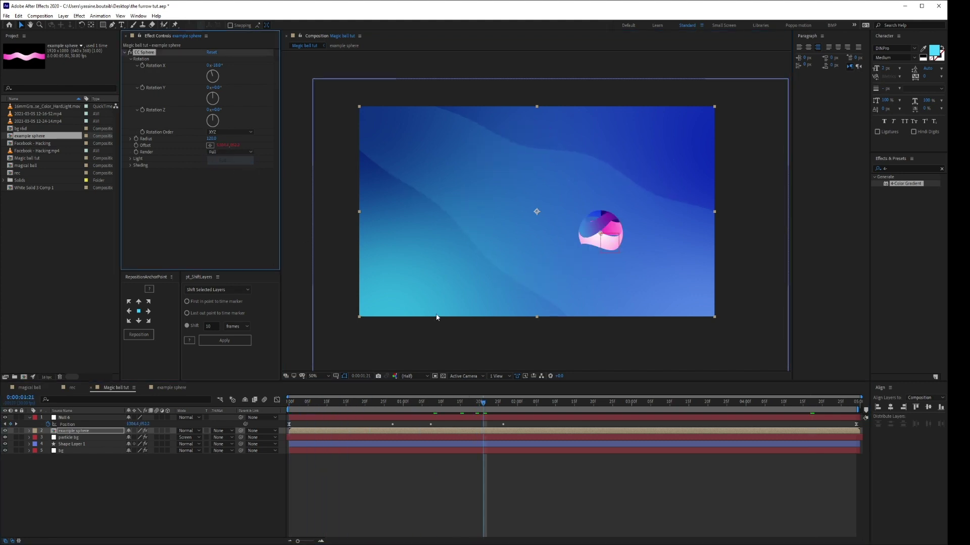
key("space")
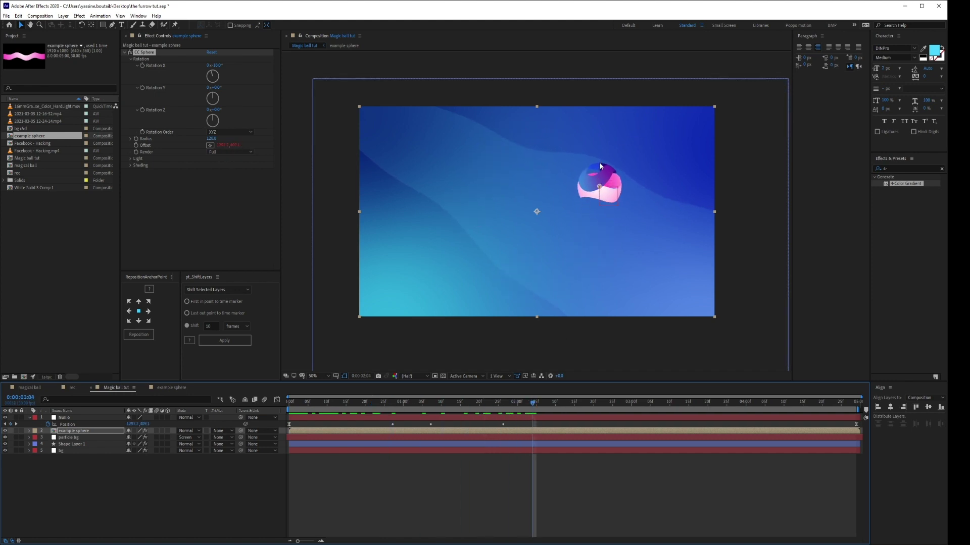
Compare the CC Sphere's Inside and Outside render options and return it to Full
left_click(230, 152)
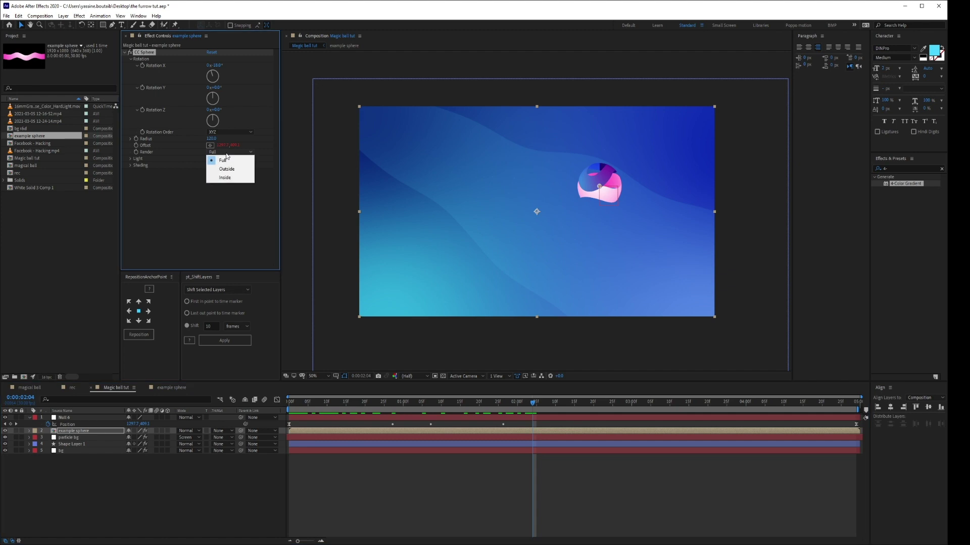
left_click(230, 177)
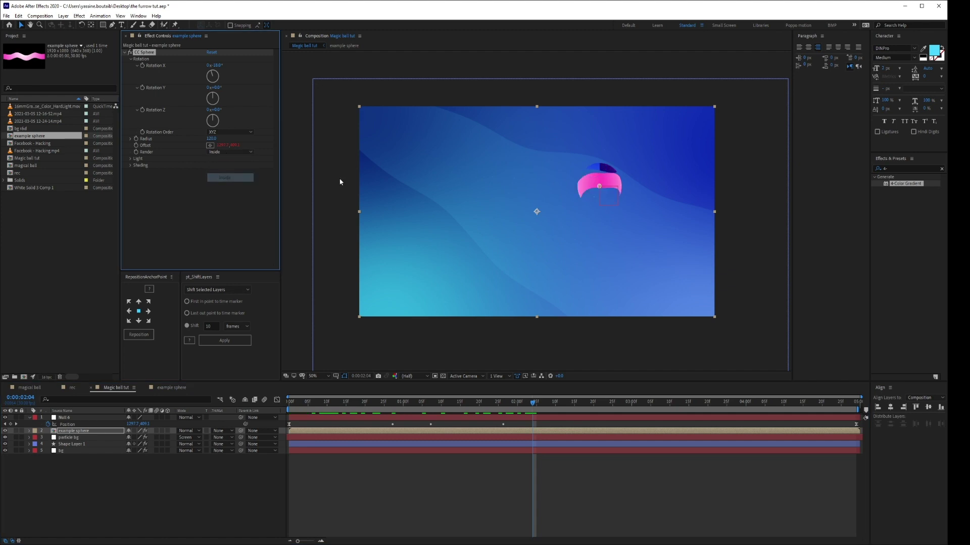
left_click(230, 151)
left_click(226, 168)
left_click(230, 151)
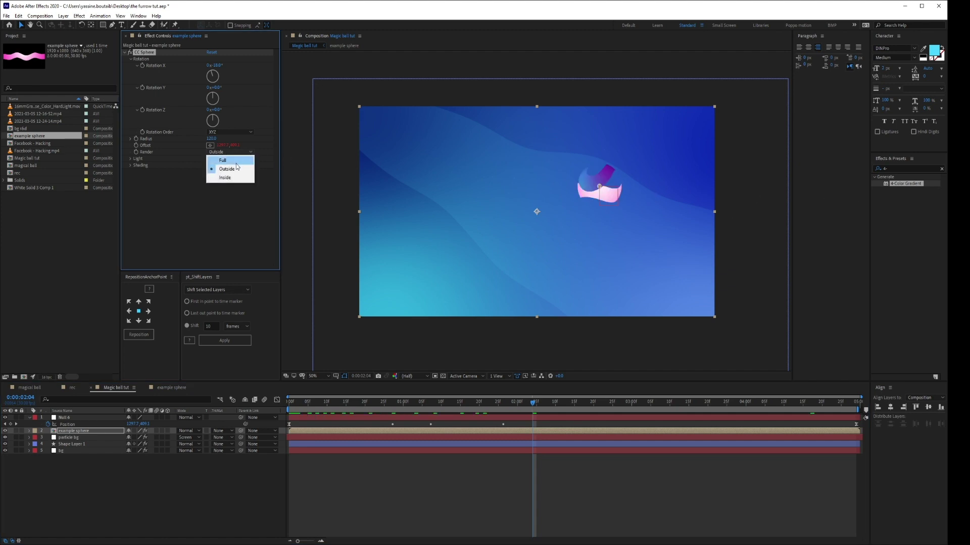
left_click(229, 160)
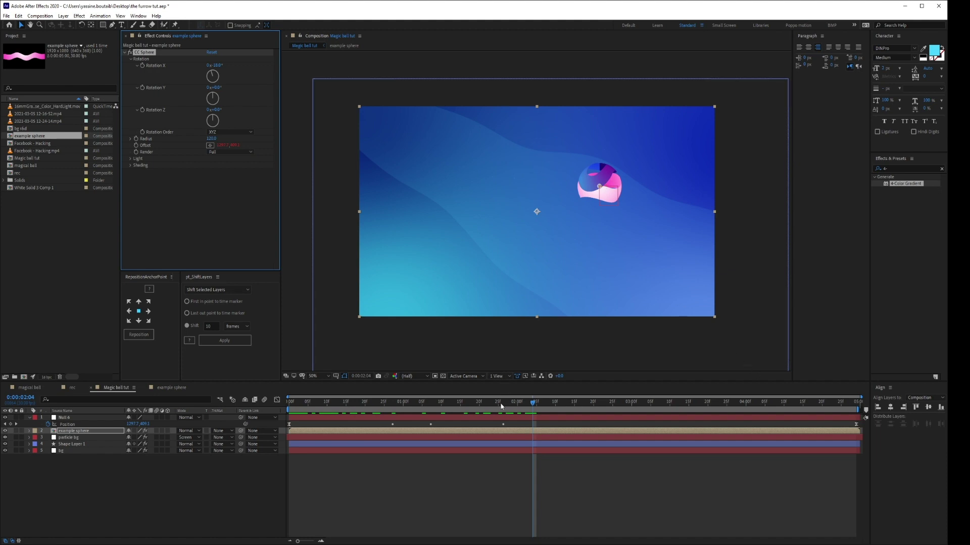
Scrub through the main composition to examine the fully rendered ball and reopen the example sphere composition
left_click_drag(300, 409, 634, 423)
left_click_drag(709, 430, 876, 424)
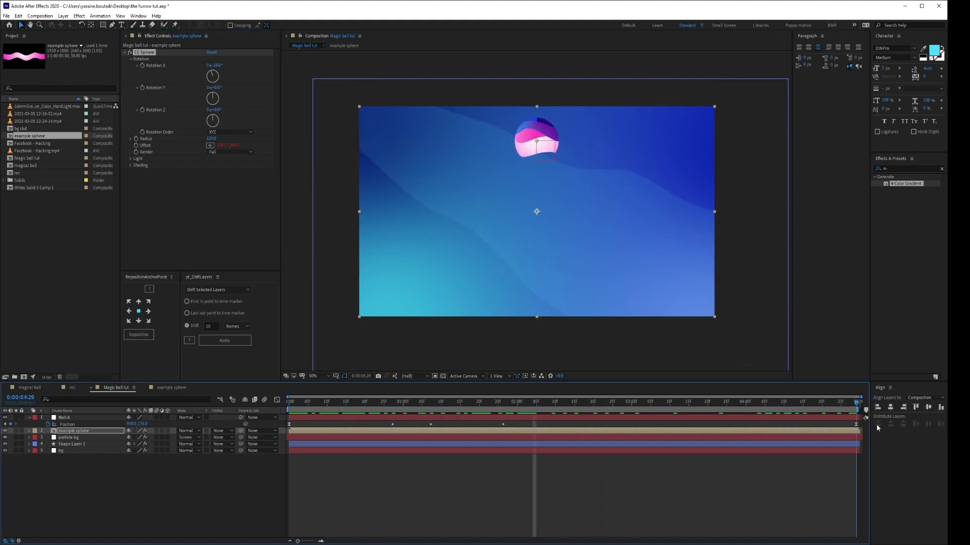
double_click(786, 434)
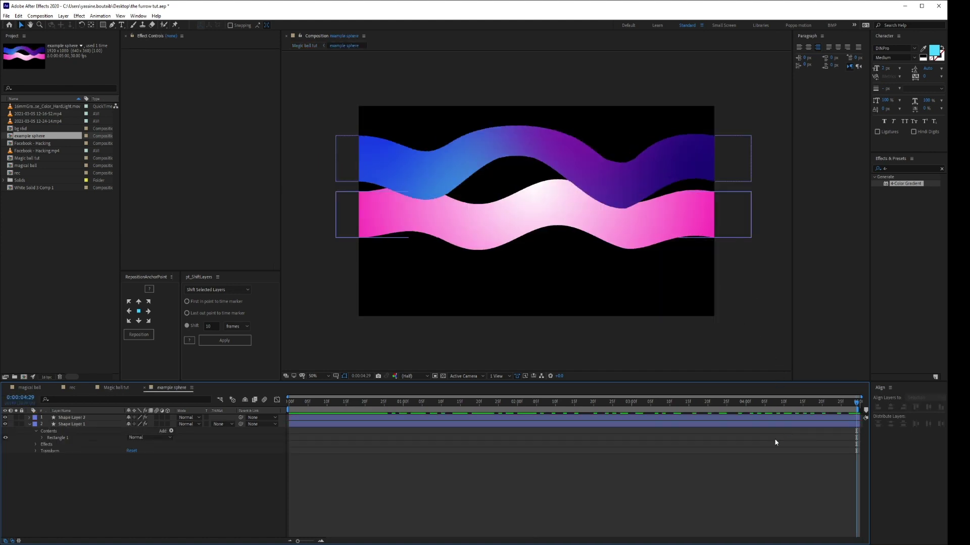
left_click(98, 452)
left_click(104, 489)
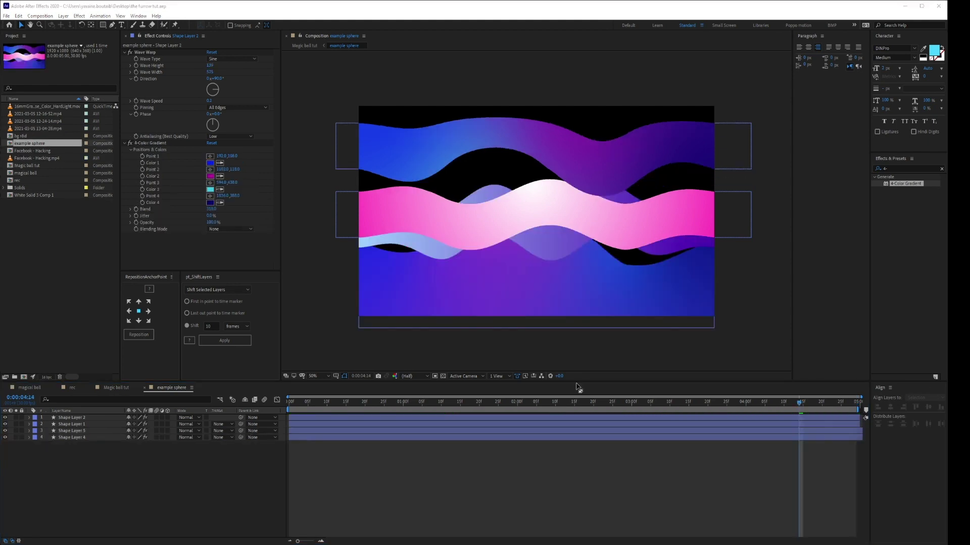
Solo the bottom purple-blue wave and the light blue to violet band to examine them, and restore all layers
left_click(72, 438)
left_click(203, 477)
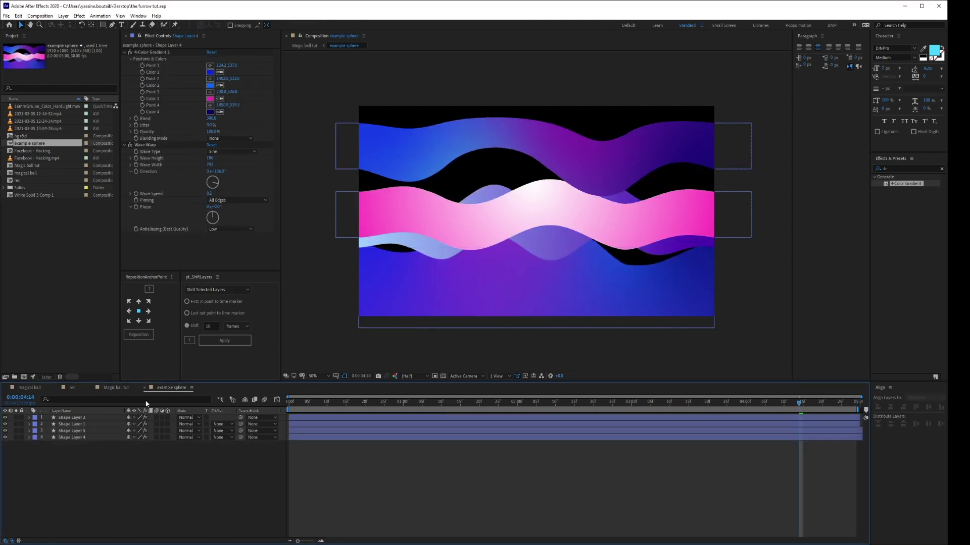
left_click(17, 437)
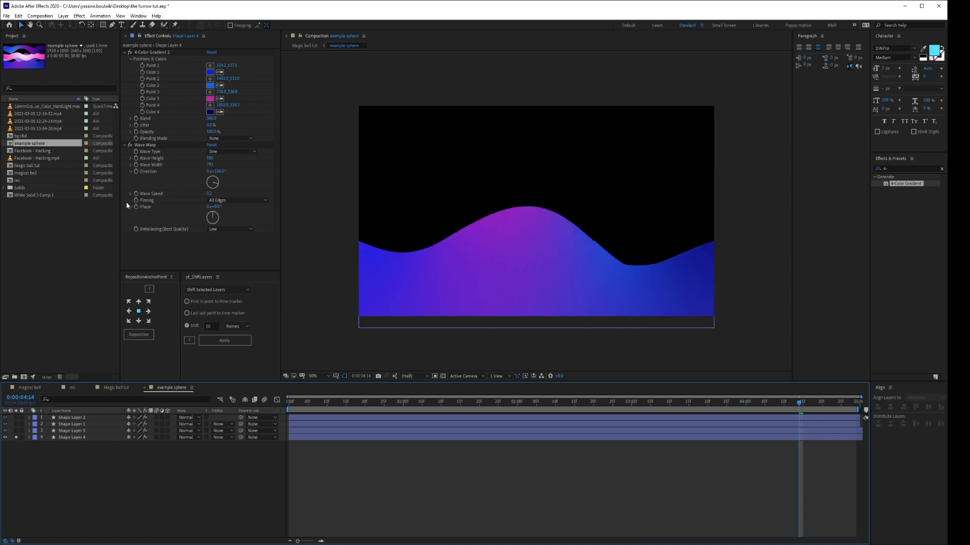
left_click(16, 431)
left_click_drag(17, 431, 18, 446)
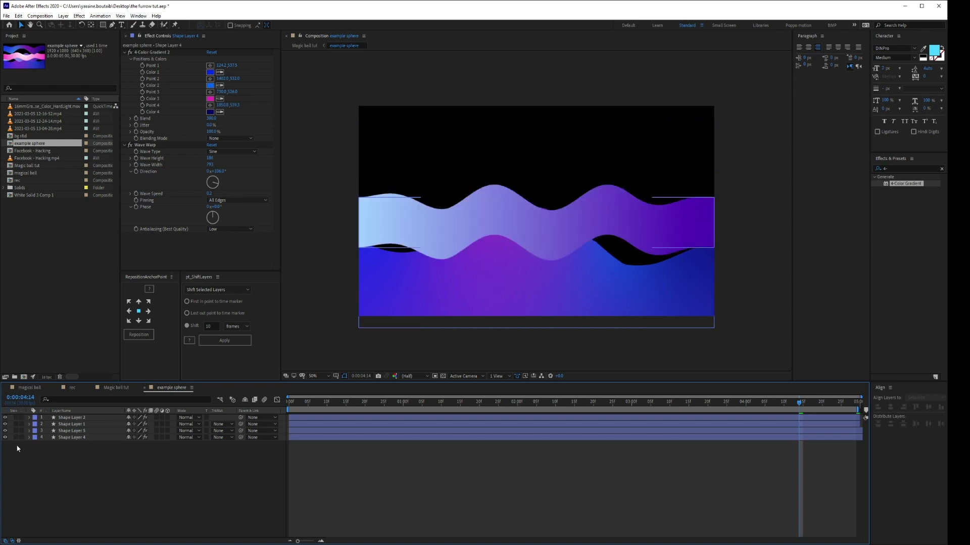
Solo Shape Layer 1 and draw a closed curved Pen shape on the lower left part of the pink band
left_click(77, 425)
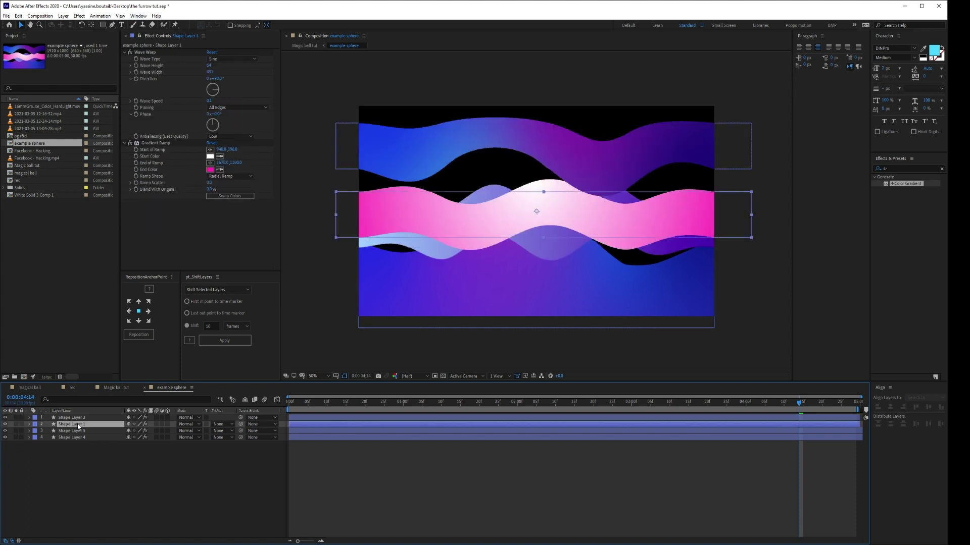
left_click(17, 425)
left_click(112, 25)
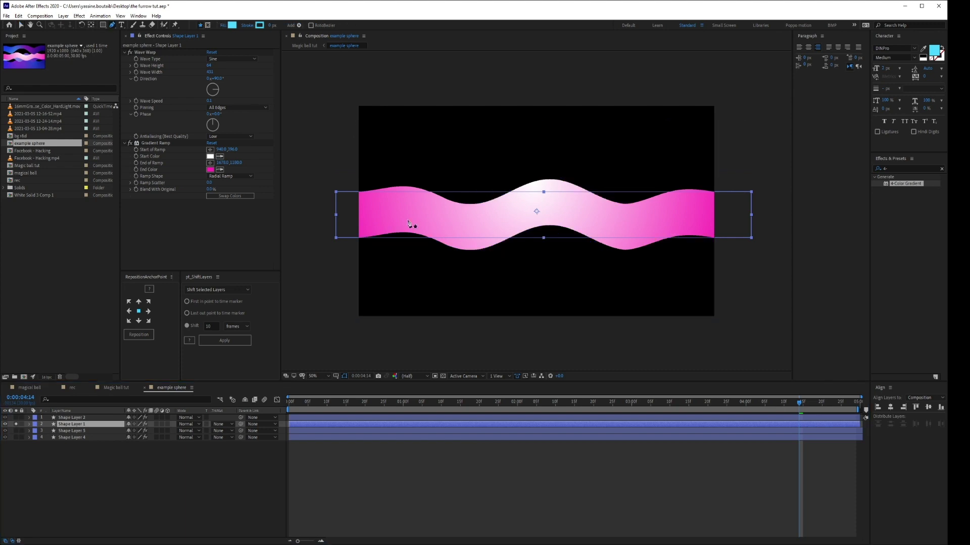
left_click(420, 217)
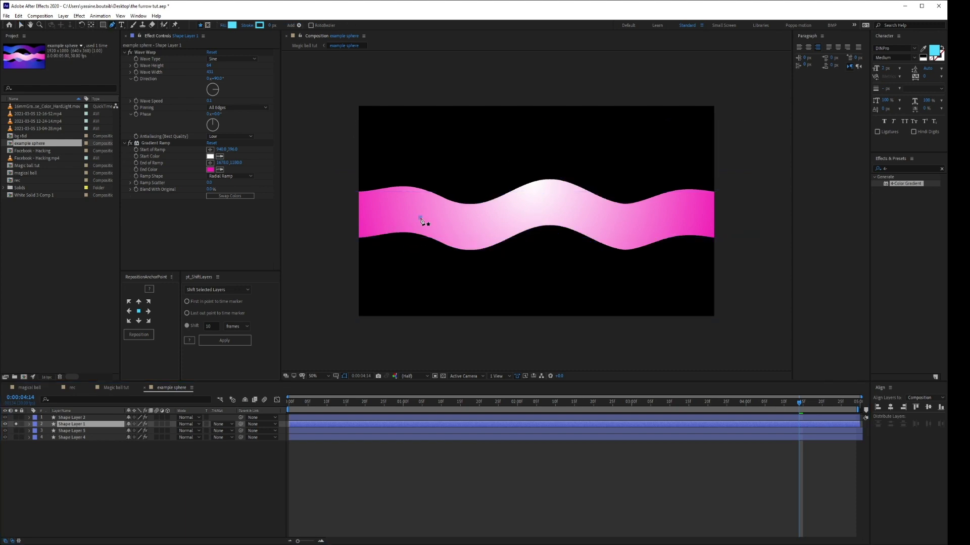
left_click_drag(422, 259, 504, 248)
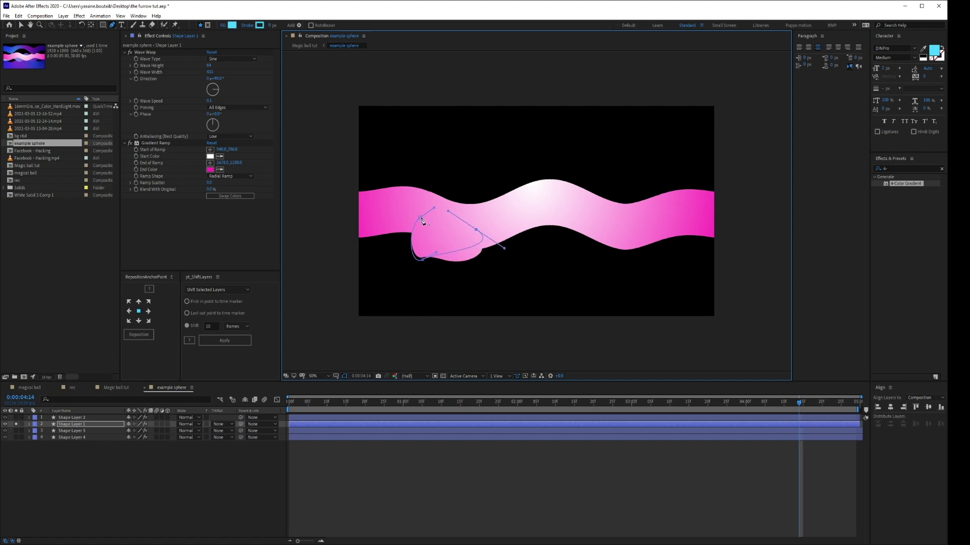
left_click(422, 220)
left_click(158, 465)
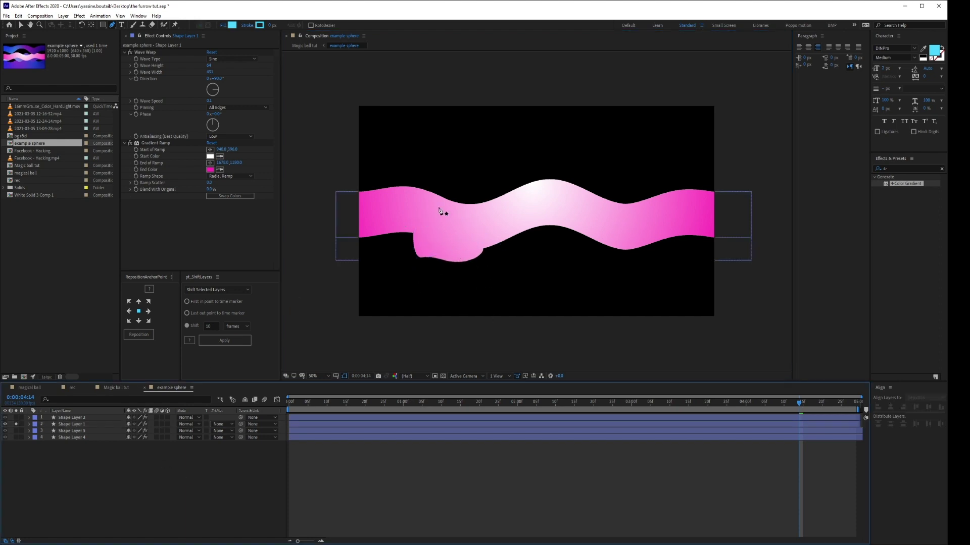
left_click(464, 208)
left_click_drag(500, 179, 518, 185)
left_click_drag(566, 202, 534, 212)
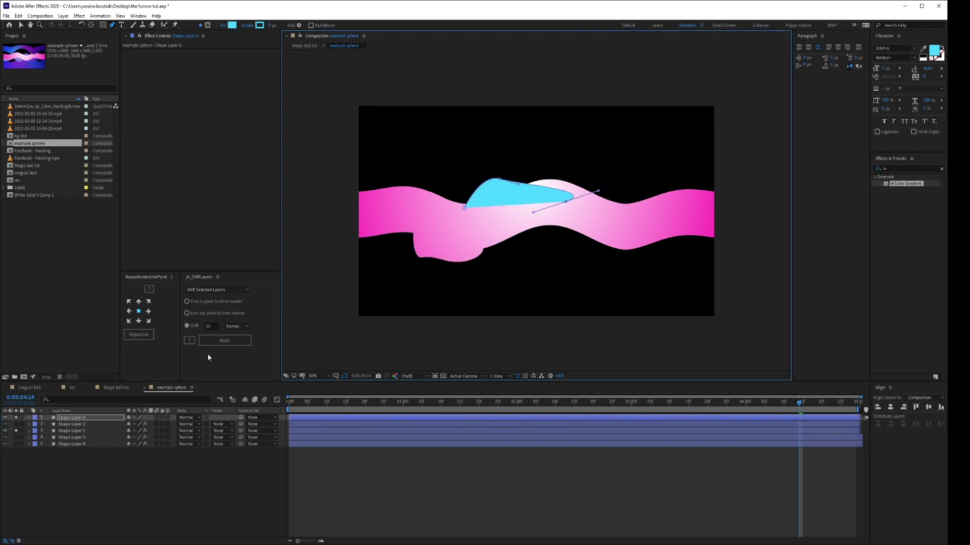
key("ctrl+z")
key("ctrl+z")
key("ctrl+z")
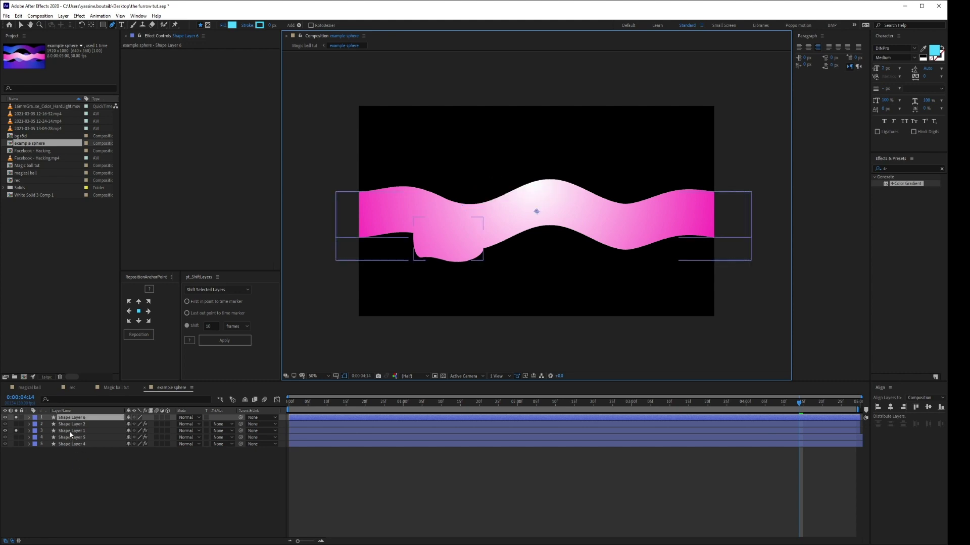
key("ctrl+z")
Stretch the Pen shape on Shape Layer 1 by moving its right-hand vertex up to the pink band's central crest
left_click(61, 425)
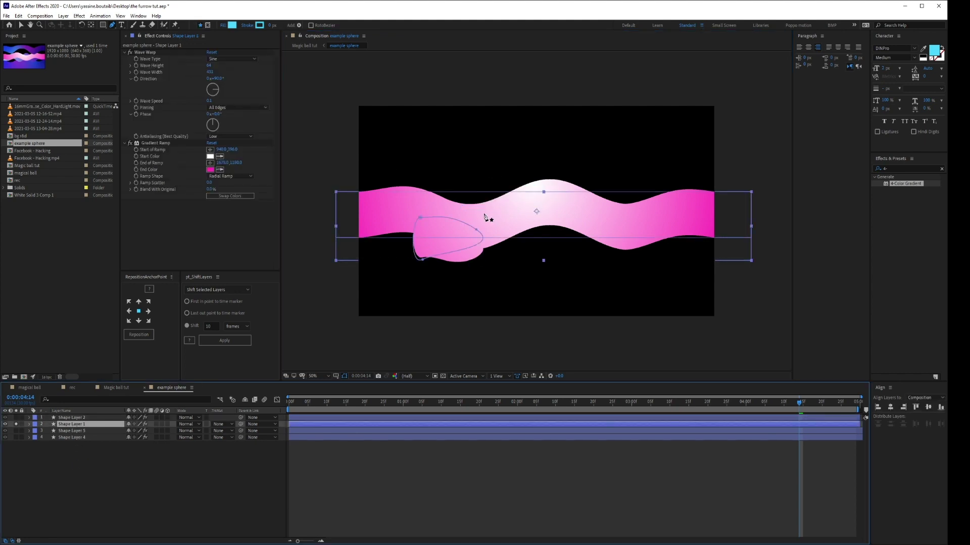
left_click_drag(477, 231, 564, 185)
left_click(155, 489)
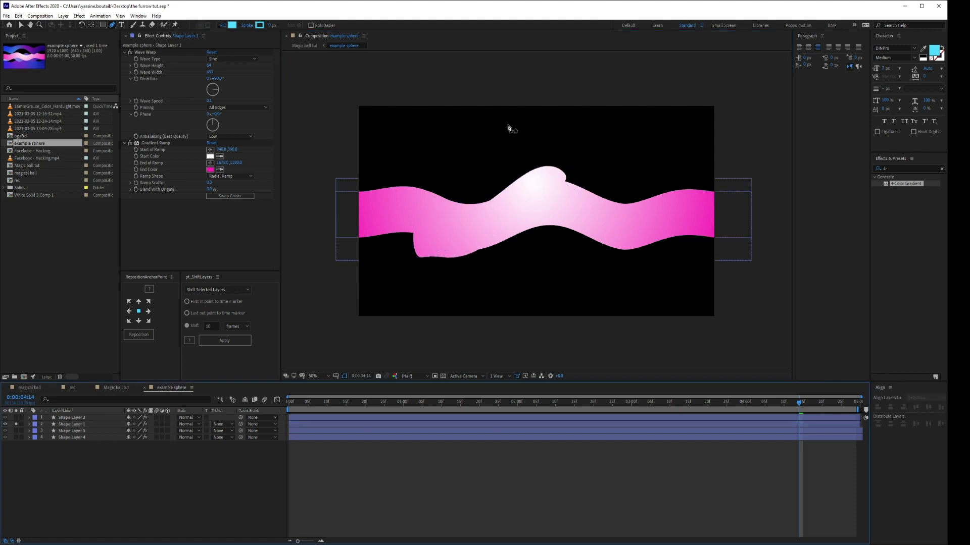
Check the reshaped pink band on the ball in Magic bell tut and unsolo its layer in example sphere
left_click(305, 45)
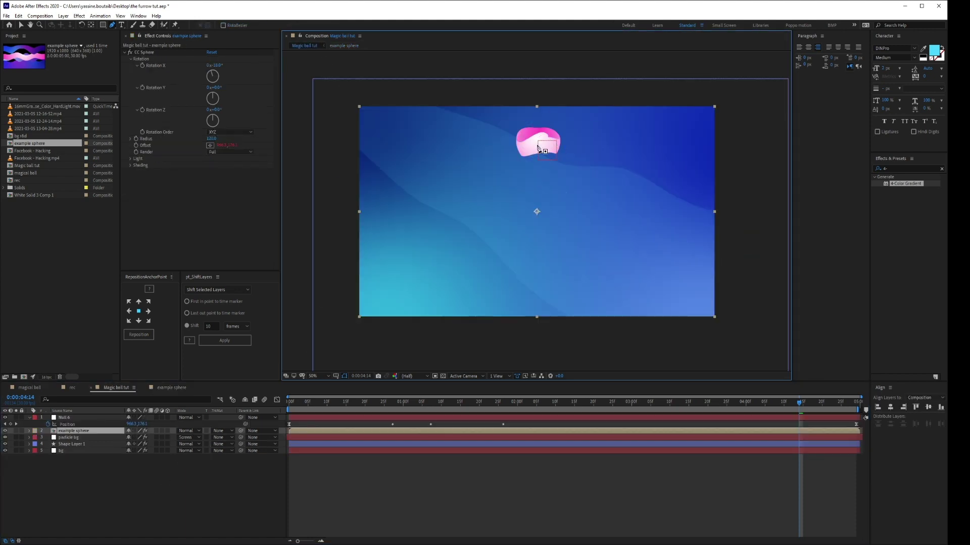
double_click(72, 432)
left_click(17, 425)
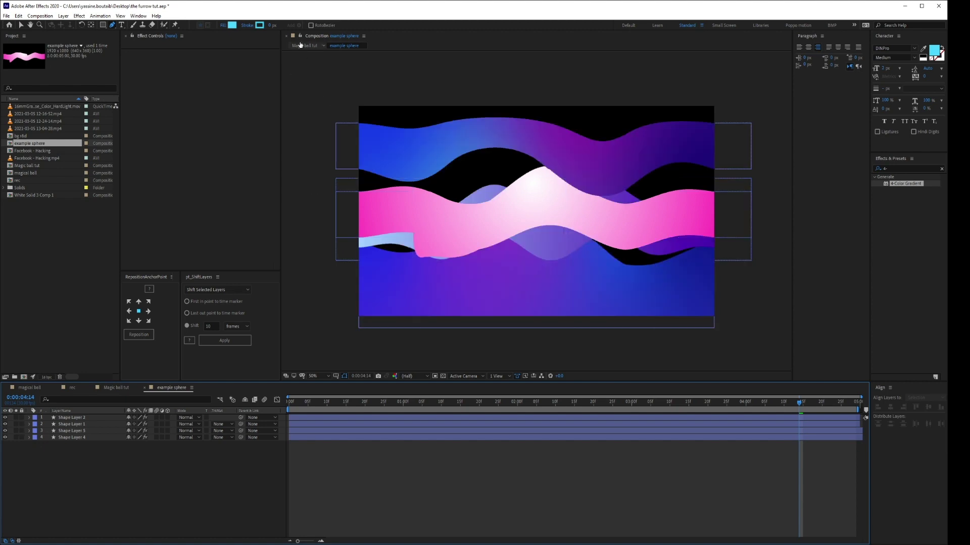
Preview the reshaped ball in Magic bell tut, and undo the Pen shape drawn on Shape Layer 1 in example sphere
left_click(302, 45)
left_click_drag(304, 404, 483, 405)
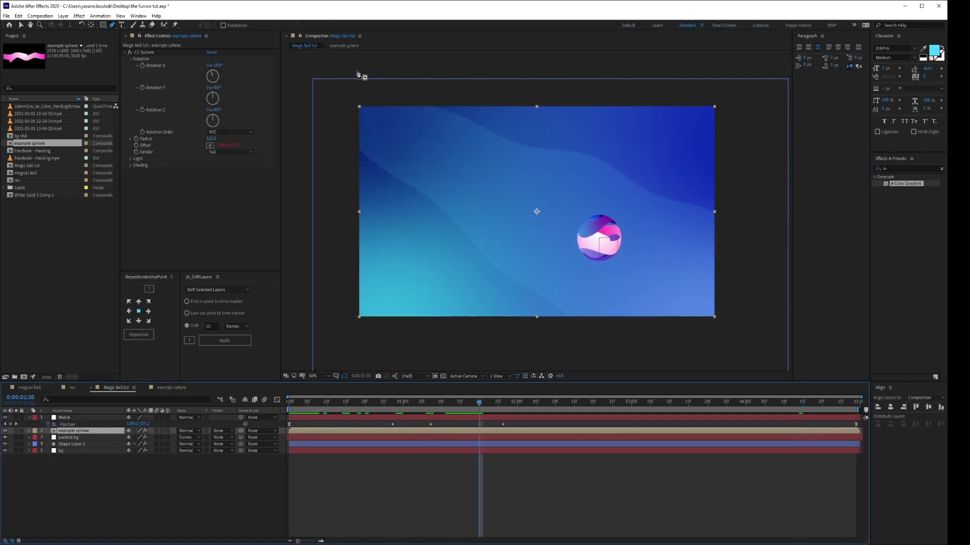
key("ctrl+z")
left_click(341, 46)
key("ctrl+z")
key("ctrl+z")
key("ctrl+z")
key("ctrl+z")
key("ctrl+z")
key("ctrl+z")
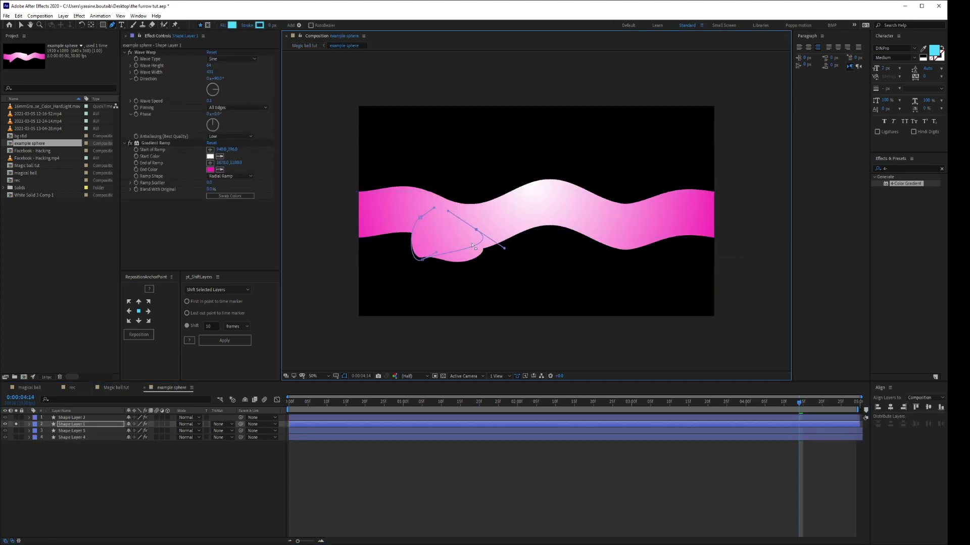
key("ctrl+z")
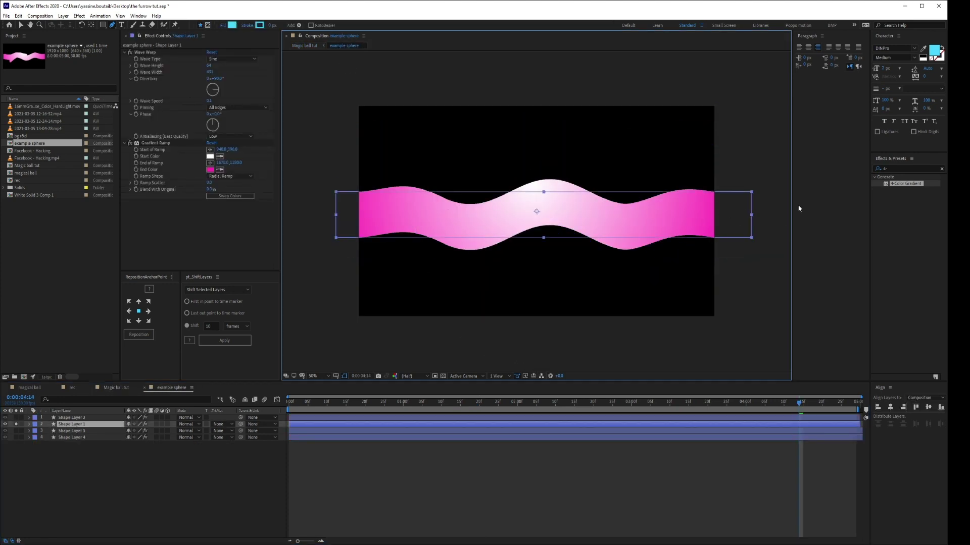
Try duplicating Shape Layer 1, drawing a large ellipse over the left part of the copied pink band, and deleting its rectangle
left_click(227, 478)
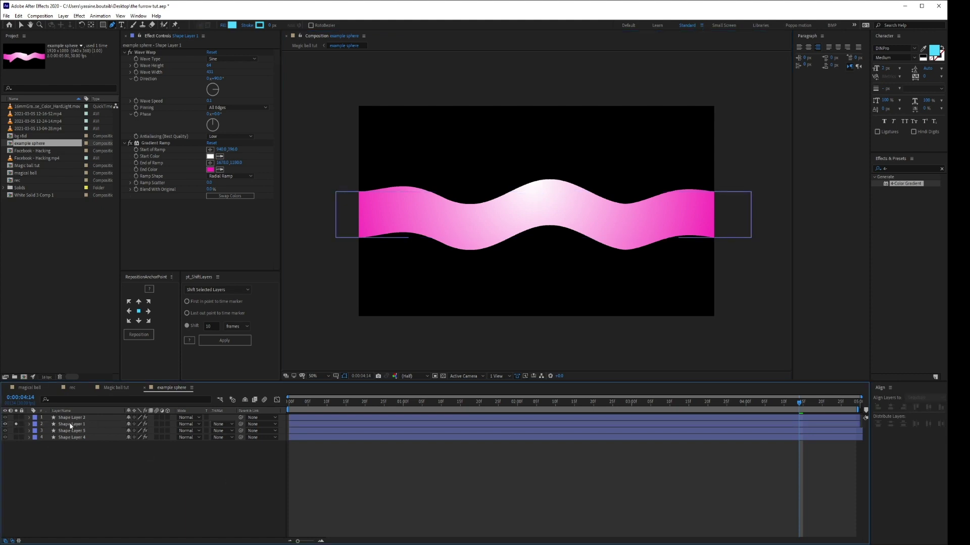
left_click(71, 426)
key("ctrl+d")
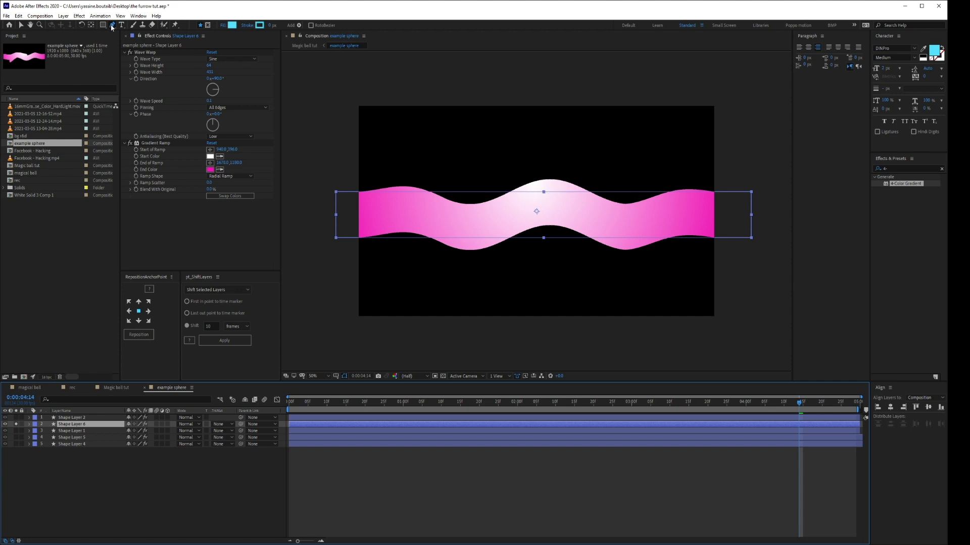
left_click_drag(102, 25, 126, 45)
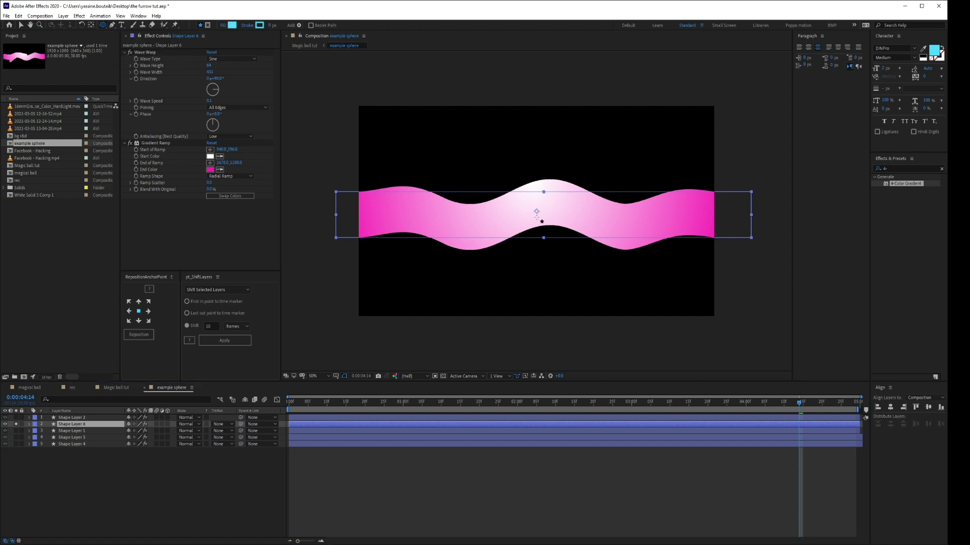
left_click_drag(471, 186, 520, 226)
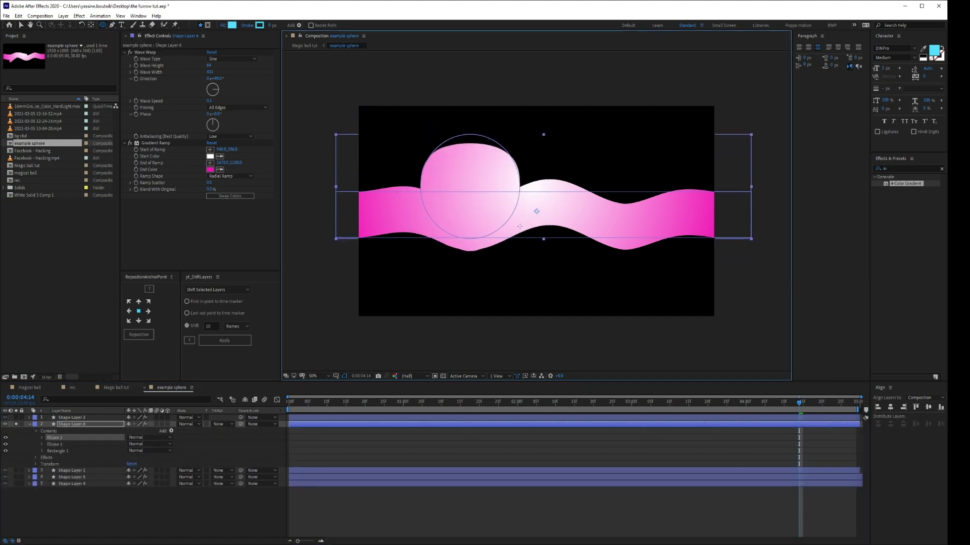
key("ctrl+z")
left_click(55, 445)
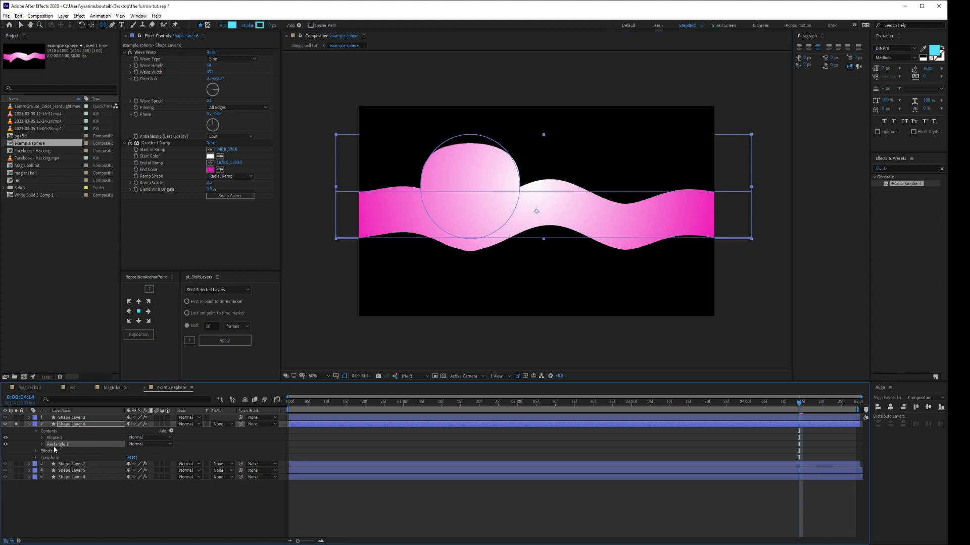
key("Delete")
Check the pink ellipse on the ball in Magic bell tut and delete its layer from example sphere
left_click(116, 387)
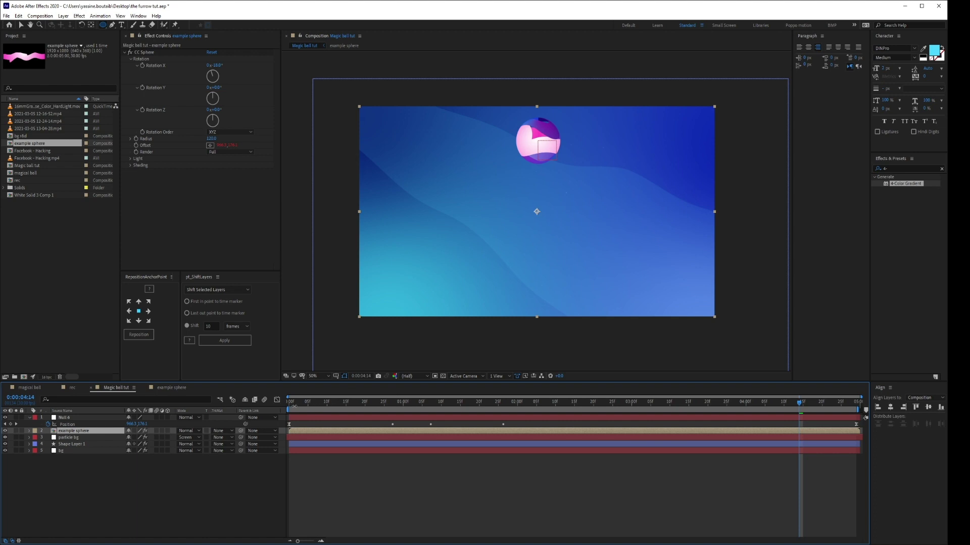
left_click_drag(392, 402, 585, 402)
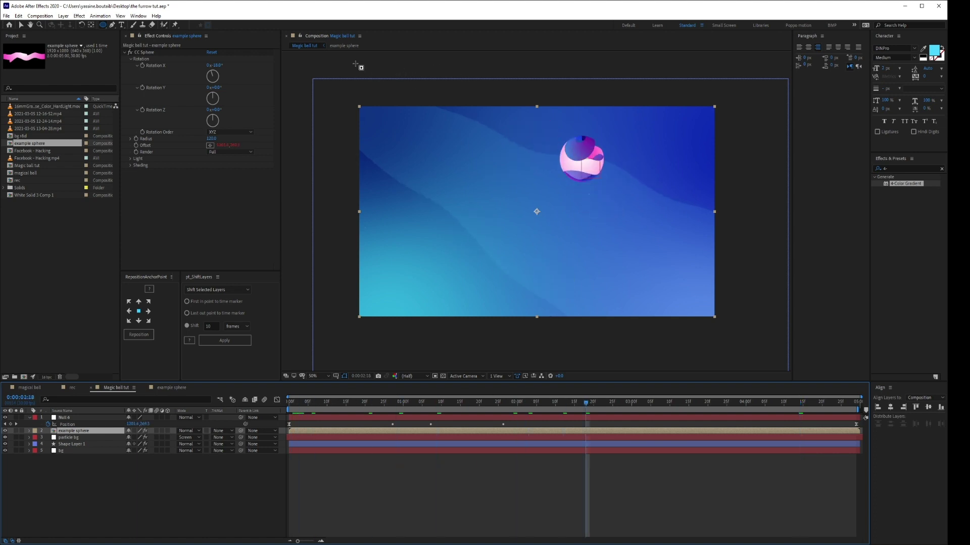
left_click(344, 45)
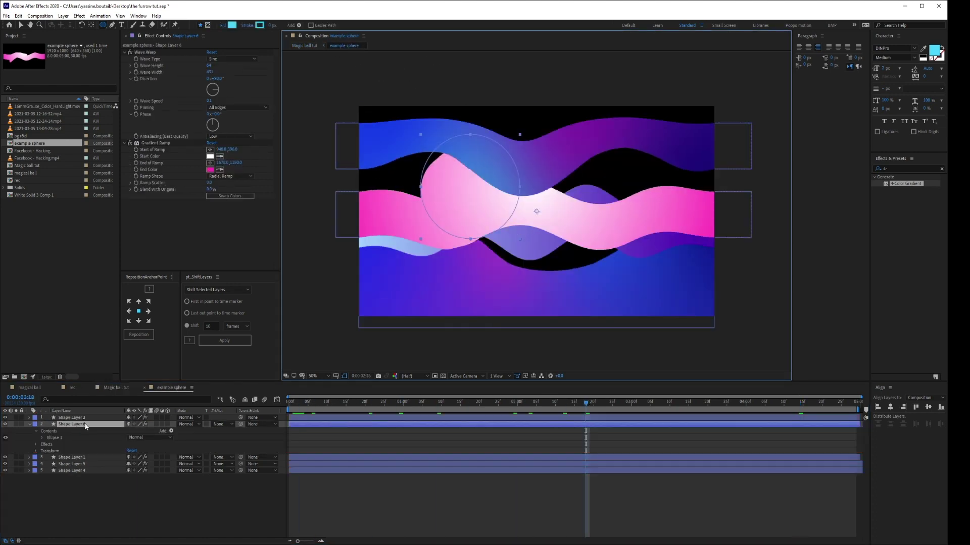
key("Delete")
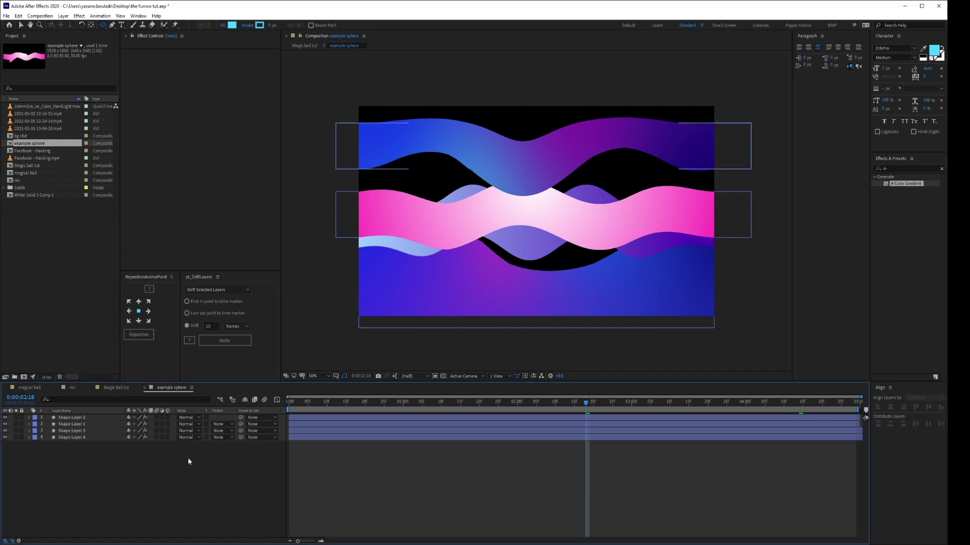
Scrub and play the Magic bell tut animation to examine how the wavy bands look on the ball
left_click(304, 46)
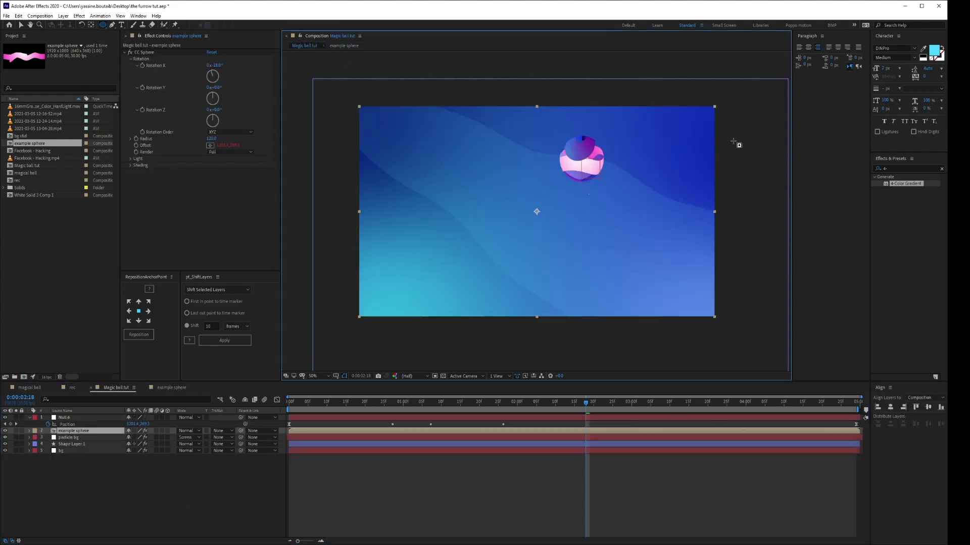
left_click(424, 470)
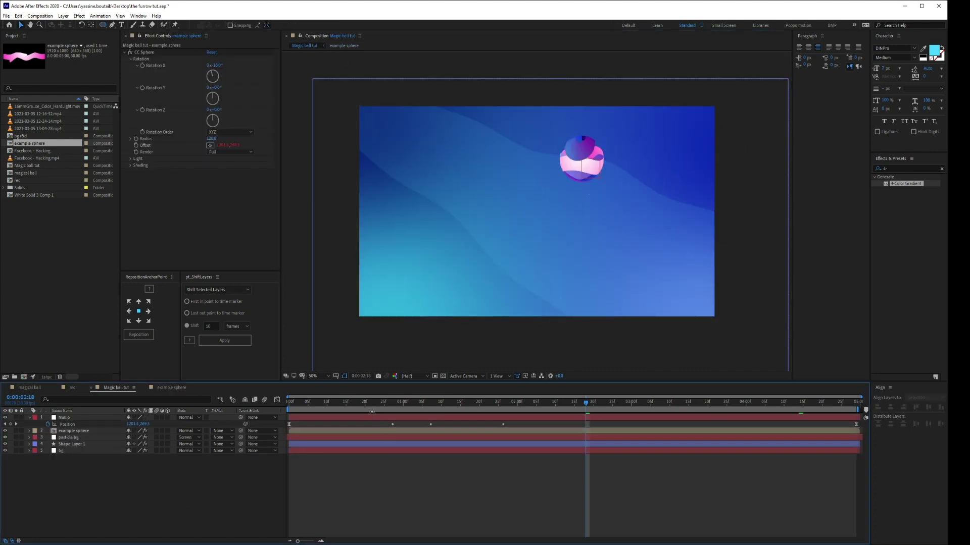
left_click_drag(357, 404, 461, 406)
key("space")
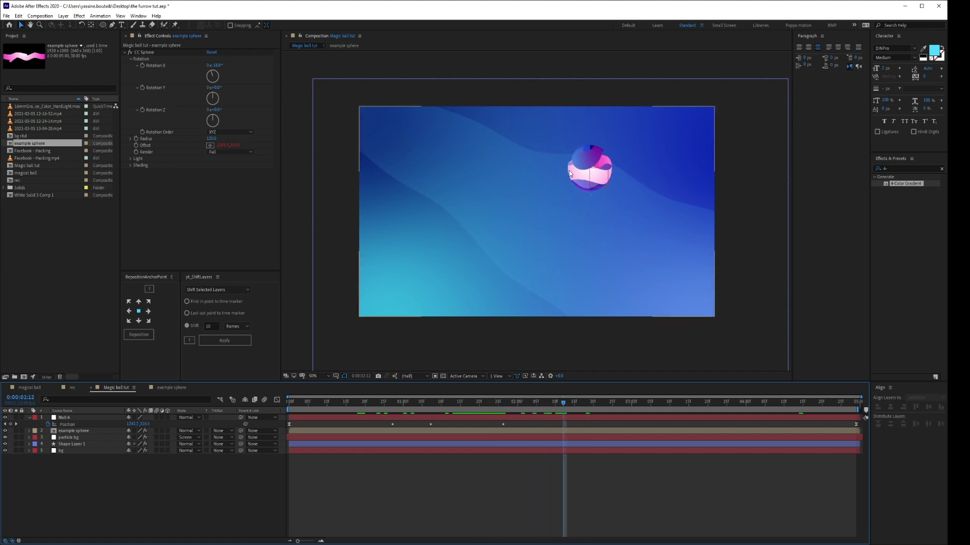
left_click_drag(613, 402, 677, 427)
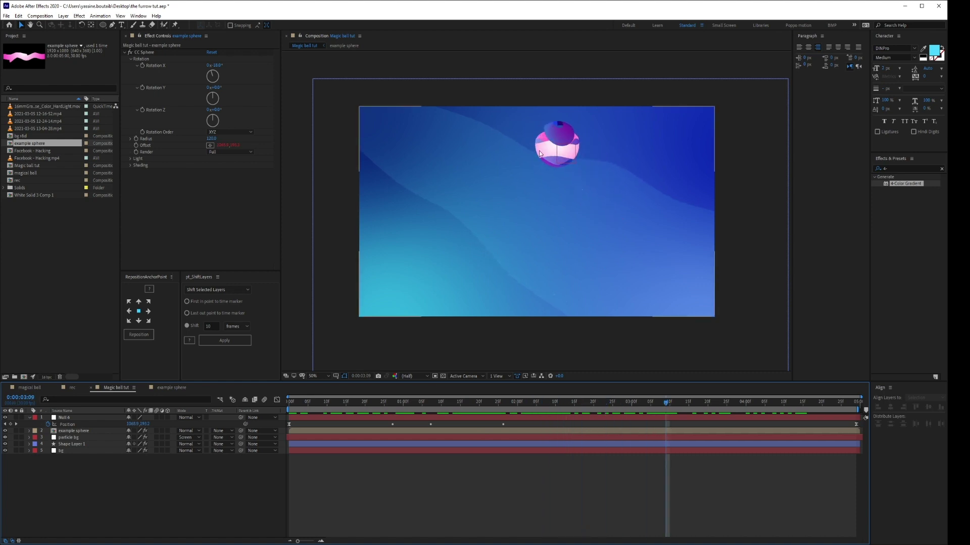
Draw a large near-white circle without stroke on a new layer, centered in example sphere using the title/action-safe guides
double_click(85, 433)
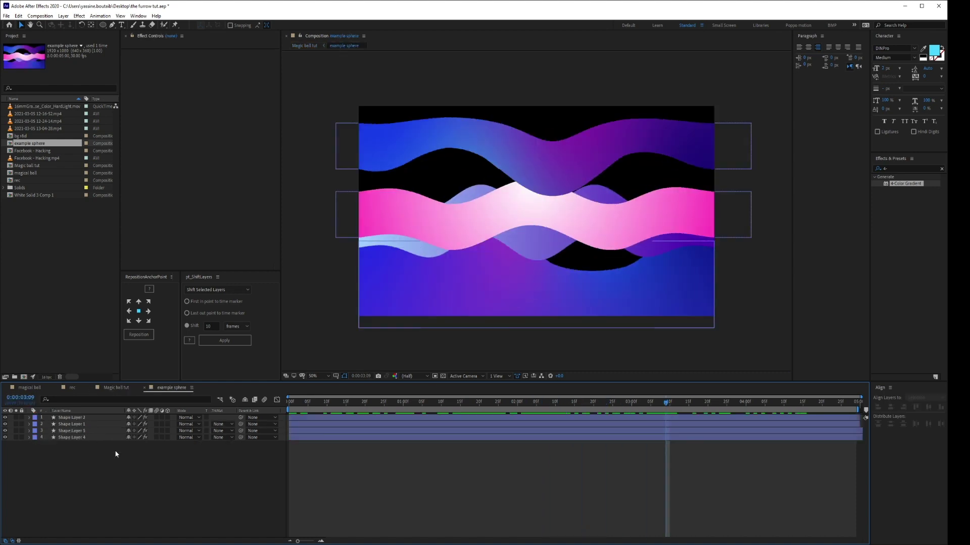
left_click(102, 25)
left_click(232, 25)
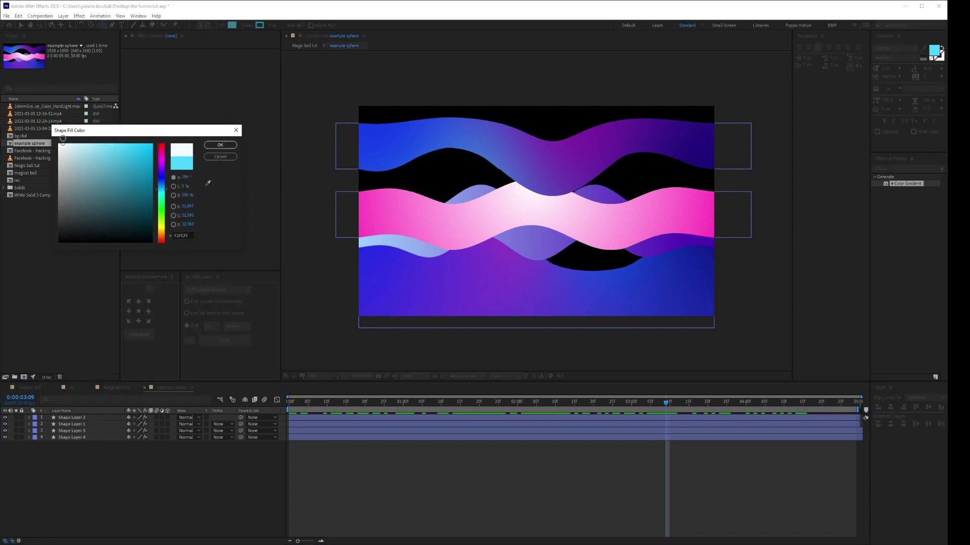
left_click(220, 145)
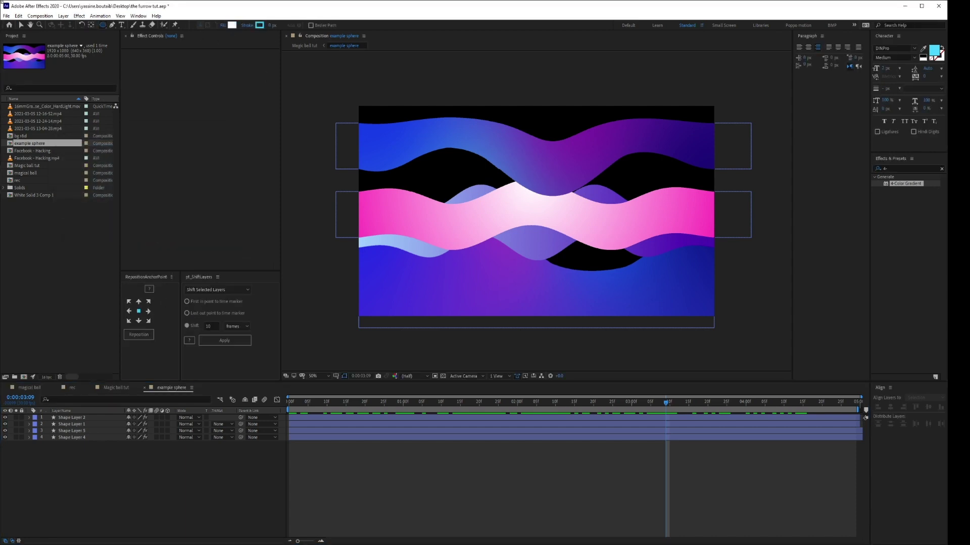
left_click(178, 501)
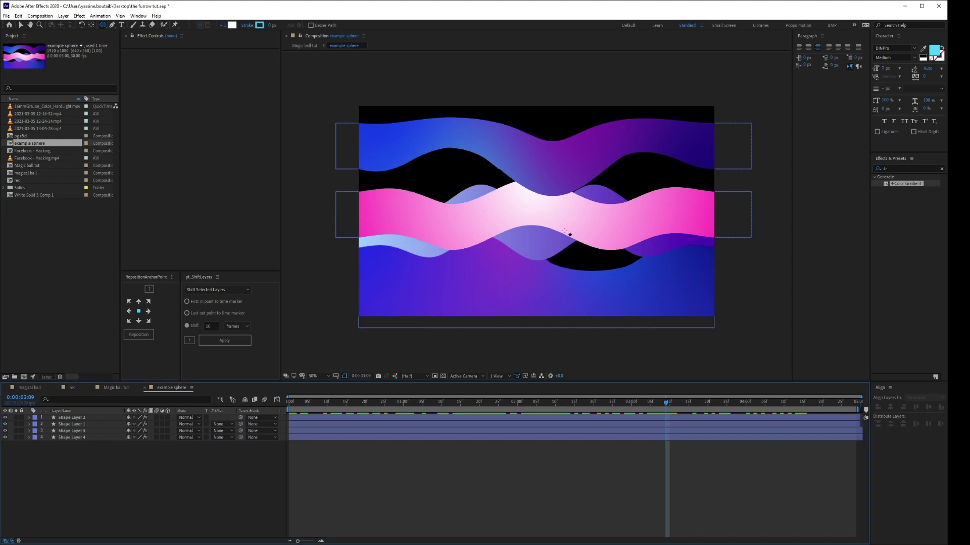
key("apostrophe")
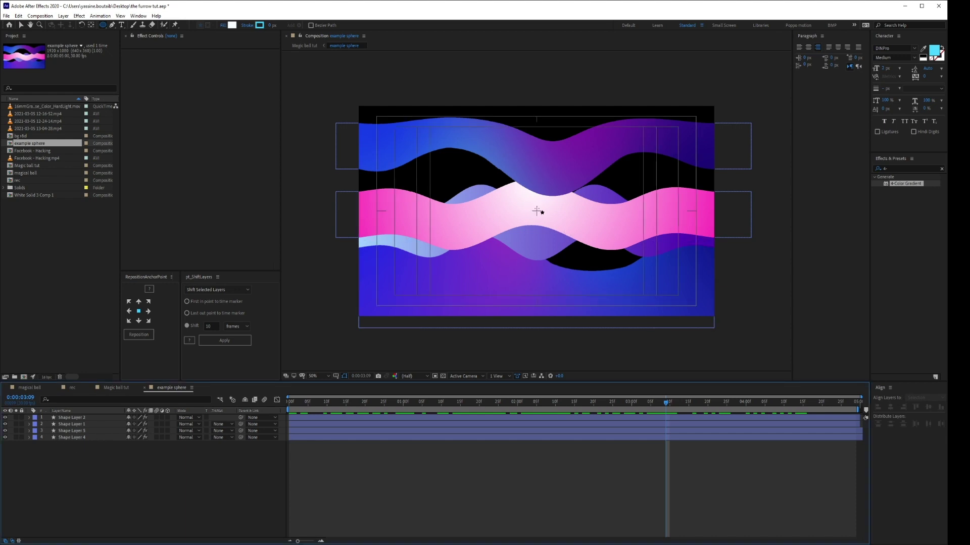
left_click_drag(536, 211, 618, 297)
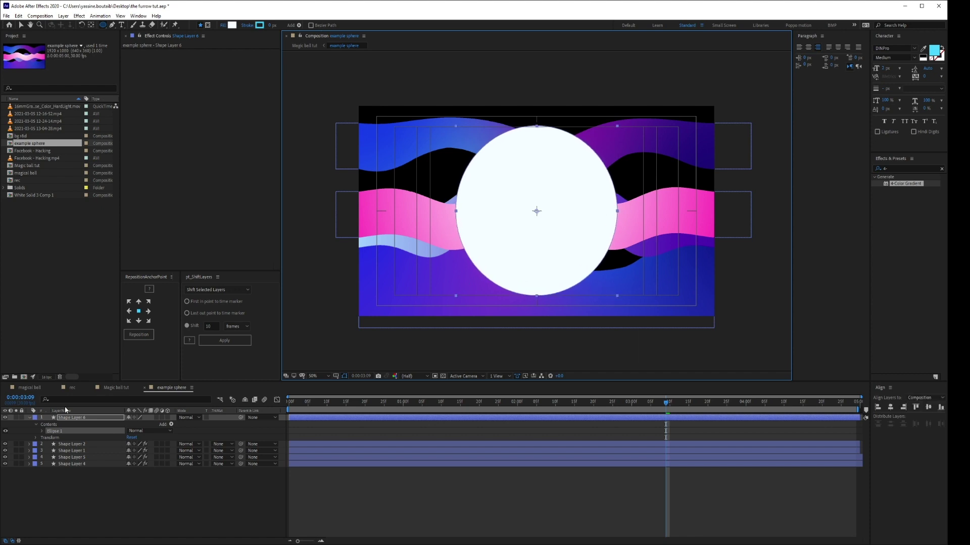
Place the white circle layer directly below Shape Layer 1 and check the ball throughout the Magic bell tut timeline
left_click_drag(69, 418, 70, 449)
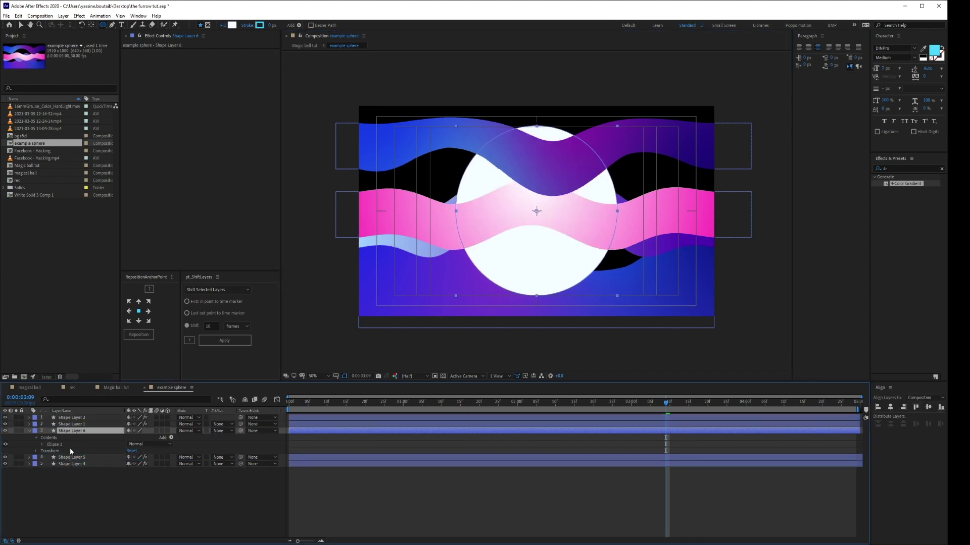
left_click(72, 457)
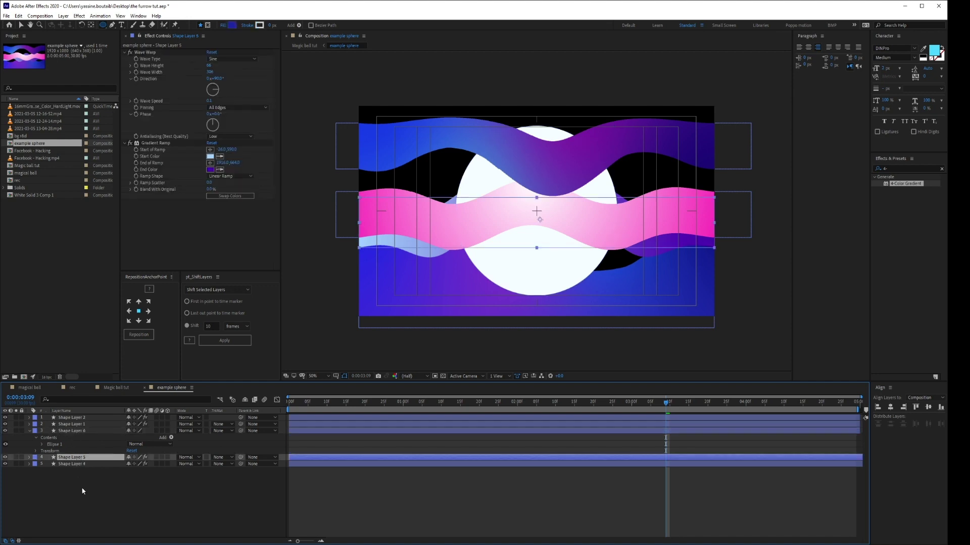
left_click(81, 486)
left_click(118, 388)
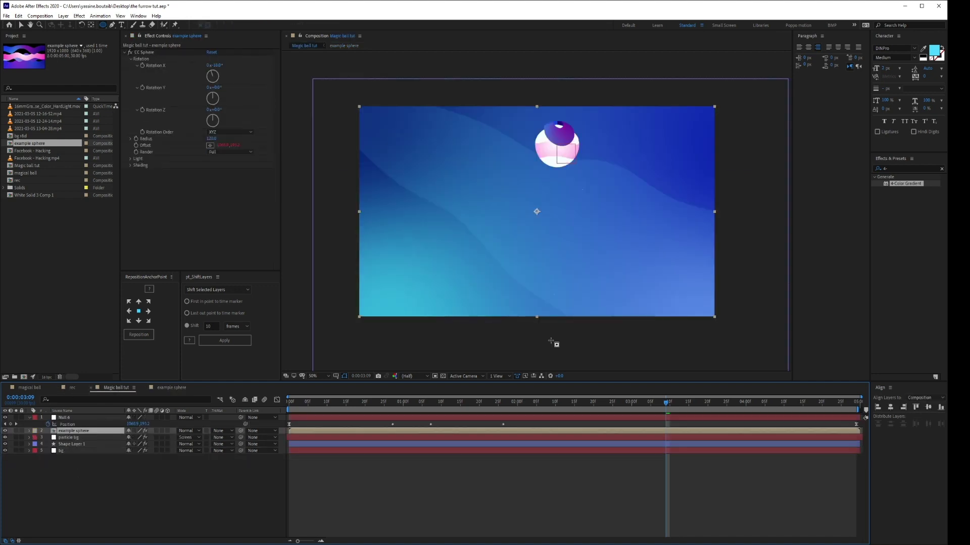
left_click(491, 486)
left_click_drag(290, 402, 780, 410)
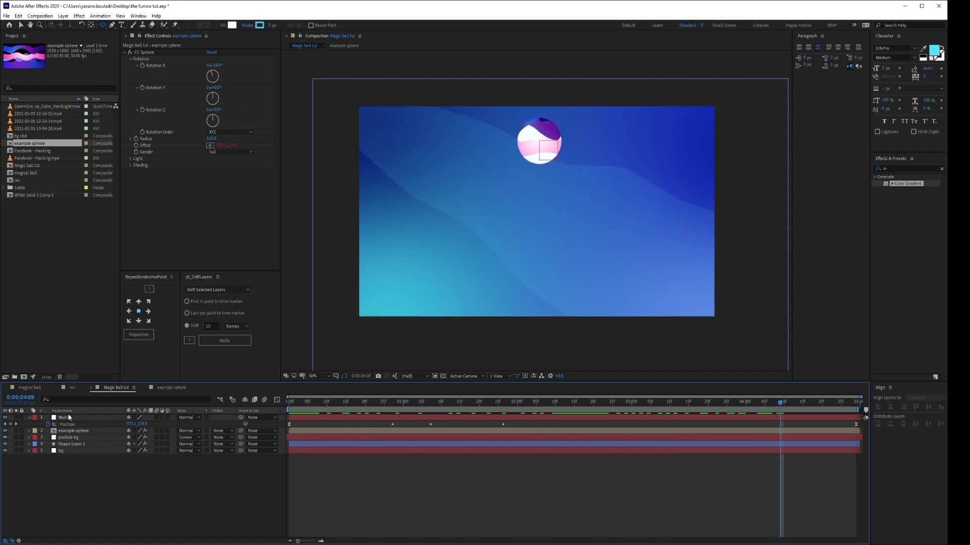
Rename the white circle layer in example sphere as Sphere
left_click(172, 388)
left_click(74, 431)
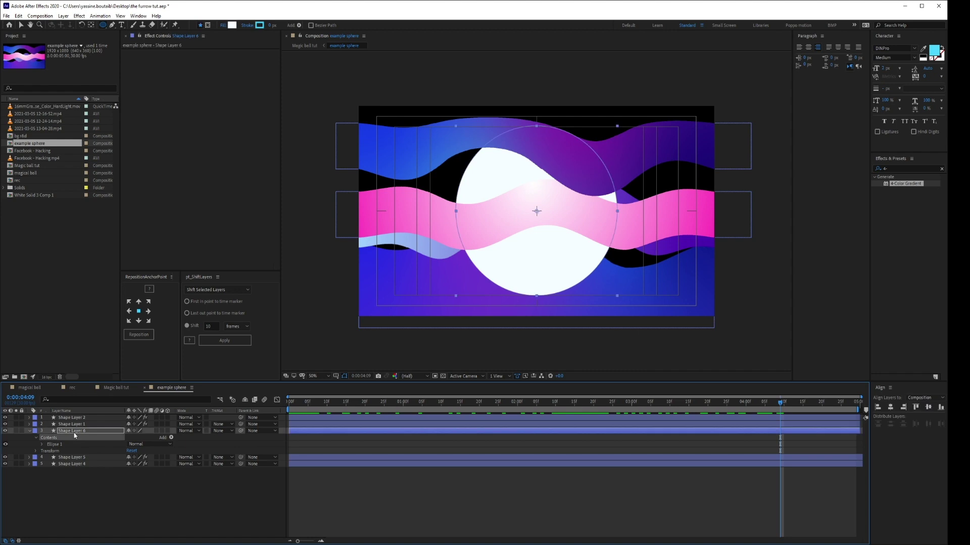
key("Return")
type("Sphere")
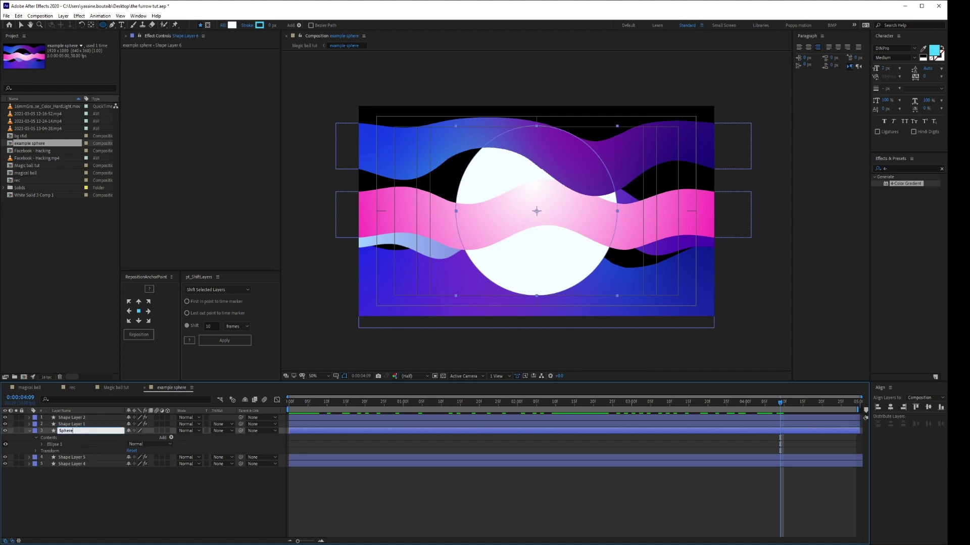
key("Return")
Try placing the Sphere layer beneath all wave layers and preview the ball's animation in Magic bell tut
left_click_drag(69, 434, 74, 480)
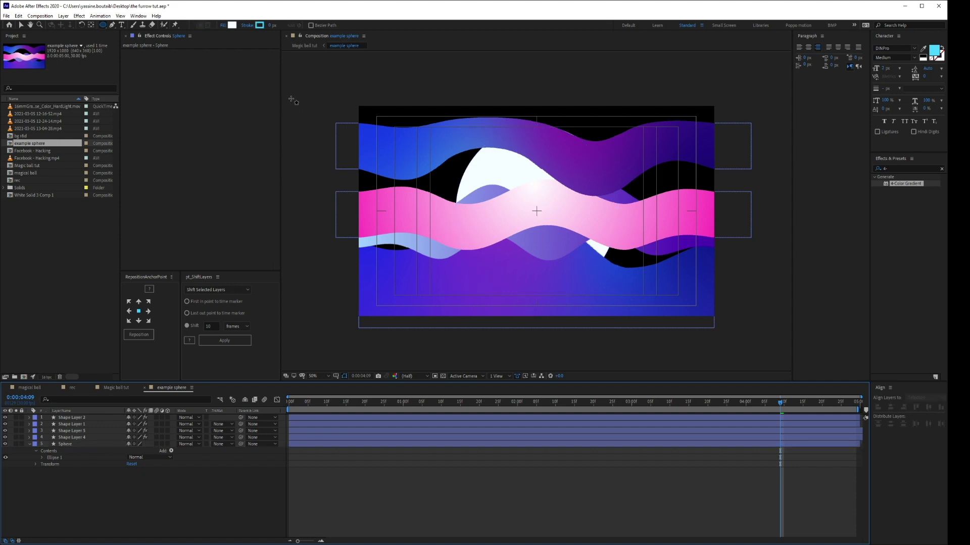
left_click(307, 46)
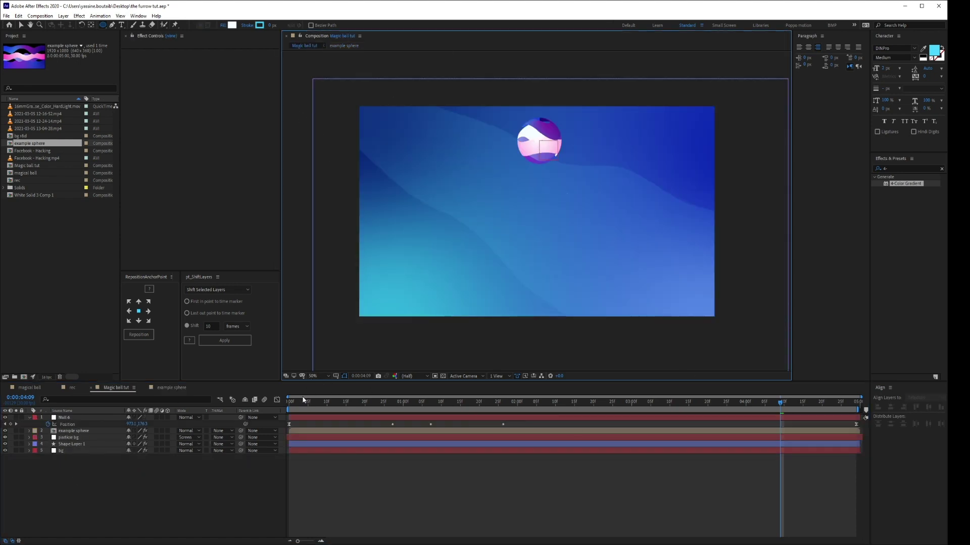
key("space")
left_click_drag(528, 416, 658, 415)
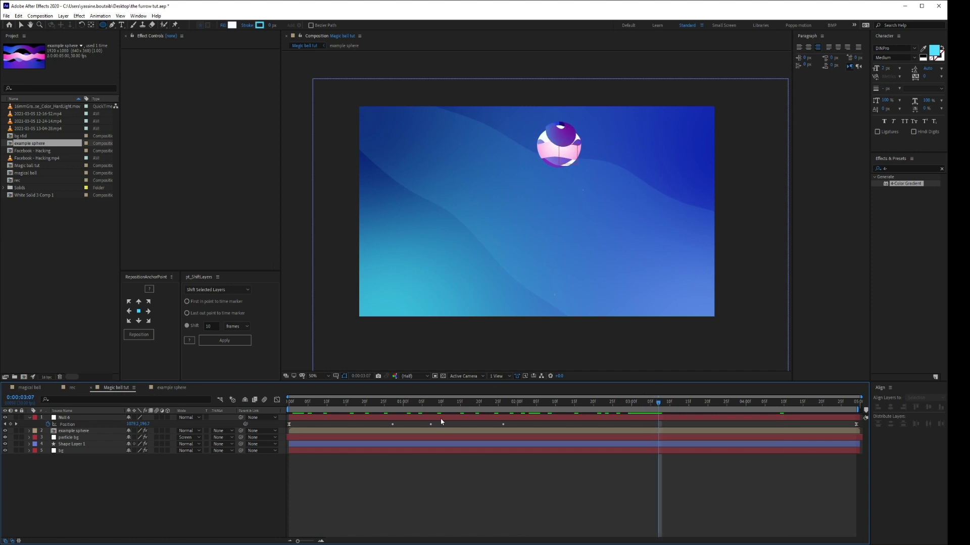
left_click_drag(358, 407, 235, 403)
Scale the Sphere layer in example sphere to about 86%
left_click(346, 46)
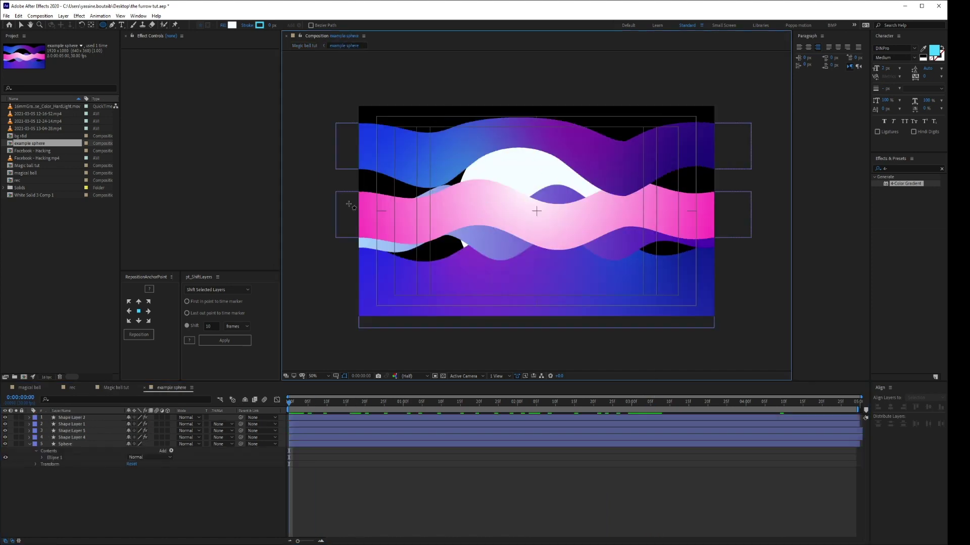
left_click(80, 444)
key("s")
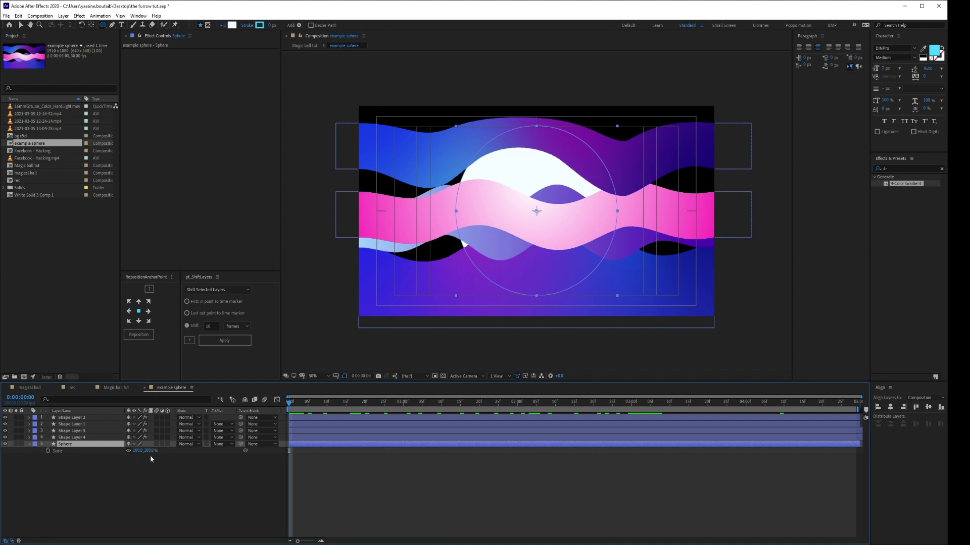
left_click_drag(138, 451, 142, 446)
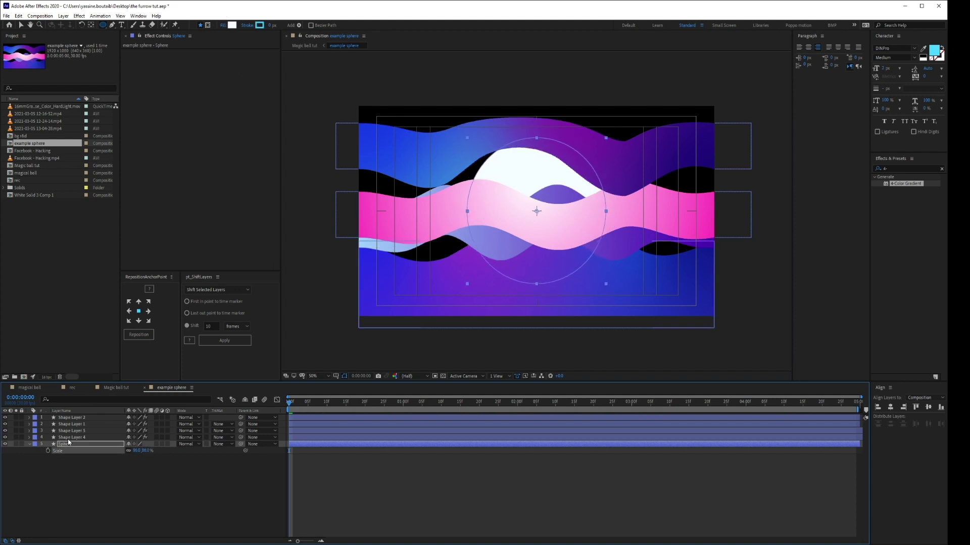
Move the Sphere layer up between Shape Layer 1 and Shape Layer 5 and check the ball in Magic bell tut
left_click_drag(68, 444, 80, 429)
left_click(316, 46)
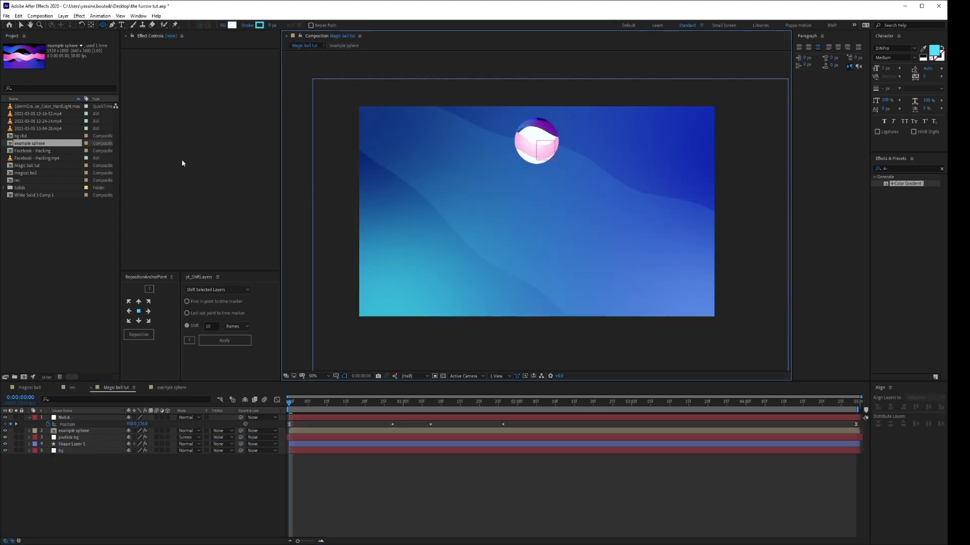
Set the CC Sphere Rotation X of the example sphere layer to 0
left_click(69, 431)
left_click(217, 66)
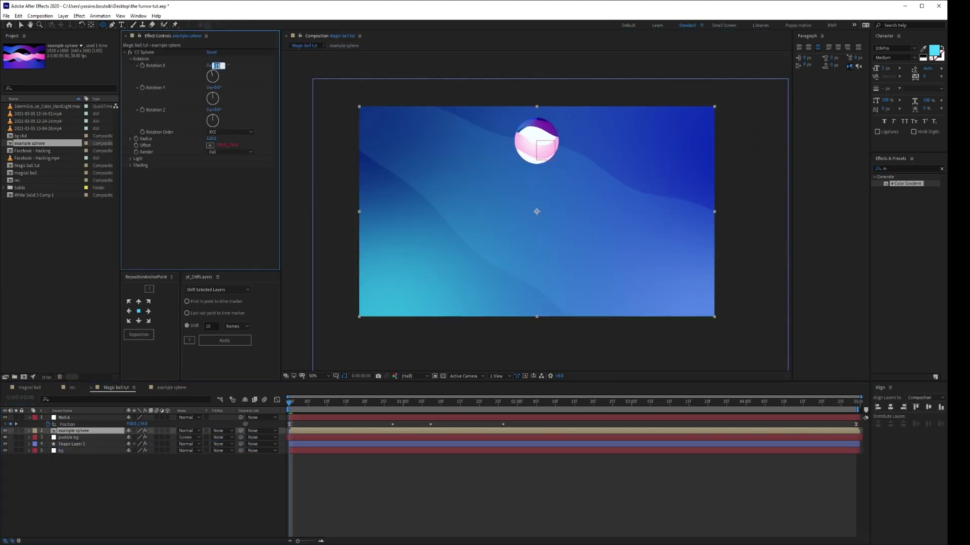
type("0")
key("Return")
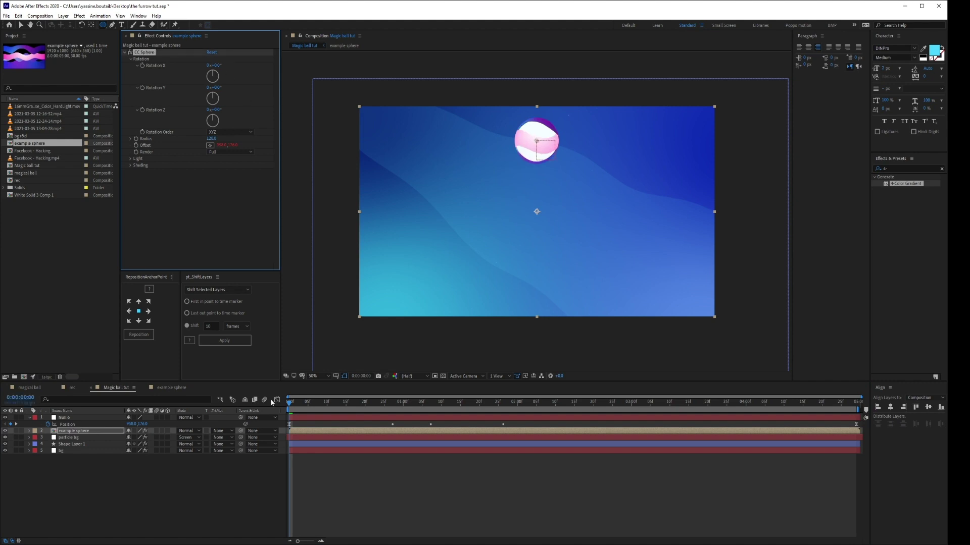
left_click(214, 498)
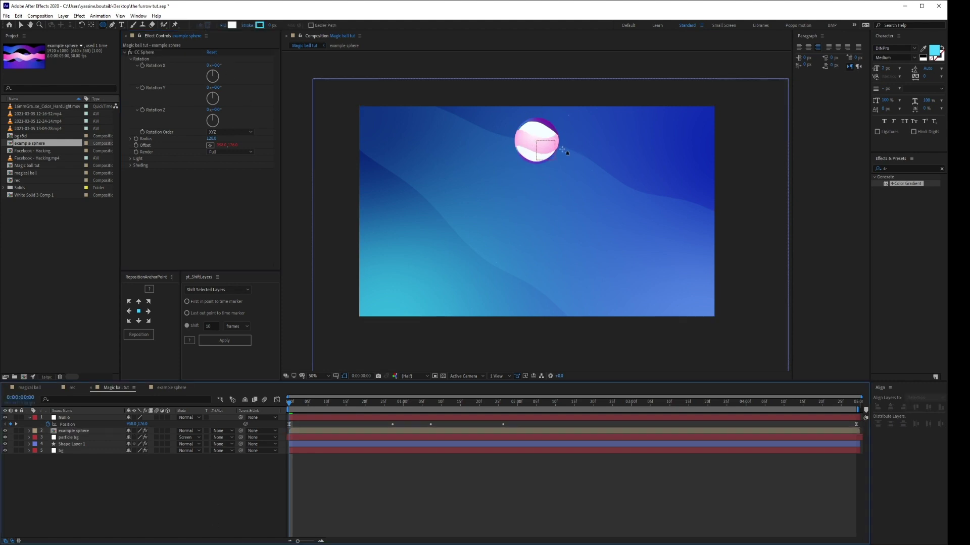
Scale the Sphere layer in example sphere to 74% and scrub through the ball's animation in Magic bell tut
double_click(71, 431)
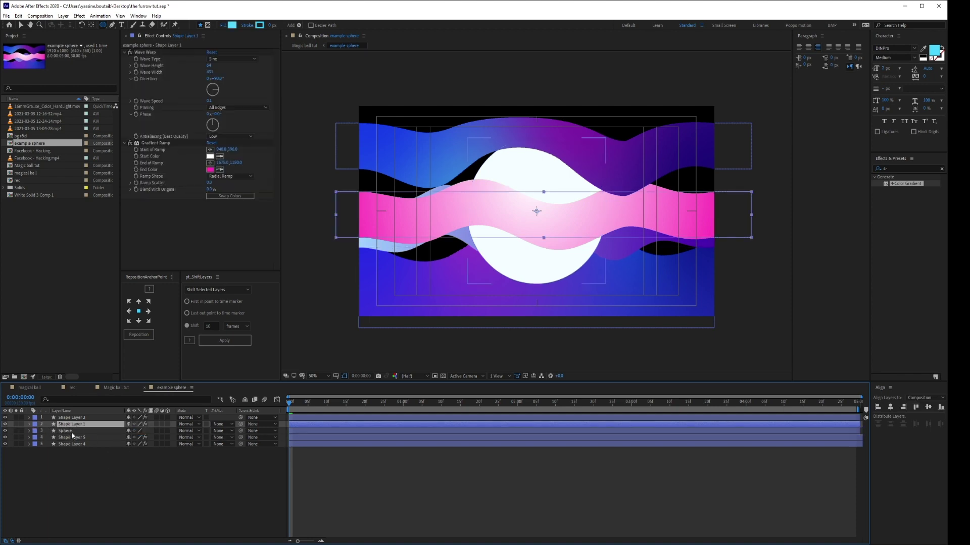
key("s")
left_click_drag(148, 439, 144, 440)
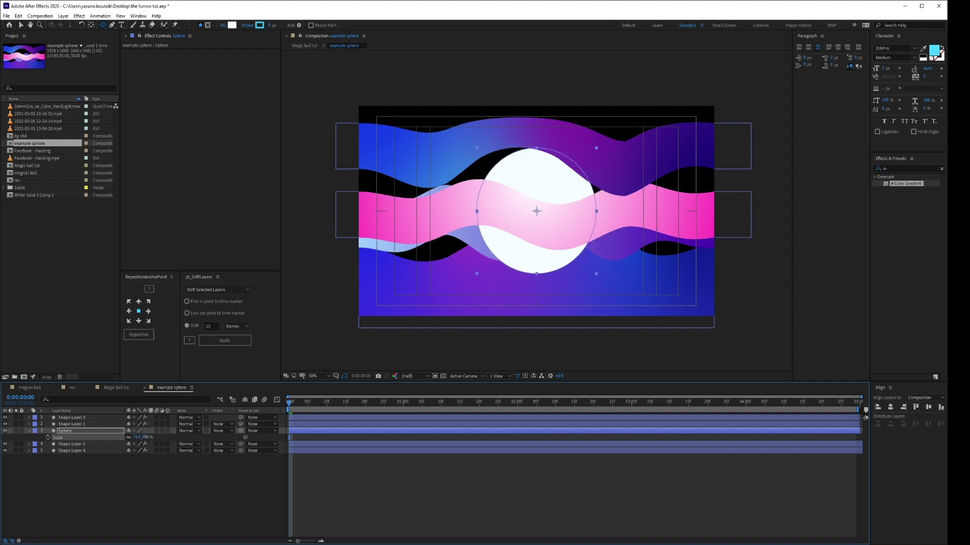
left_click(303, 46)
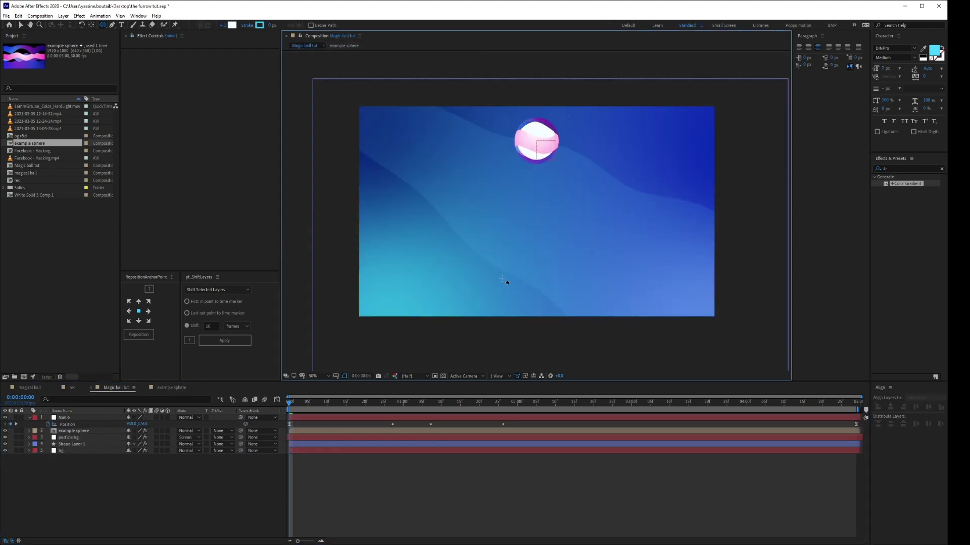
key("Page_Down")
key("Page_Down")
left_click_drag(324, 403, 719, 388)
Try moving Shape Layer 4 above the Sphere layer in example sphere and check the ball in Magic bell tut
left_click(351, 46)
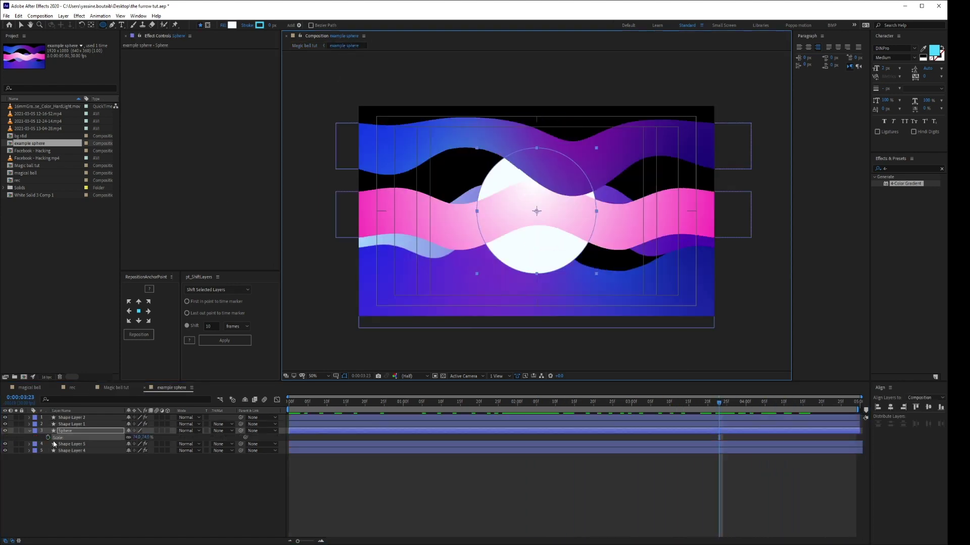
left_click(67, 451)
left_click_drag(70, 455, 72, 433)
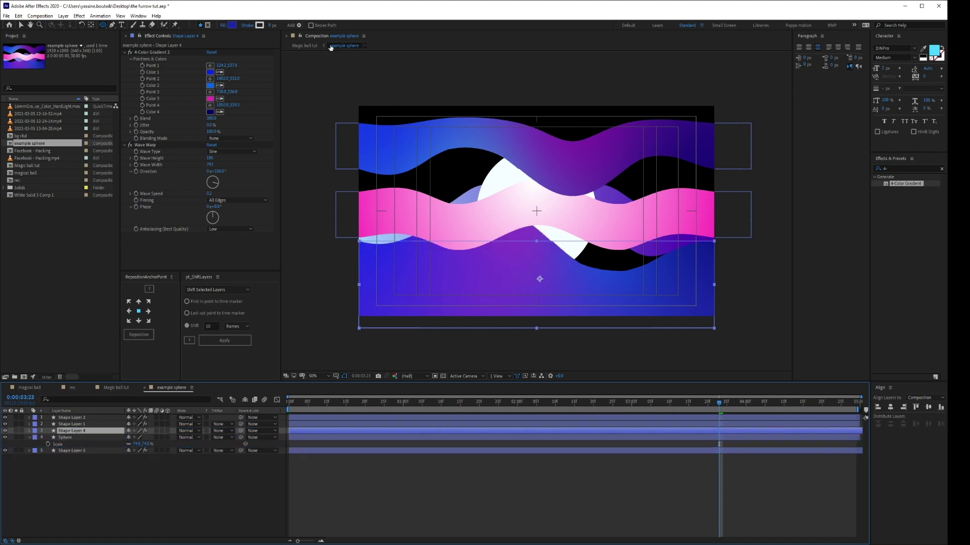
left_click(305, 46)
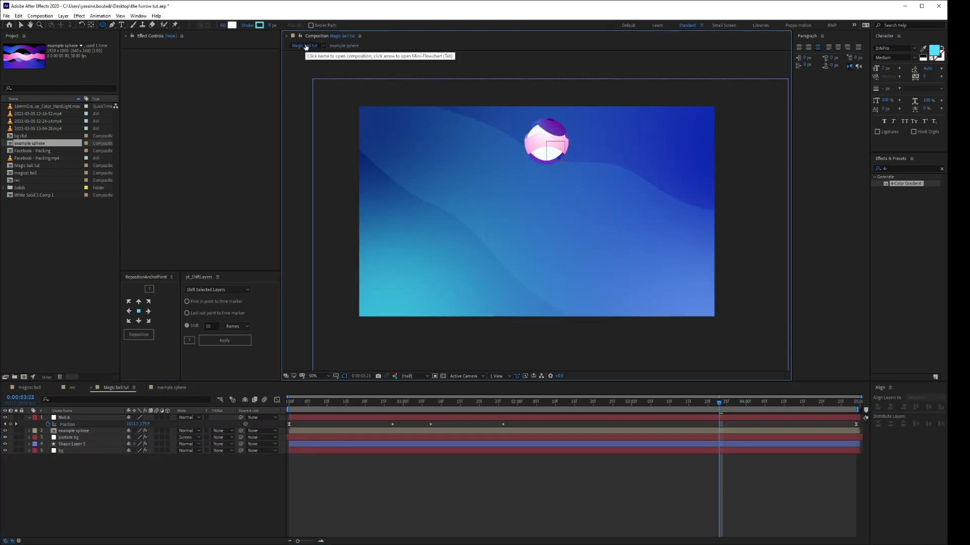
left_click(344, 46)
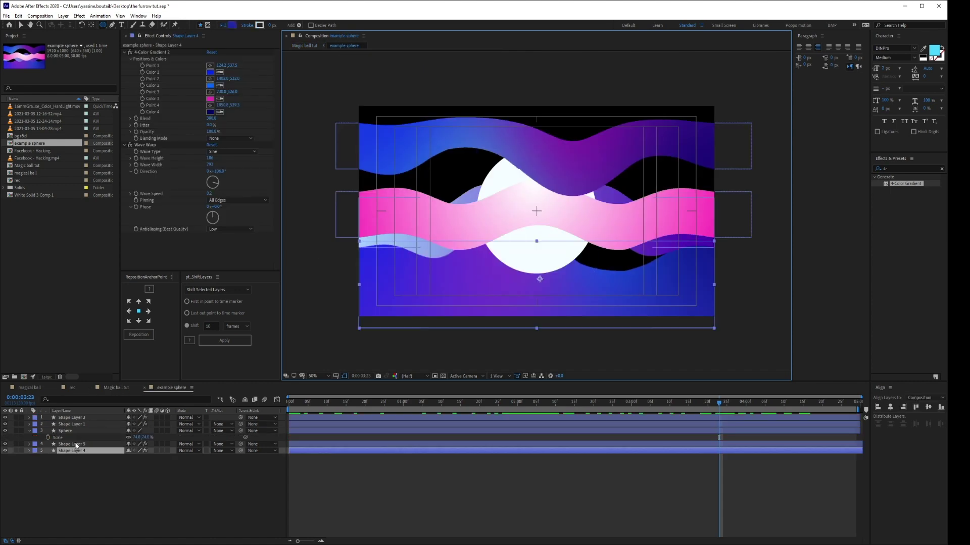
Apply Fast Box Blur to the Sphere layer and raise its blur radius until the circle's edges are strongly softened
left_click(65, 431)
key("ctrl+space")
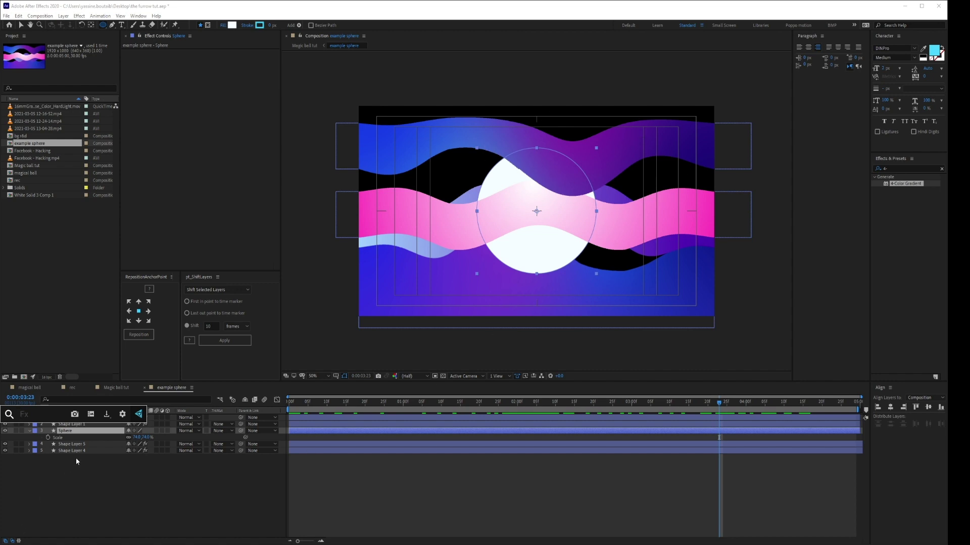
left_click(69, 433)
key("ctrl+space")
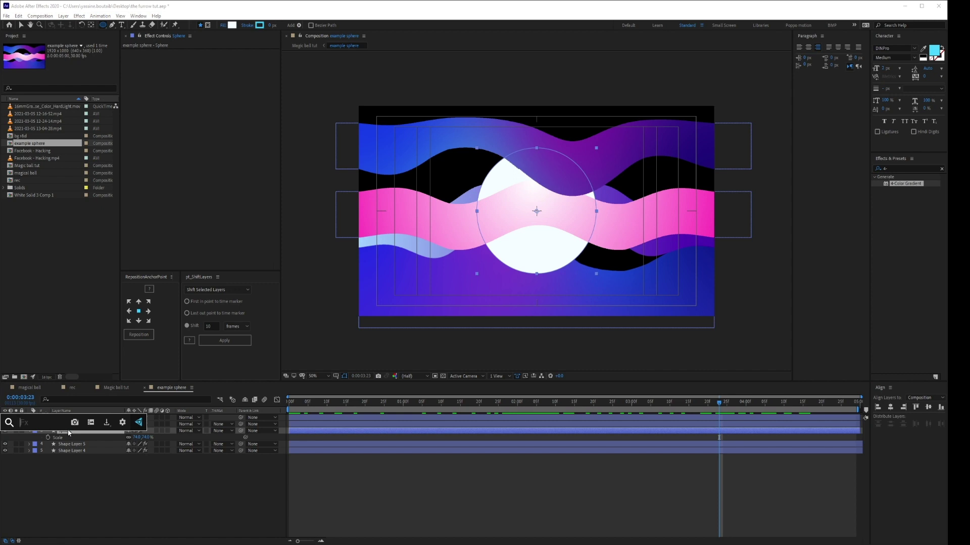
type("fas")
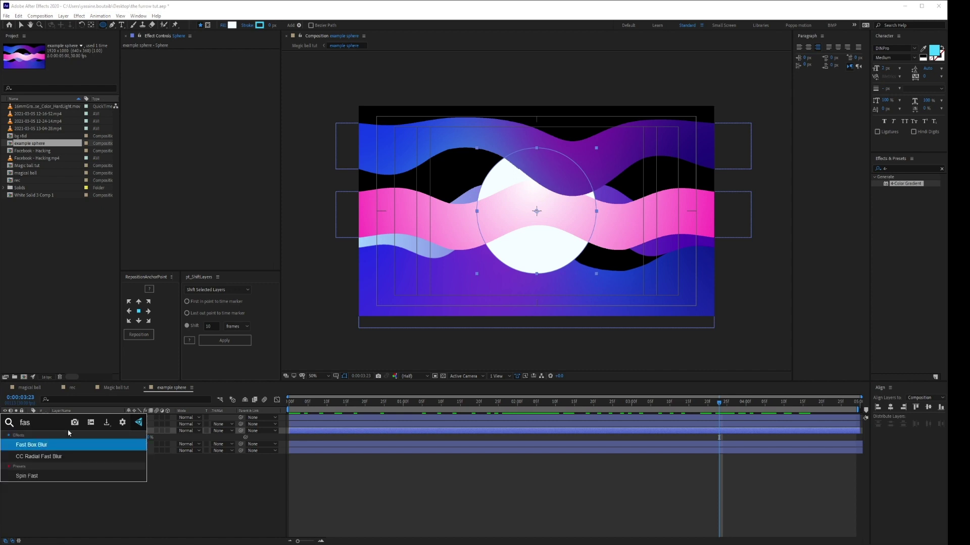
key("Return")
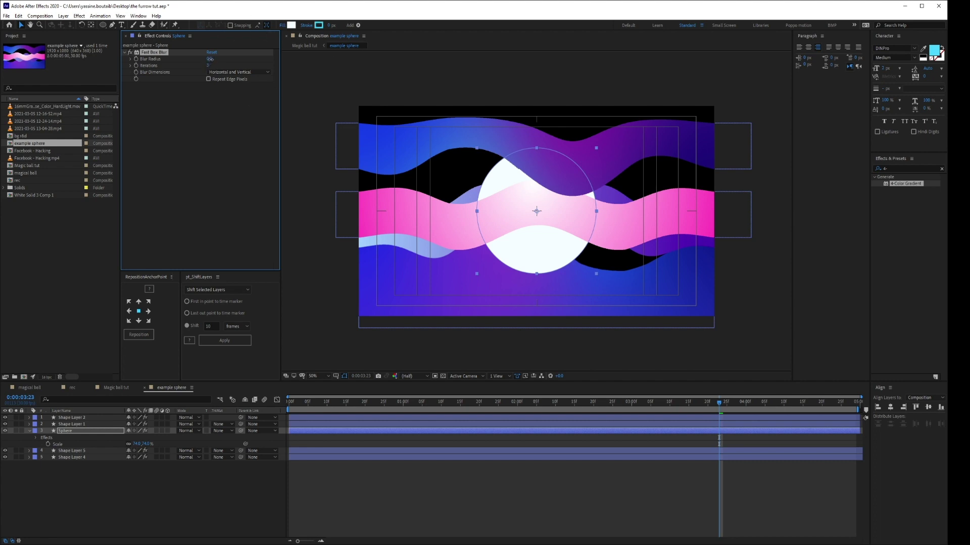
left_click_drag(209, 58, 221, 59)
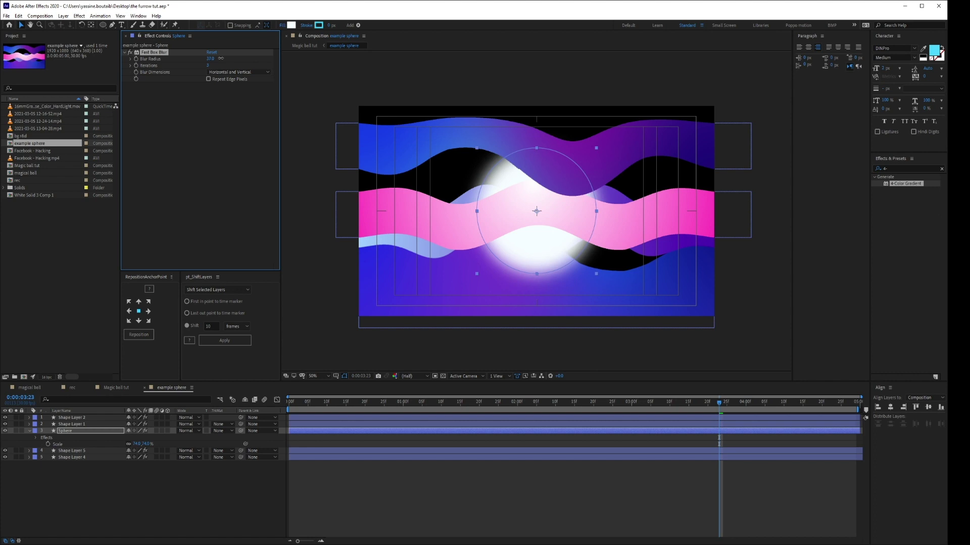
Try a Gaussian Blur on the Sphere layer in place of Fast Box Blur, and remove it again
left_click(130, 53)
key("ctrl+space")
type("gaus")
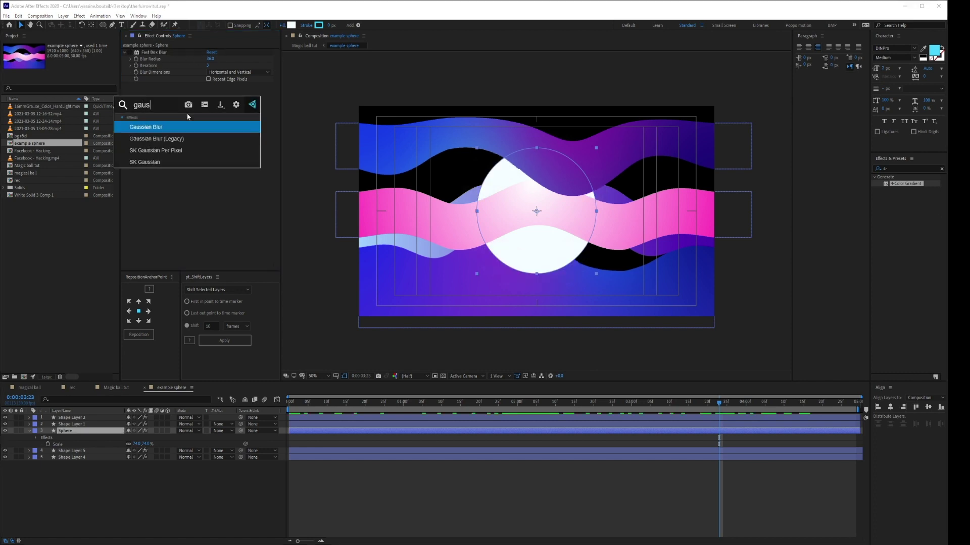
key("Return")
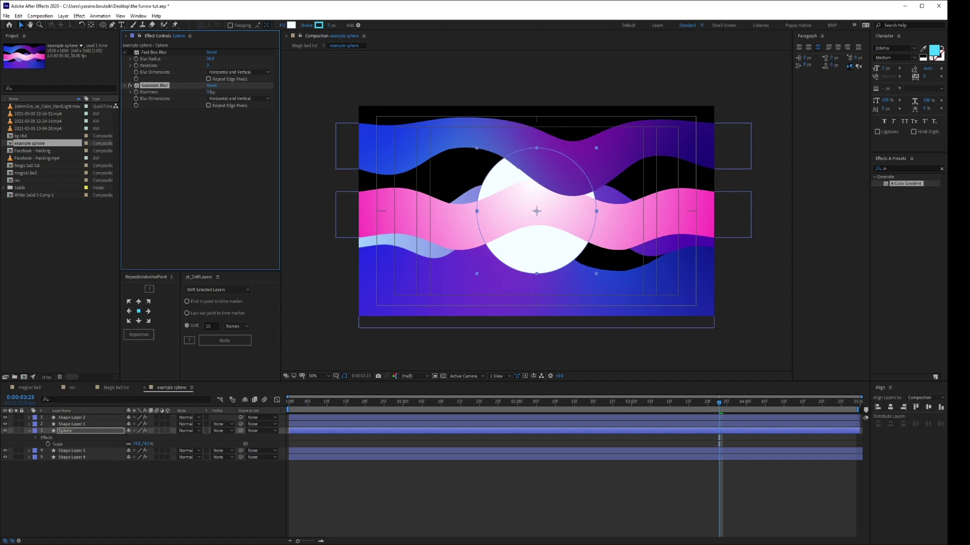
left_click_drag(228, 95, 803, 106)
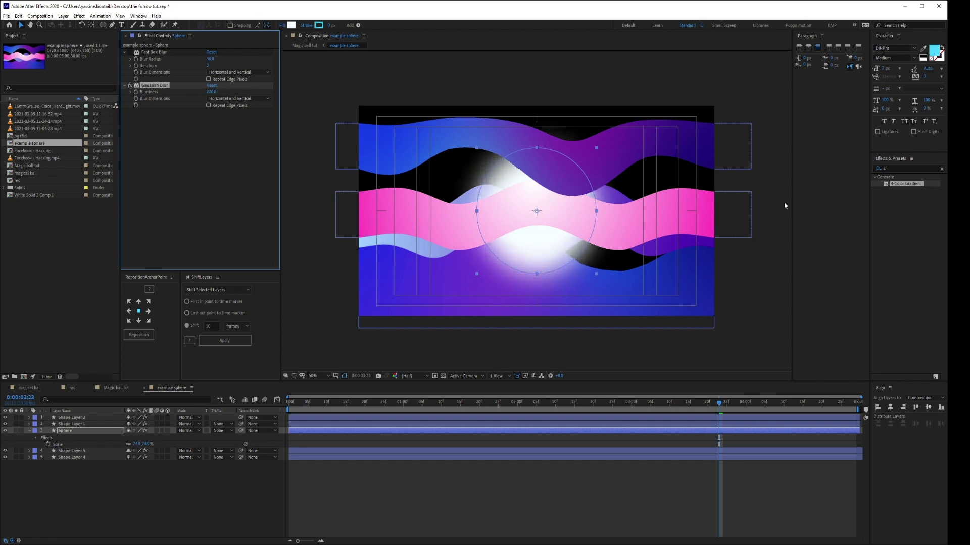
left_click(212, 85)
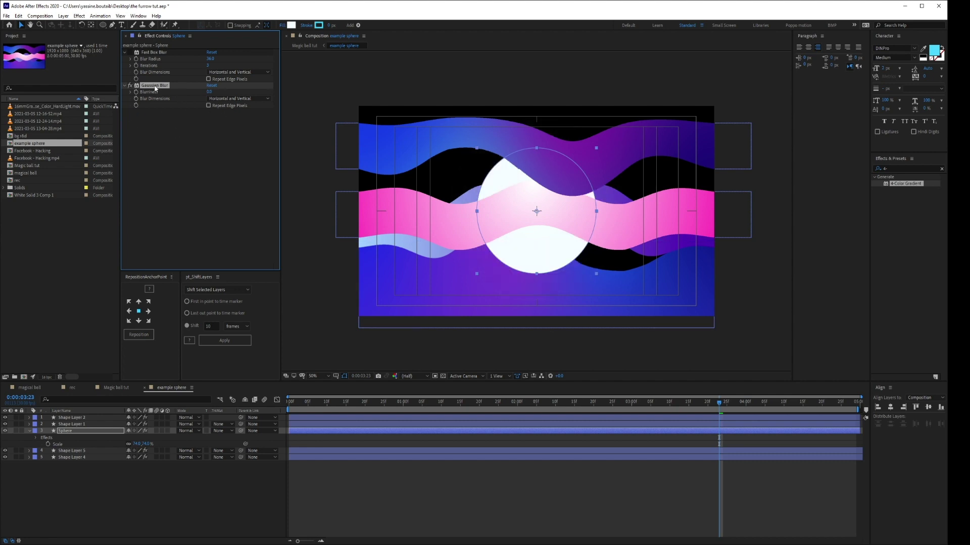
key("Delete")
left_click(131, 53)
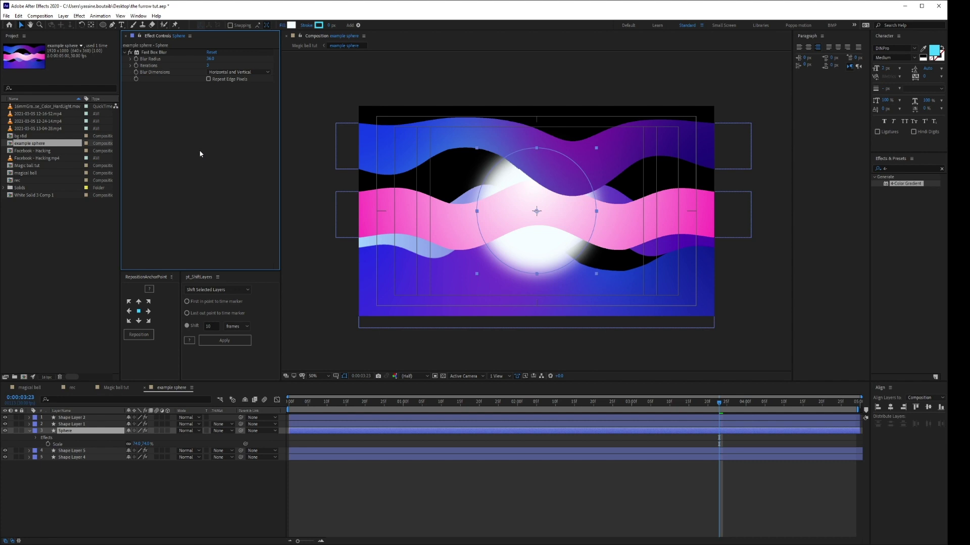
Set the Sphere layer's Fast Box Blur radius to 8
left_click(210, 58)
type("8")
key("Return")
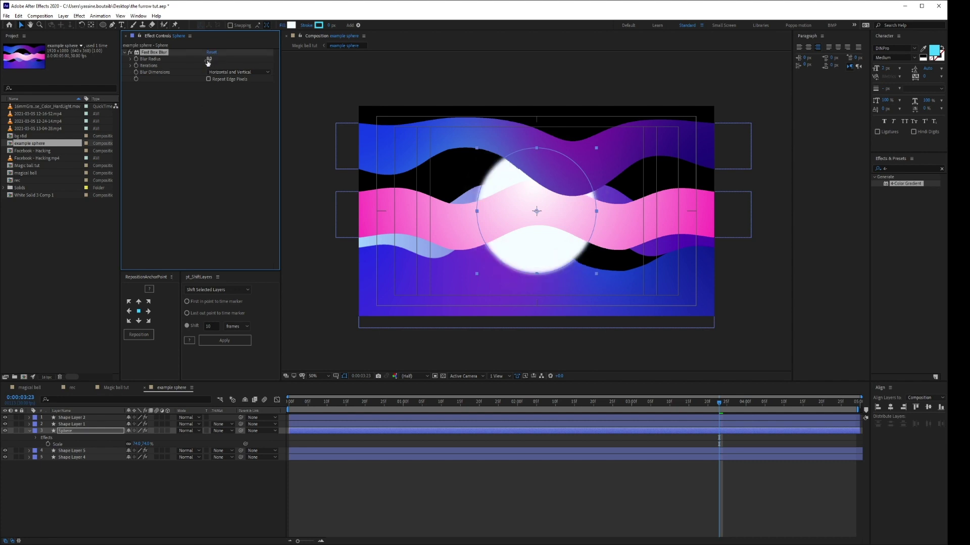
left_click(195, 147)
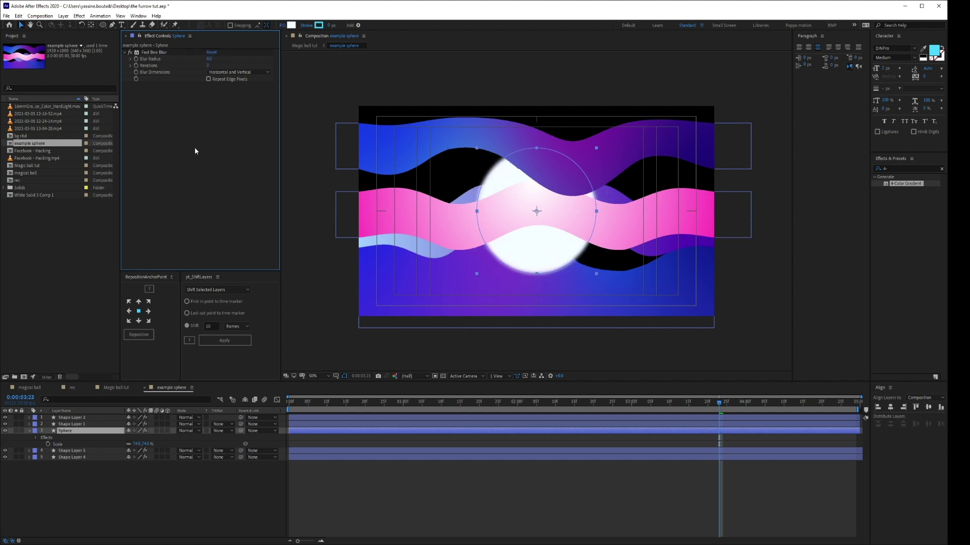
Add the Deep Glow effect to the Sphere layer and place it above Fast Box Blur
key("ctrl+space")
type("deep")
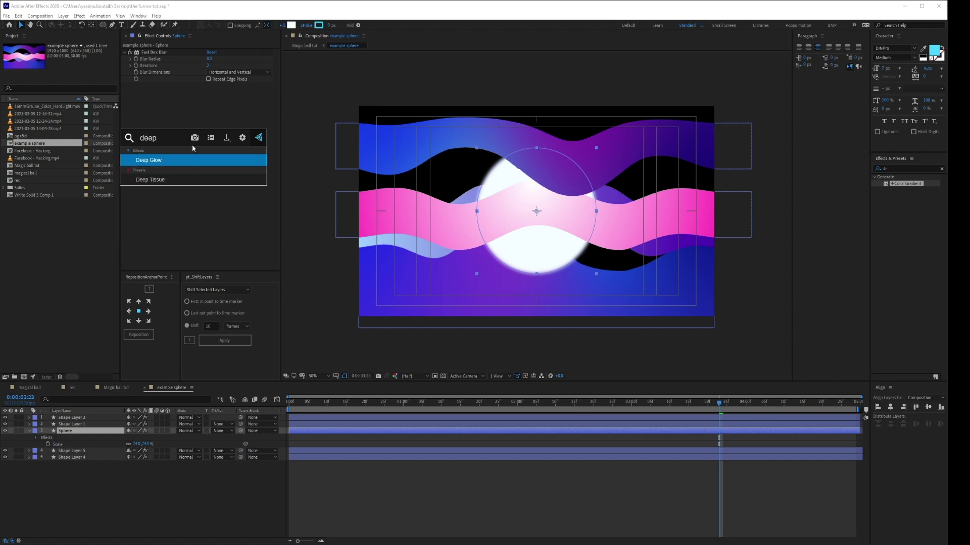
key("Return")
left_click_drag(145, 86, 152, 51)
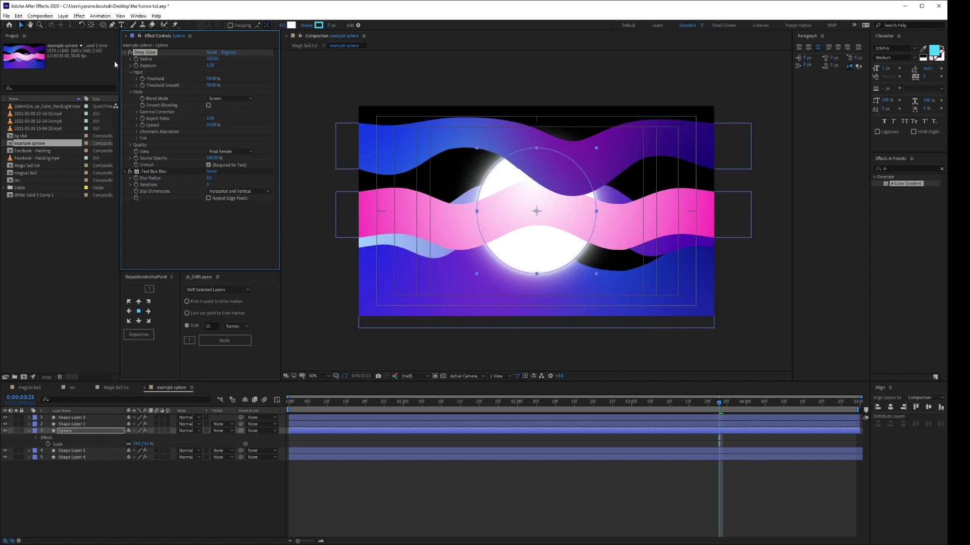
Lower the Deep Glow exposure well below 1, raise its radius to a little over 500, and check the ball in Magic bell tut
left_click(130, 92)
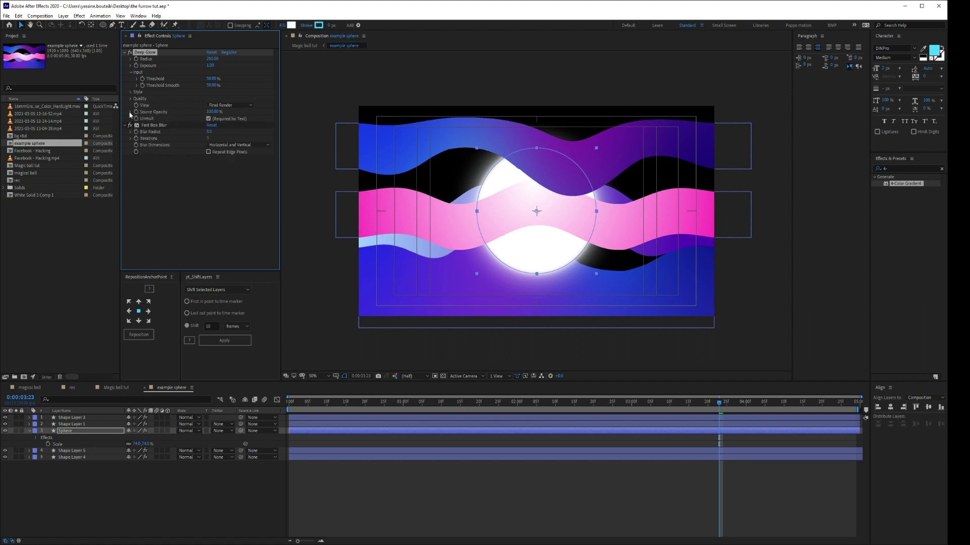
left_click(130, 72)
left_click(193, 62)
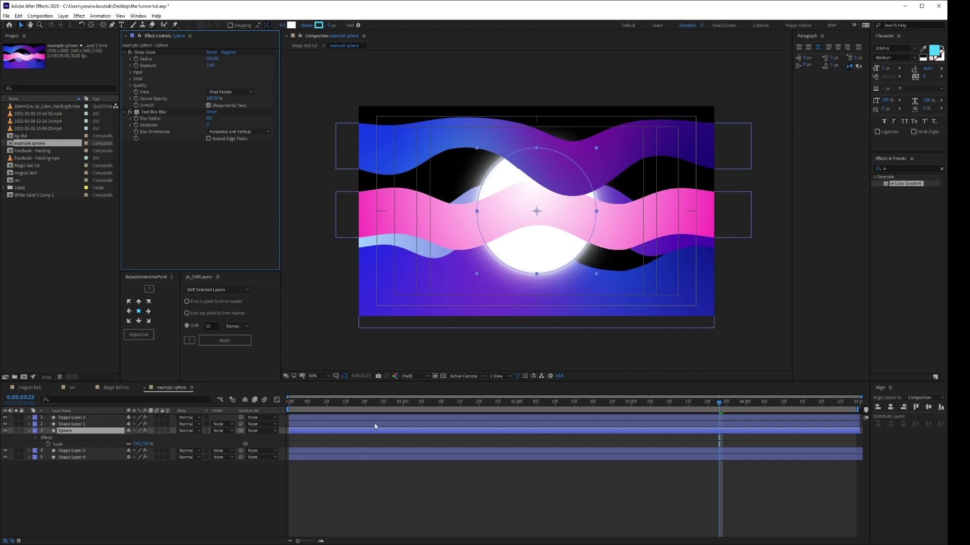
left_click_drag(210, 65, 176, 65)
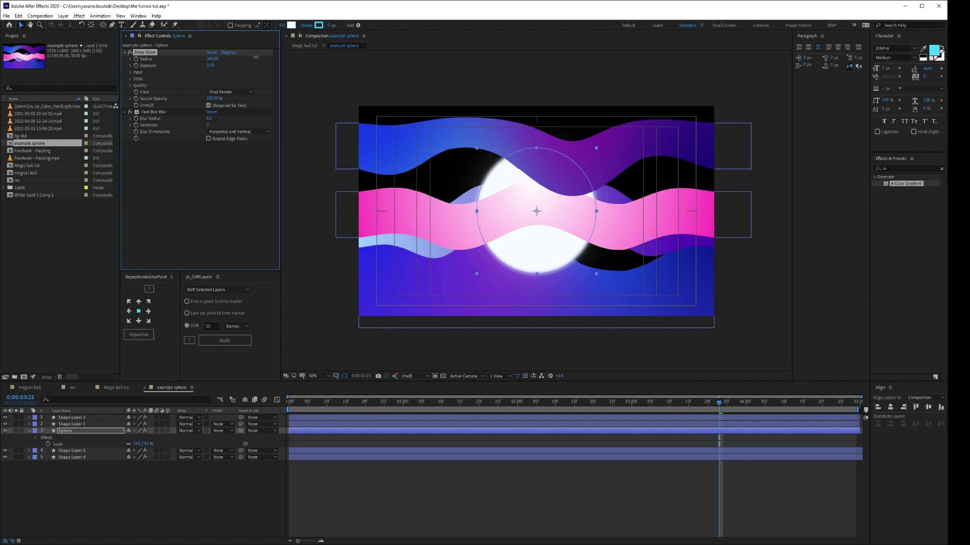
left_click_drag(391, 106, 631, 97)
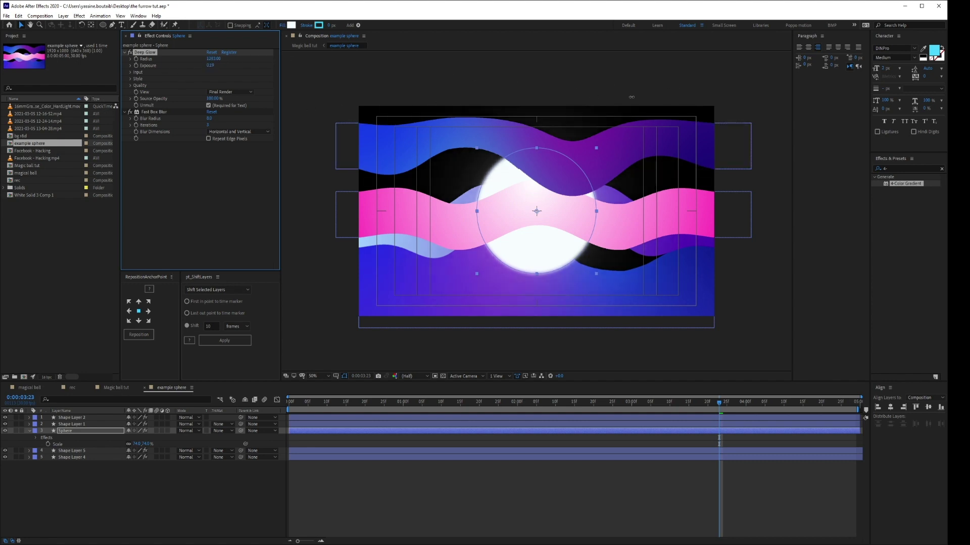
left_click_drag(326, 105, 279, 114)
left_click(304, 46)
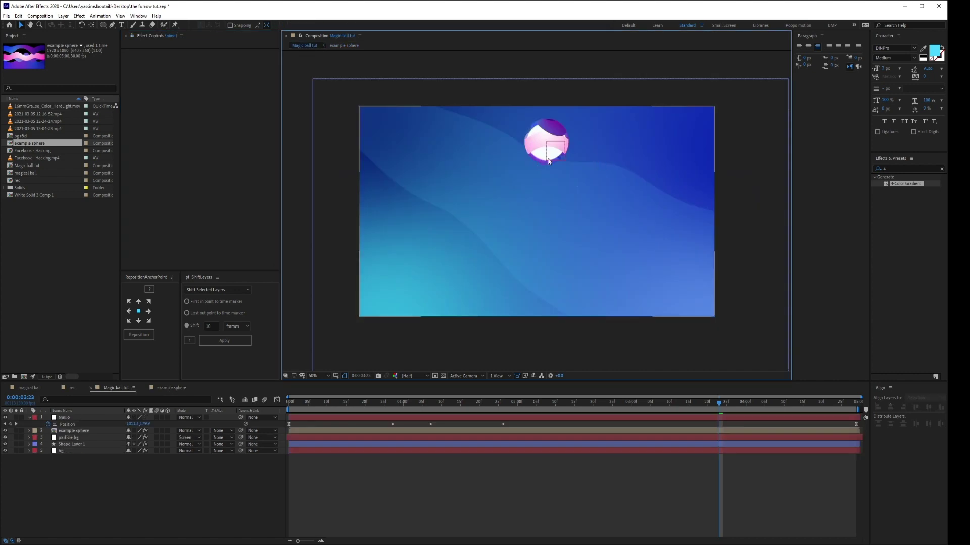
Scale the glowing Sphere circle in example sphere down to about 69%
left_click(345, 45)
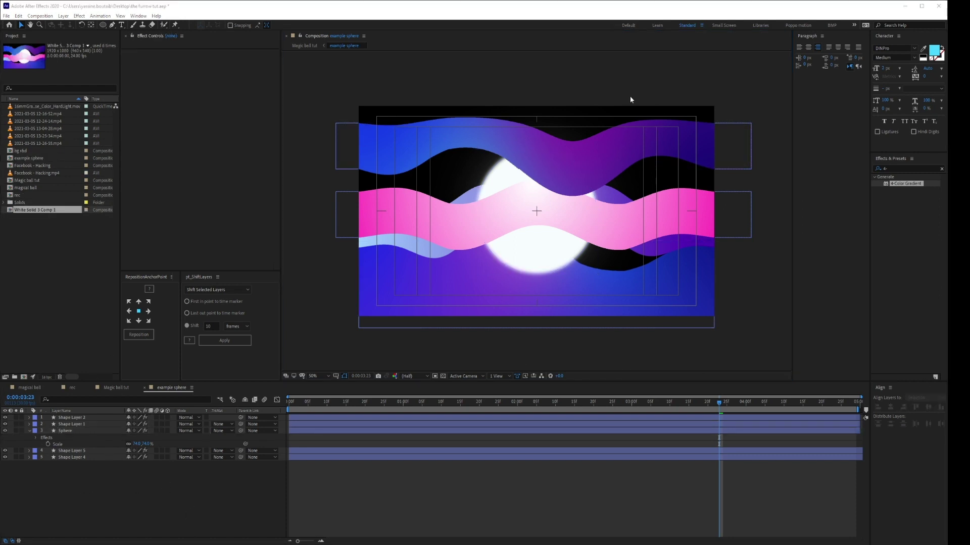
left_click(556, 255)
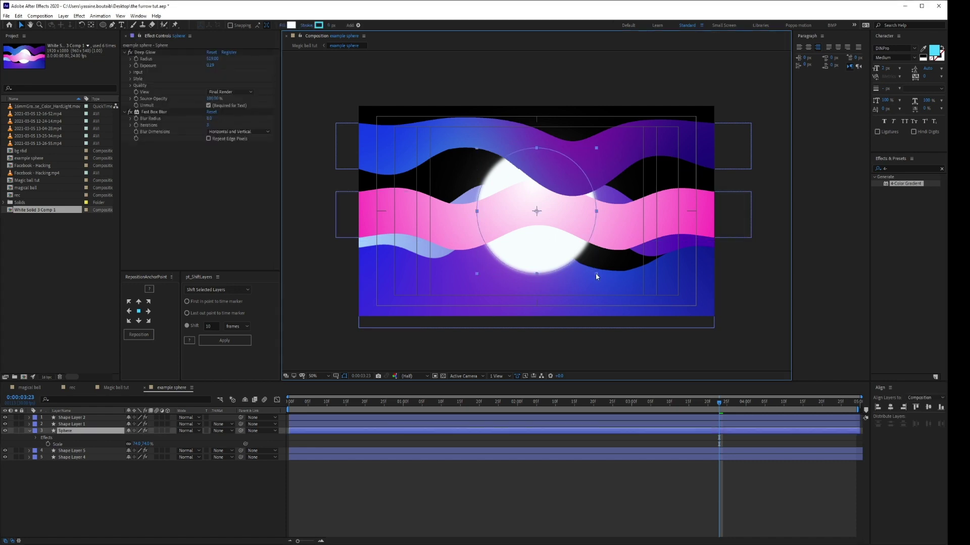
left_click_drag(597, 276, 593, 273)
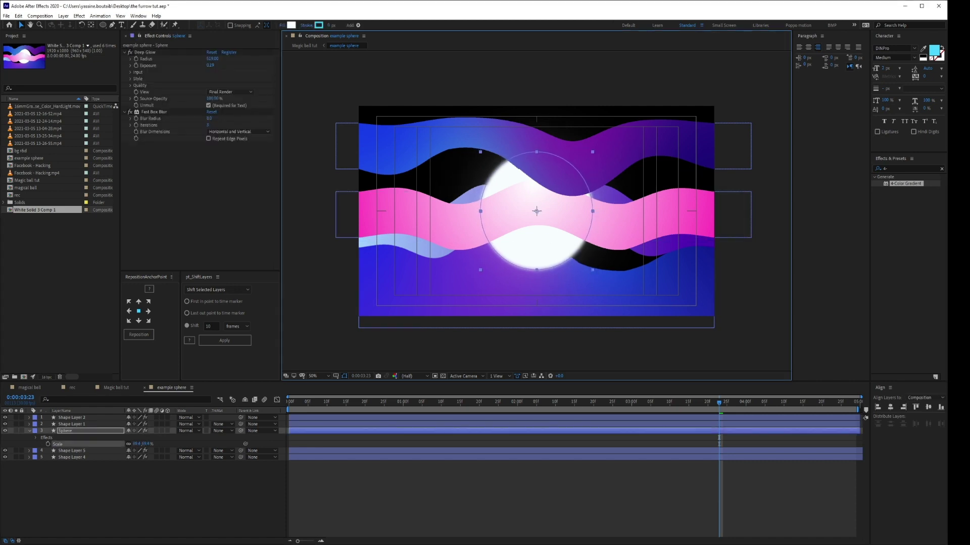
Add a new adjustment layer on top of the layers in example sphere
left_click(74, 501)
right_click(74, 500)
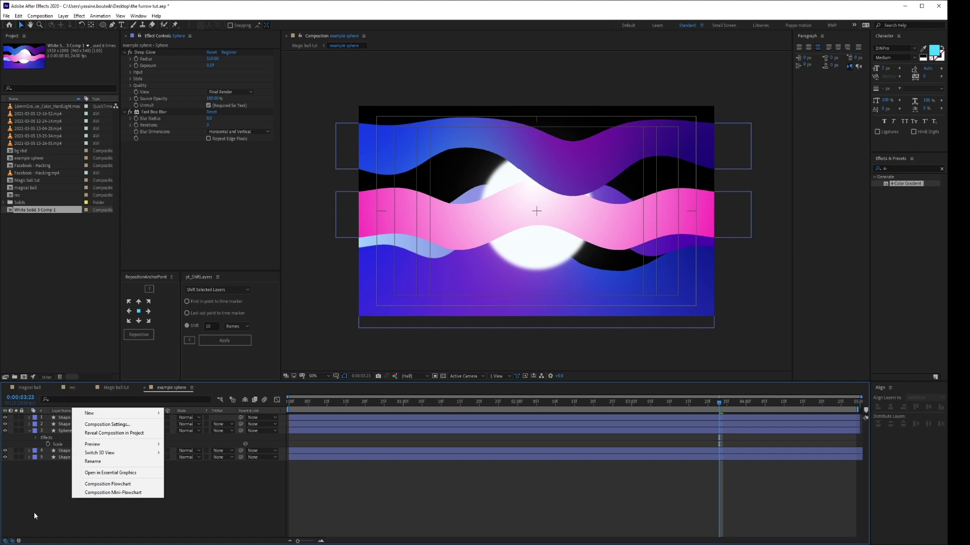
mouse_move(151, 413)
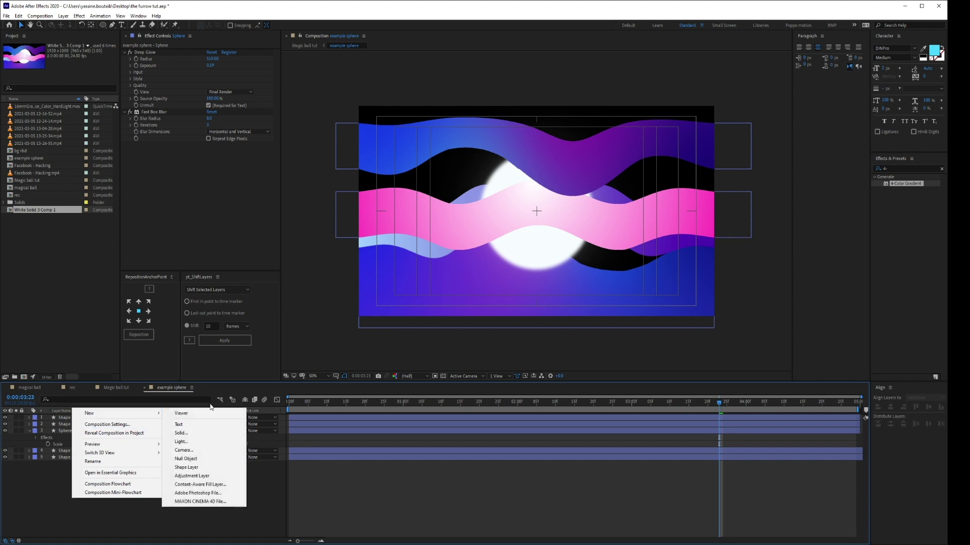
left_click(196, 476)
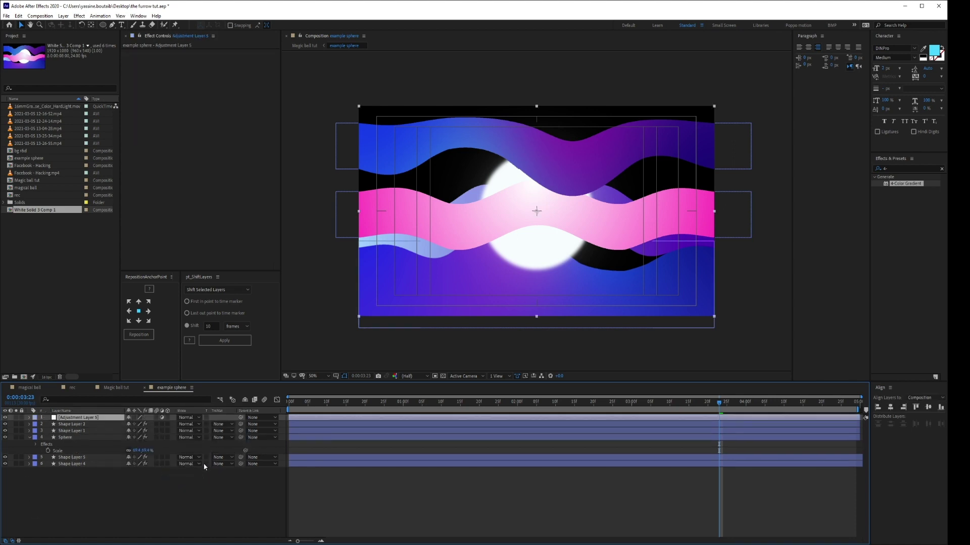
Look through the wave shape layers' effects and apply Deep Glow to the new adjustment layer in example sphere
left_click(76, 426)
left_click(76, 432)
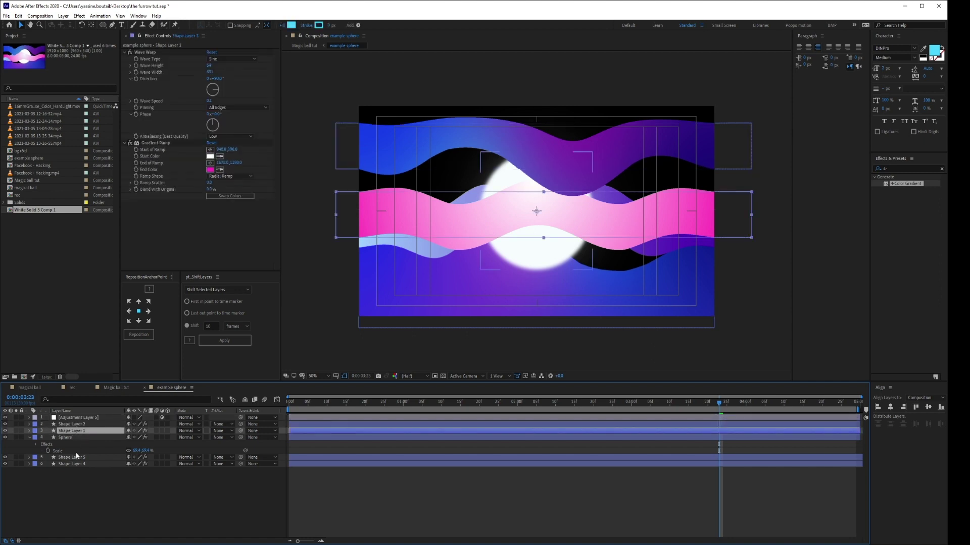
left_click(75, 457)
left_click(75, 463)
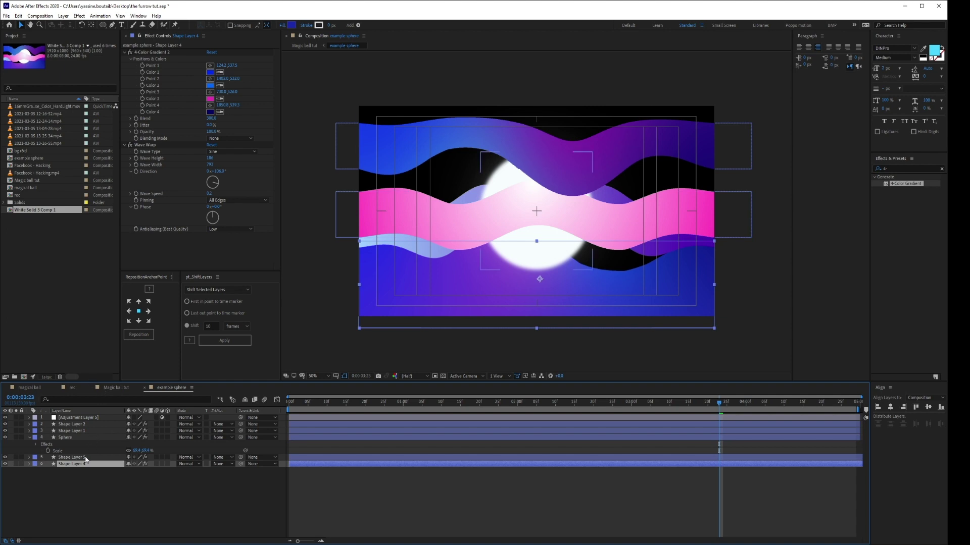
left_click(54, 419)
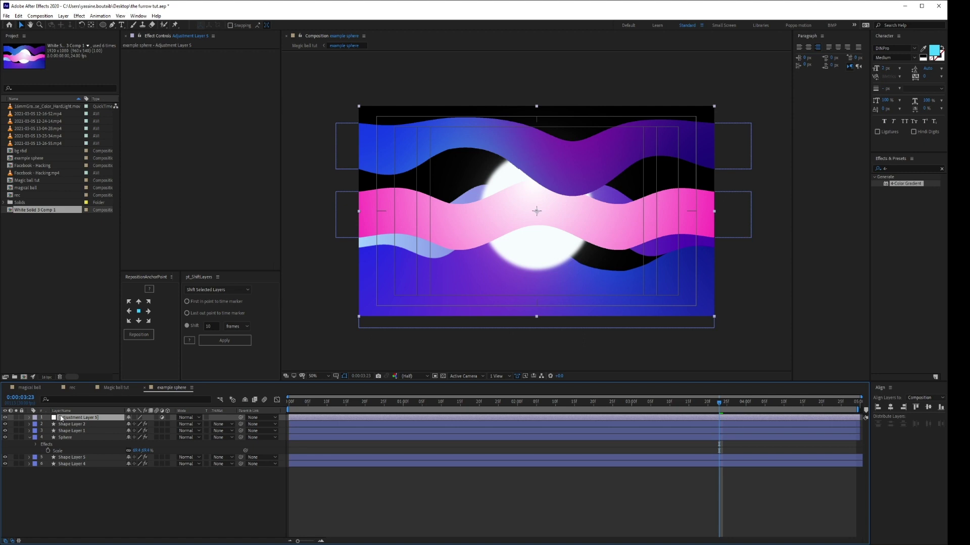
key("ctrl+space")
type("deep")
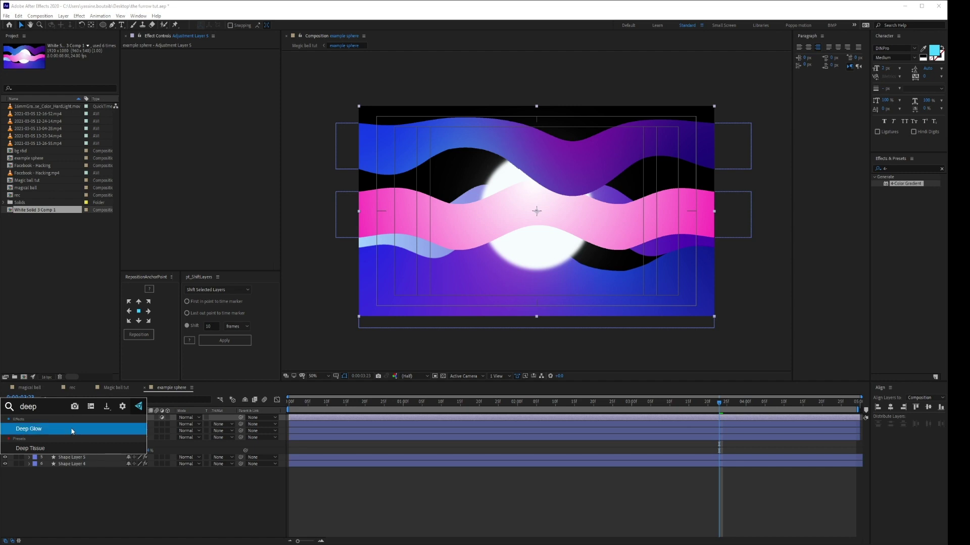
left_click(74, 428)
Try placing Shape Layer 2 and Shape Layer 1 above the adjustment layer, and undo the reordering
left_click(72, 424)
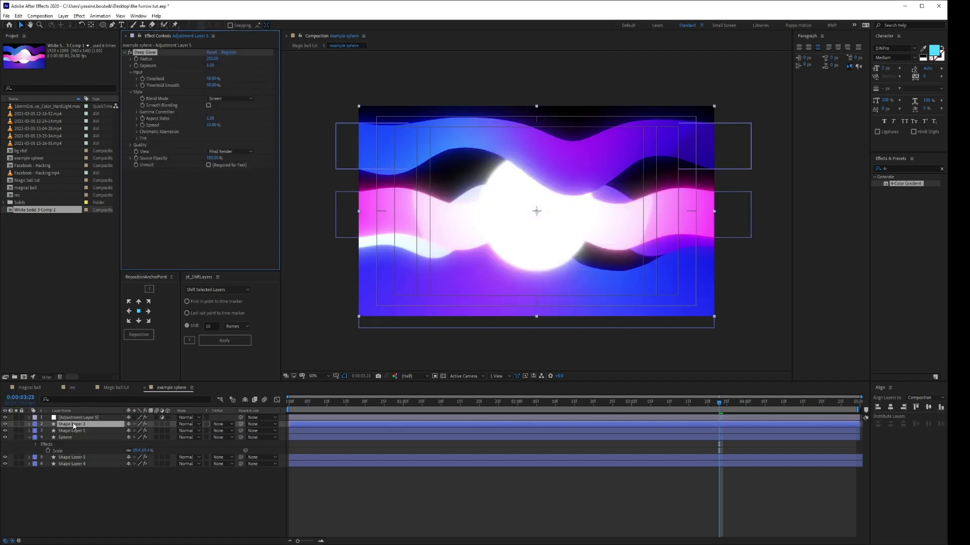
left_click_drag(65, 424, 71, 422)
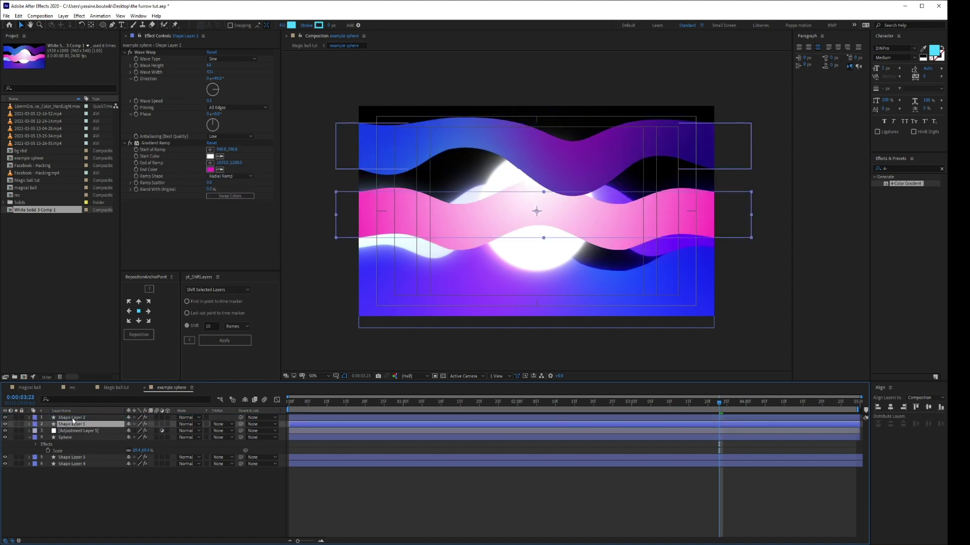
key("ctrl+z")
key("ctrl+z")
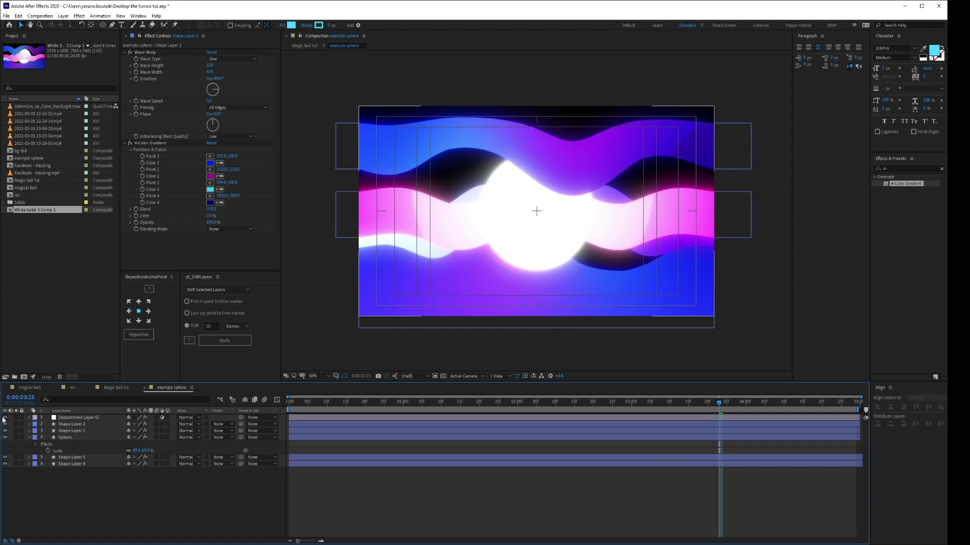
Compare the image with the adjustment layer hidden and shown, and rename that layer Glow
left_click(5, 418)
left_click(6, 419)
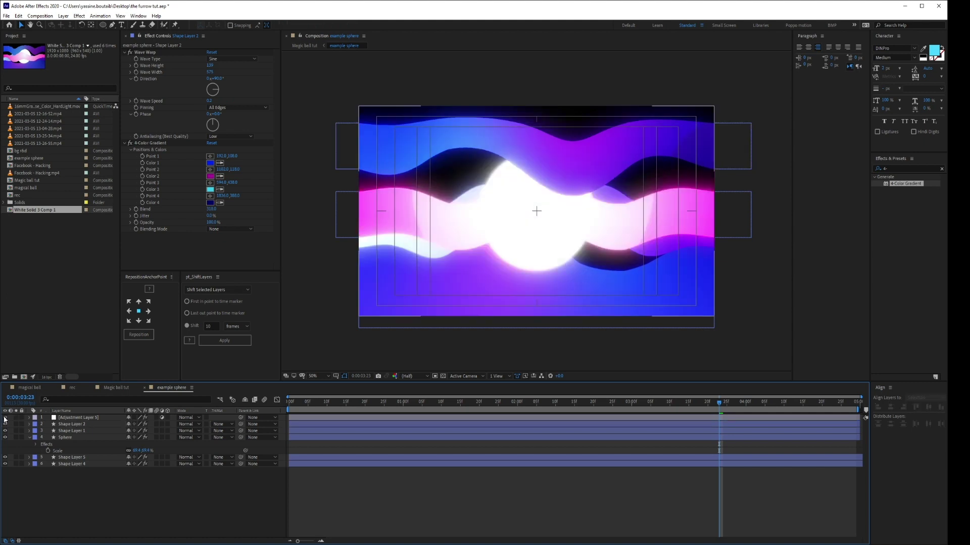
left_click(86, 418)
key("Return")
type("Glow")
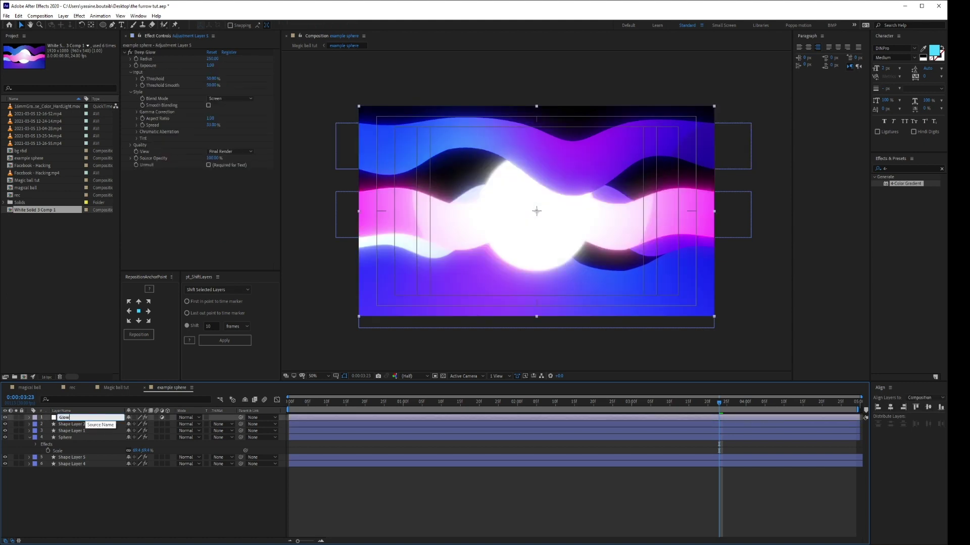
key("Return")
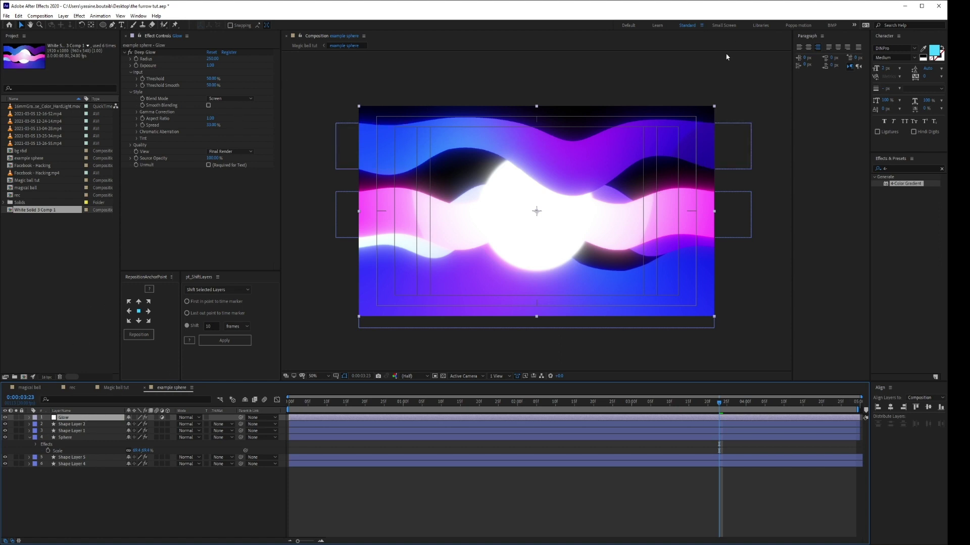
Hide the safe-area guides, lower the Glow layer's Deep Glow exposure well below 1, and raise its radius
key("'")
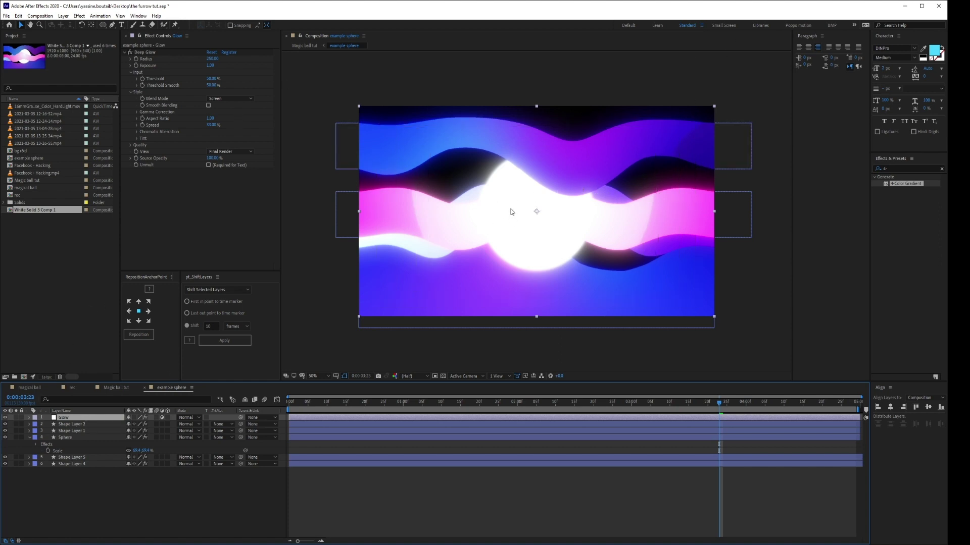
left_click_drag(210, 65, 178, 64)
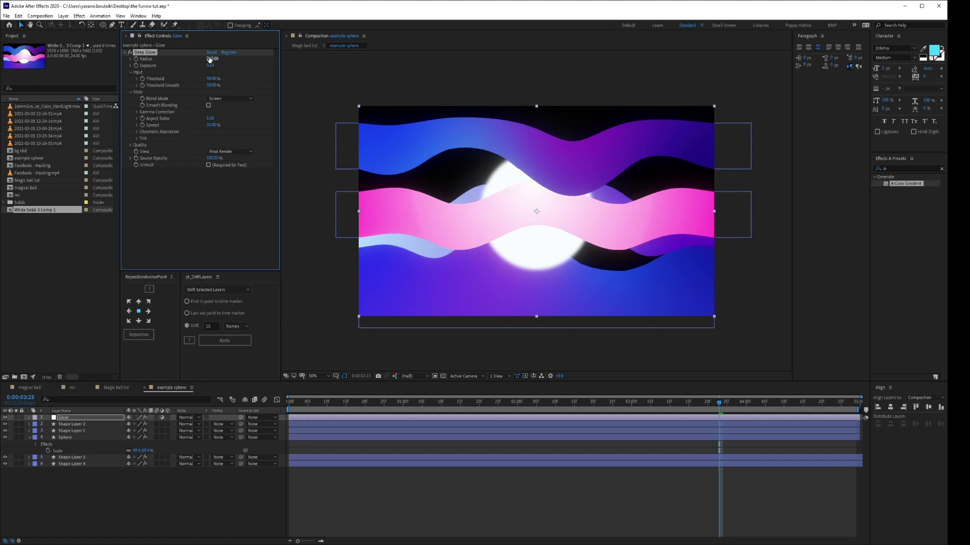
left_click_drag(212, 59, 309, 65)
left_click_drag(210, 67, 215, 68)
left_click(305, 45)
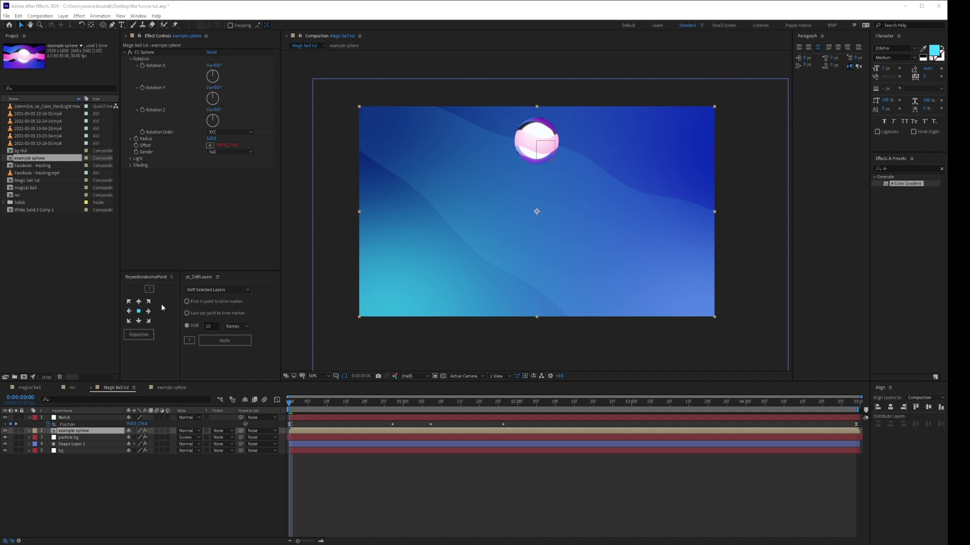
Enable Unmult in the Glow layer's Deep Glow in example sphere and preview the ball in Magic bell tut
double_click(77, 432)
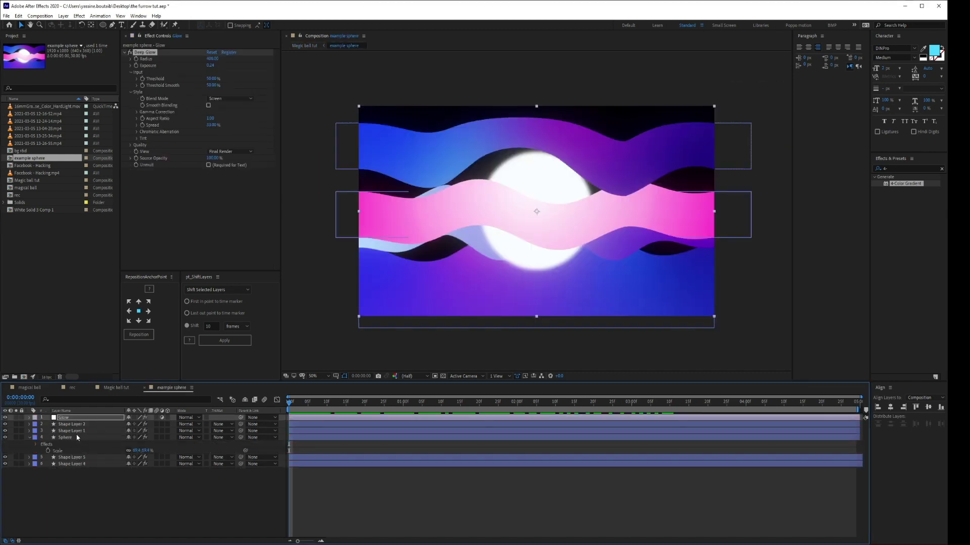
left_click(209, 166)
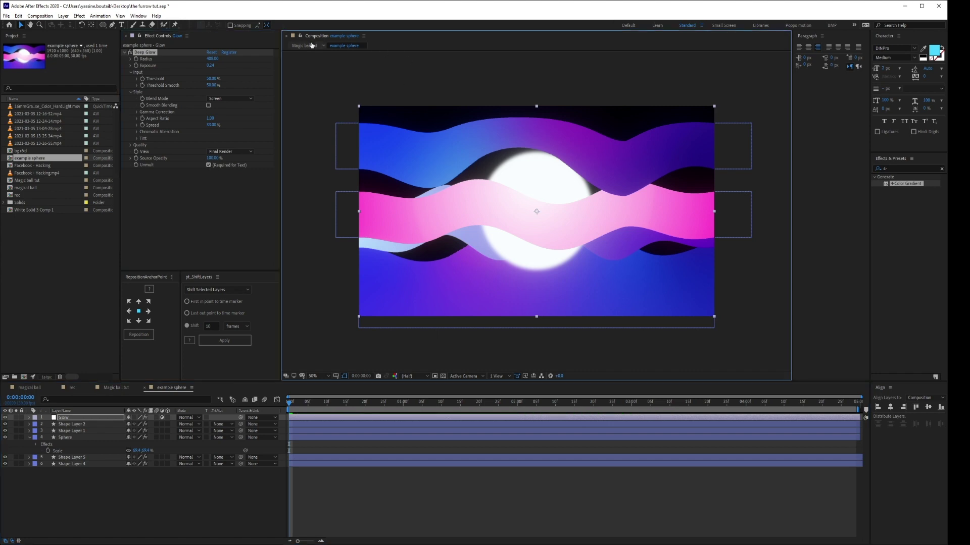
left_click(309, 45)
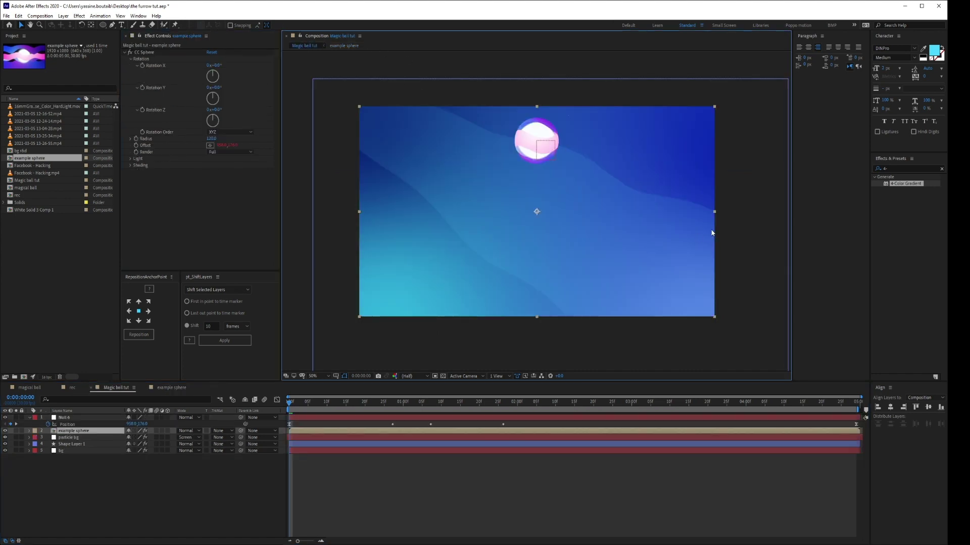
left_click(637, 481)
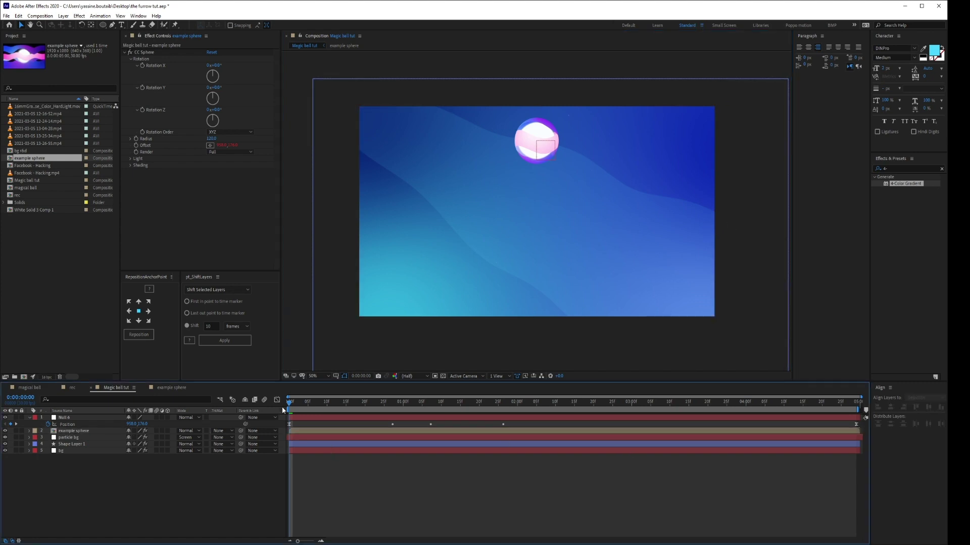
key("space")
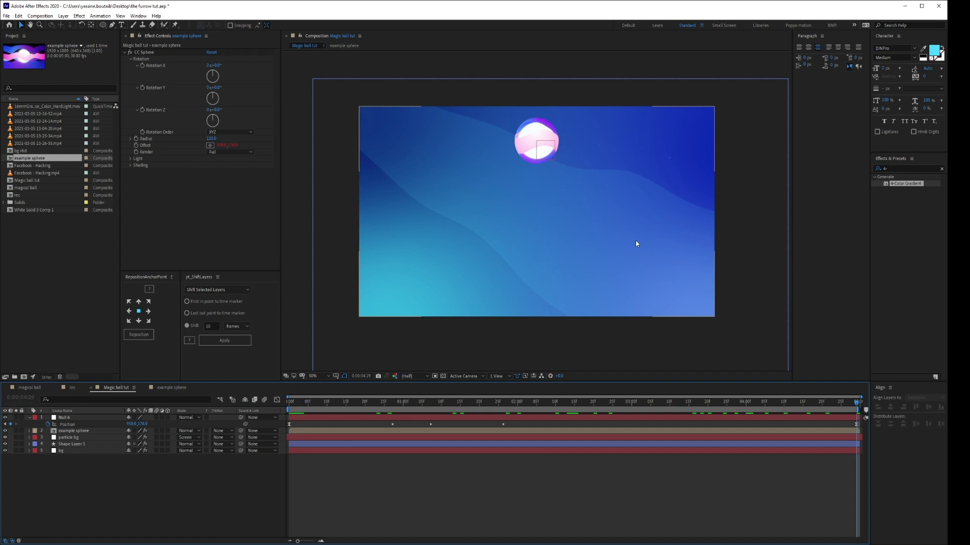
Collapse the null's properties and add a new adjustment layer on top of the layers in Magic bell tut
left_click(29, 418)
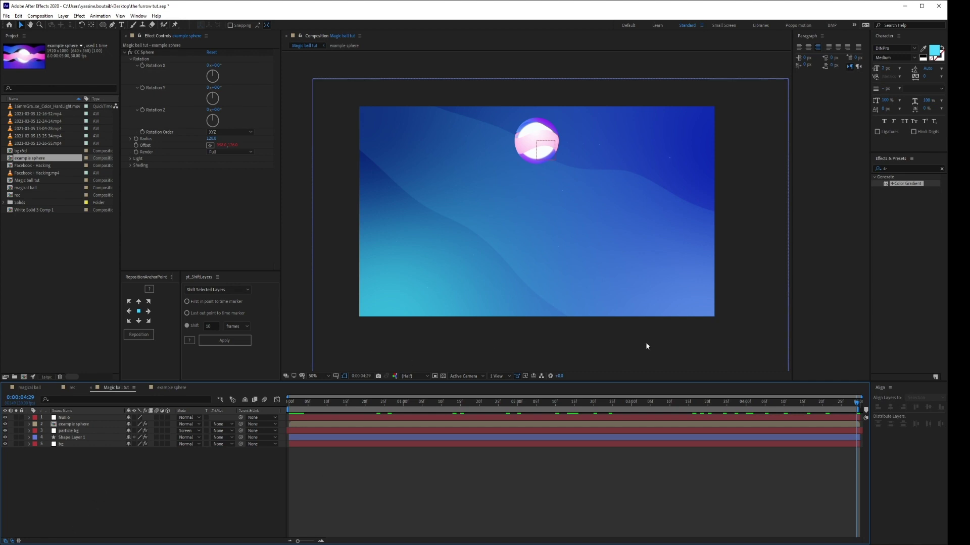
right_click(182, 481)
mouse_move(224, 392)
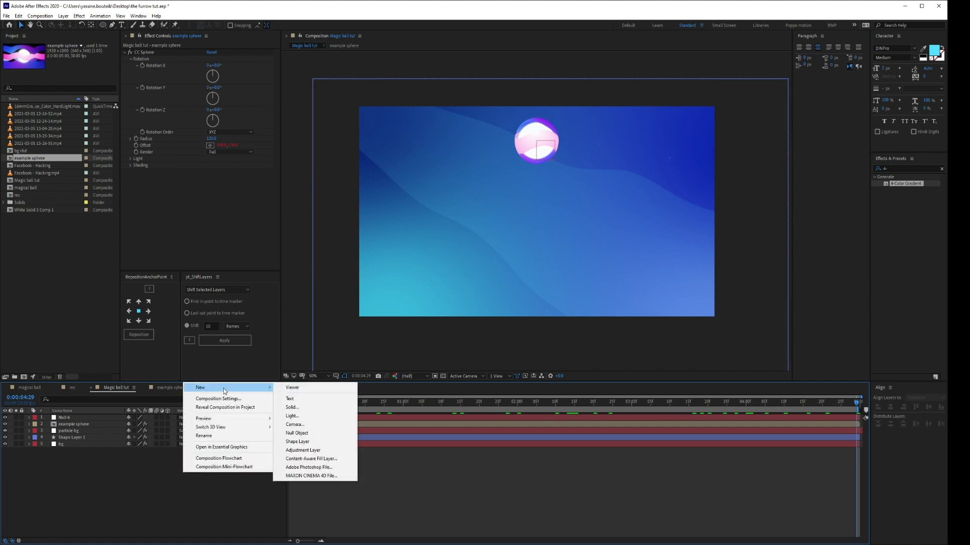
left_click(310, 450)
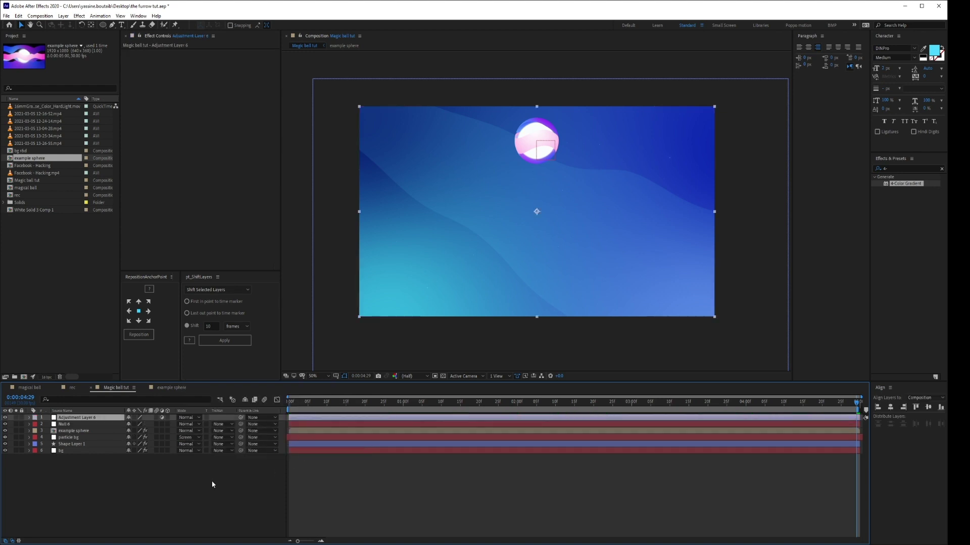
Try the CC Ball Action effect on the new adjustment layer
key("ctrl+space")
type("ball")
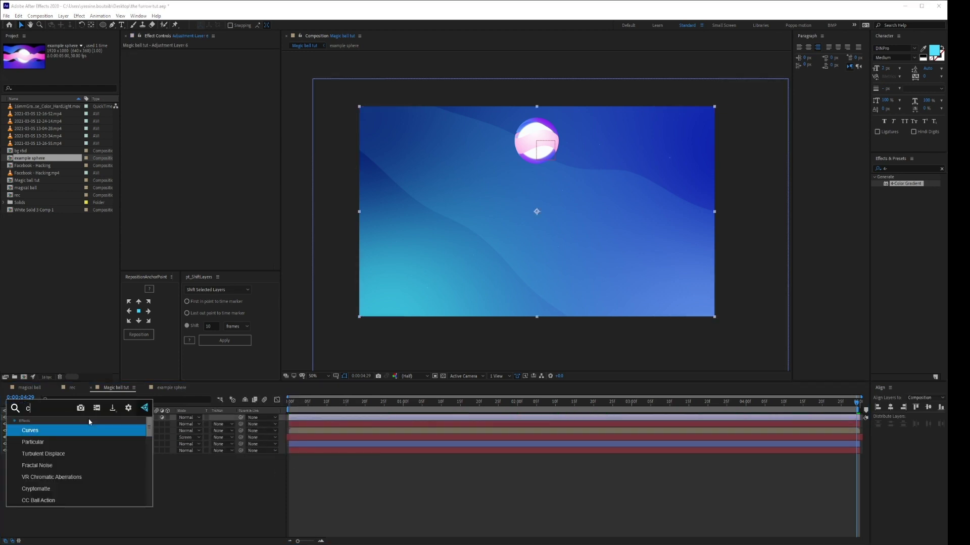
key("Return")
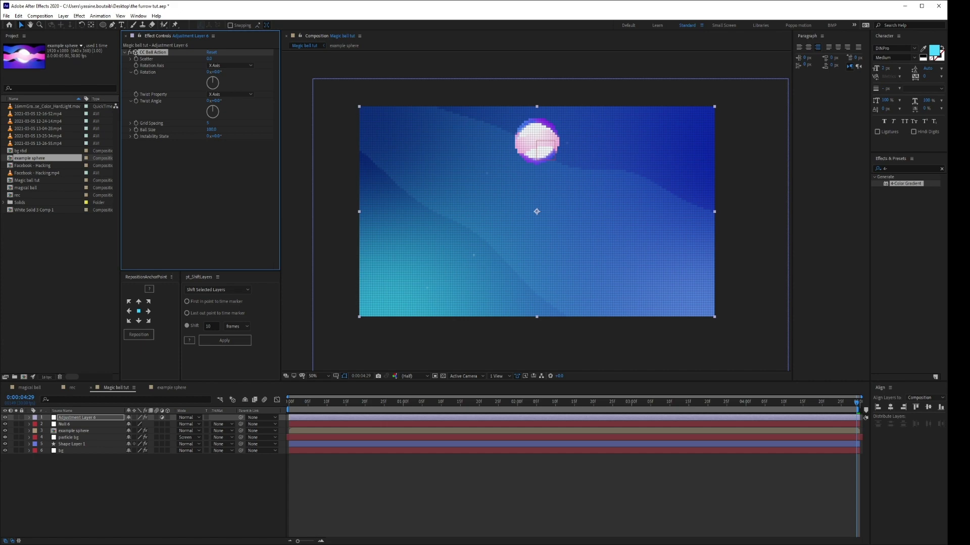
Rename the new adjustment layer in Magic bell tut as CC
left_click(79, 418)
left_click(84, 411)
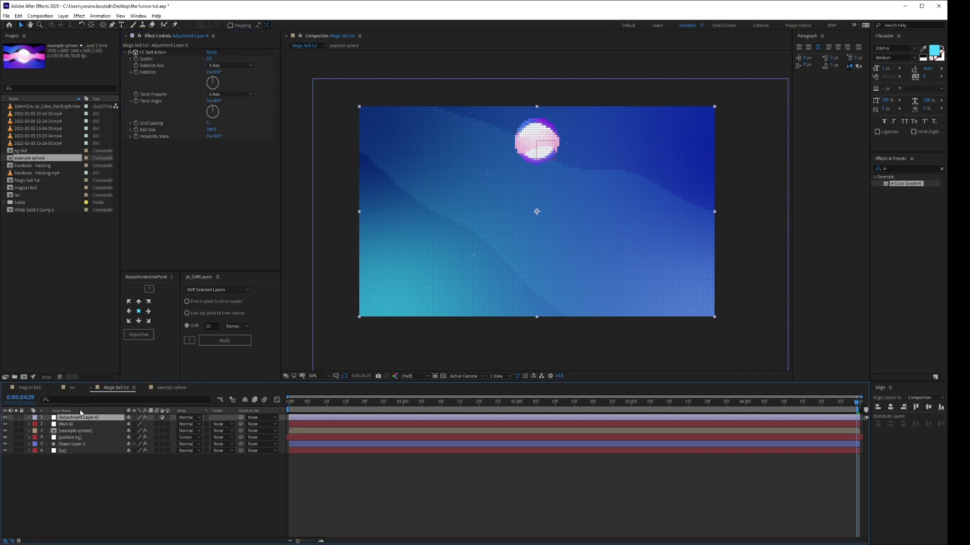
left_click(78, 410)
key("Return")
type("CC")
key("Return")
Delete CC Ball Action from the CC layer and apply the Curves effect instead
left_click(141, 52)
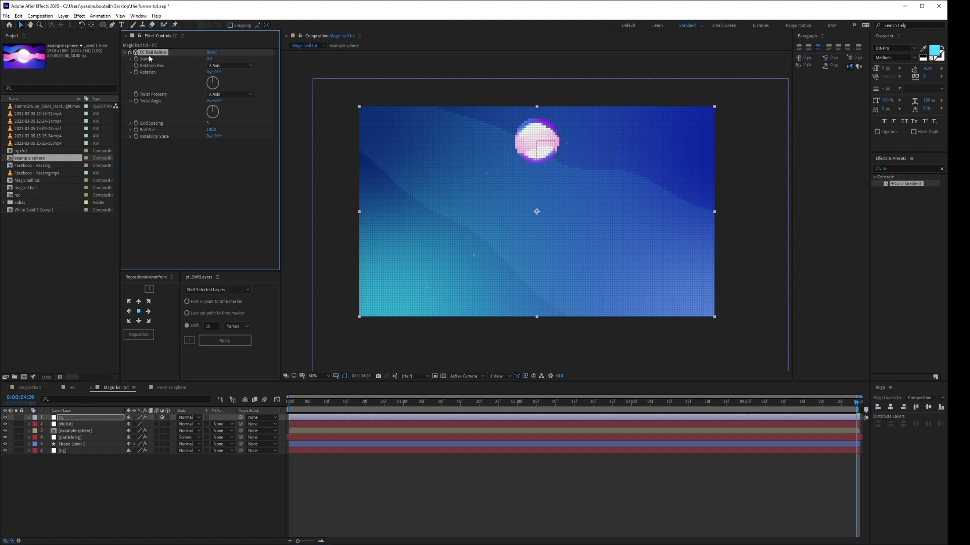
key("Delete")
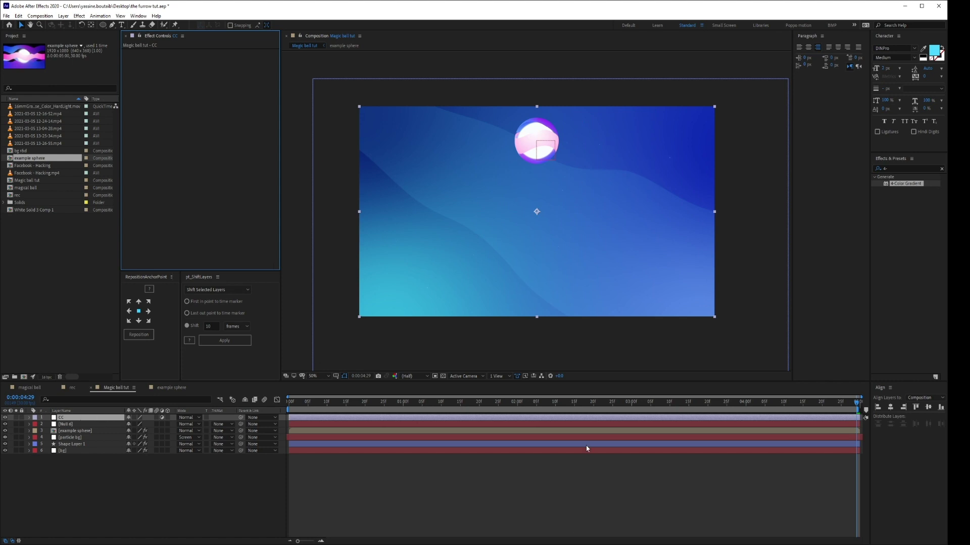
key("ctrl+space")
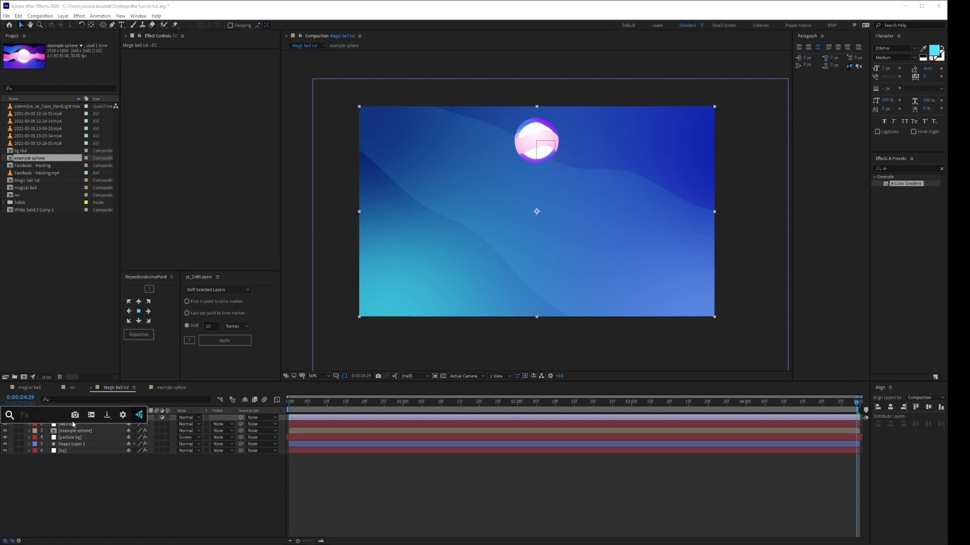
type("curves")
left_click(83, 440)
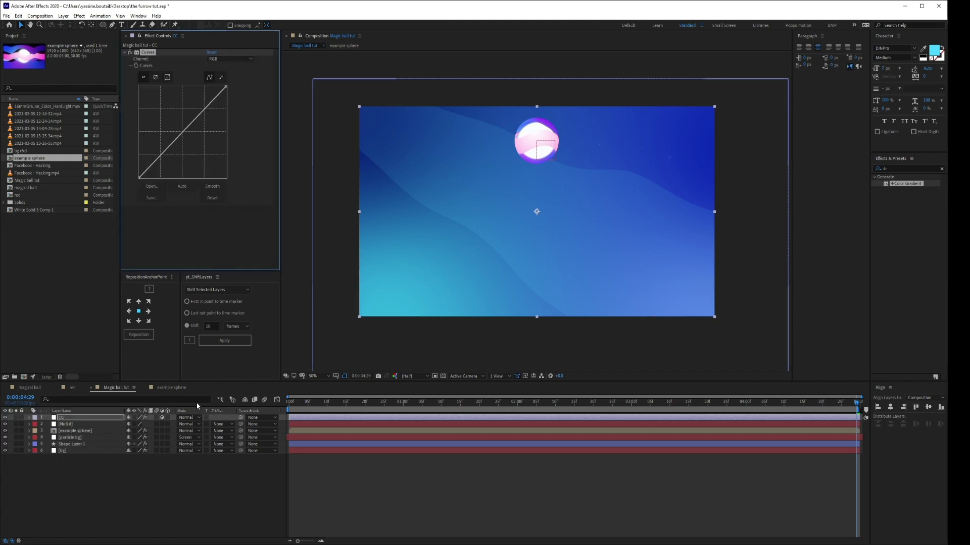
Shape the RGB curve and the Red channel curve into gentle S-curves for more contrast
left_click_drag(204, 110, 200, 111)
left_click_drag(162, 153, 161, 158)
left_click(205, 110)
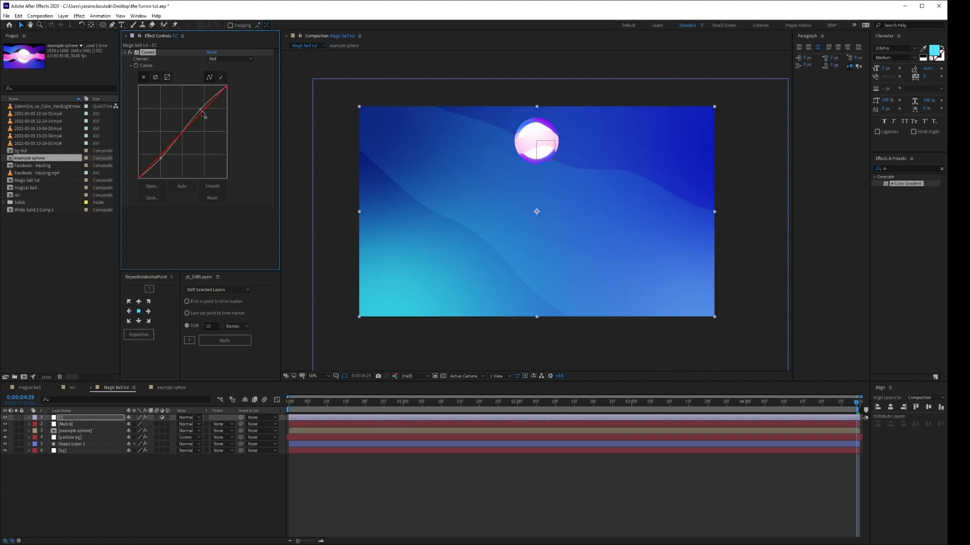
left_click_drag(204, 108, 201, 111)
left_click_drag(159, 156, 164, 166)
Switch Curves to the Blue channel and adjust its curve near the highlight and shadow ends
left_click(230, 59)
left_click(213, 93)
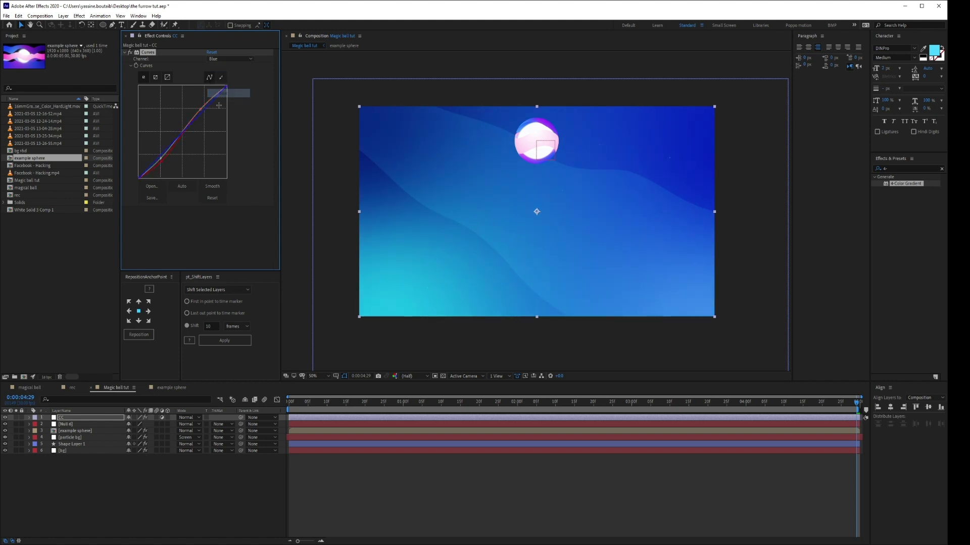
left_click_drag(211, 101, 238, 87)
mouse_move(139, 176)
left_mouse_down()
mouse_move(139, 167)
mouse_move(151, 182)
mouse_move(135, 181)
left_mouse_up()
Scrub and play the color-corrected ball animation in Magic bell tut, and return to its first frame
left_click(296, 405)
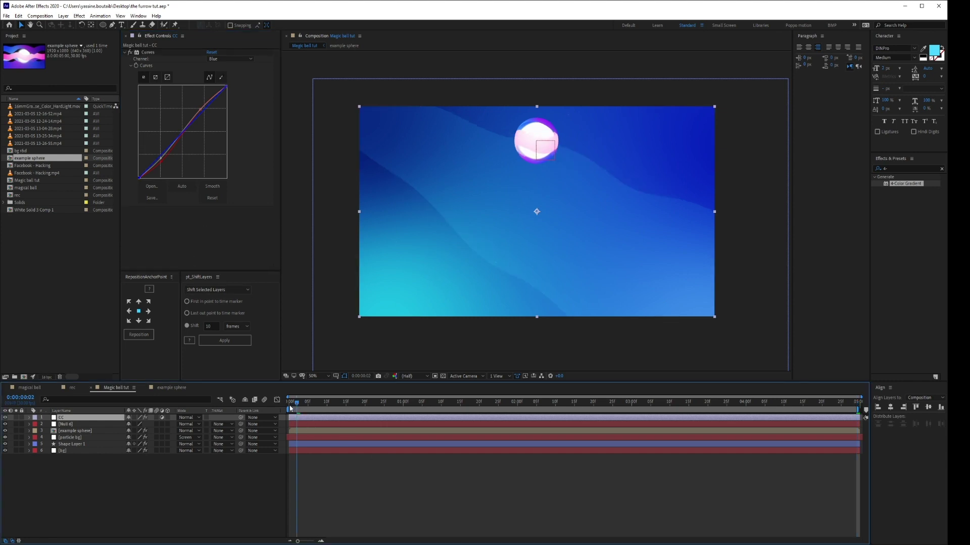
left_click_drag(290, 408, 426, 423)
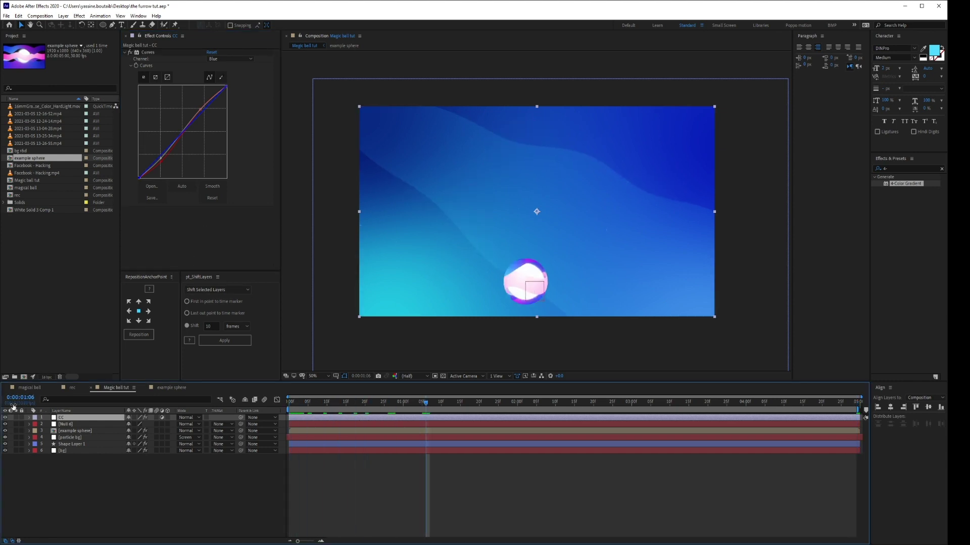
left_click(294, 490)
key("space")
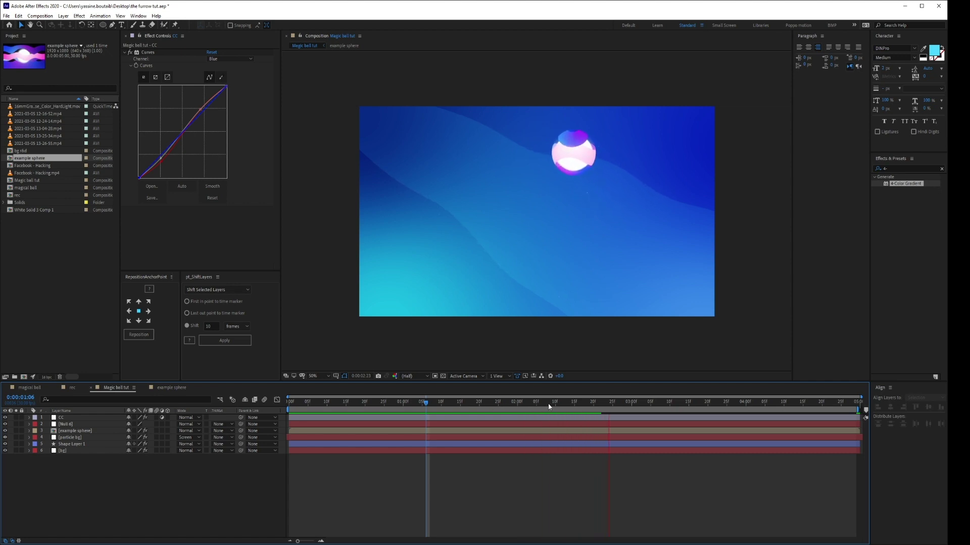
left_click_drag(548, 402, 374, 401)
key("space")
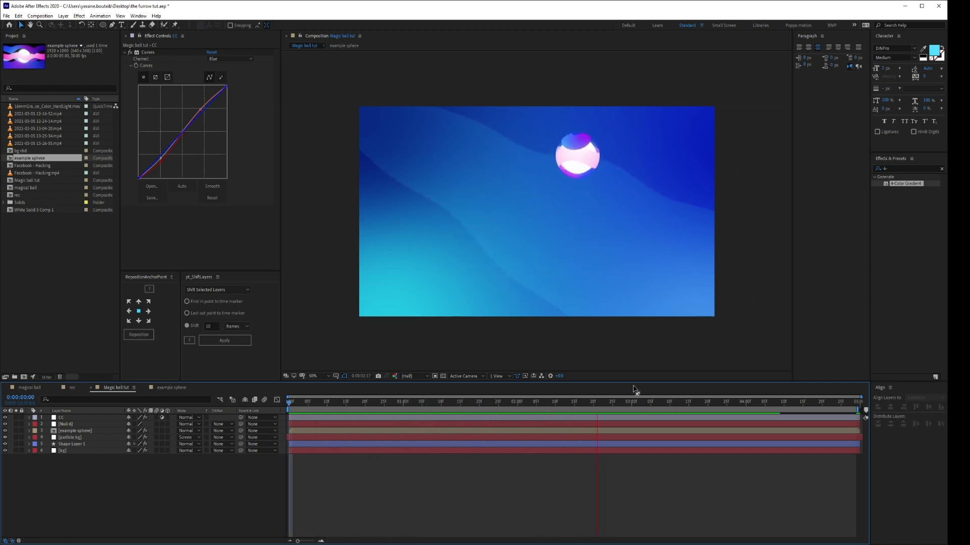
key("space")
left_click_drag(677, 403, 140, 445)
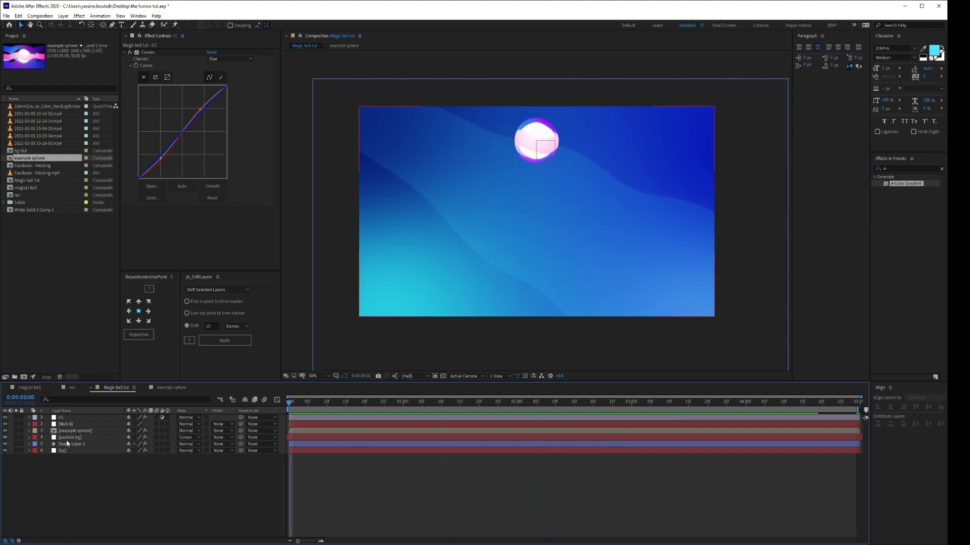
Apply the Posterize Time effect to the CC layer and check the frame rate in the composition settings
left_click(77, 418)
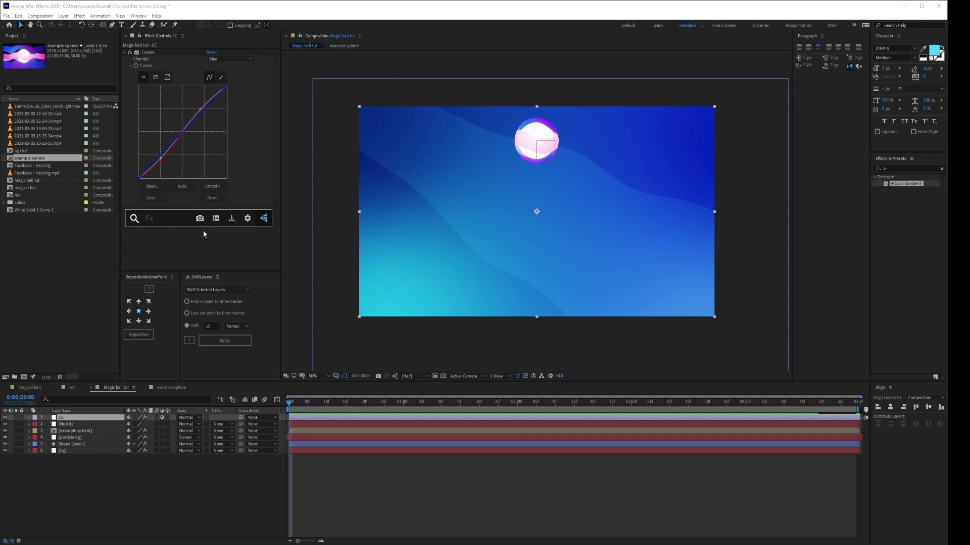
type("time")
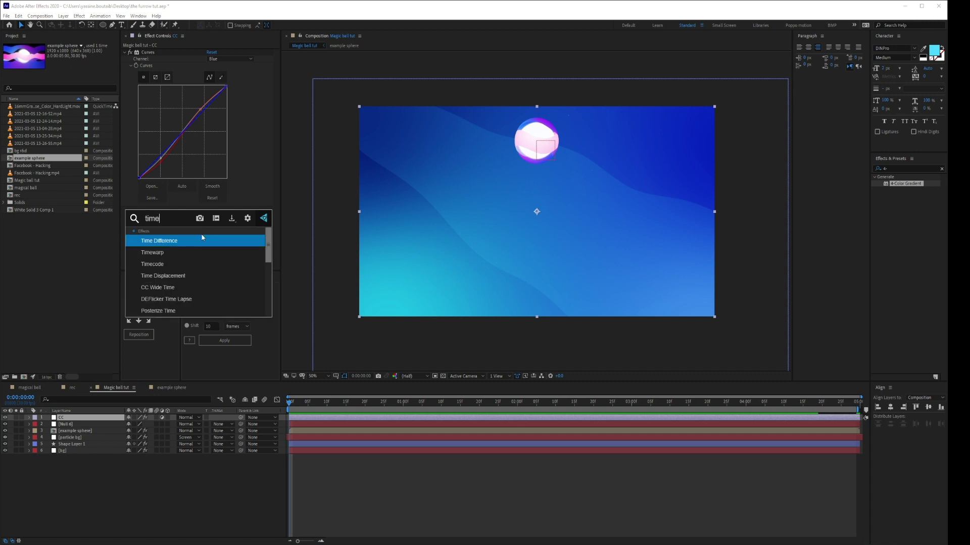
left_click(196, 312)
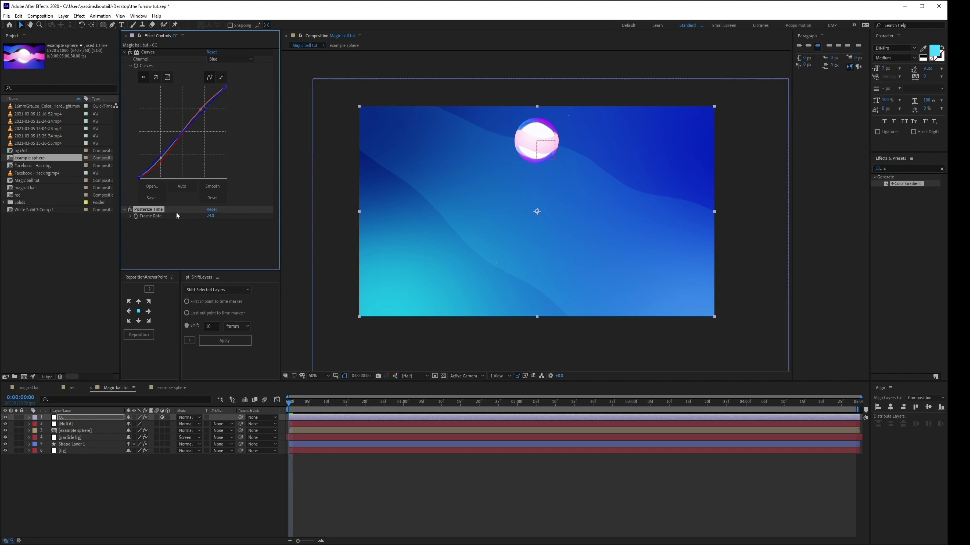
left_click(257, 470)
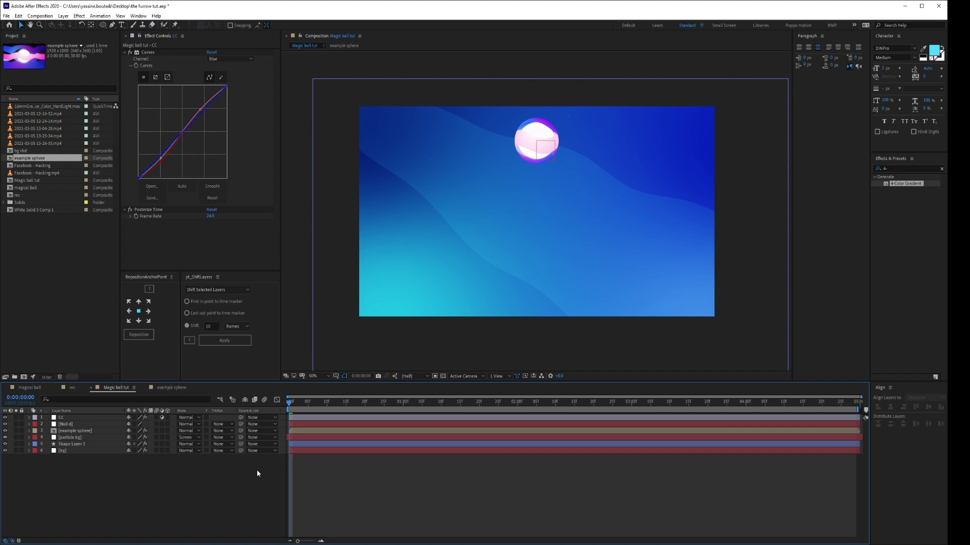
key("ctrl+k")
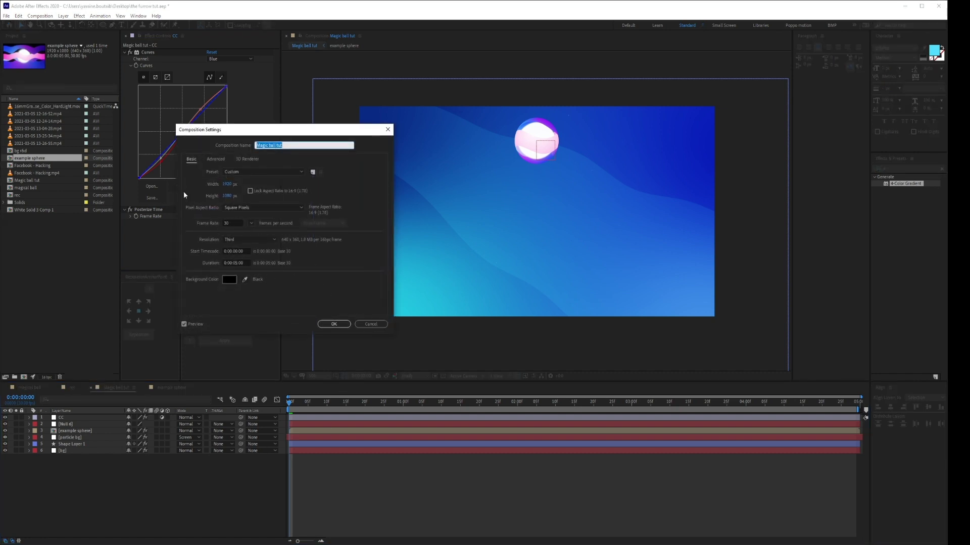
left_click(371, 324)
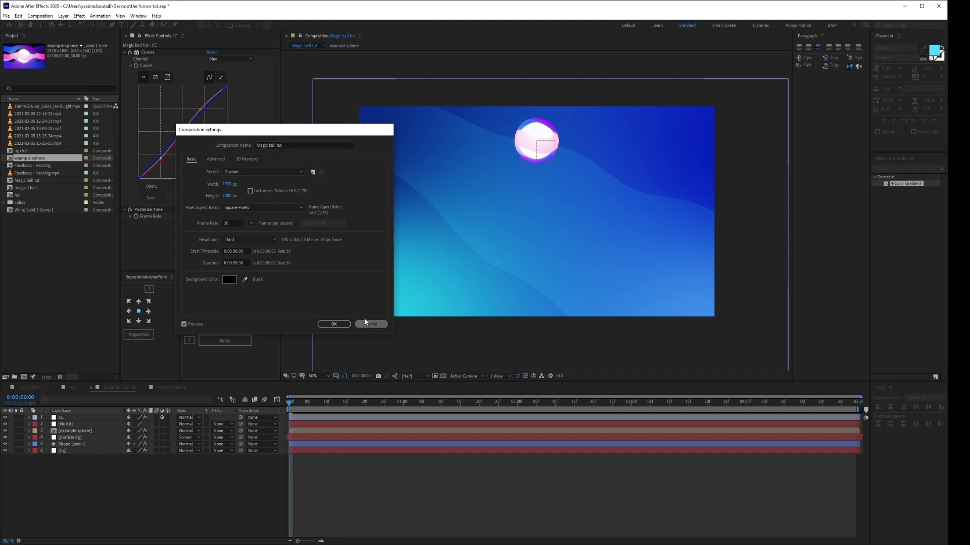
Set the Posterize Time frame rate to 12 and preview the ball animation
left_click(147, 210)
left_click(210, 216)
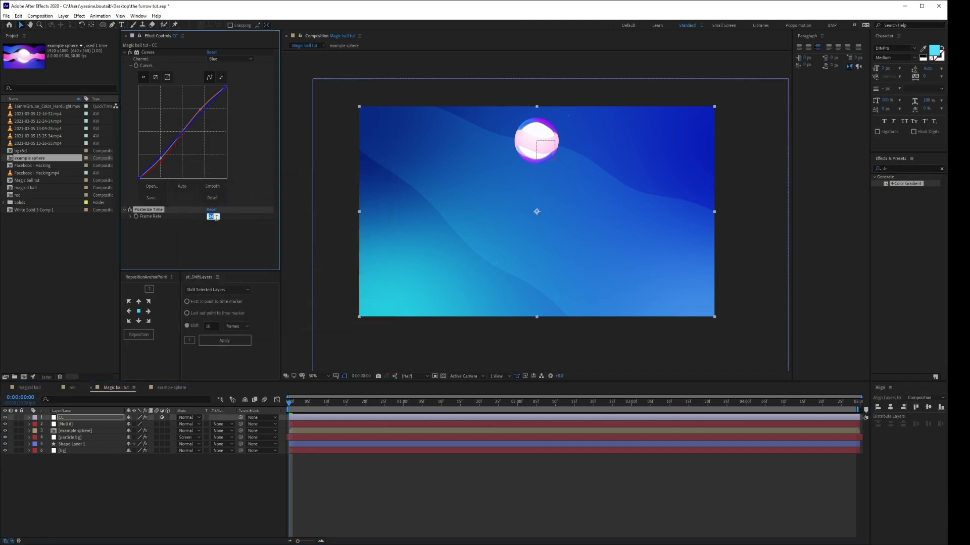
type("12")
key("Return")
left_click(417, 476)
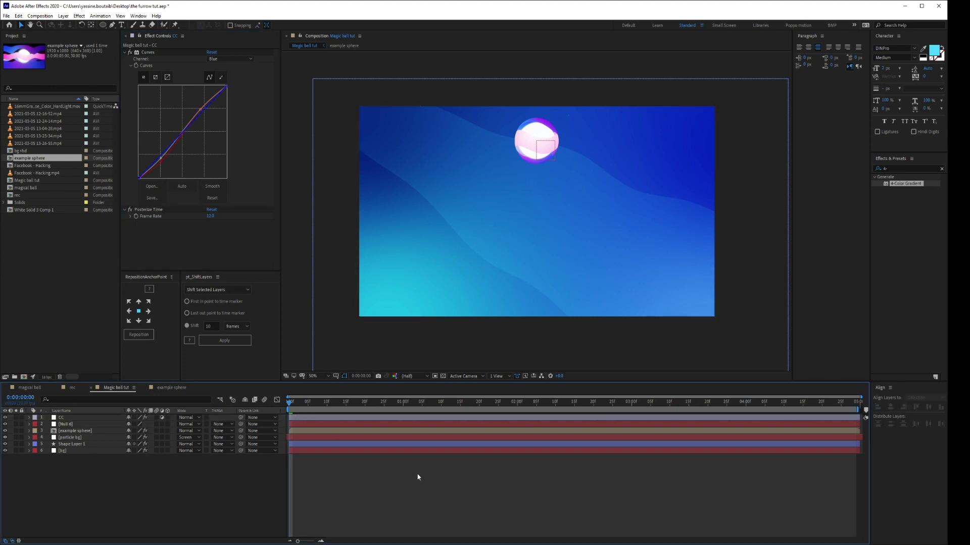
key("space")
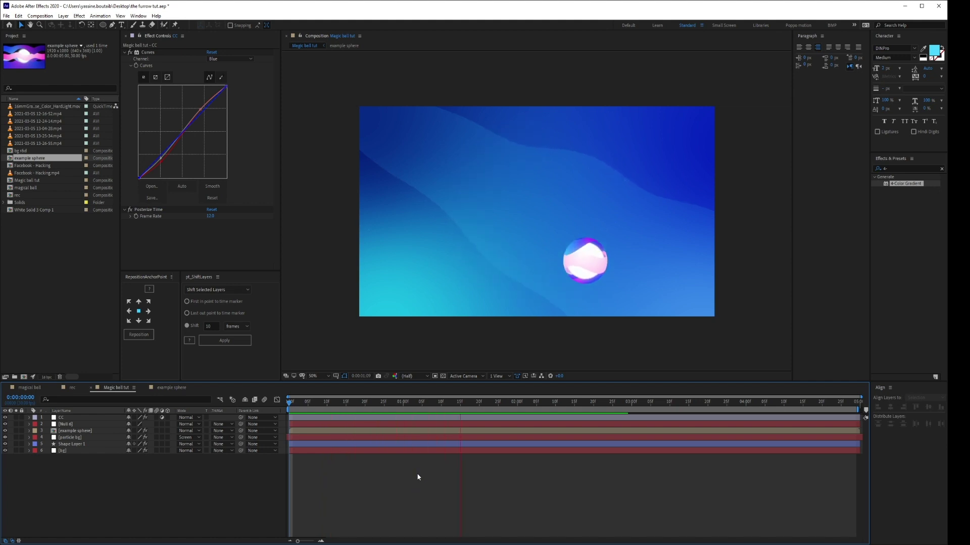
Set the Posterize Time frame rate to 13, replay the animation and return to its first frame
left_click(210, 217)
type("13")
key("Return")
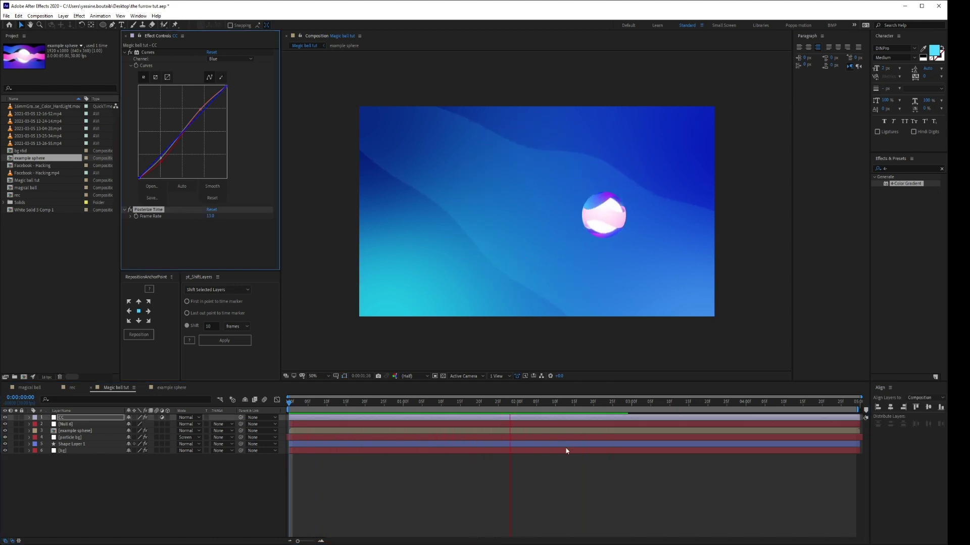
left_click_drag(327, 403, 203, 403)
key("space")
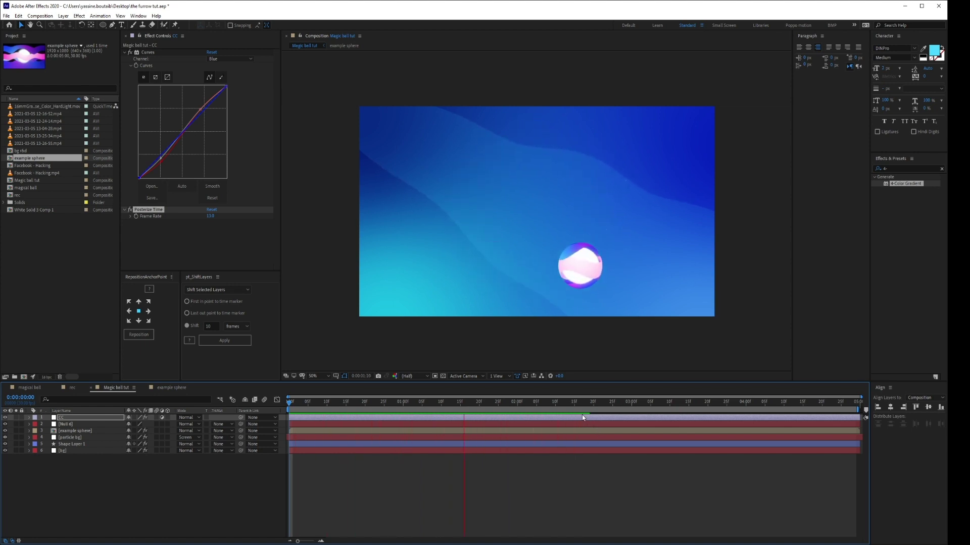
left_click_drag(589, 408, 273, 410)
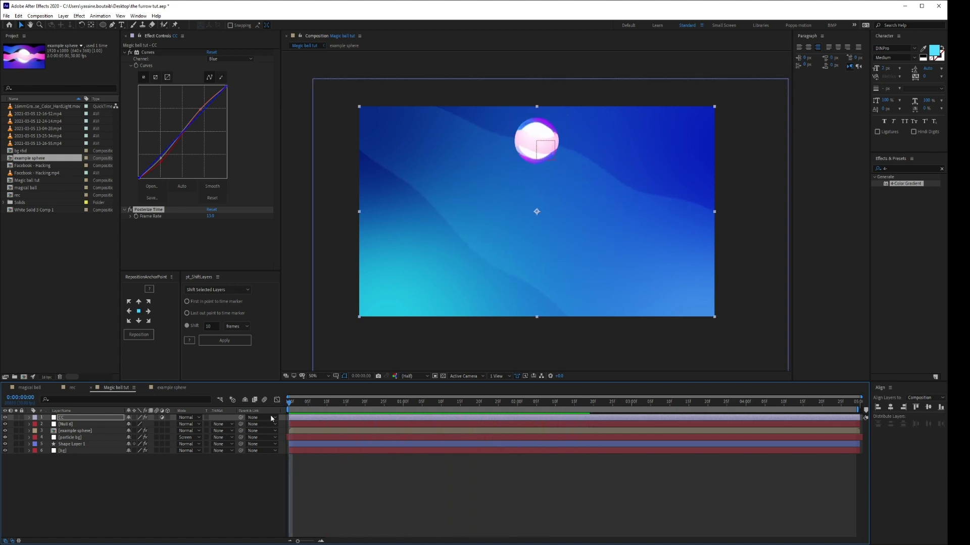
left_click(227, 524)
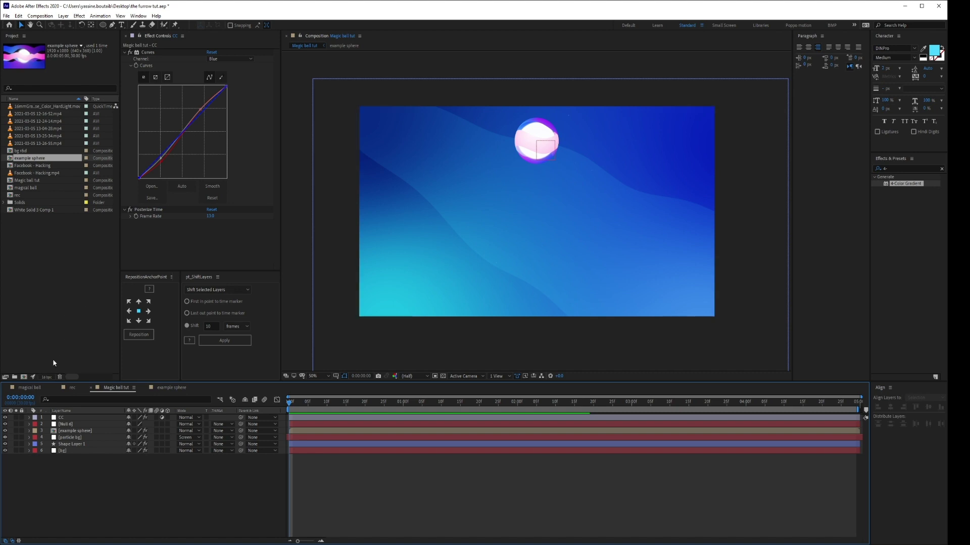
In the magical ball composition, turn off solo for White Solid 3 Comp 1 and go to 0:00:01:13
left_click(31, 387)
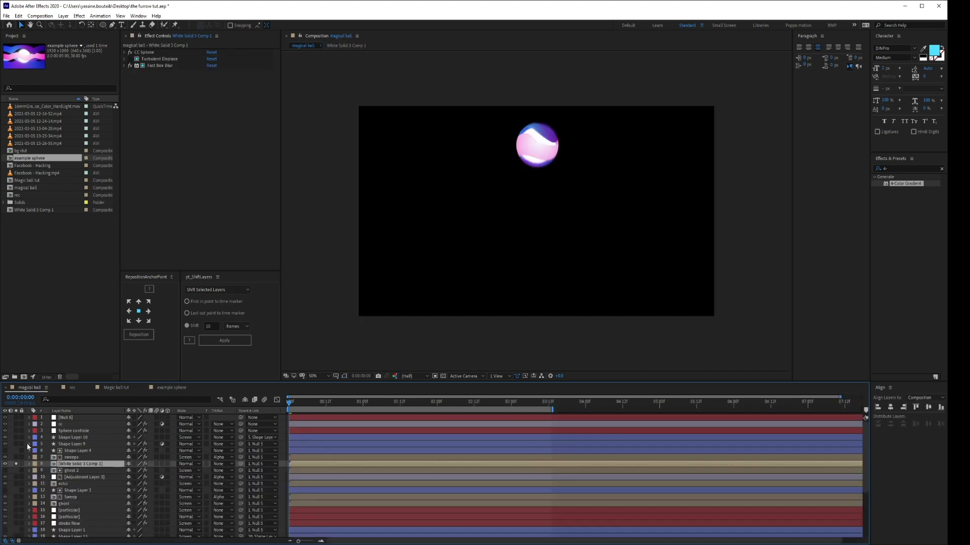
left_click(17, 464)
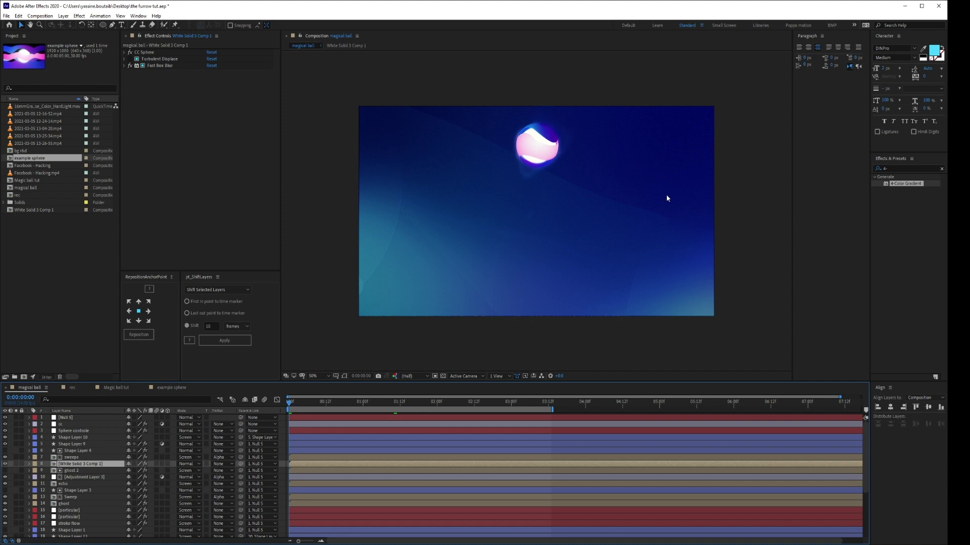
left_click(405, 399)
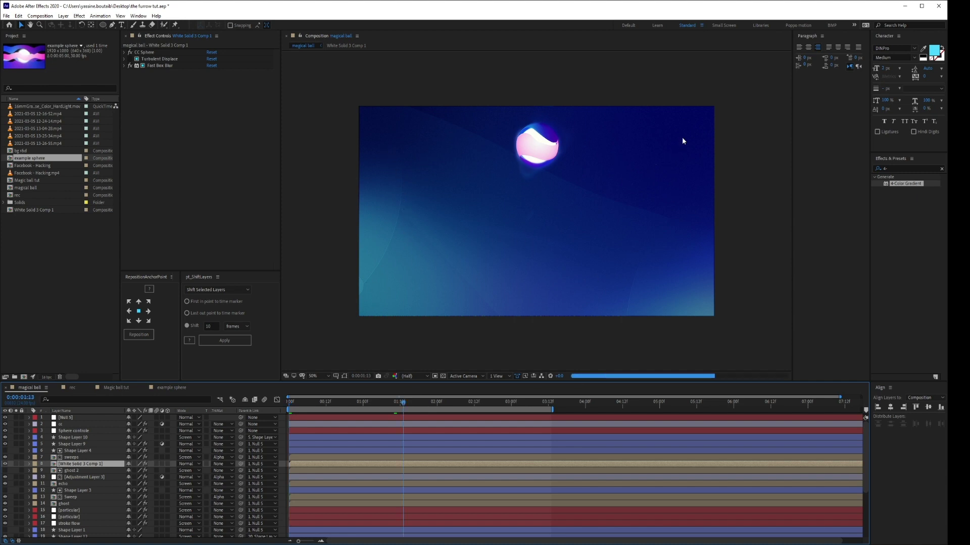